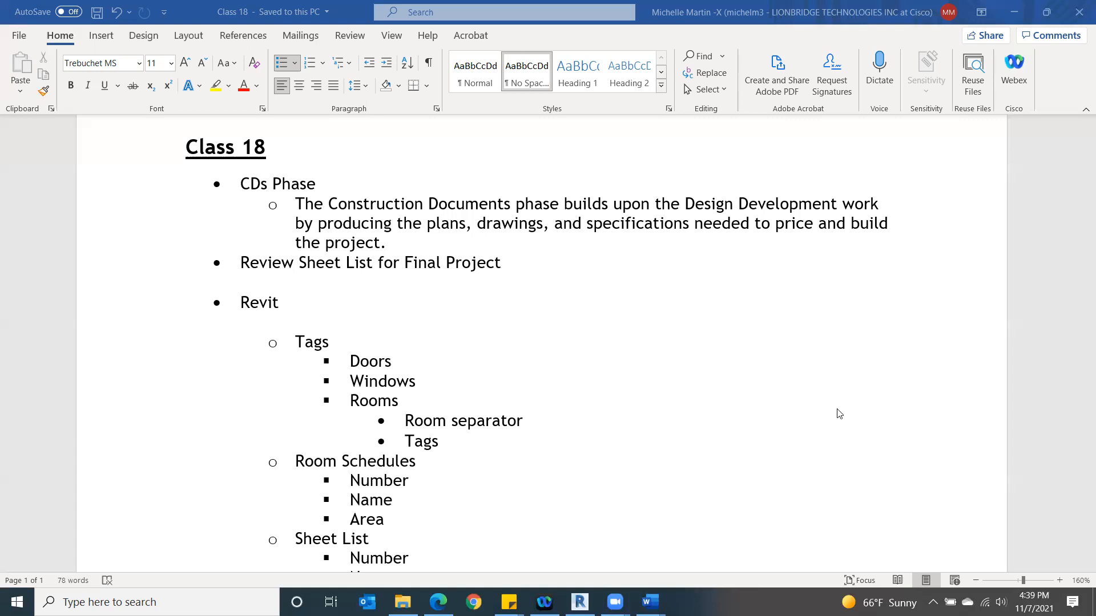
- Read through the Class 18 lesson outline from the CDs Phase topic to the important dates
scroll(835, 409, down, 4)
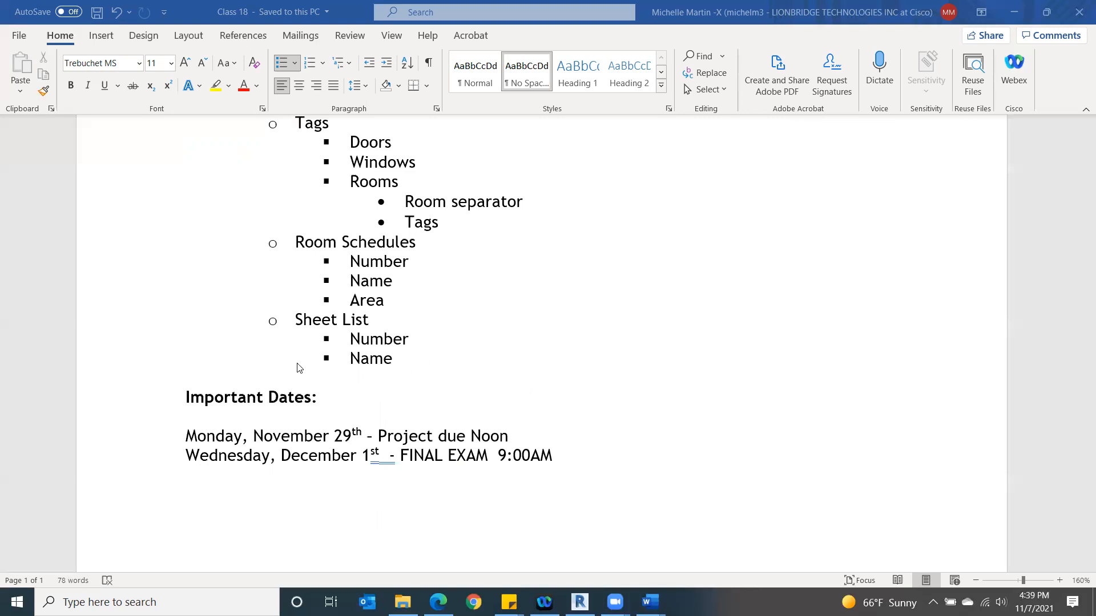
scroll(688, 311, up, 5)
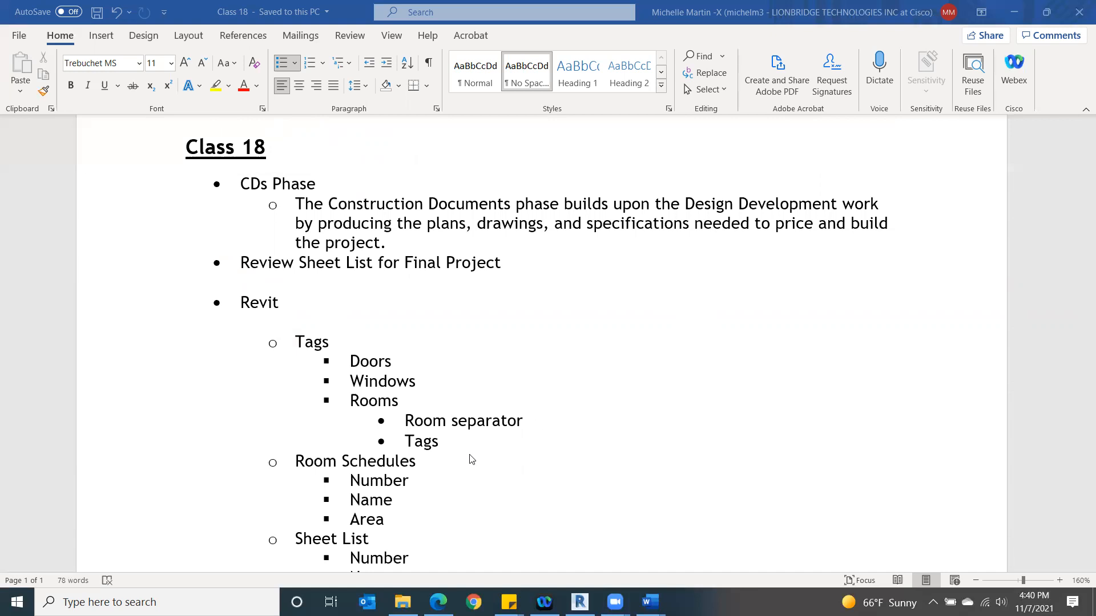
scroll(470, 445, down, 2)
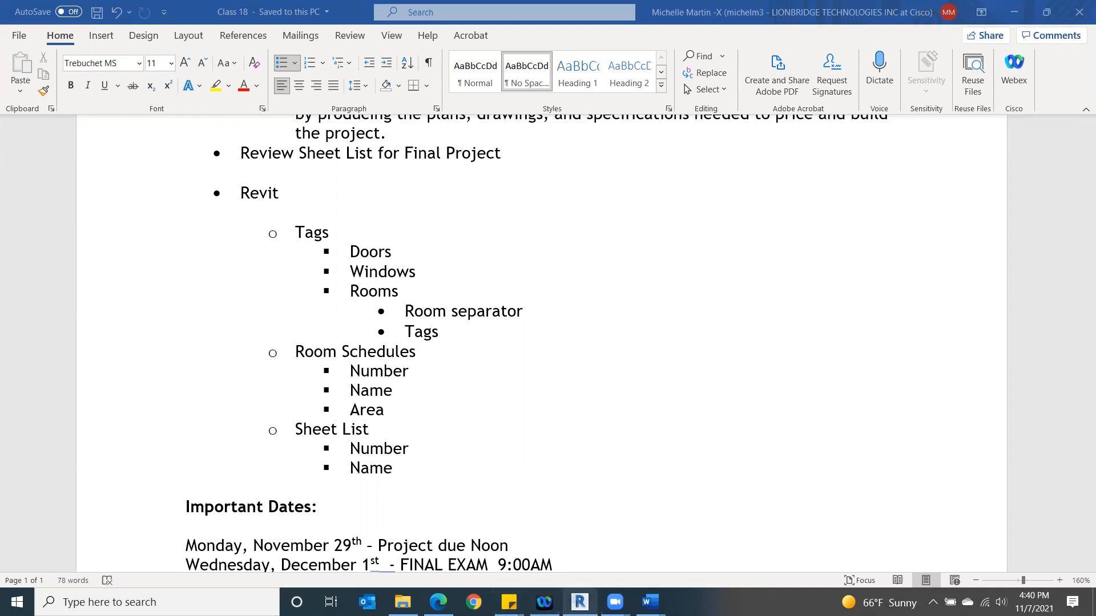
- Switch to the Canvas course files in Edge and open CADD 212 Final Project Sheet List.docx from the Final Project folder
mouse_move(579, 602)
click(438, 602)
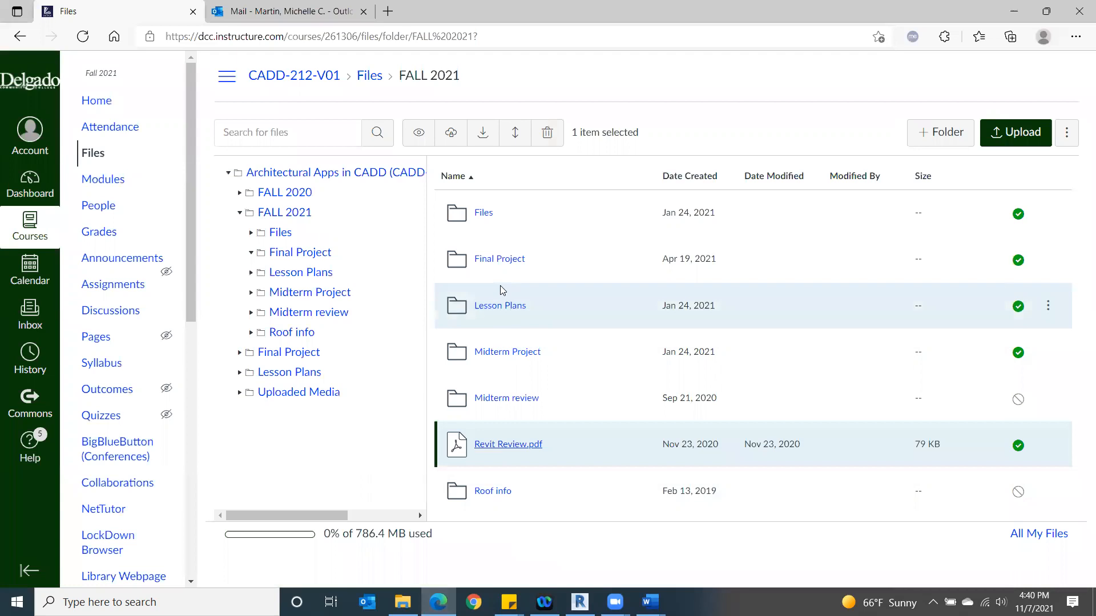
click(489, 263)
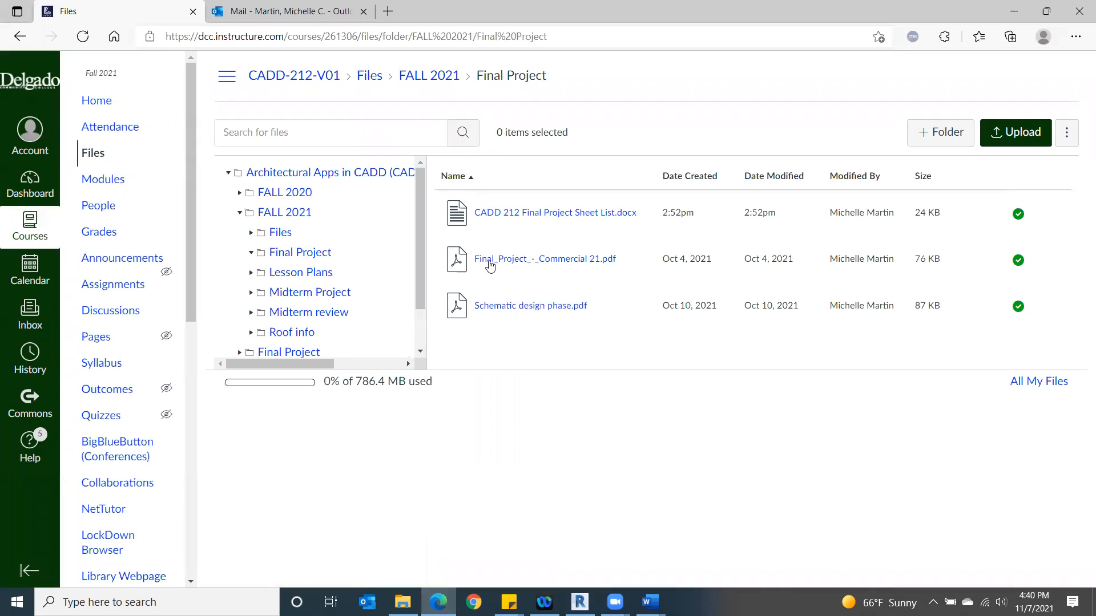
click(536, 213)
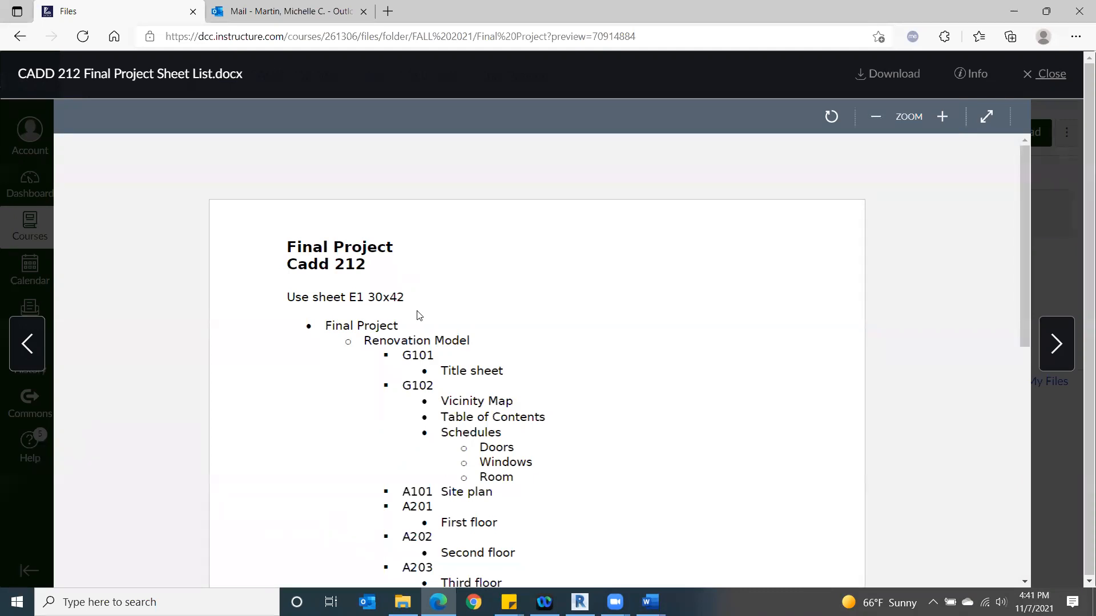
- Read through the required sheets of the final project, from title sheet to interiors, and close the preview
scroll(417, 315, down, 1)
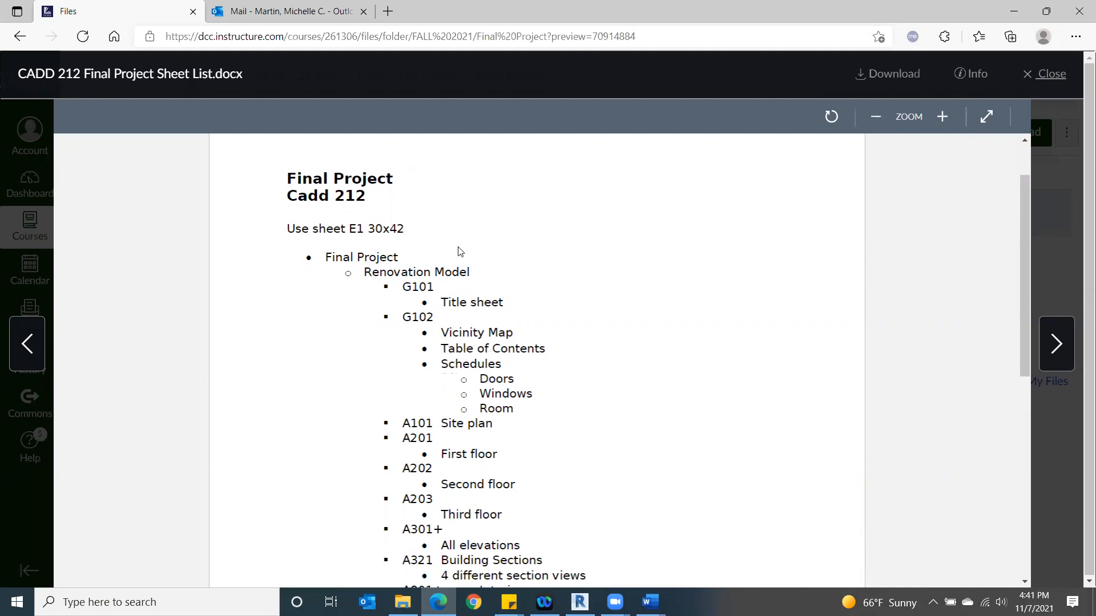
scroll(460, 251, down, 2)
scroll(460, 251, up, 1)
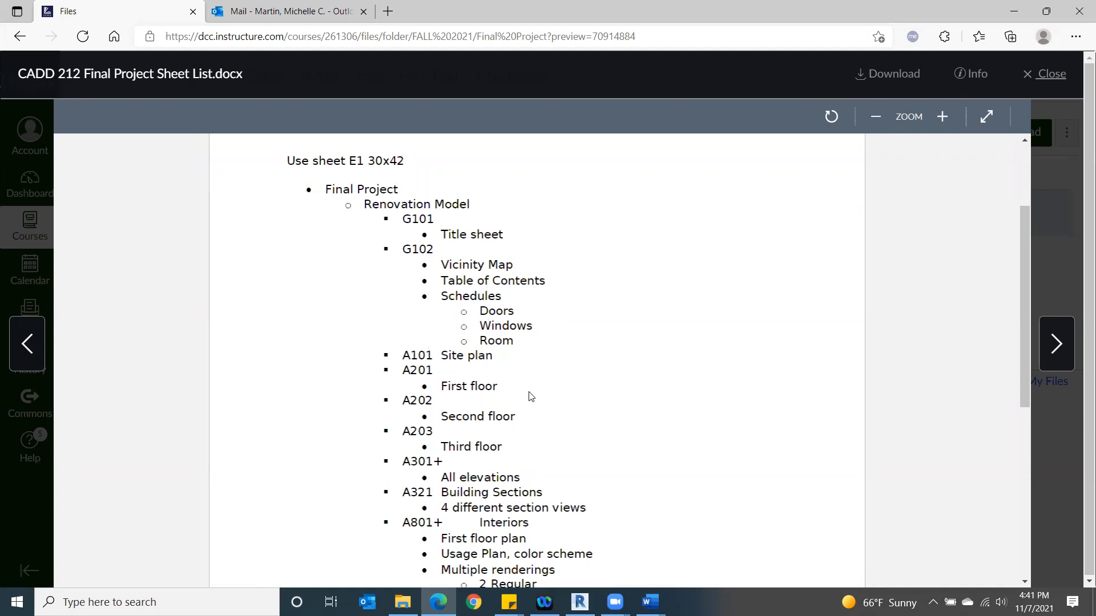
scroll(517, 425, down, 1)
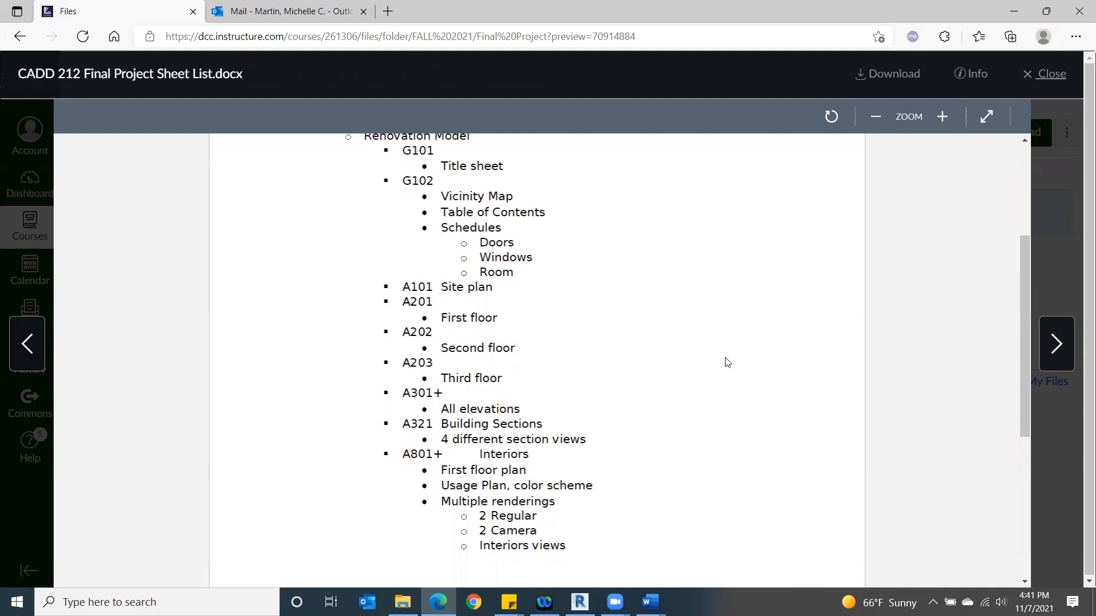
scroll(611, 365, down, 1)
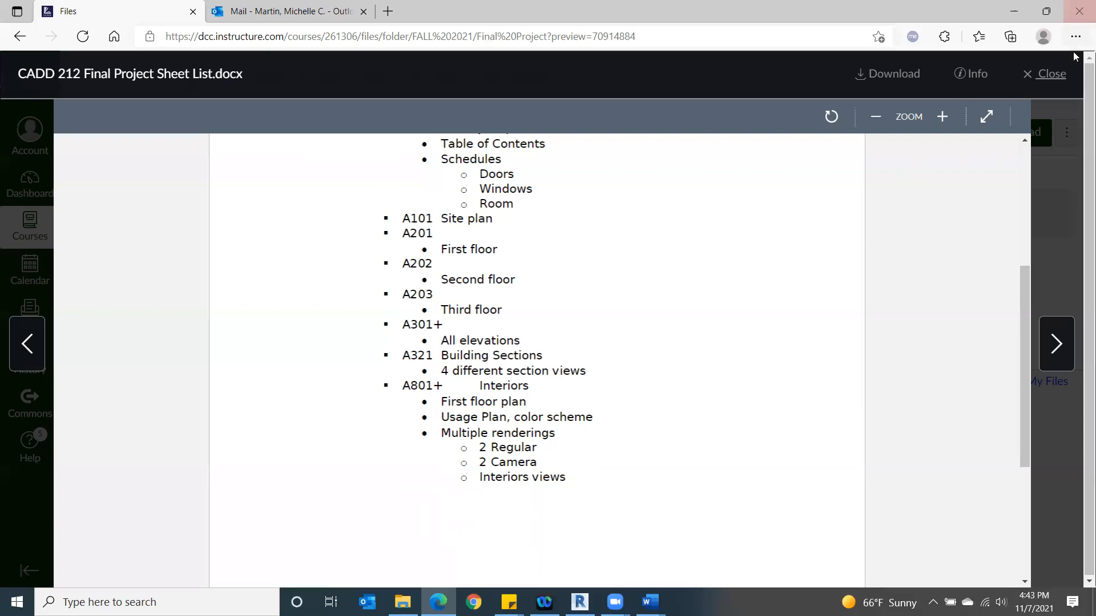
click(1059, 74)
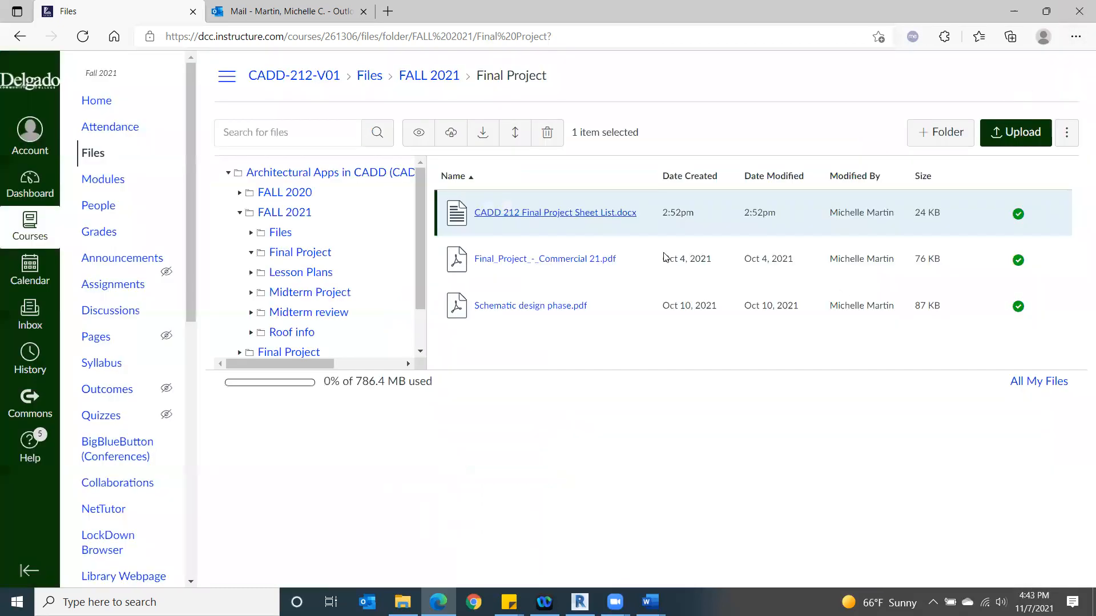
- Return to the FALL 2021 folder and open Revit Review.pdf
click(287, 257)
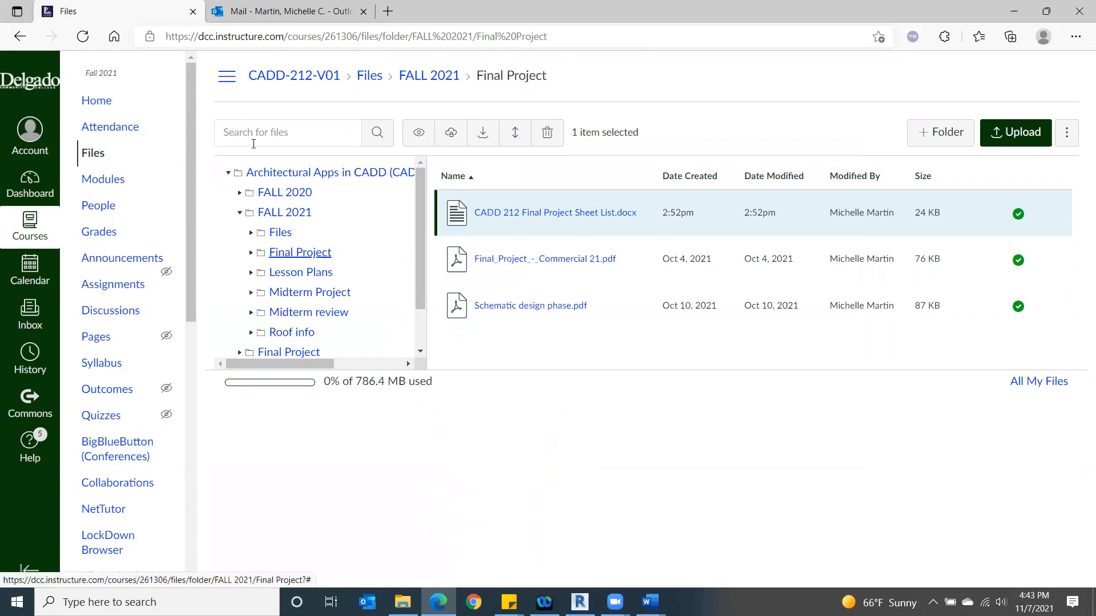
click(278, 215)
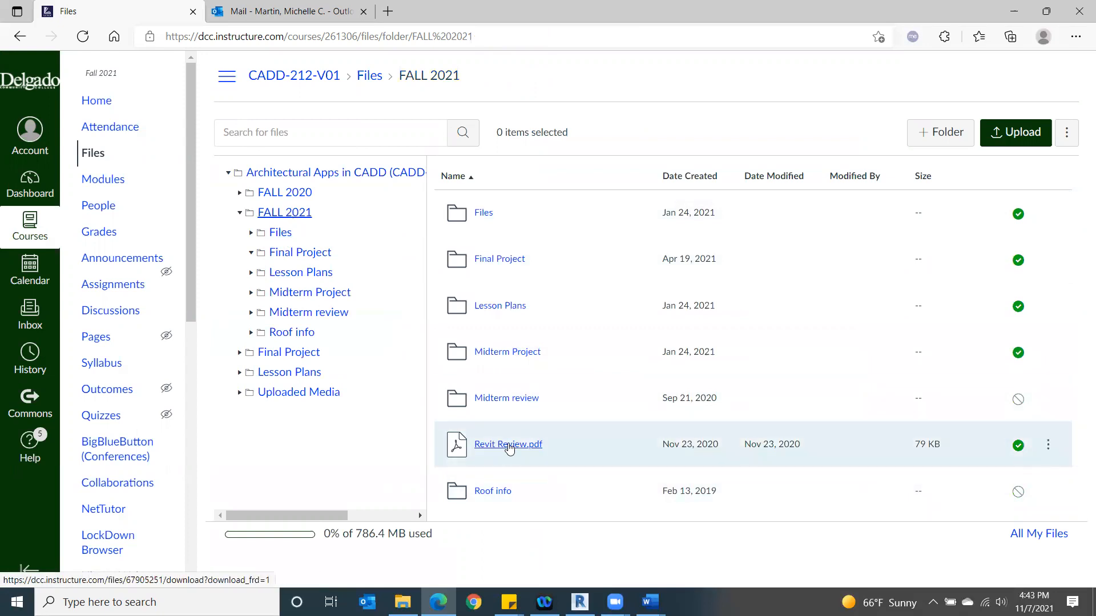
click(507, 446)
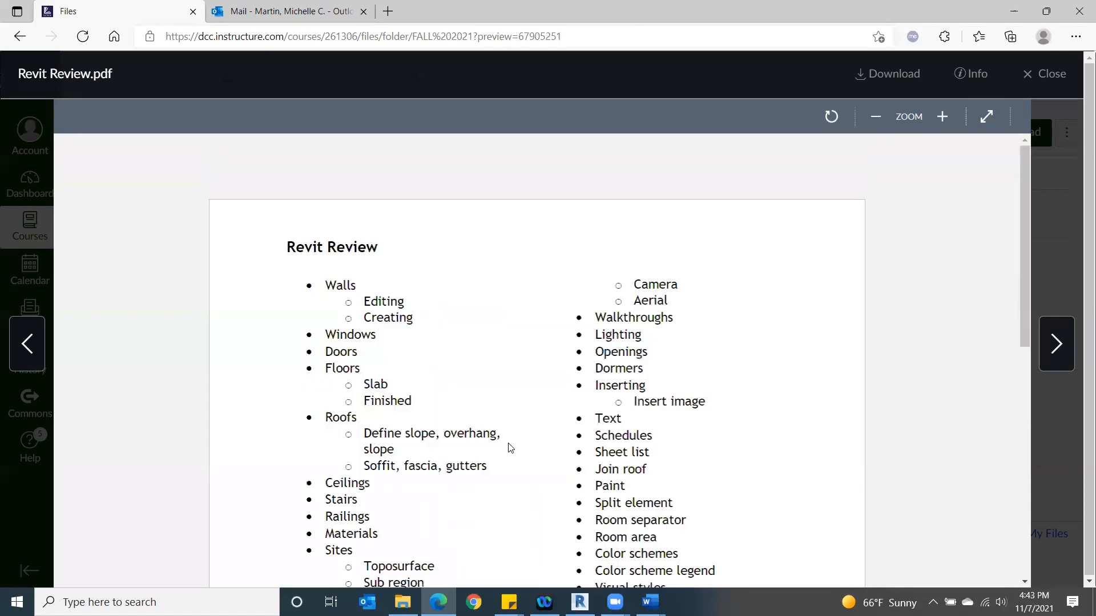
- Read through both columns of Revit topics in the review document, from walls to renders, and close the preview
scroll(483, 267, down, 4)
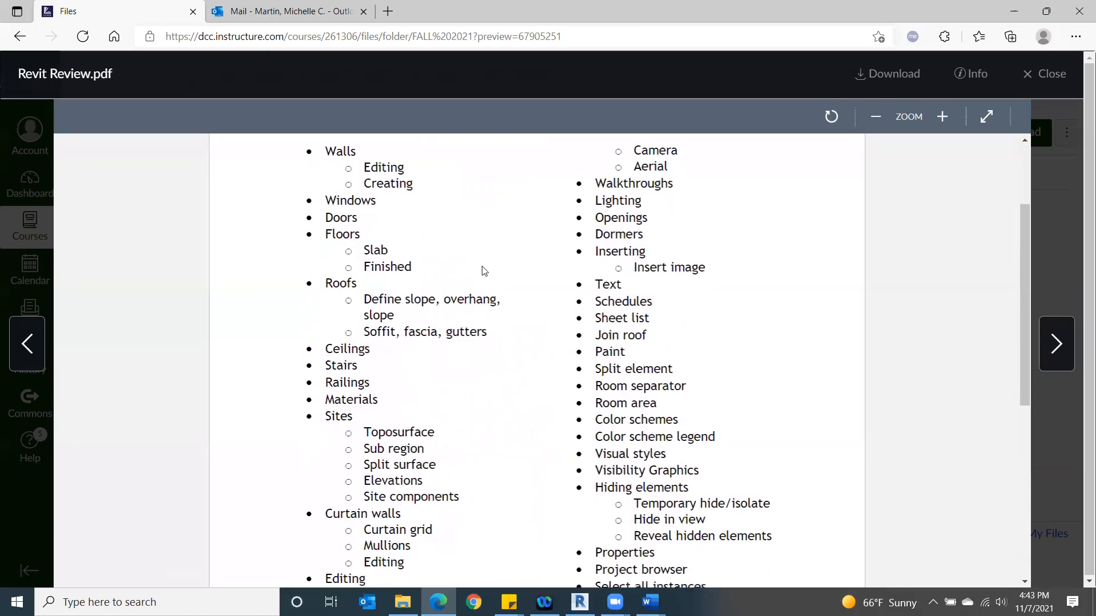
scroll(483, 266, down, 3)
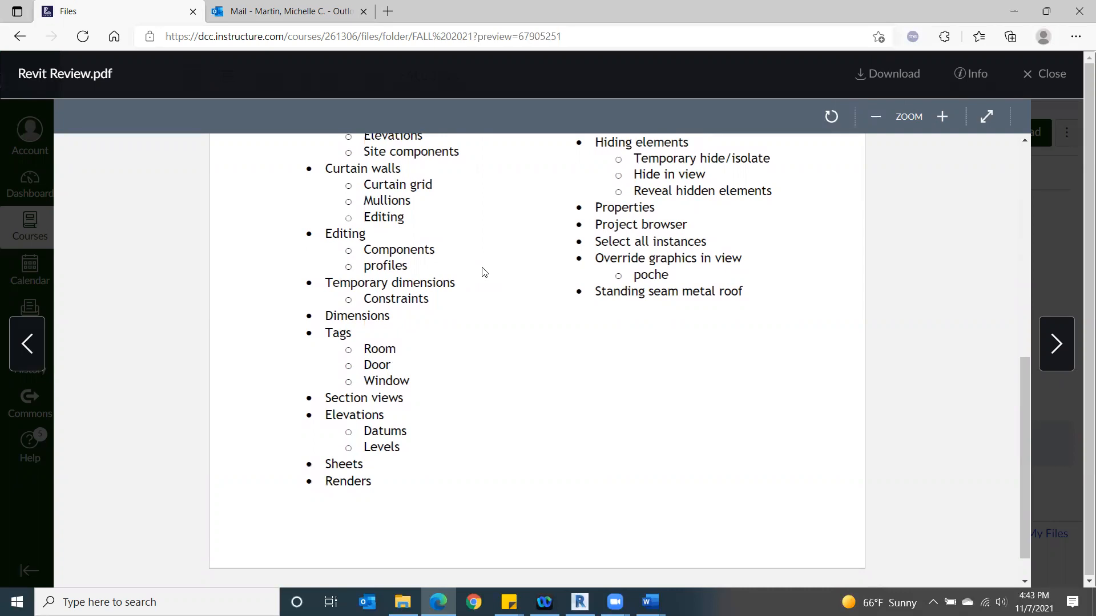
scroll(547, 365, up, 3)
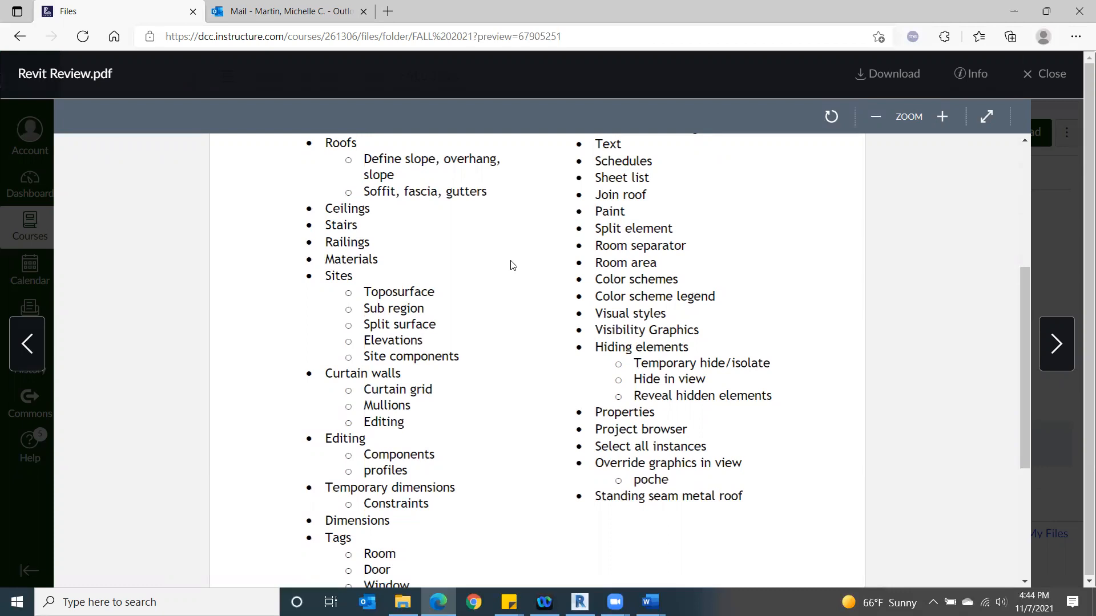
scroll(516, 286, up, 5)
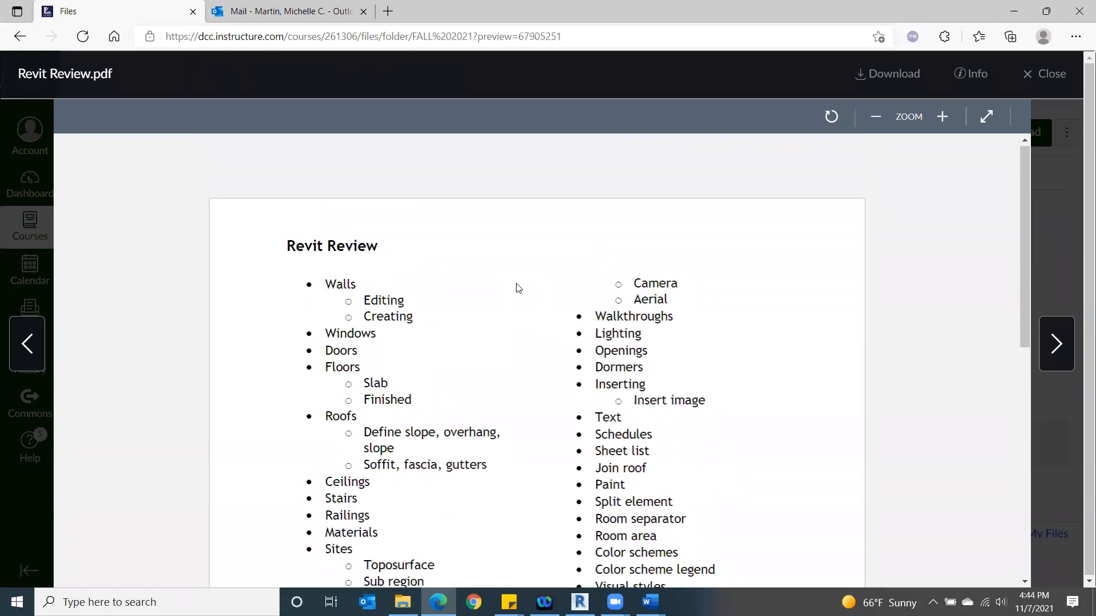
scroll(518, 287, down, 9)
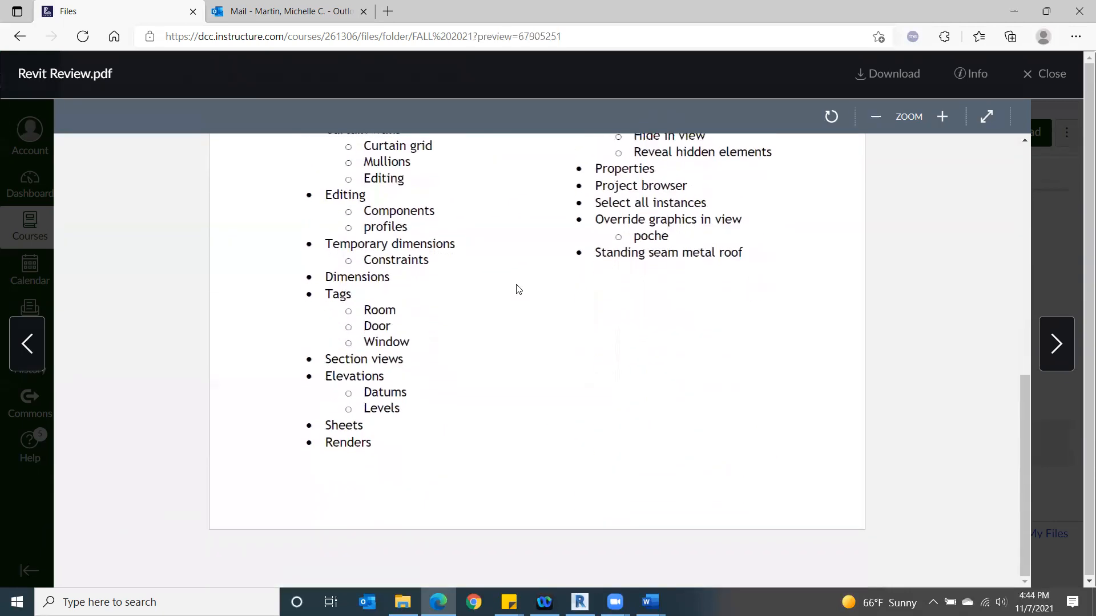
scroll(524, 321, up, 9)
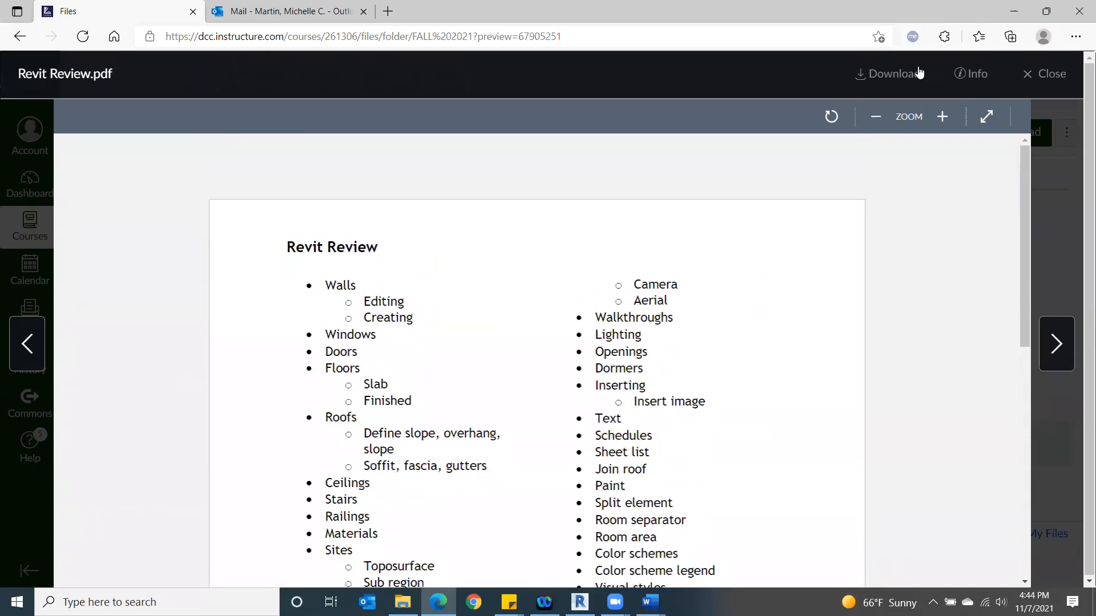
click(1047, 75)
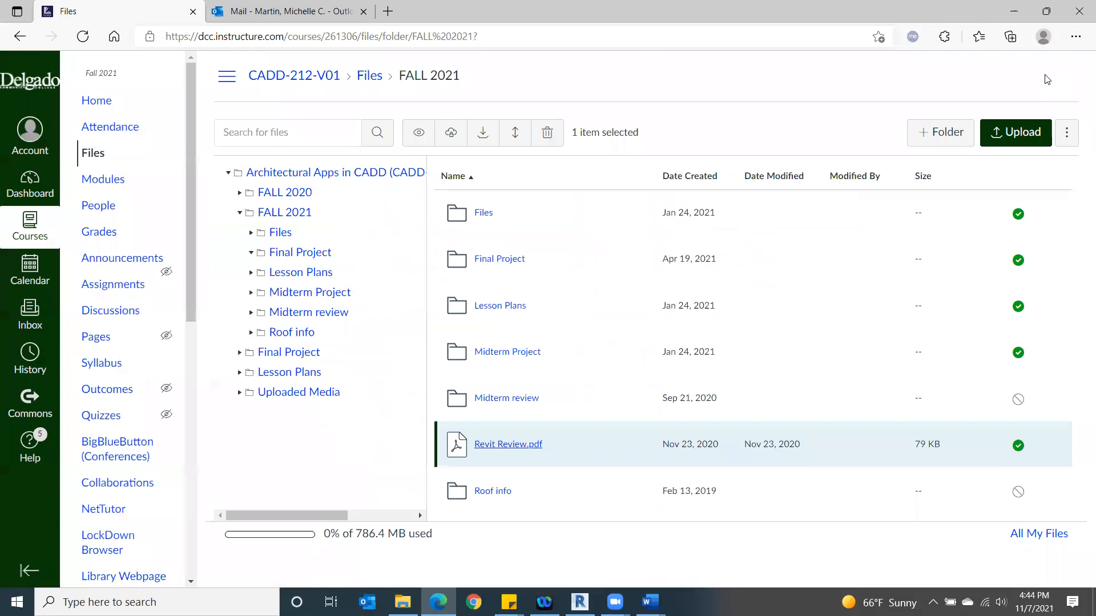
- Check the Revit topics in the Class 18 document in Word and switch to the Level 1 floor plan in Revit
click(650, 602)
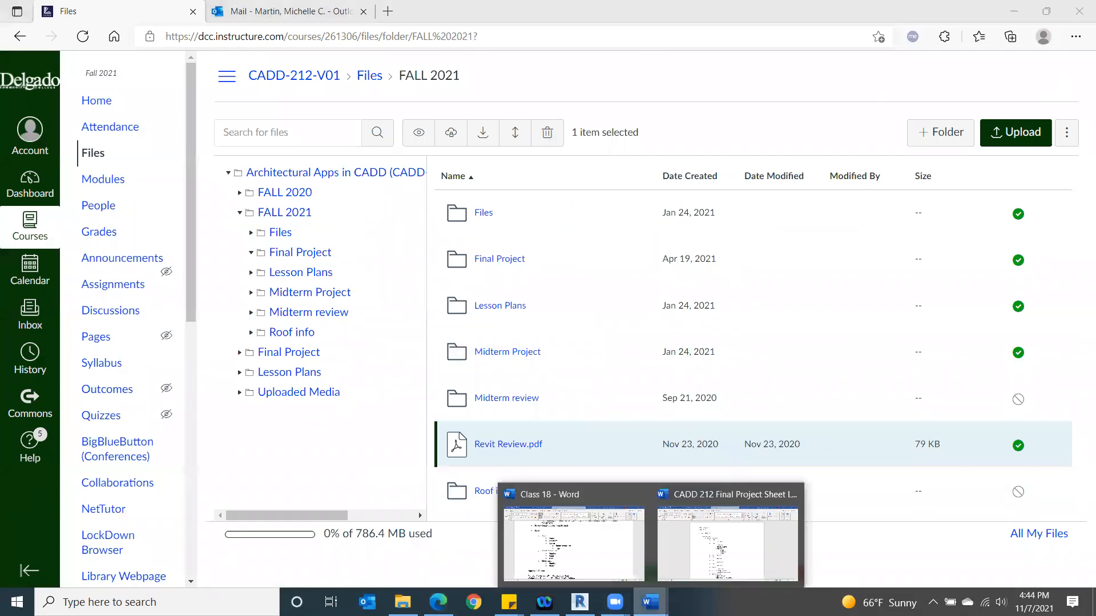
click(590, 545)
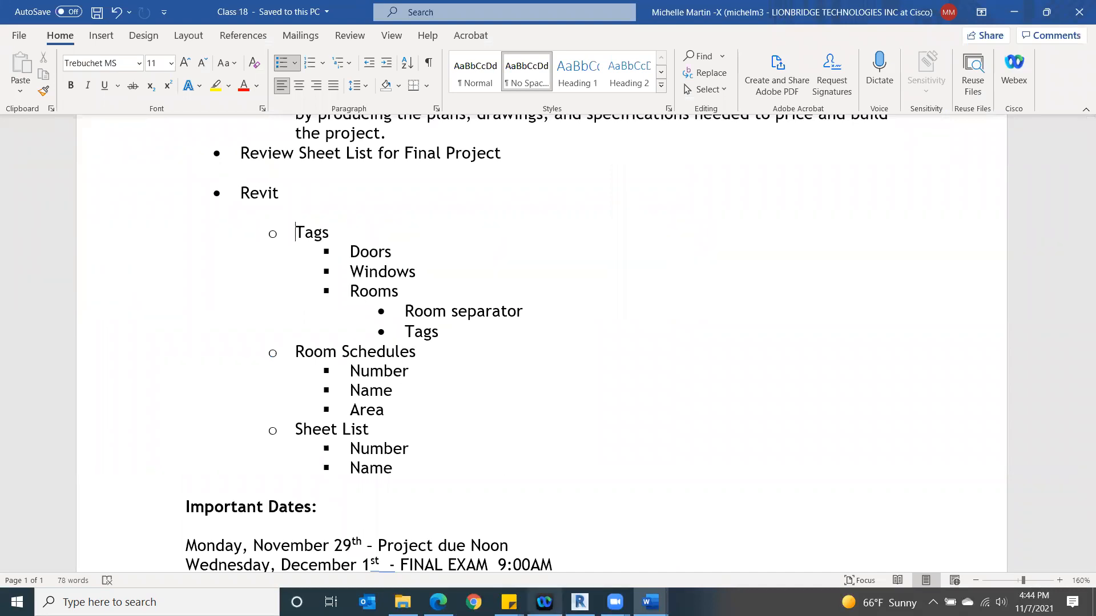
click(579, 602)
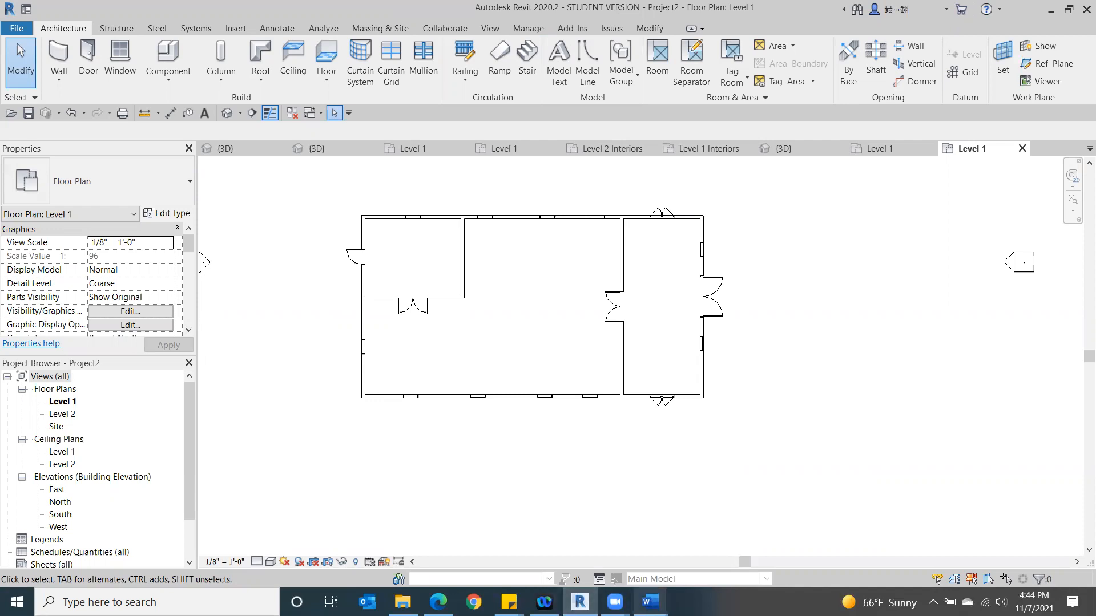
- Close the CADD 212 Final Project Sheet List window in Word, check the Class 18 outline and return to Revit
mouse_move(651, 602)
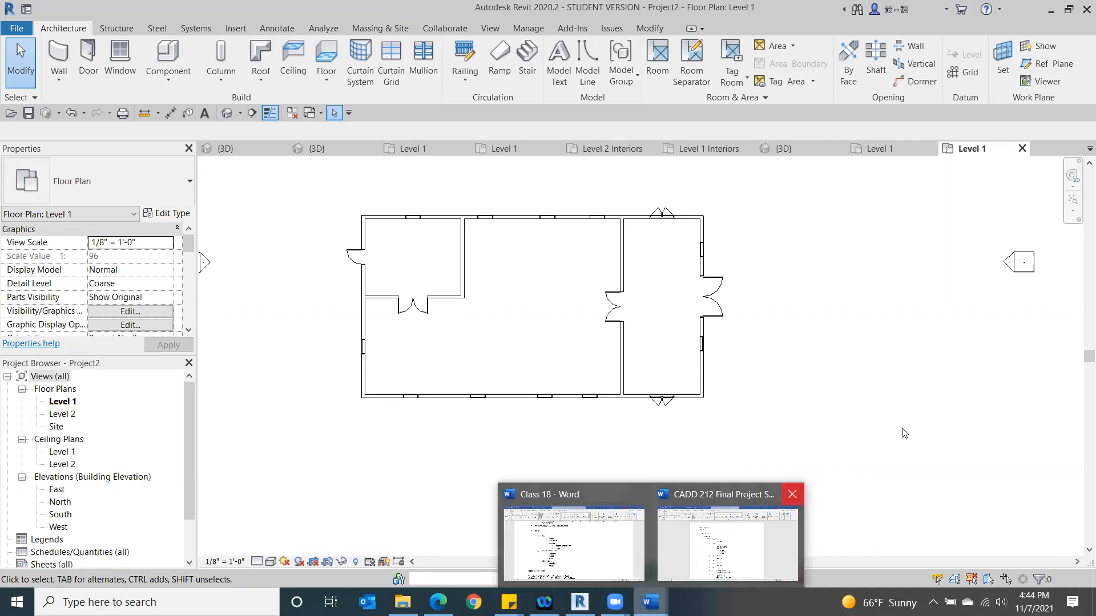
click(792, 494)
click(650, 542)
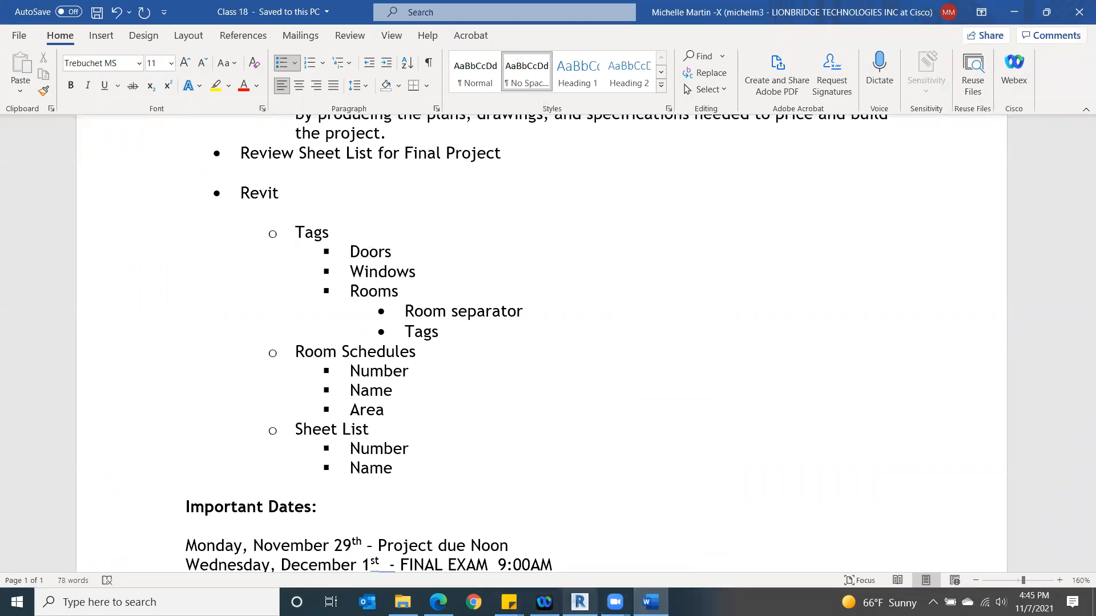
key(alt+Tab)
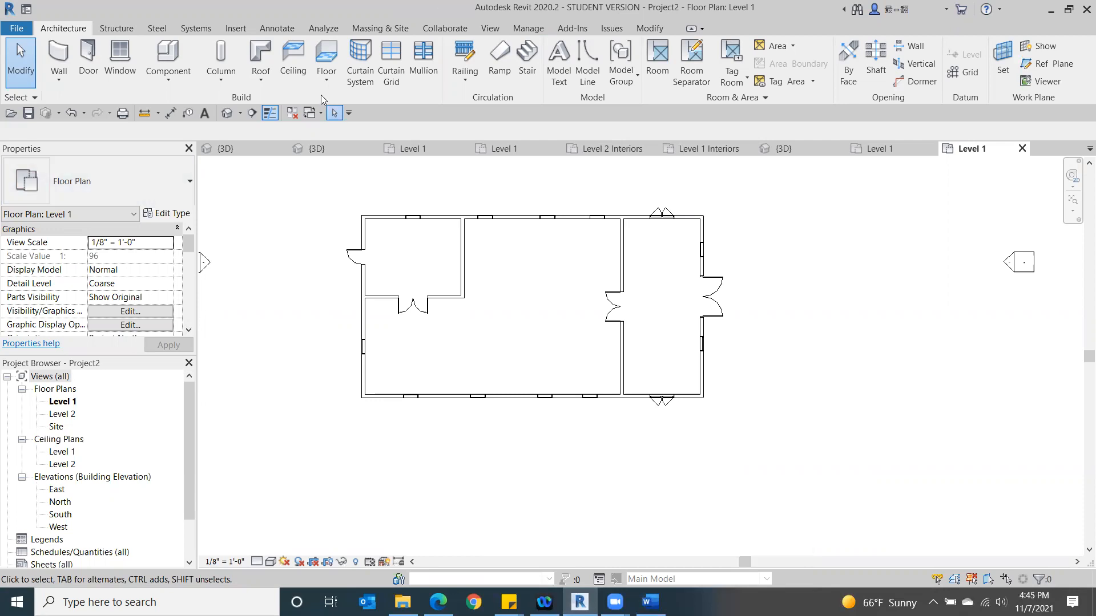
- Use Tag by Category with leaders to tag the four fixed windows and the double casement window along the upper exterior wall
click(276, 28)
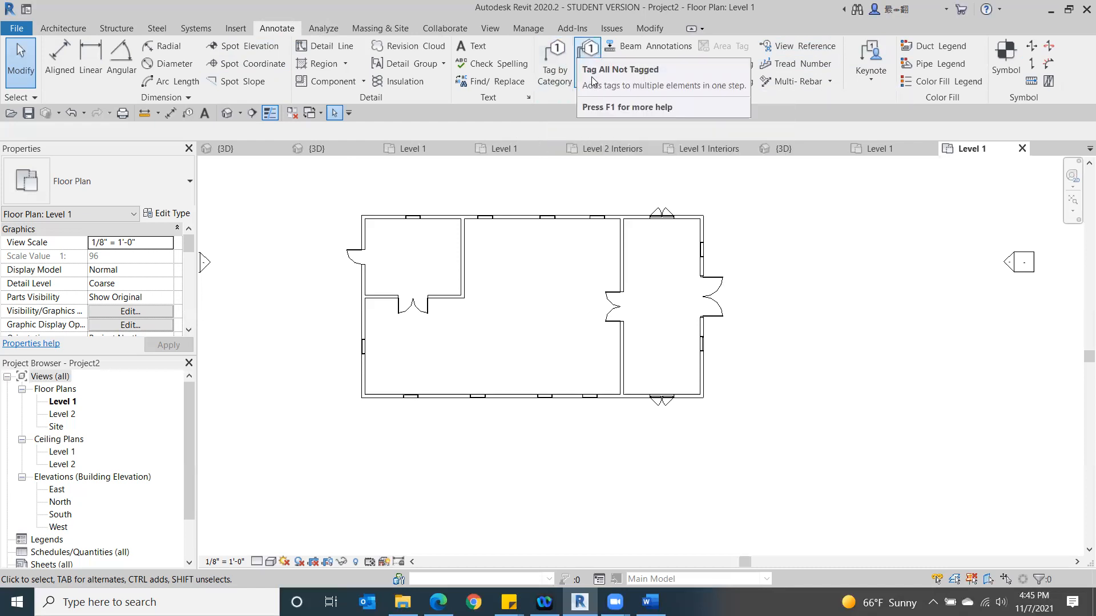
click(549, 70)
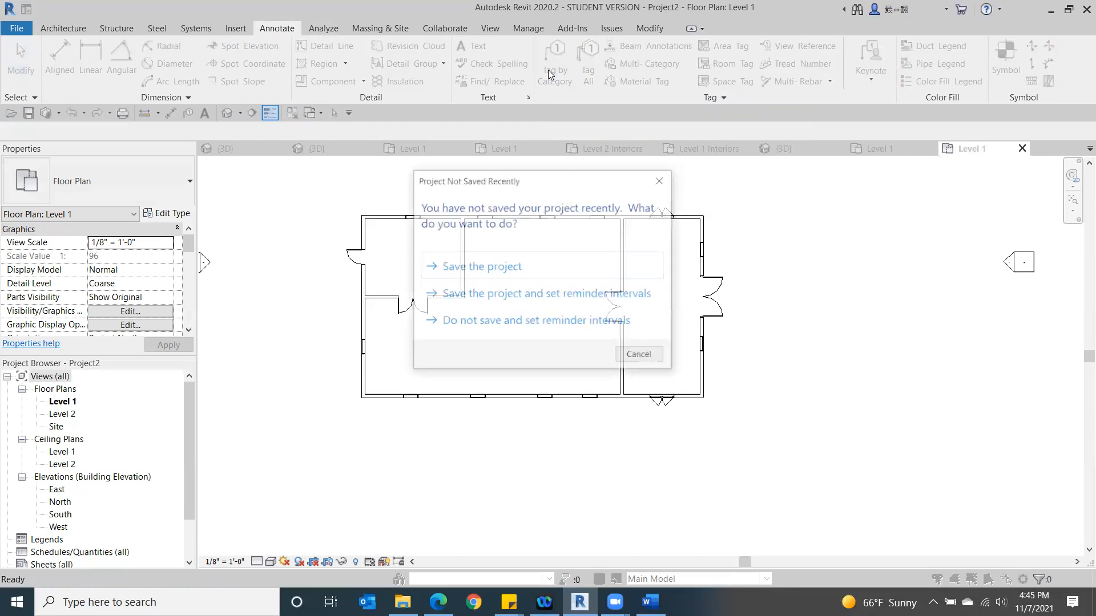
click(662, 180)
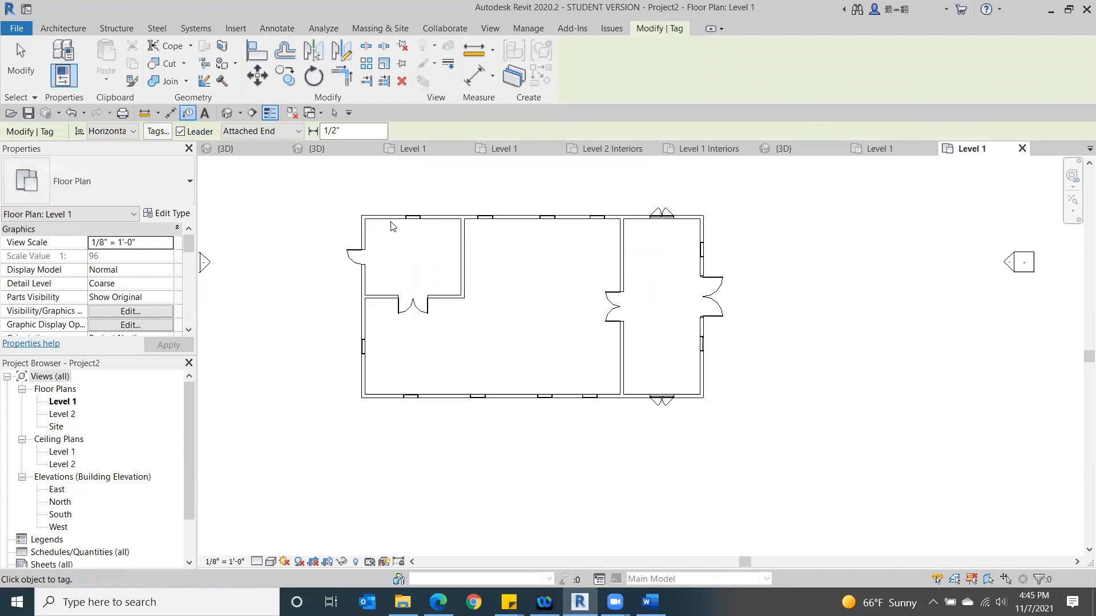
scroll(415, 249, up, 3)
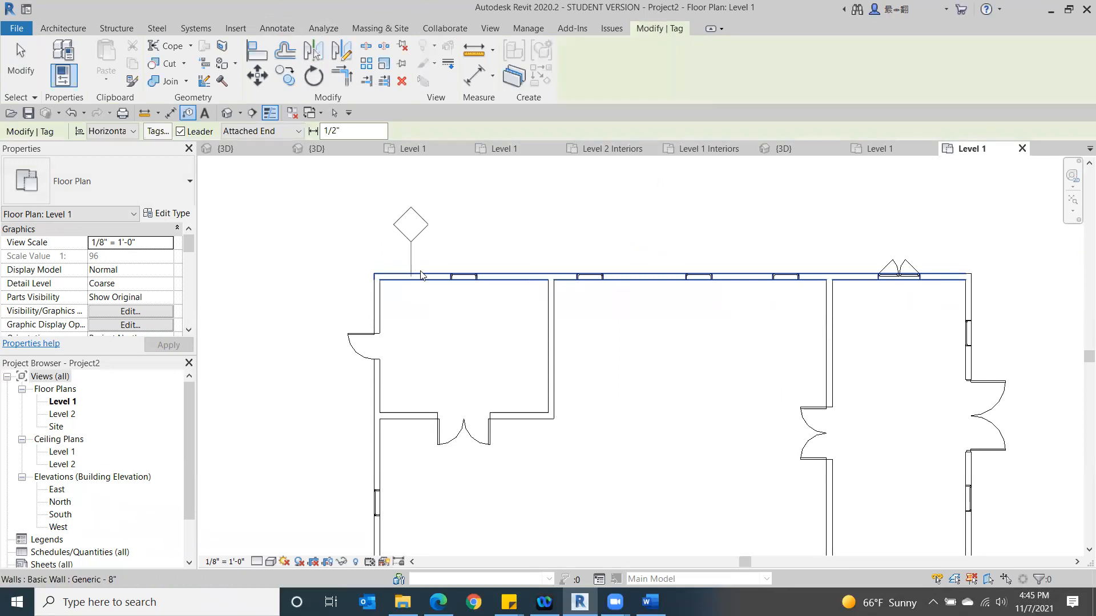
click(460, 284)
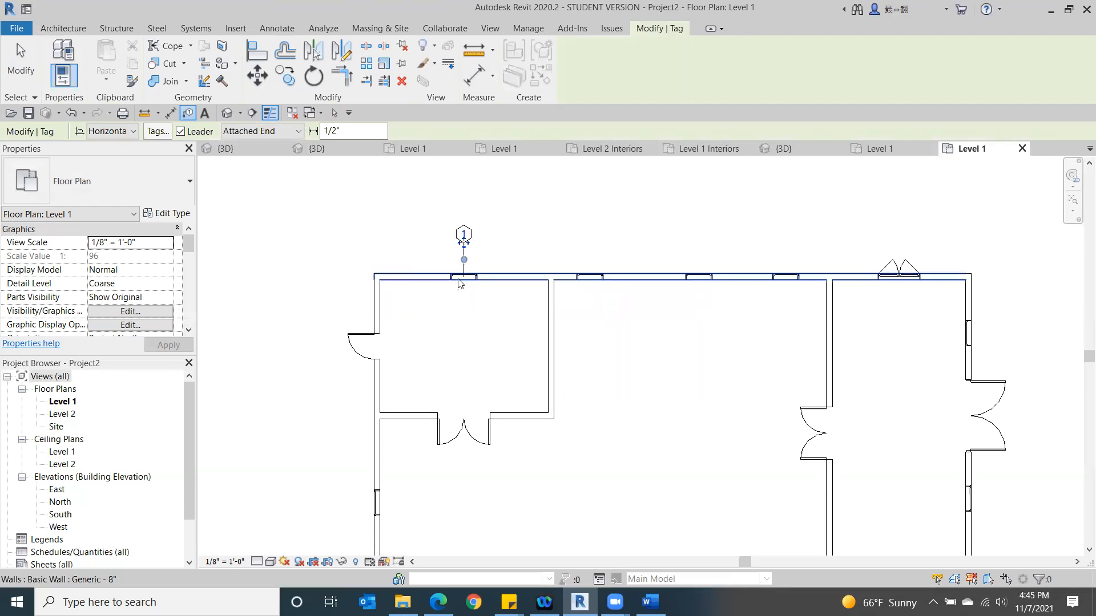
click(589, 277)
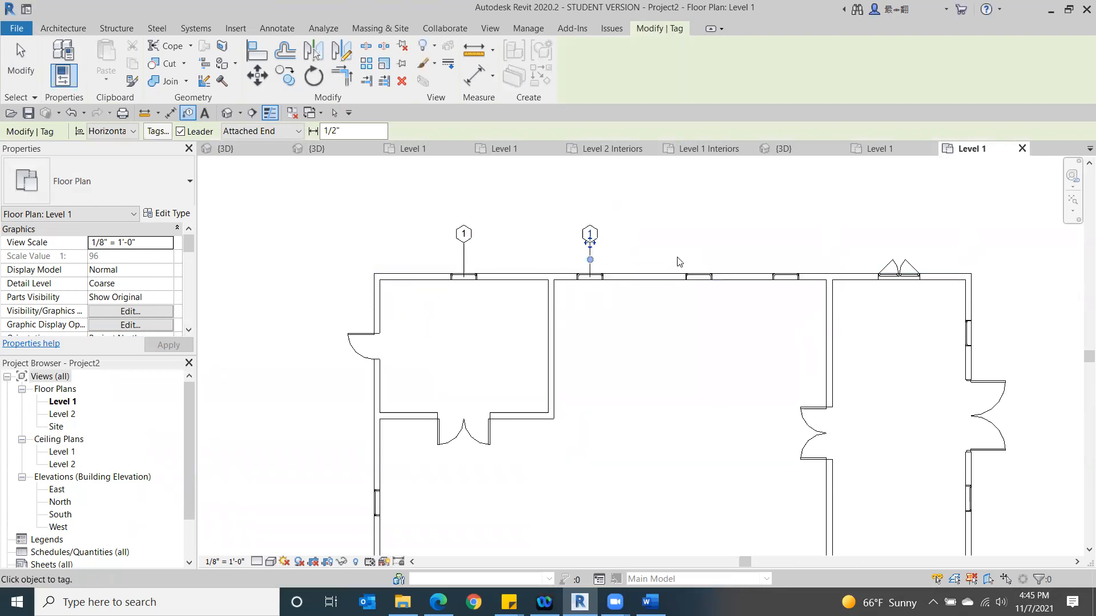
click(700, 277)
click(786, 276)
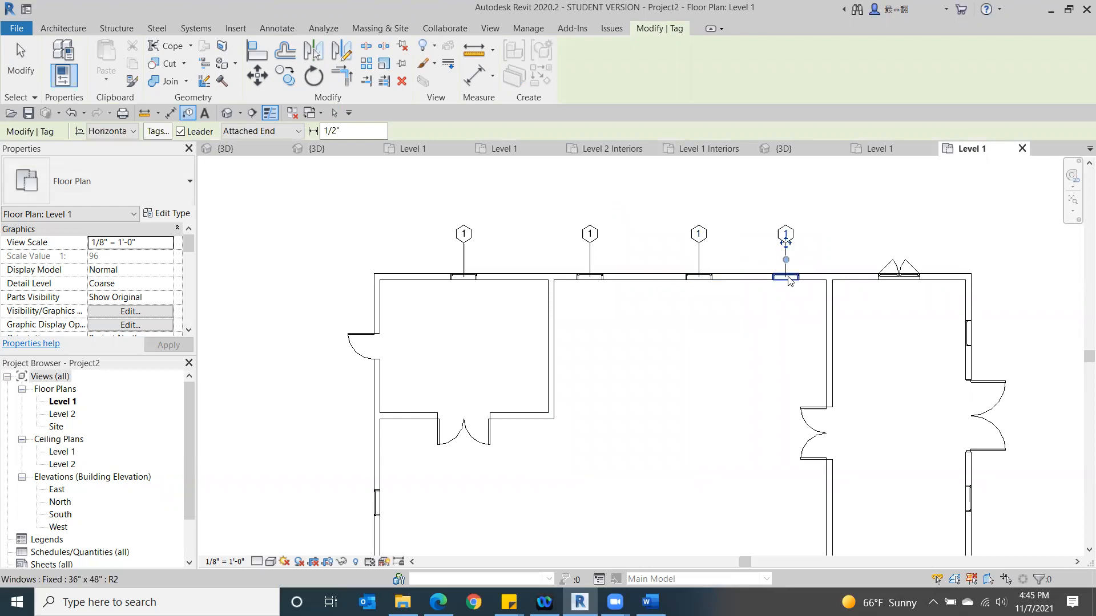
click(908, 282)
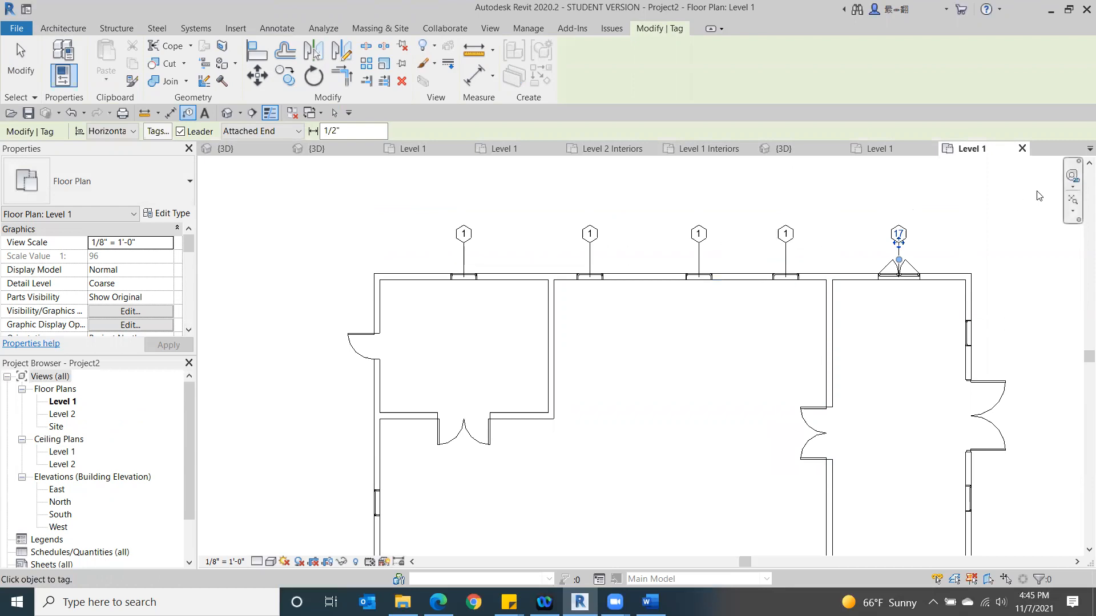
- Tag the double casement window and the four fixed windows along the lower exterior wall with leaders
middle_drag(704, 455, 577, 318)
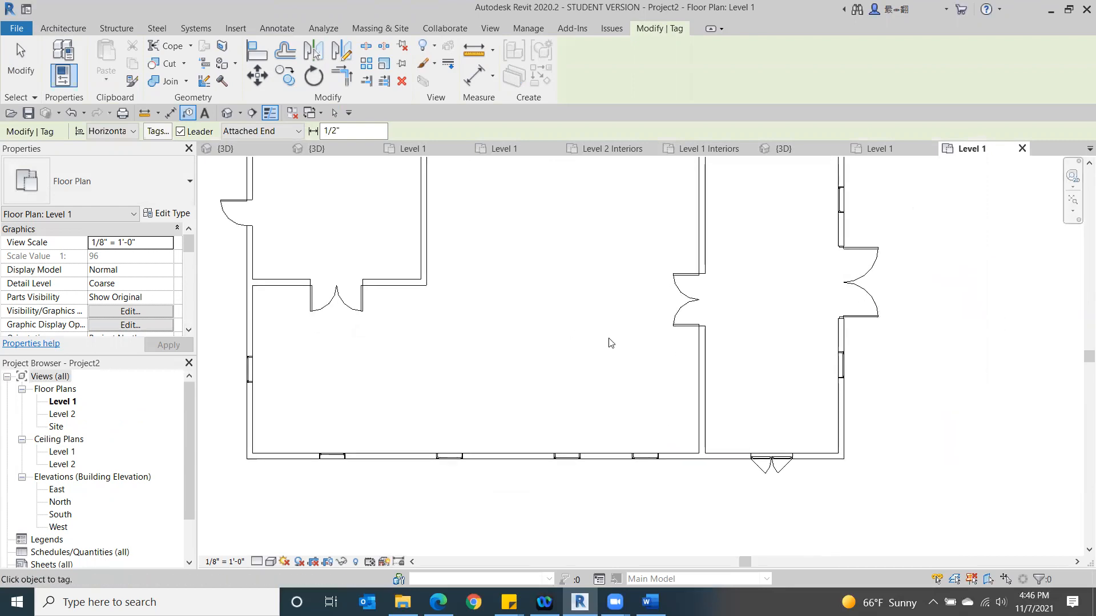
scroll(623, 357, down, 1)
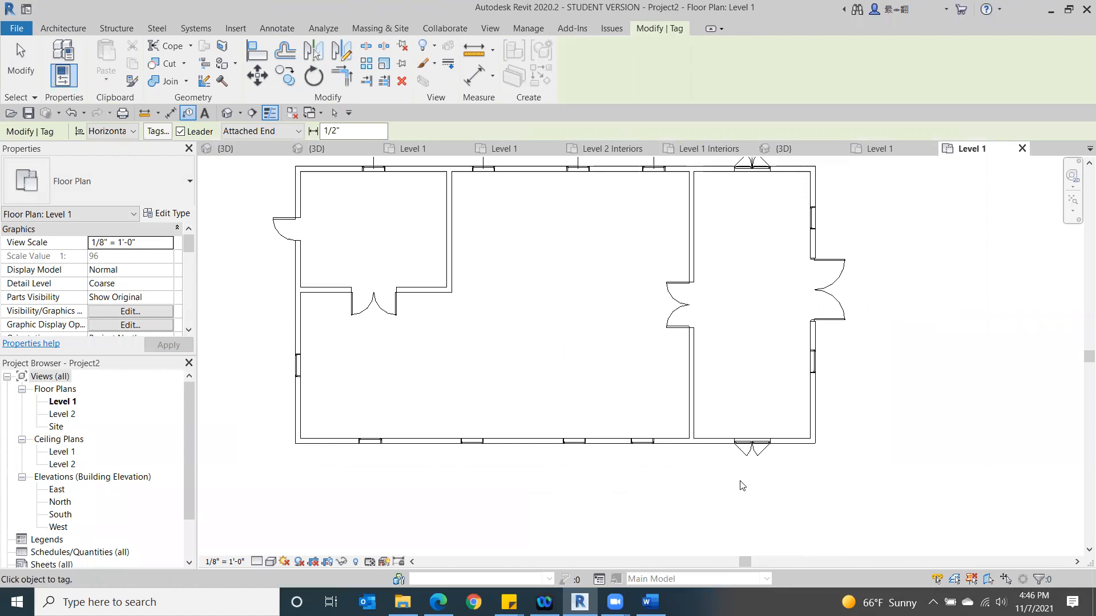
middle_drag(771, 354, 776, 419)
click(768, 516)
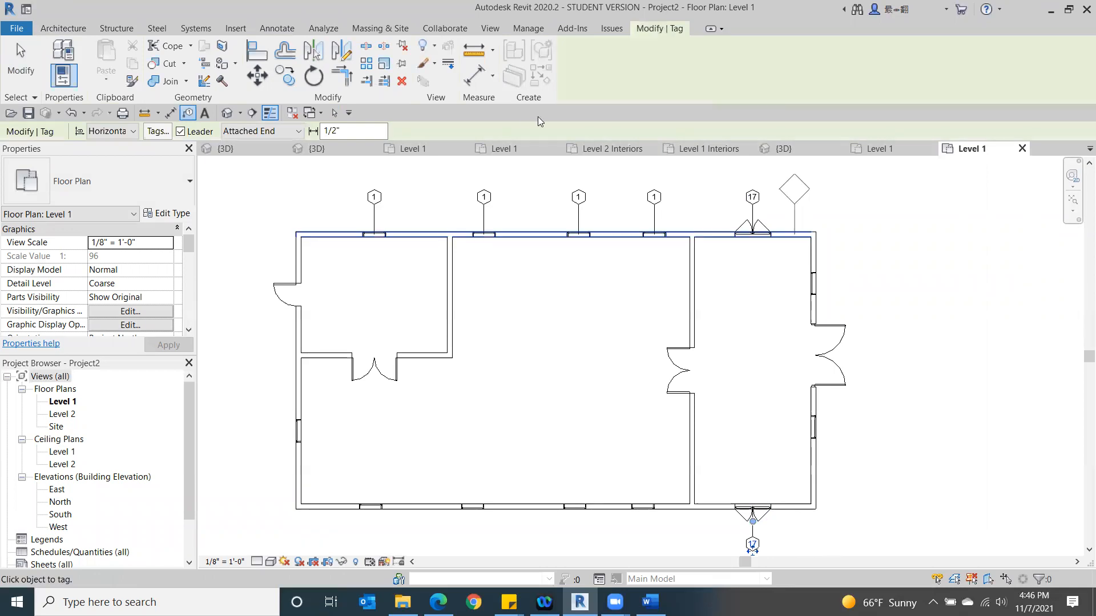
click(641, 507)
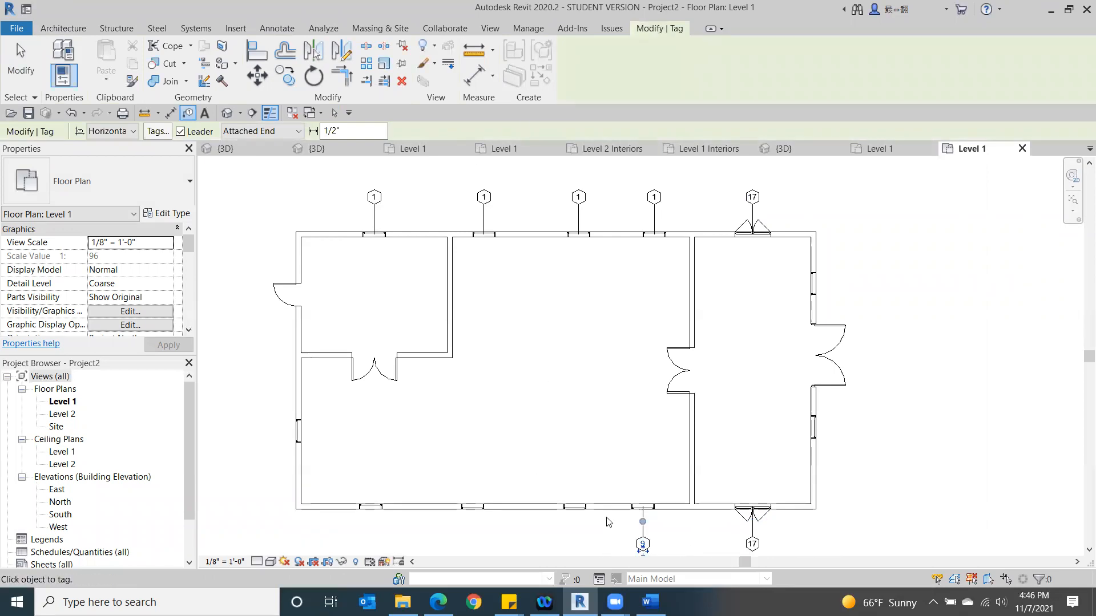
click(569, 509)
click(468, 510)
middle_drag(411, 514, 492, 360)
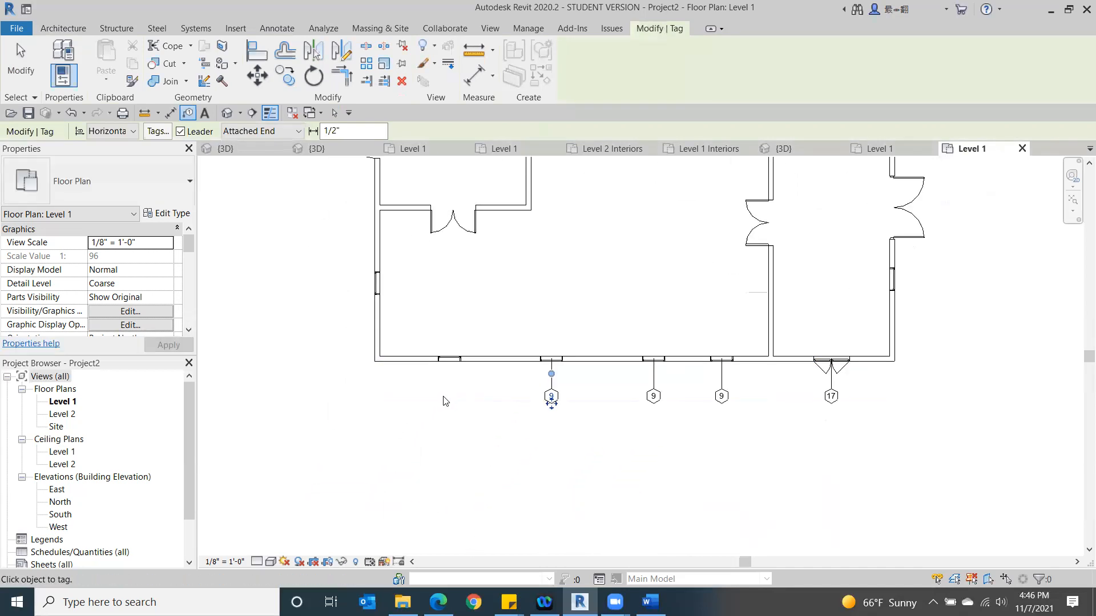
click(443, 364)
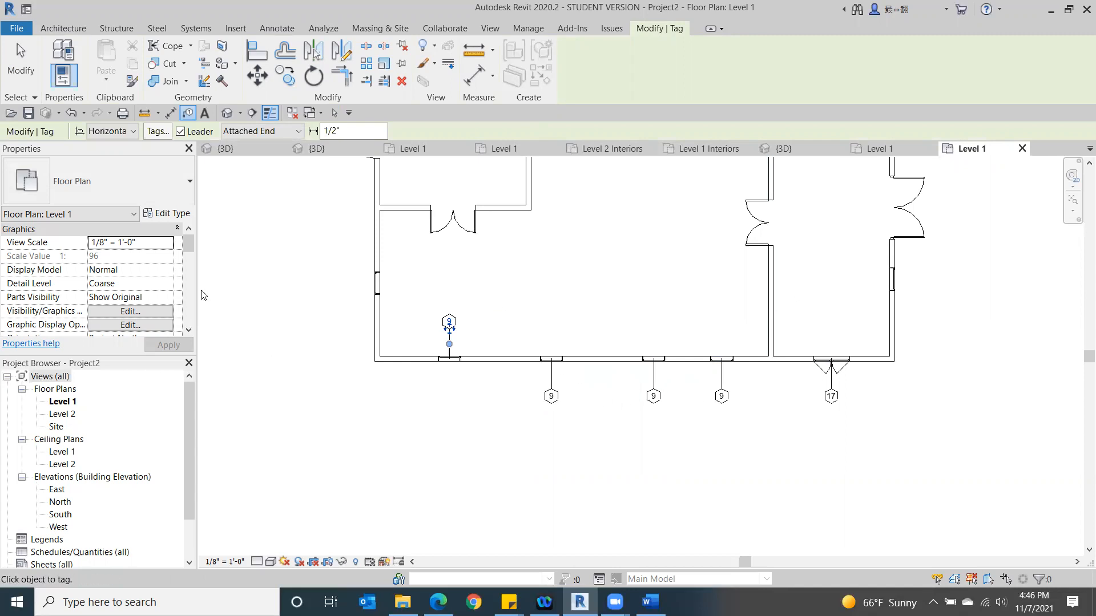
- Tag the fixed windows on the left and right exterior walls, add a second tag to the leftmost lower-wall window and end tagging
click(366, 284)
click(894, 282)
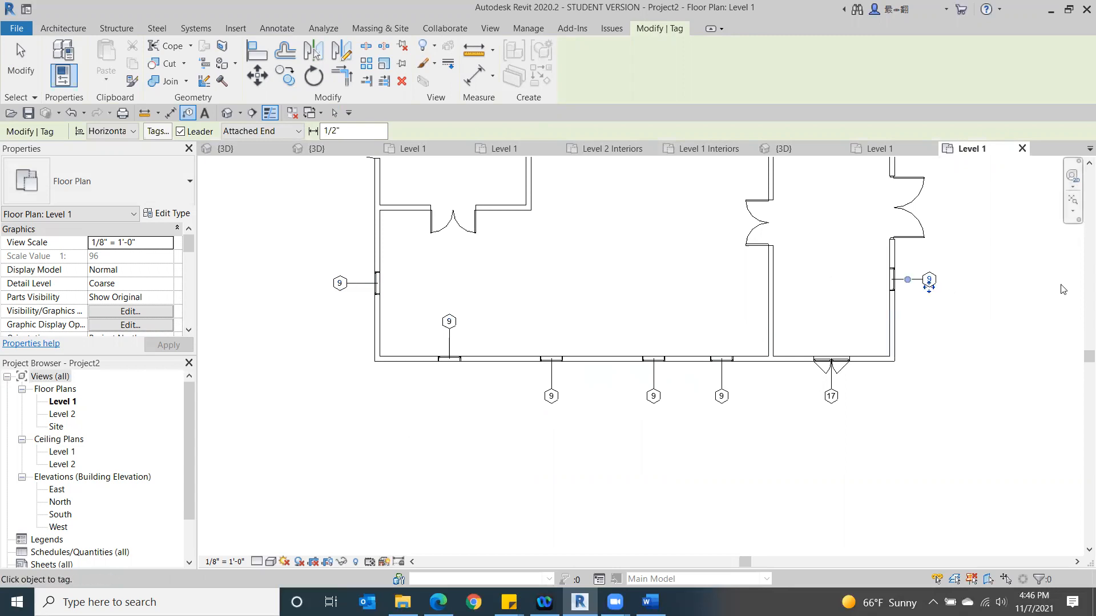
middle_drag(619, 416, 622, 520)
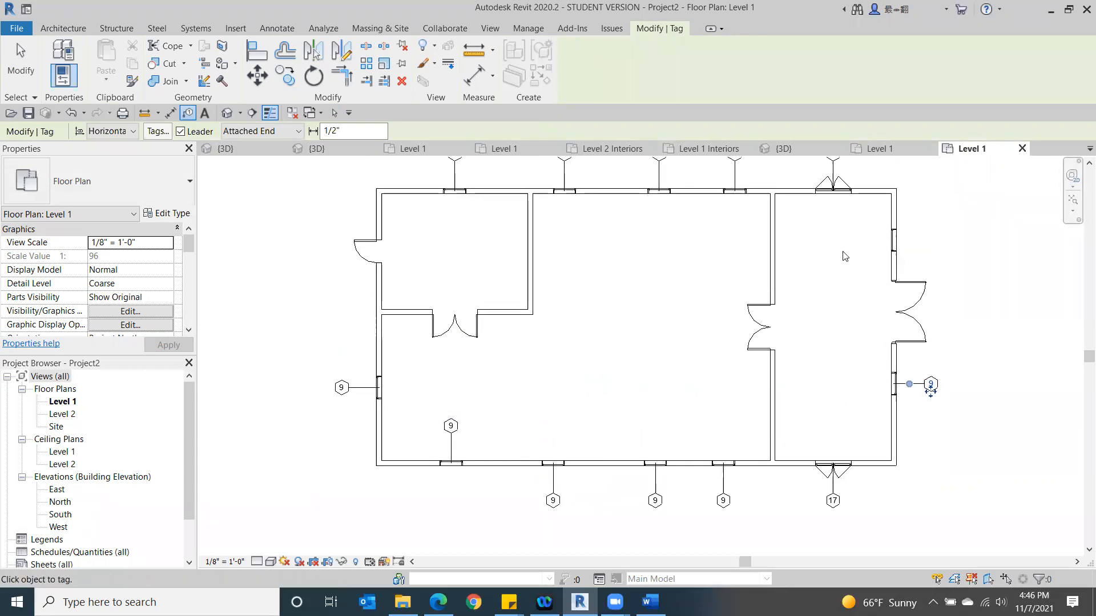
click(902, 244)
click(451, 465)
click(14, 50)
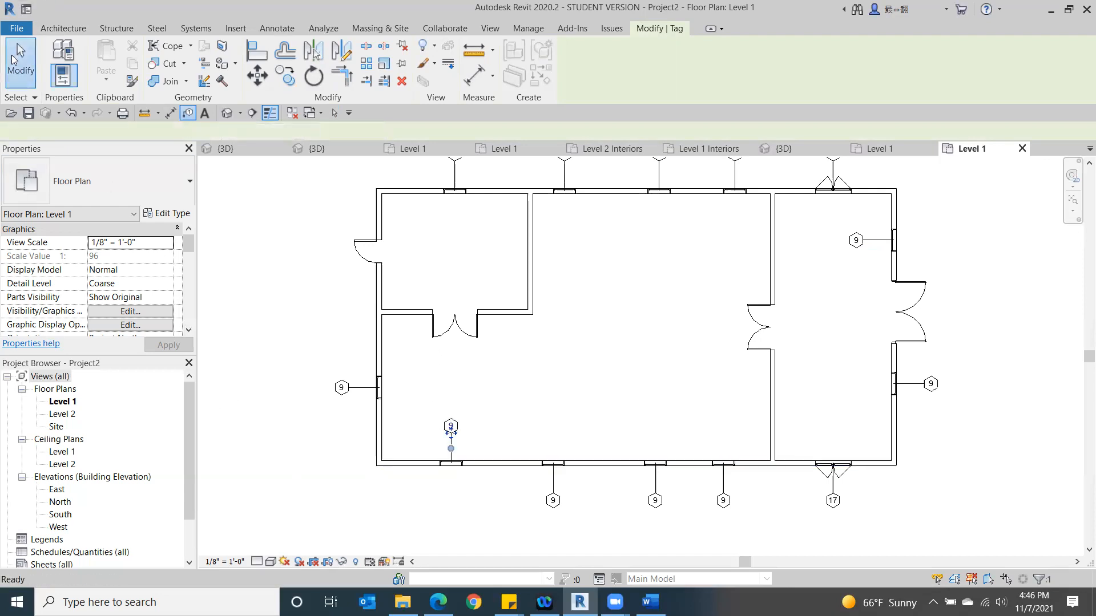
- Flip the facing of the leftmost lower-wall window and of the upper window on the right exterior wall
click(451, 464)
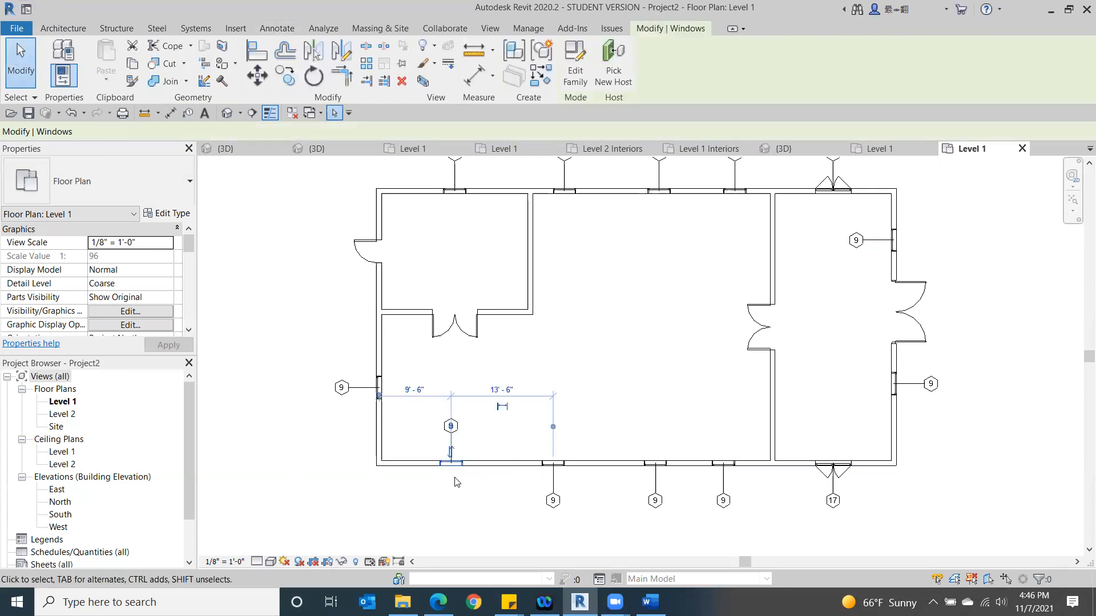
click(481, 500)
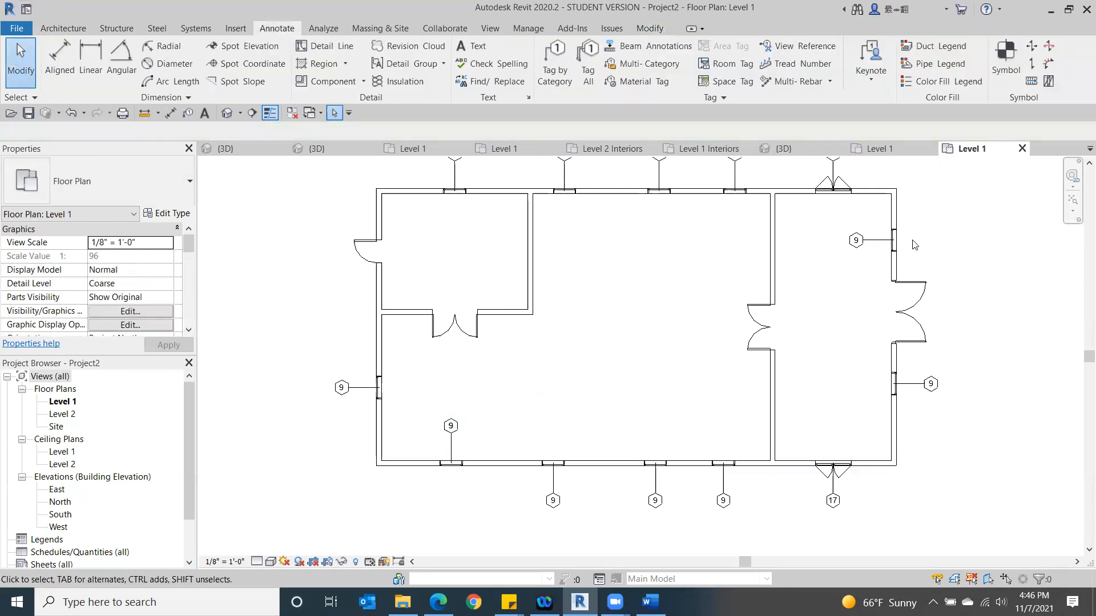
click(895, 251)
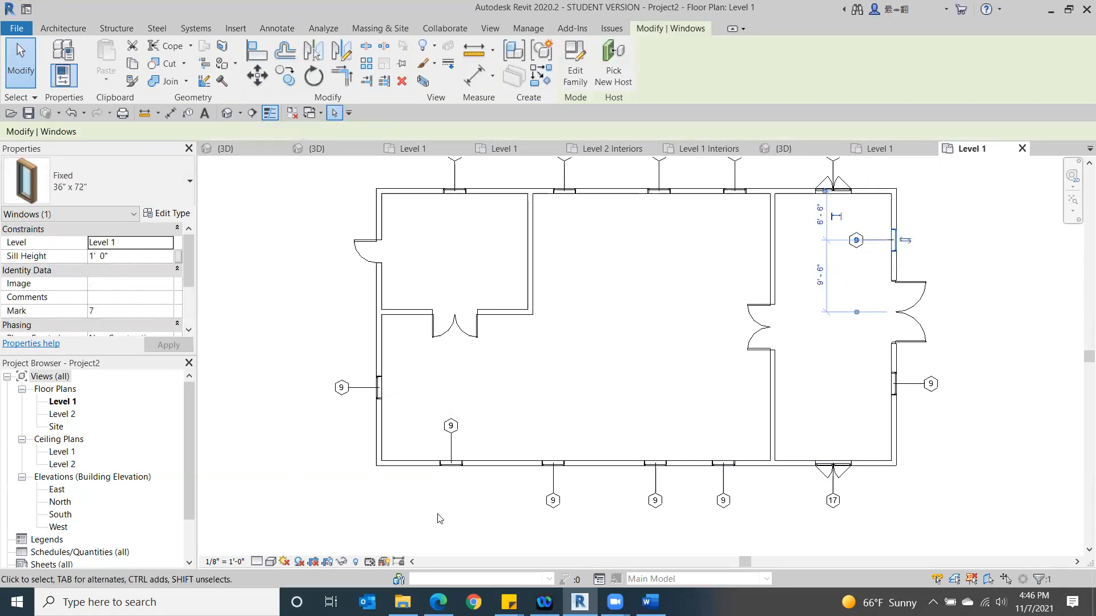
click(856, 238)
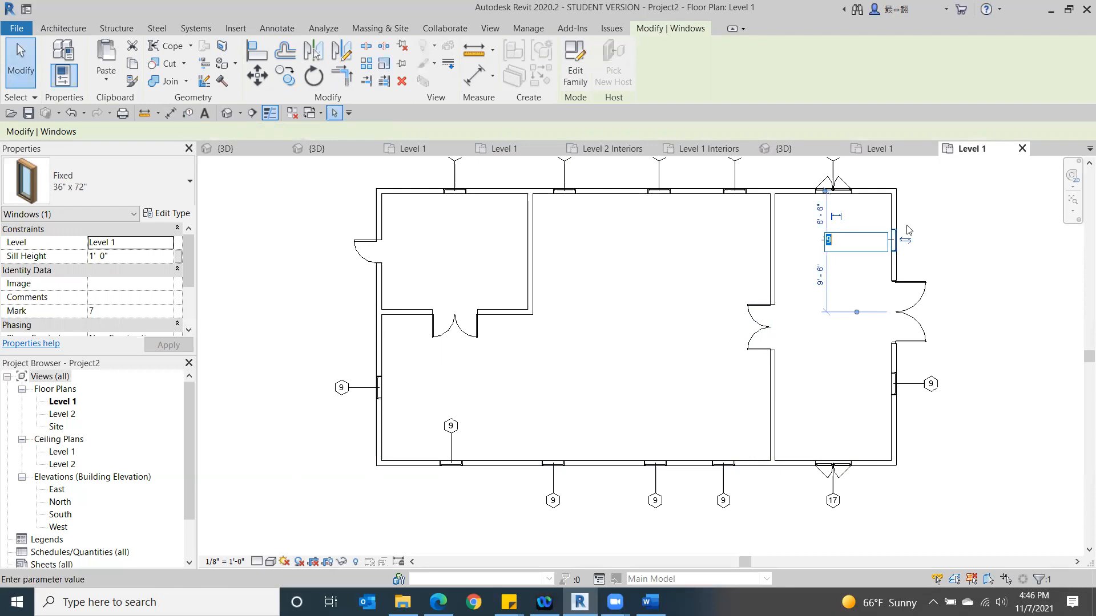
key(Escape)
key(Escape)
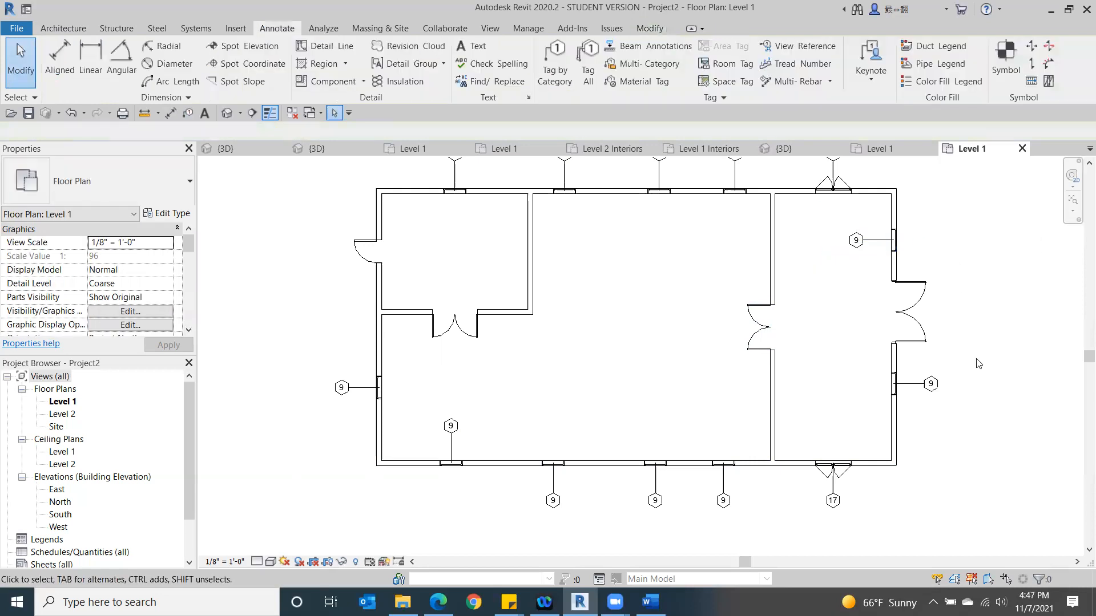
- Move the tag of the upper window on the right exterior wall outside the building
click(856, 240)
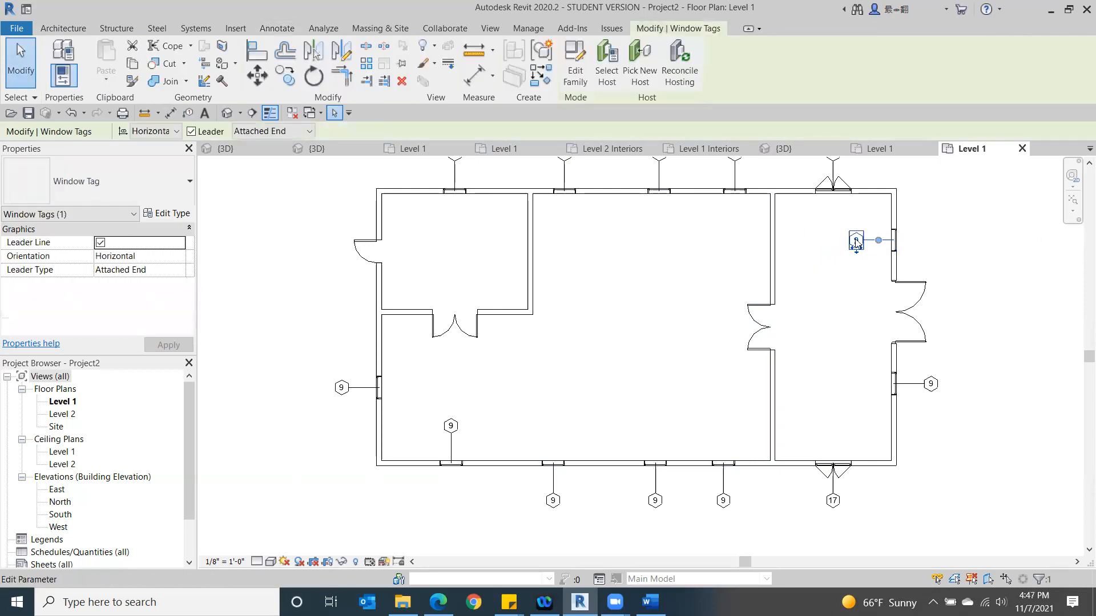
click(856, 239)
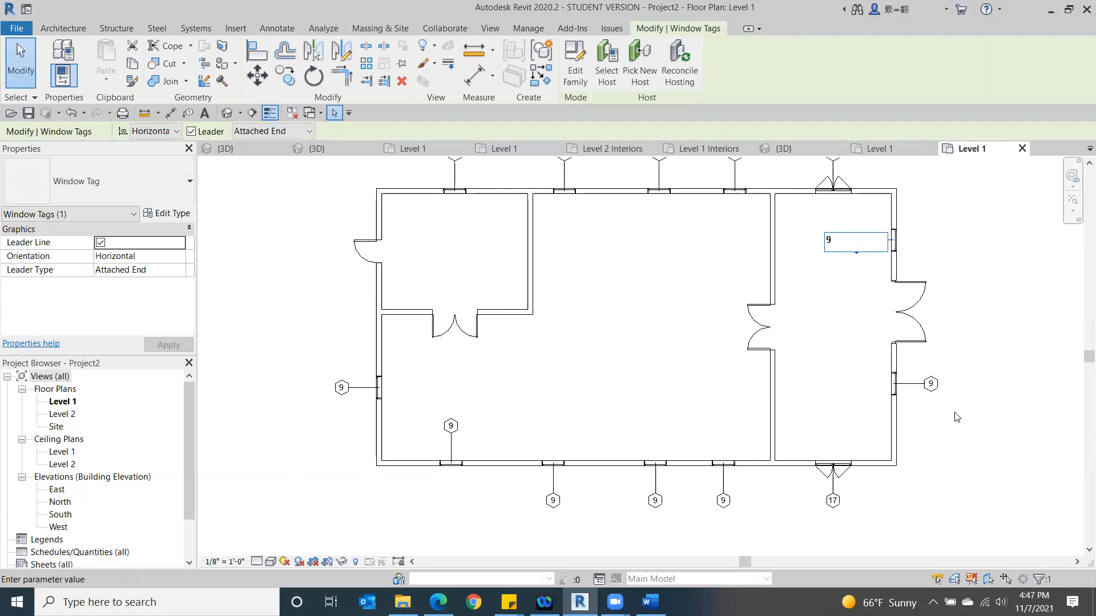
key(Return)
drag(901, 253, 929, 245)
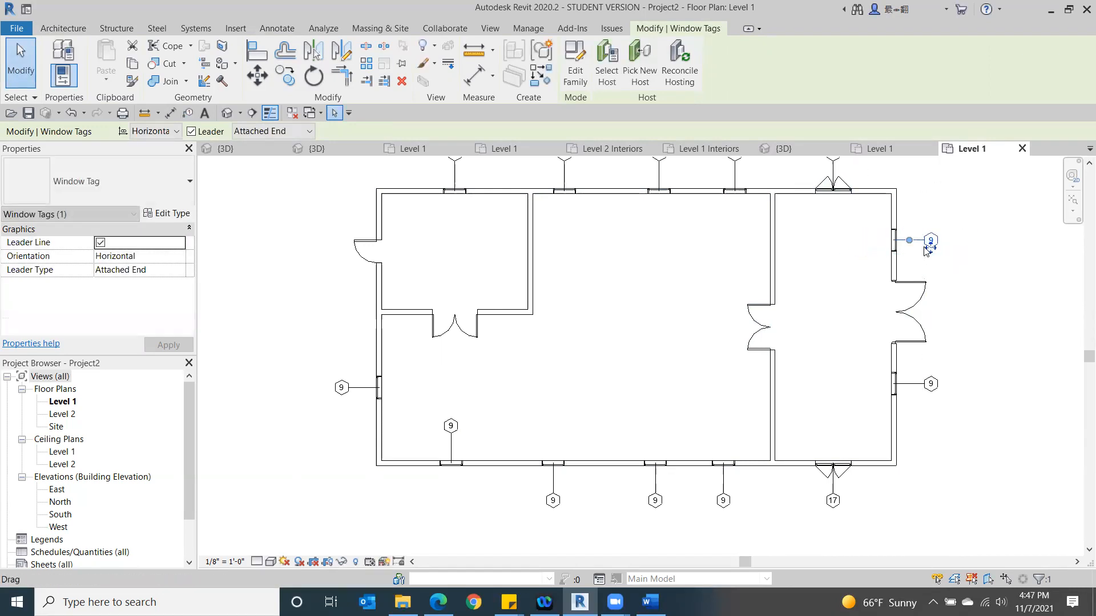
click(990, 411)
- Move one tag of the leftmost lower-wall window outside the building and delete the duplicate tag left inside
mouse_move(662, 410)
middle_down()
mouse_move(666, 169)
mouse_move(670, 211)
middle_up()
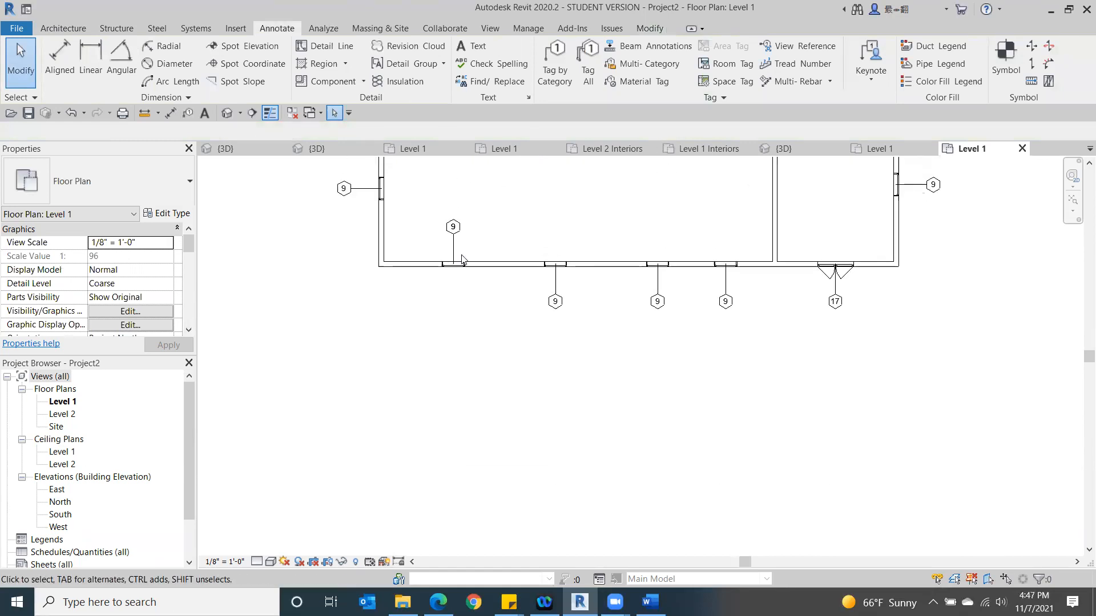
click(453, 228)
mouse_move(456, 234)
mouse_down()
mouse_move(464, 295)
mouse_move(452, 308)
mouse_up()
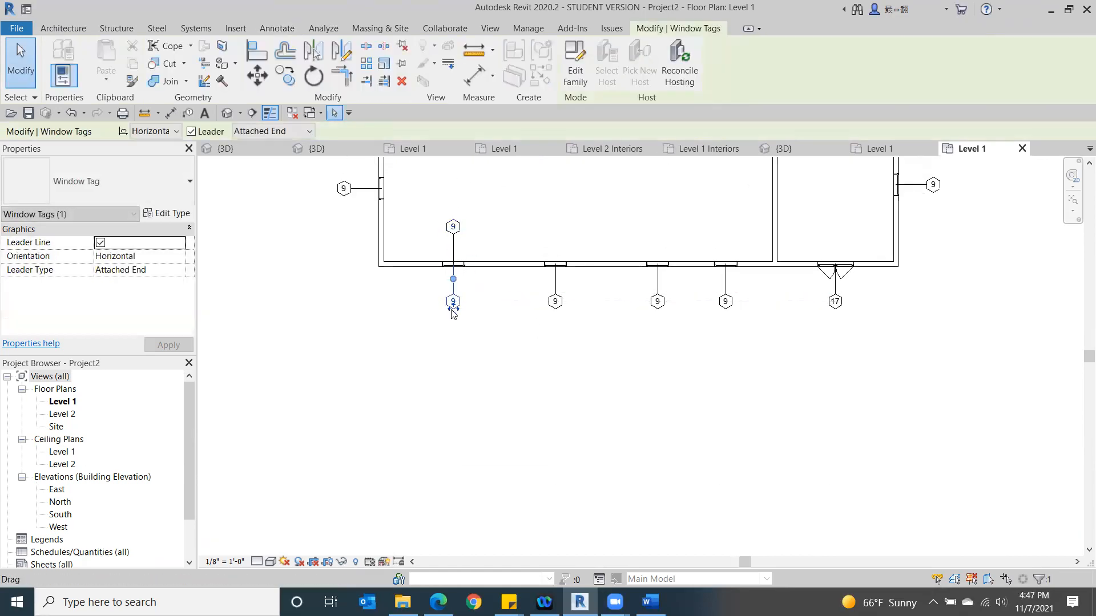
click(569, 398)
click(450, 236)
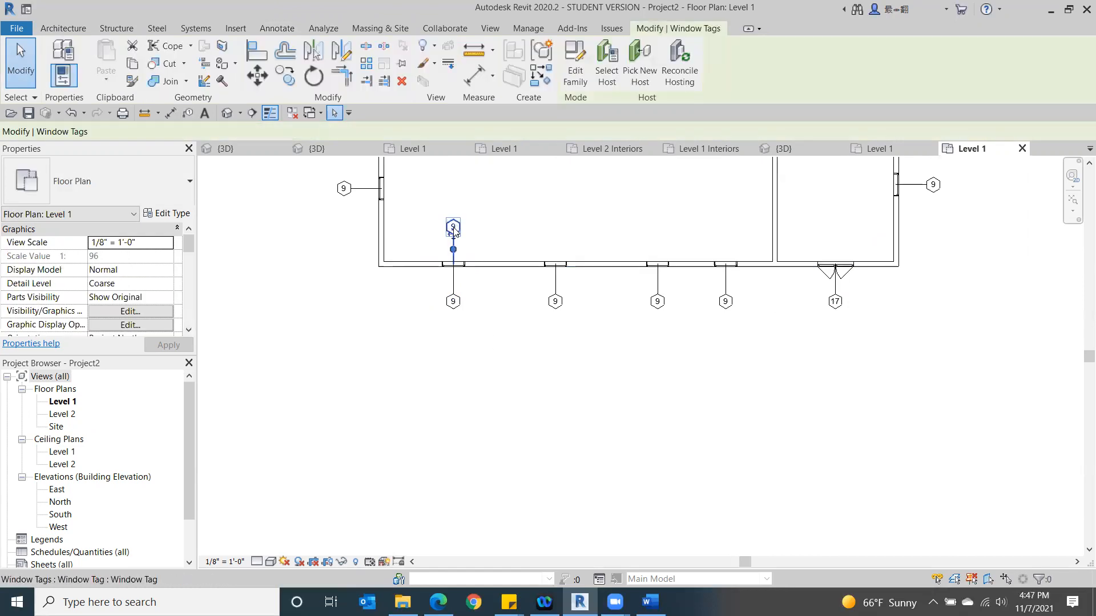
click(398, 318)
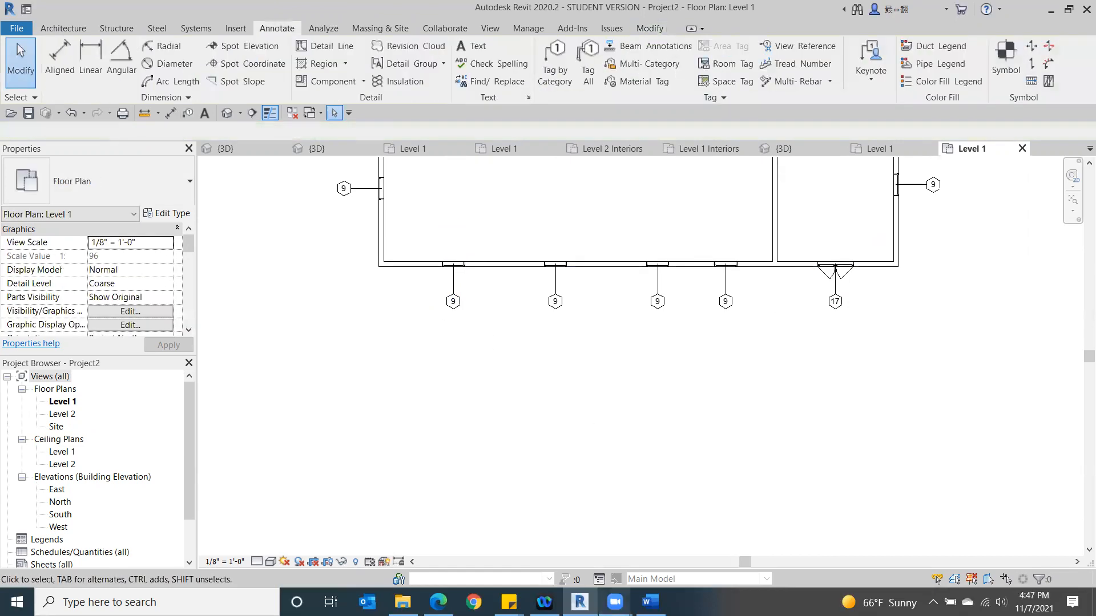
- Use Tag by Category with leaders to tag the single door and the three double doors on the plan
scroll(558, 472, down, 2)
middle_drag(551, 498, 552, 499)
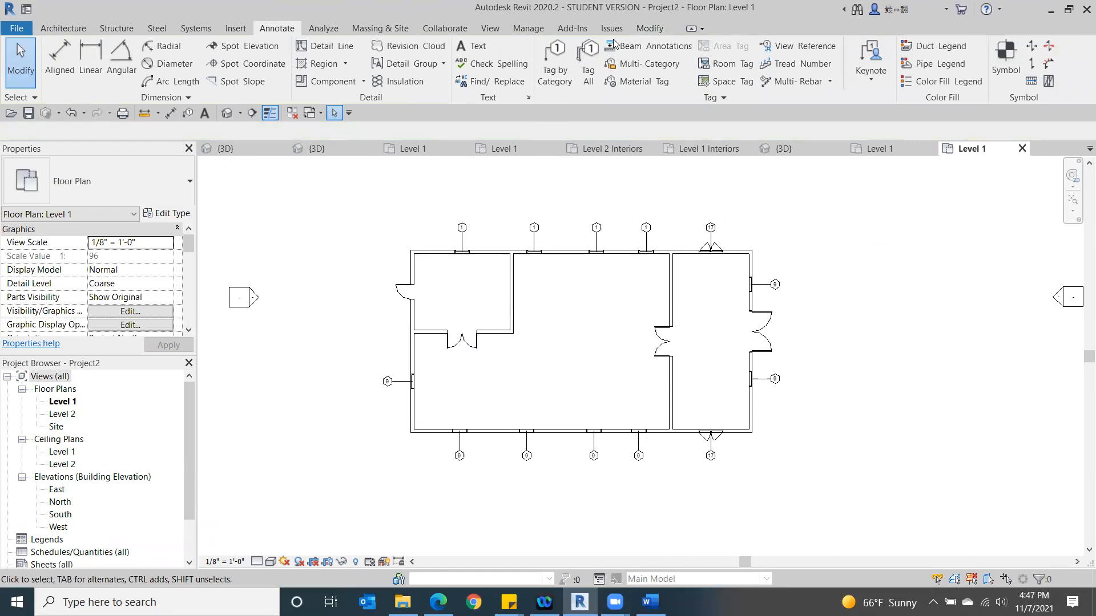
click(543, 70)
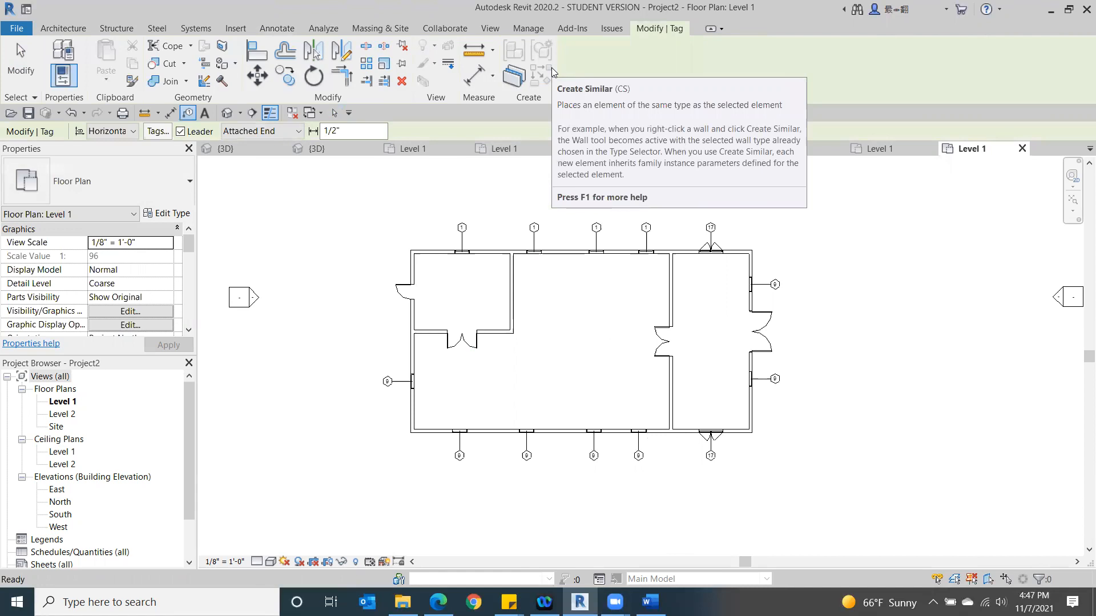
click(398, 296)
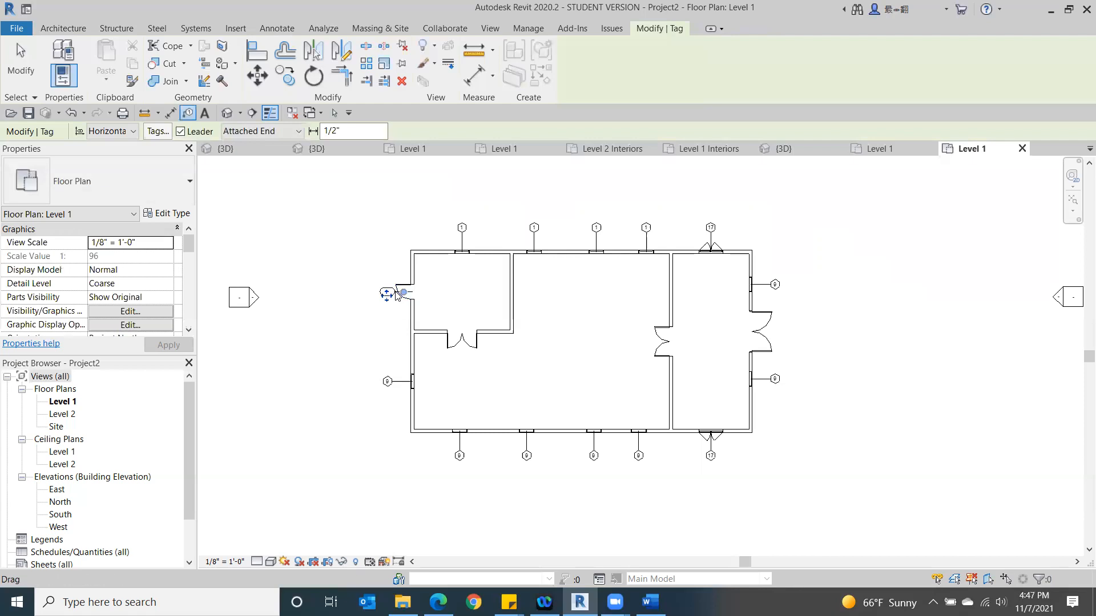
click(462, 347)
click(661, 342)
click(757, 337)
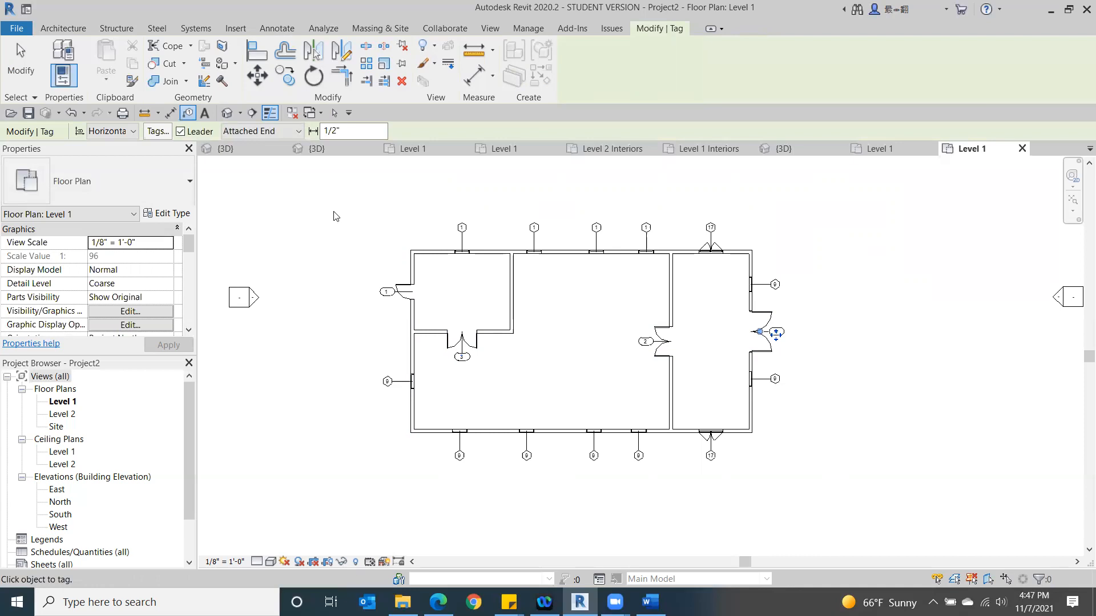
click(16, 74)
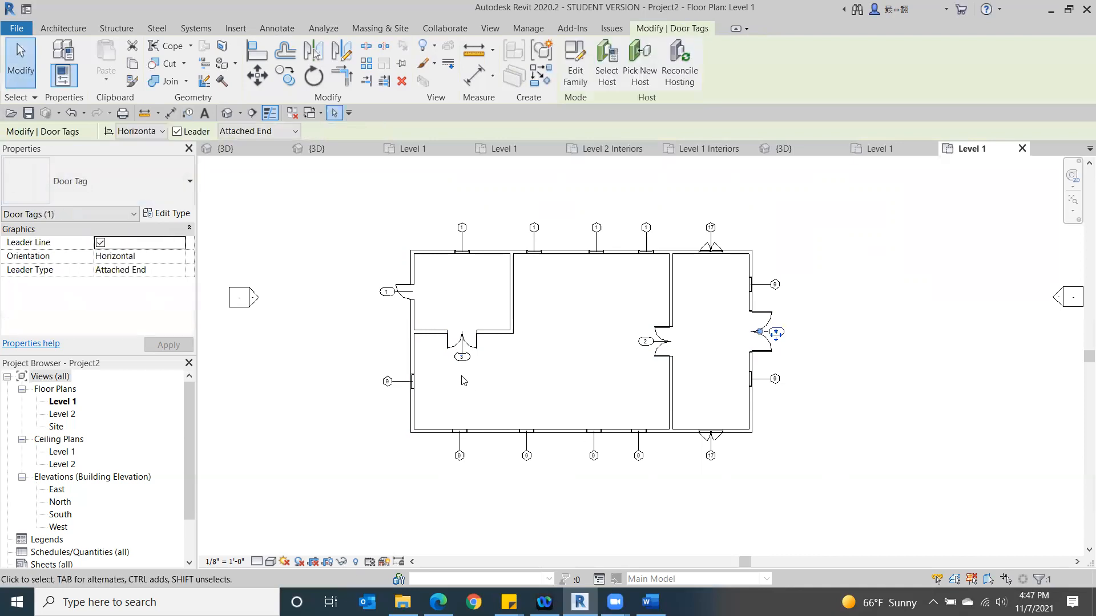
- Review the door tags and open the number of the small room's double door tag for editing
scroll(485, 377, up, 2)
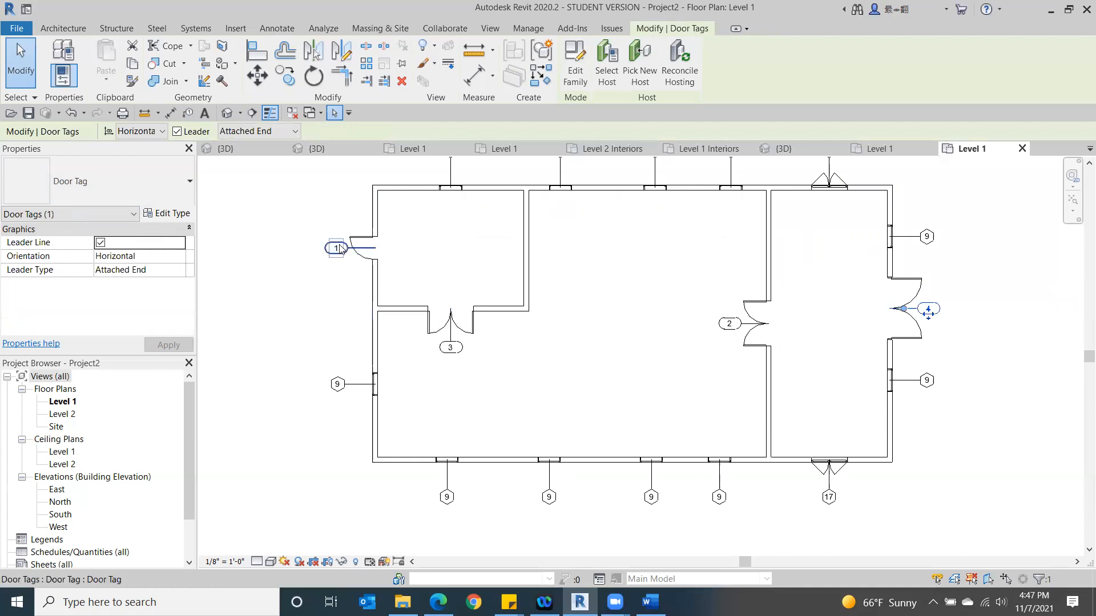
middle_drag(429, 281, 424, 359)
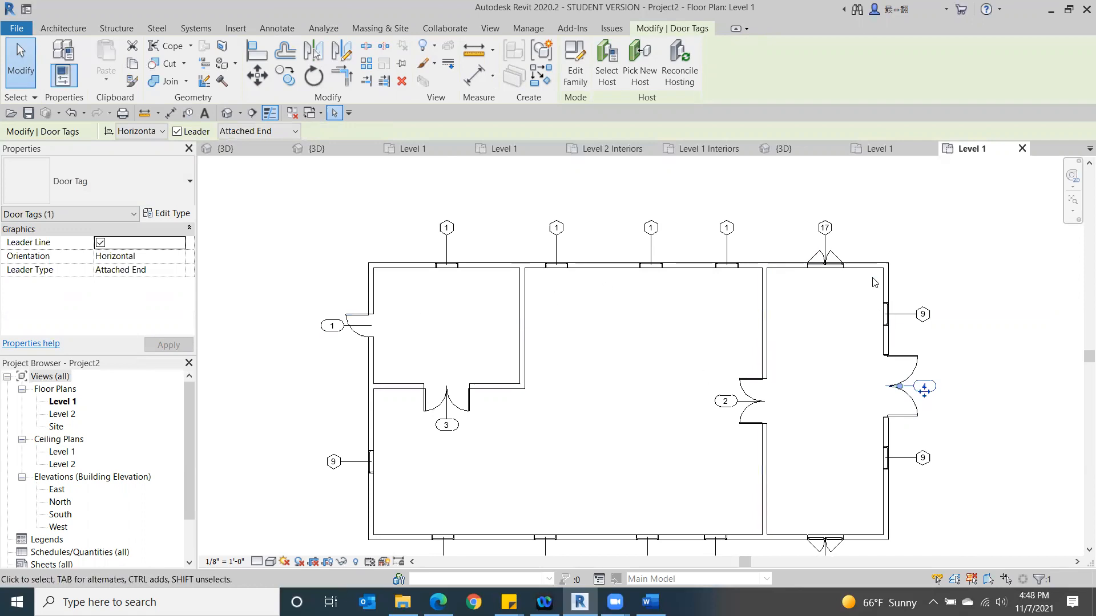
double_click(446, 425)
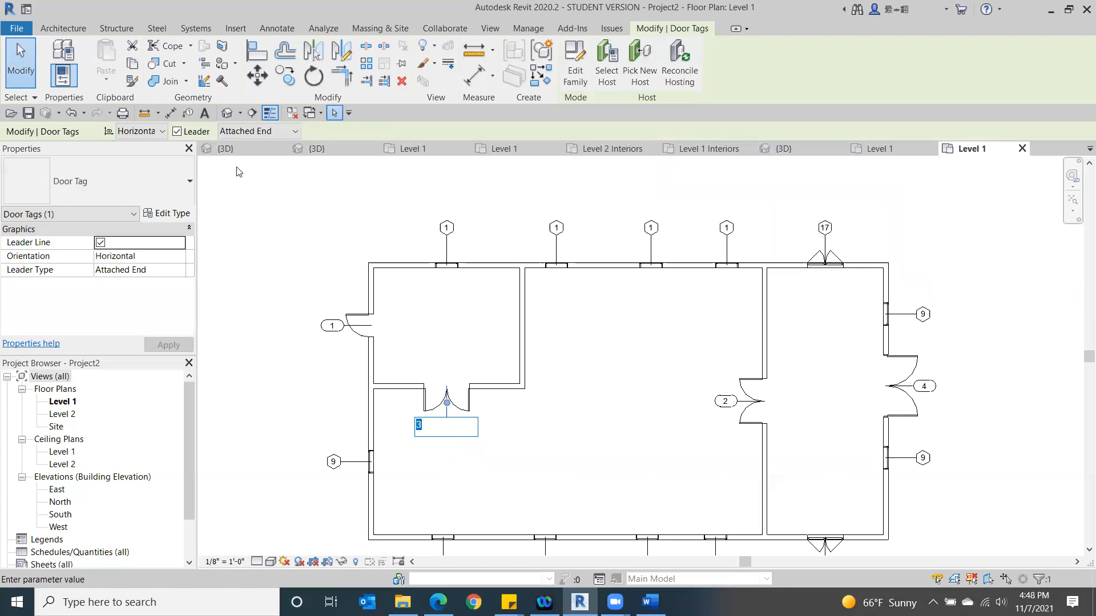
click(260, 198)
click(288, 407)
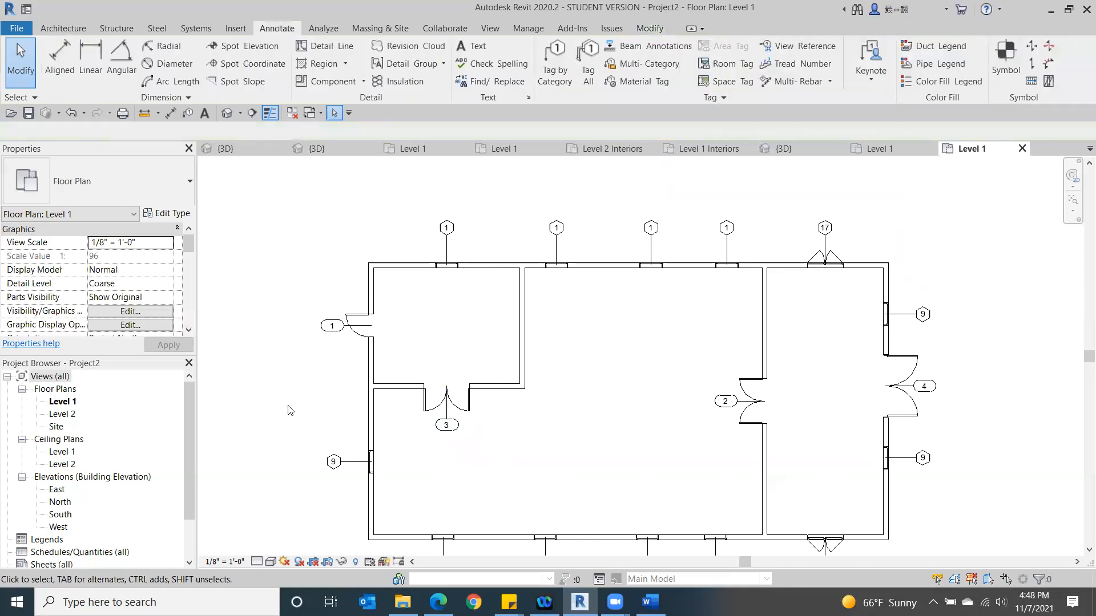
- Undo all window and door tagging on the Level 1 plan, including the tag moves and window flips, back to before the first tag
scroll(307, 405, down, 2)
mouse_move(309, 400)
middle_down()
mouse_move(405, 384)
mouse_move(403, 366)
middle_up()
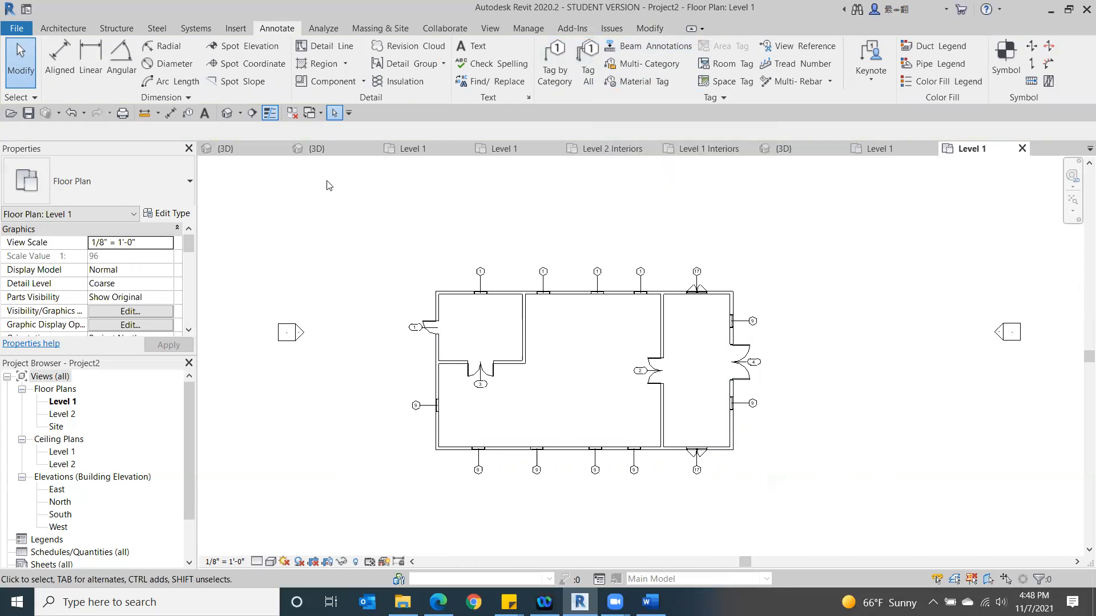
click(85, 116)
scroll(114, 239, down, 1)
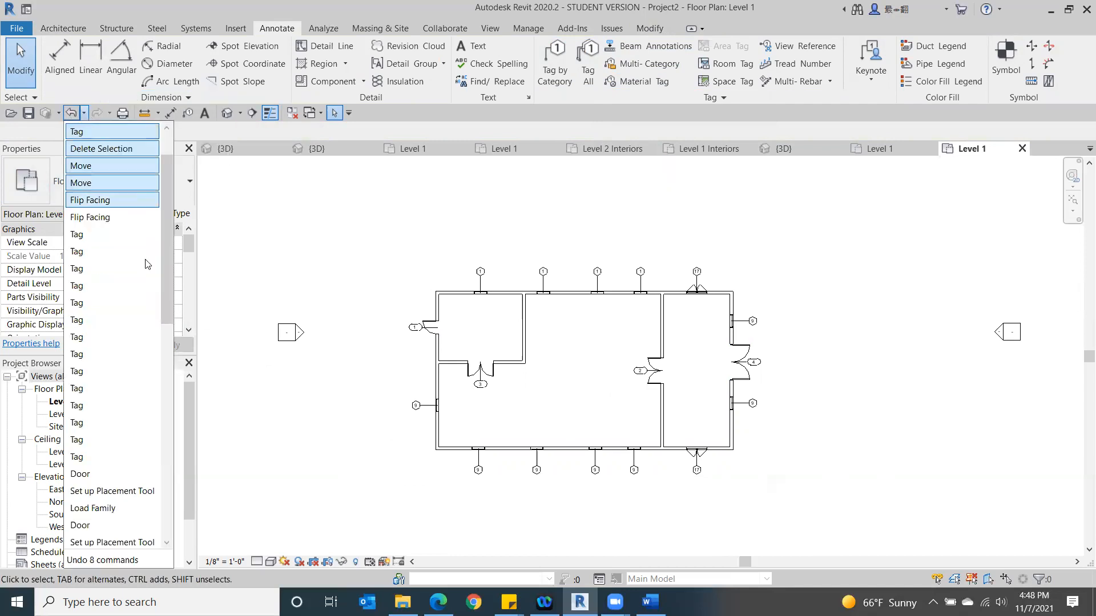
click(111, 405)
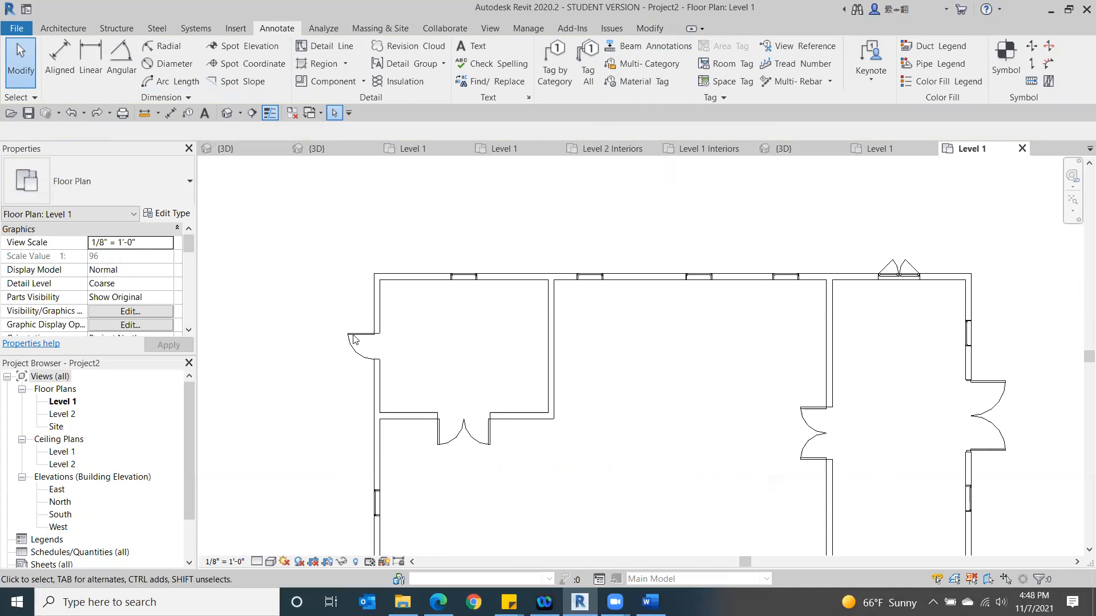
- Flip the upper window in the right-hand wall toward the outside and check the facing of the leftmost lower-wall window
scroll(558, 186, down, 1)
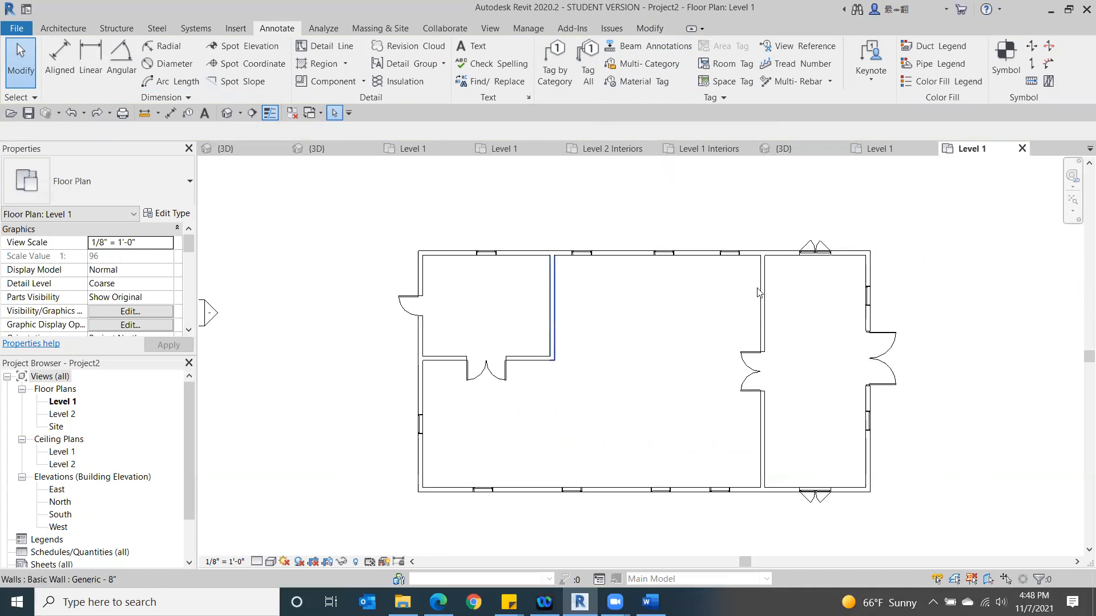
click(869, 306)
click(857, 296)
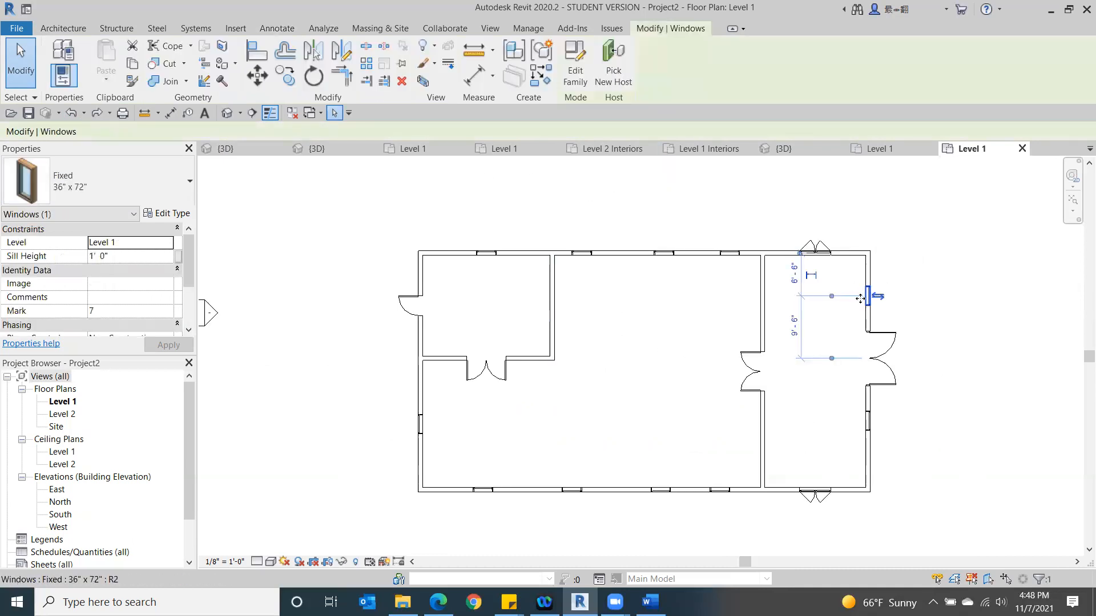
click(488, 496)
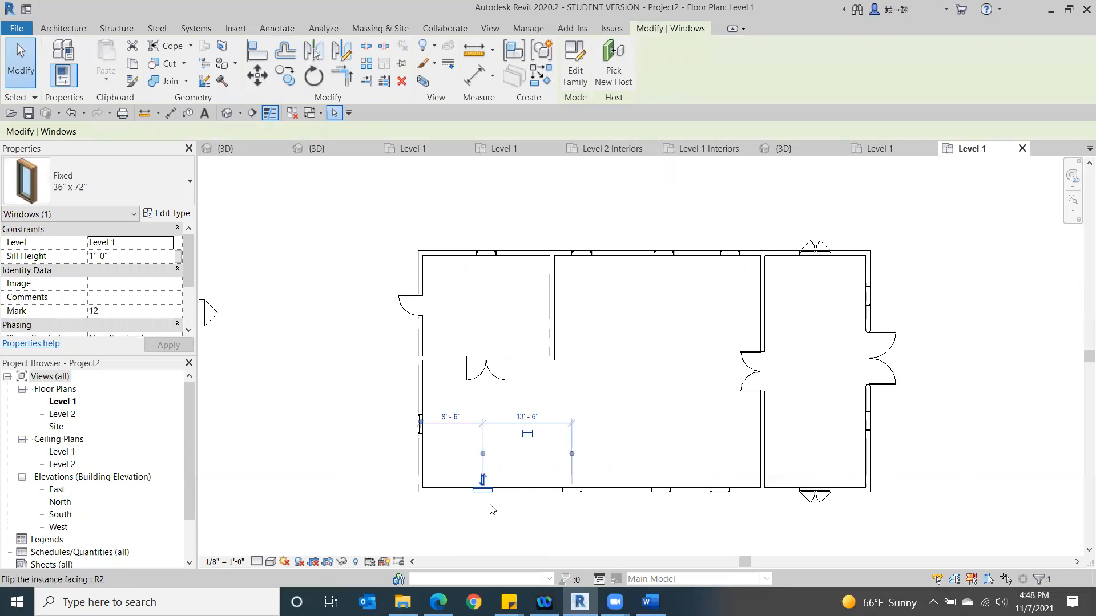
click(359, 462)
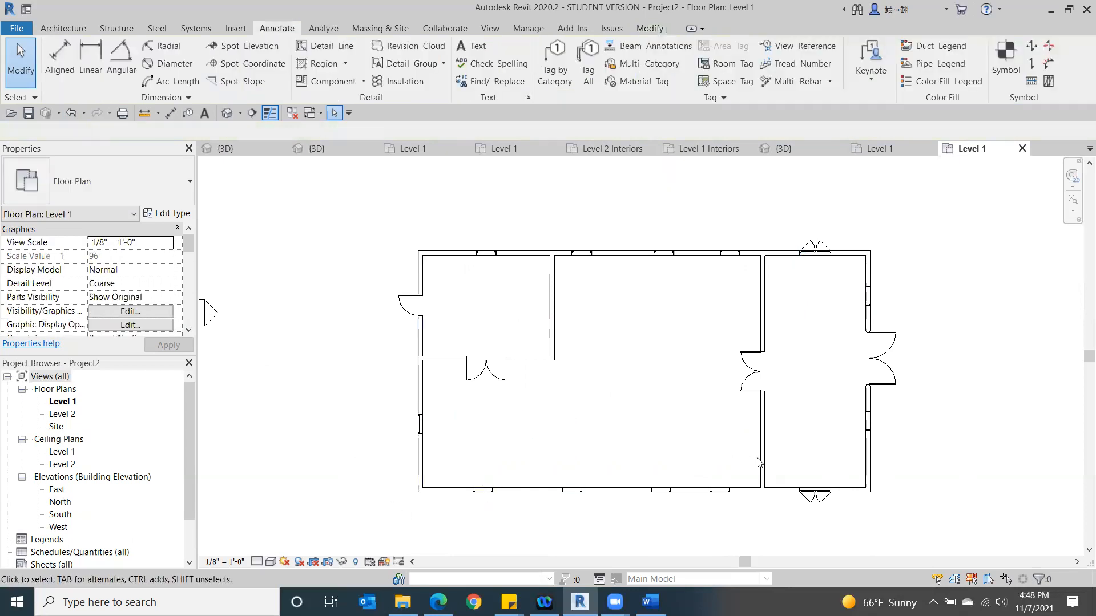
- Use Tag All to tag every untagged door and window in the current view, with 1/2" leaders and horizontal tags
scroll(709, 506, up, 2)
scroll(532, 502, down, 3)
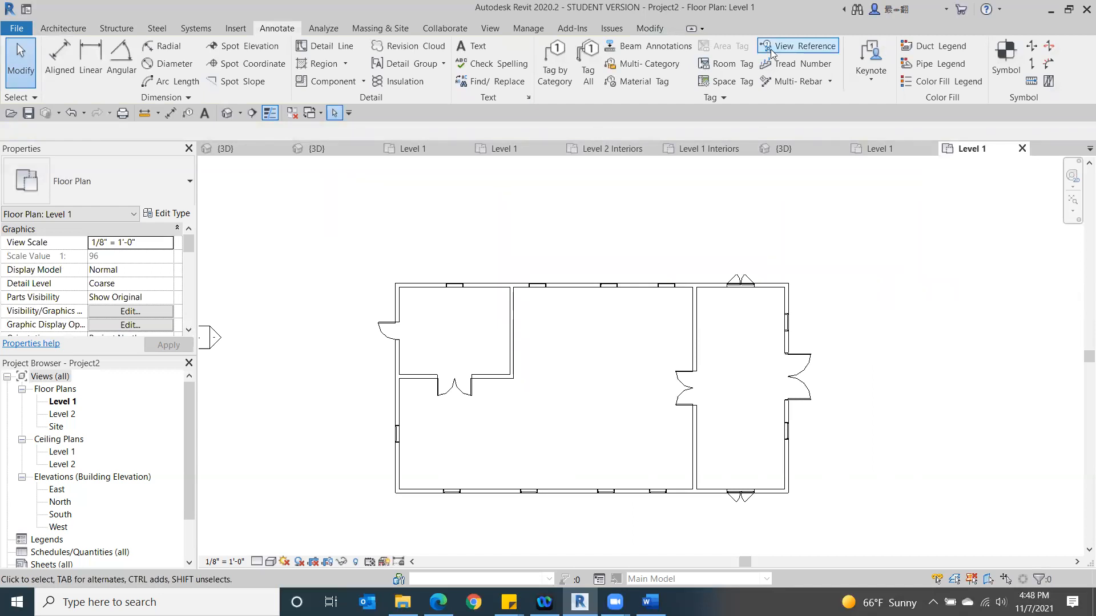
click(583, 69)
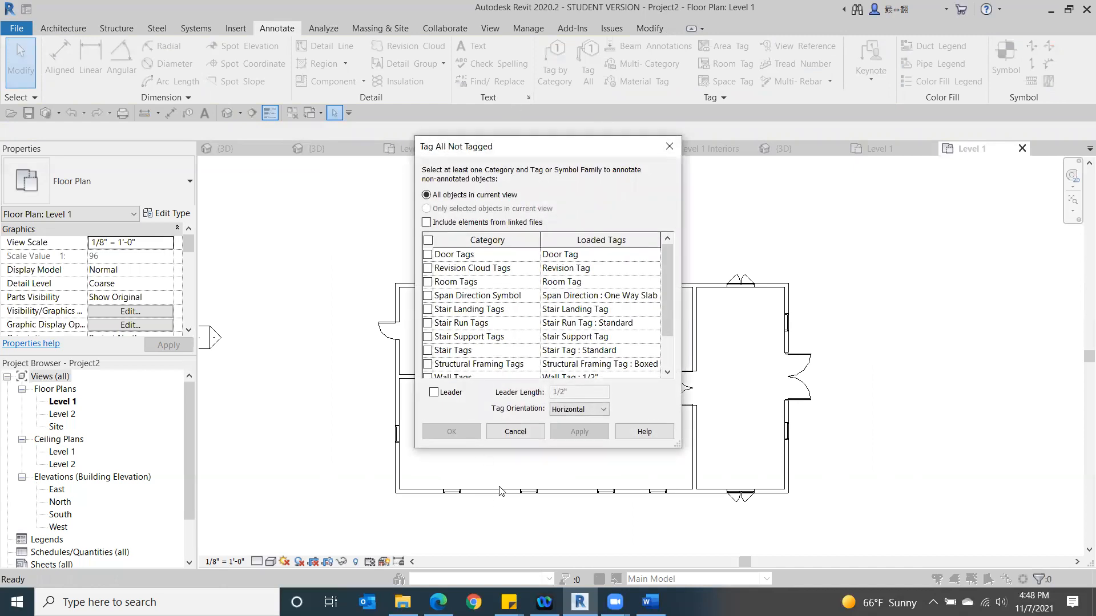
mouse_move(664, 257)
mouse_down()
mouse_move(666, 291)
mouse_move(666, 257)
mouse_up()
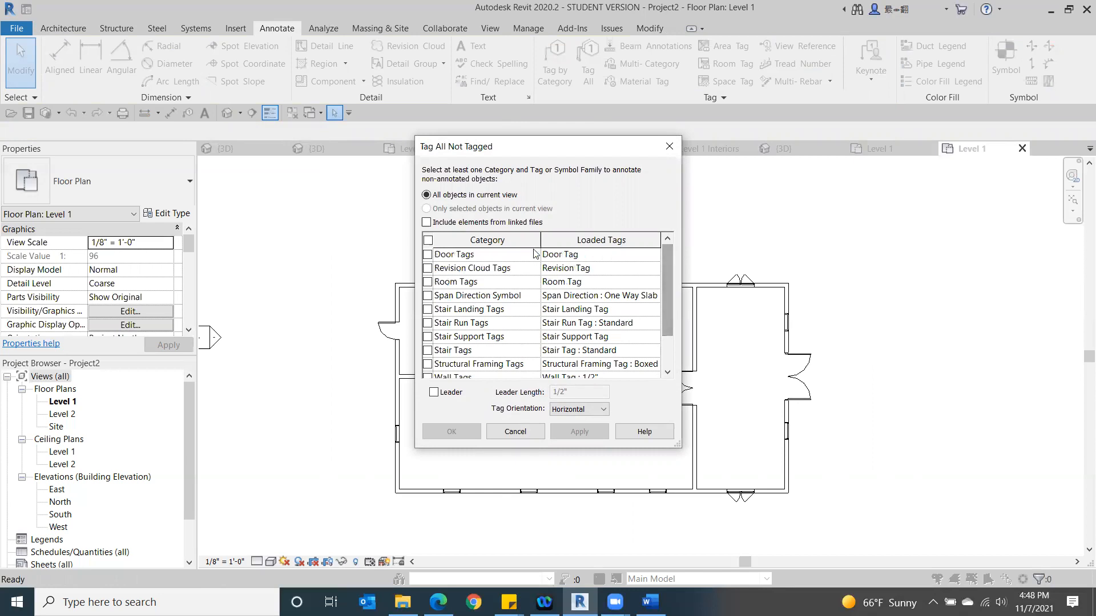
click(428, 254)
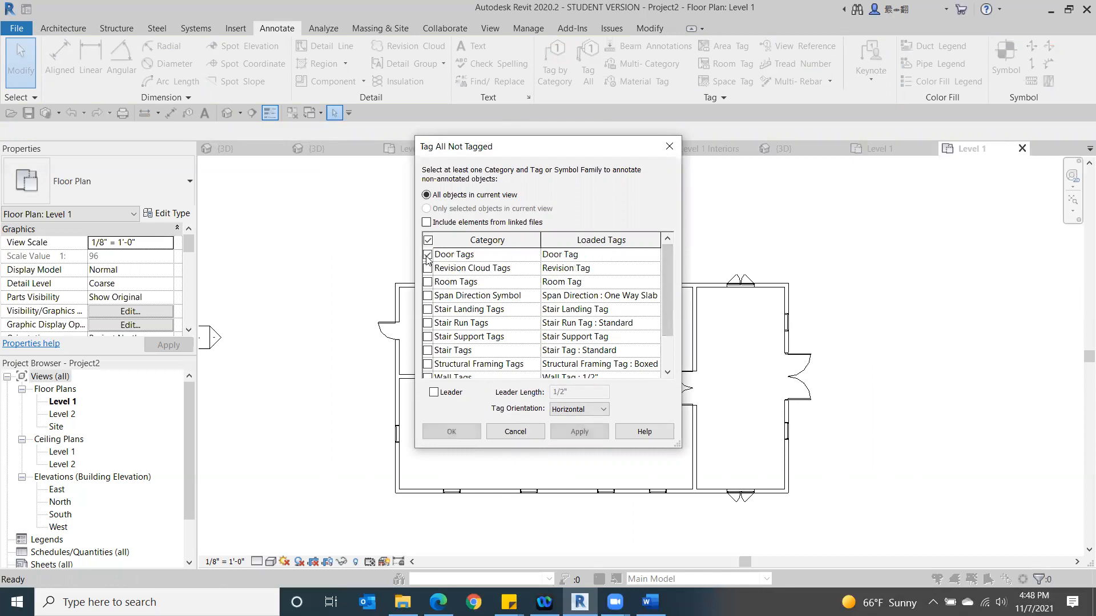
drag(664, 265, 664, 306)
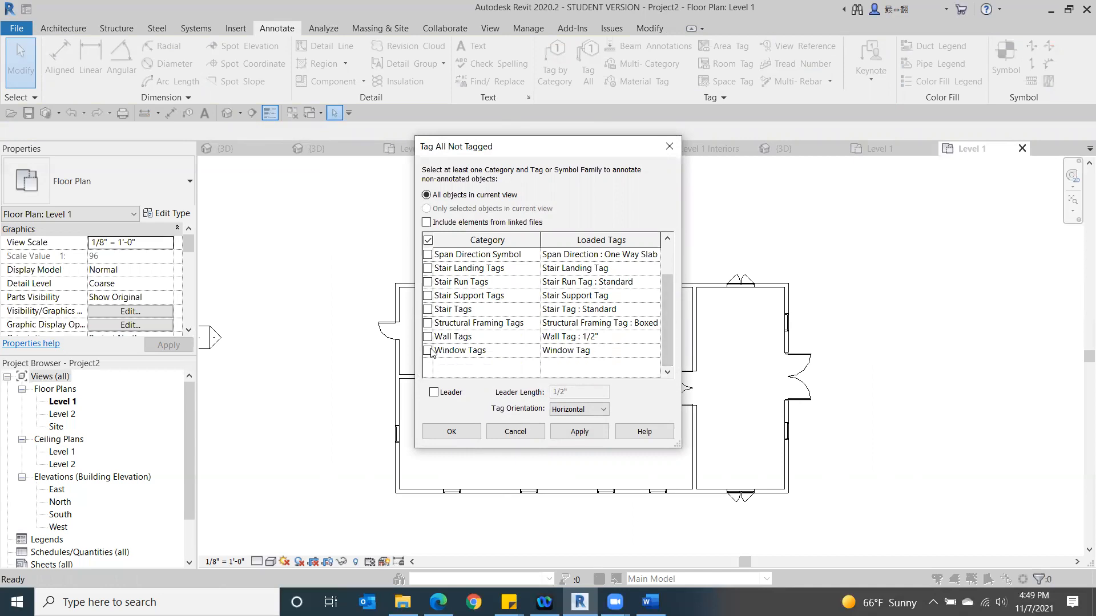
click(435, 393)
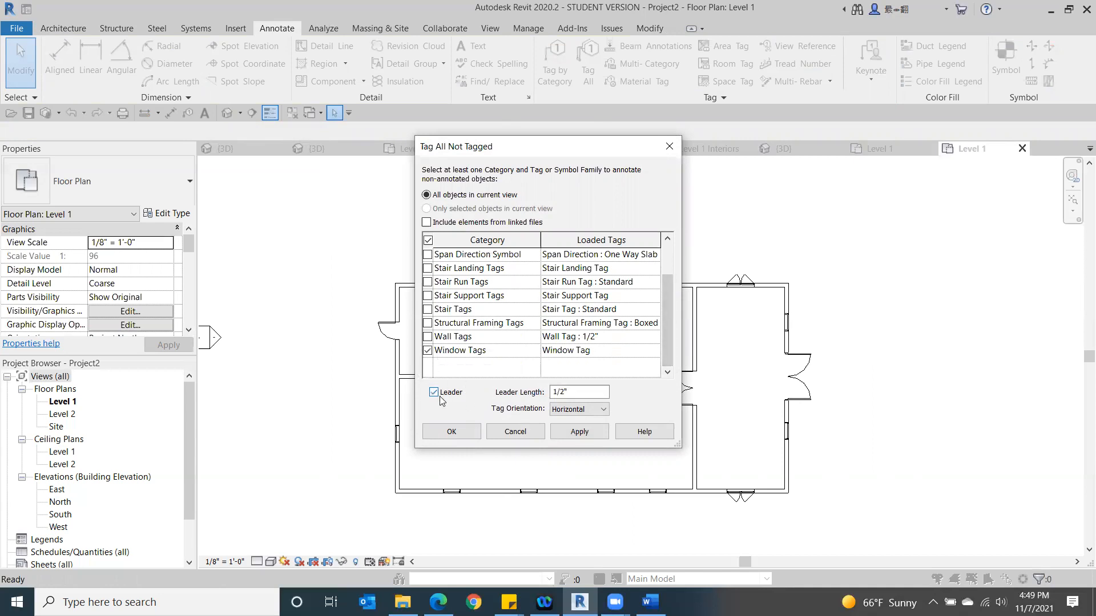
click(451, 431)
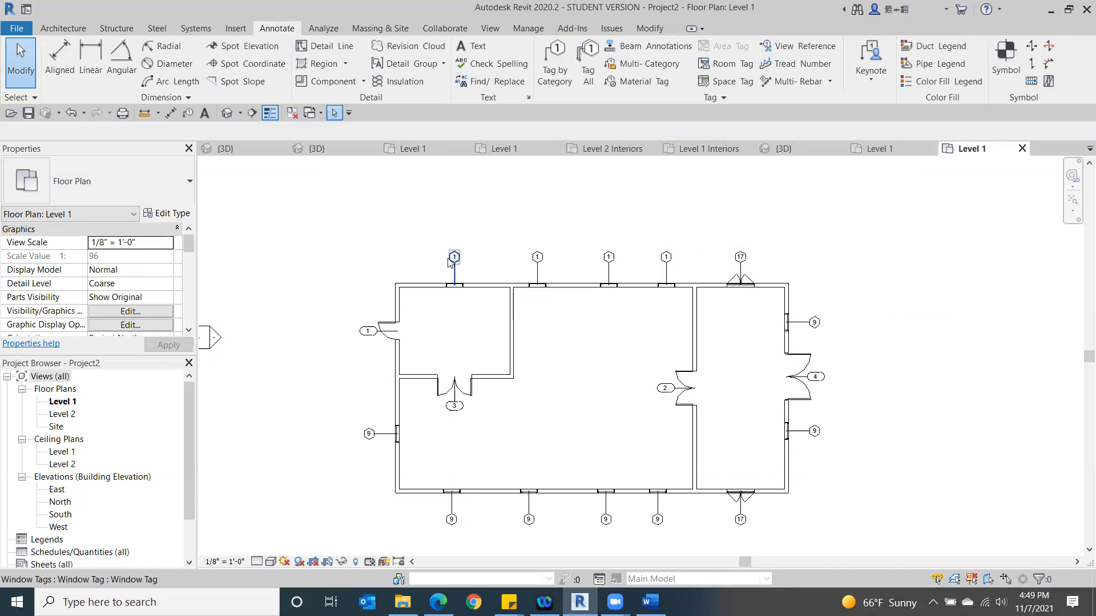
- Move the single door's tag into its wall opening and the small room's double door tag up into its doorway
scroll(454, 259, up, 2)
scroll(505, 300, down, 1)
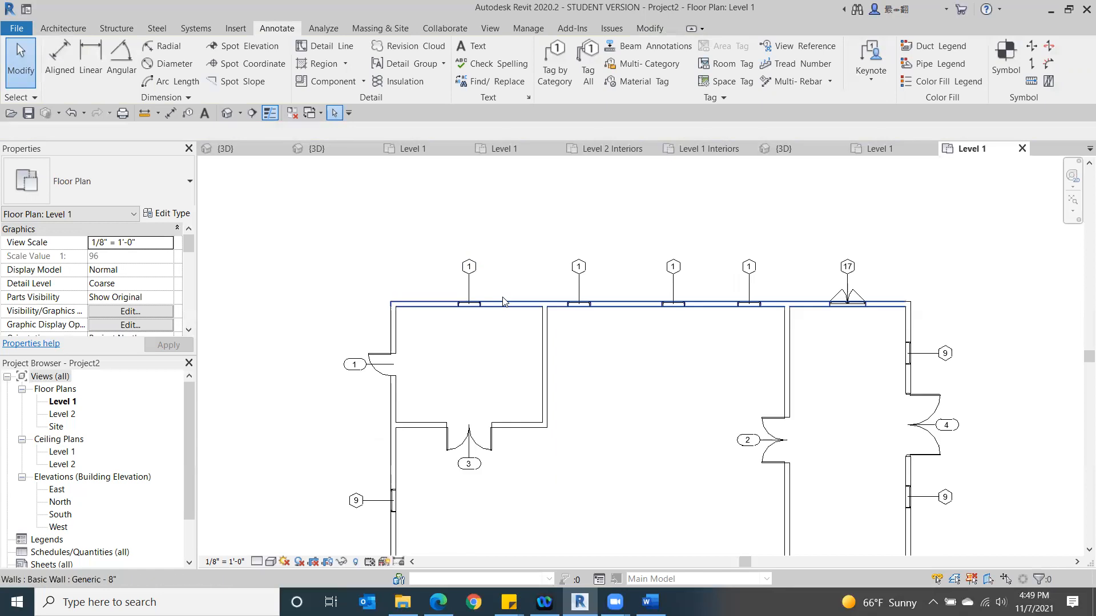
scroll(505, 302, down, 2)
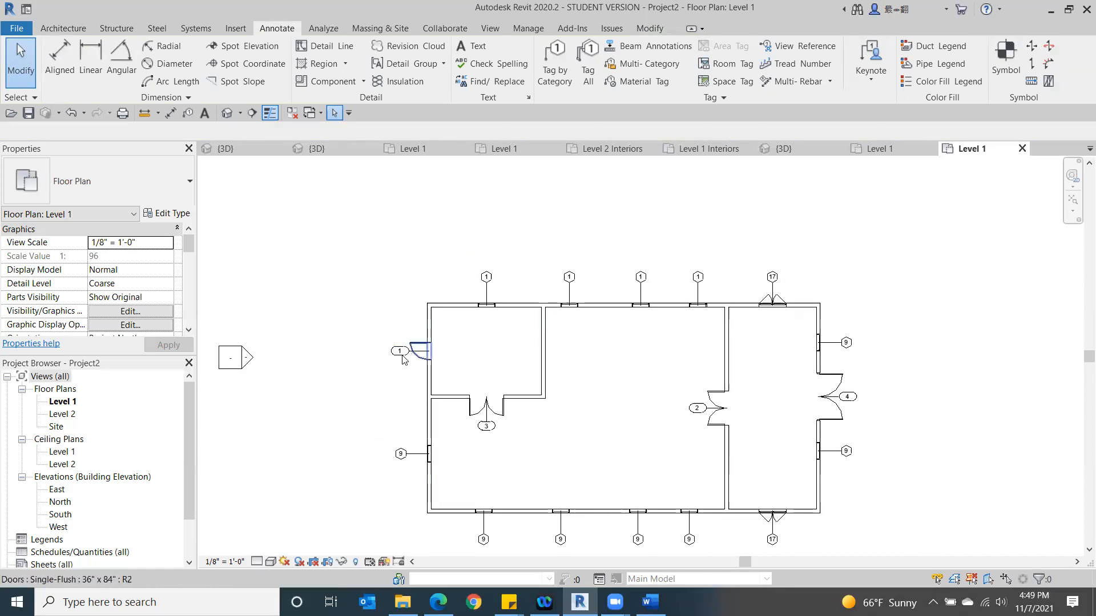
scroll(403, 357, up, 3)
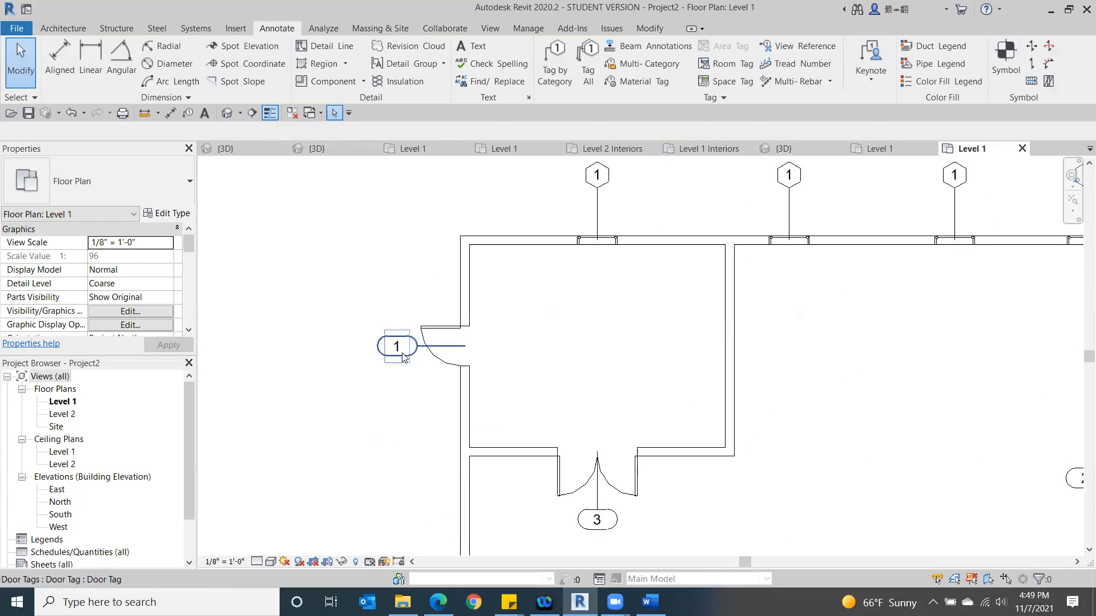
click(404, 357)
drag(463, 349, 465, 357)
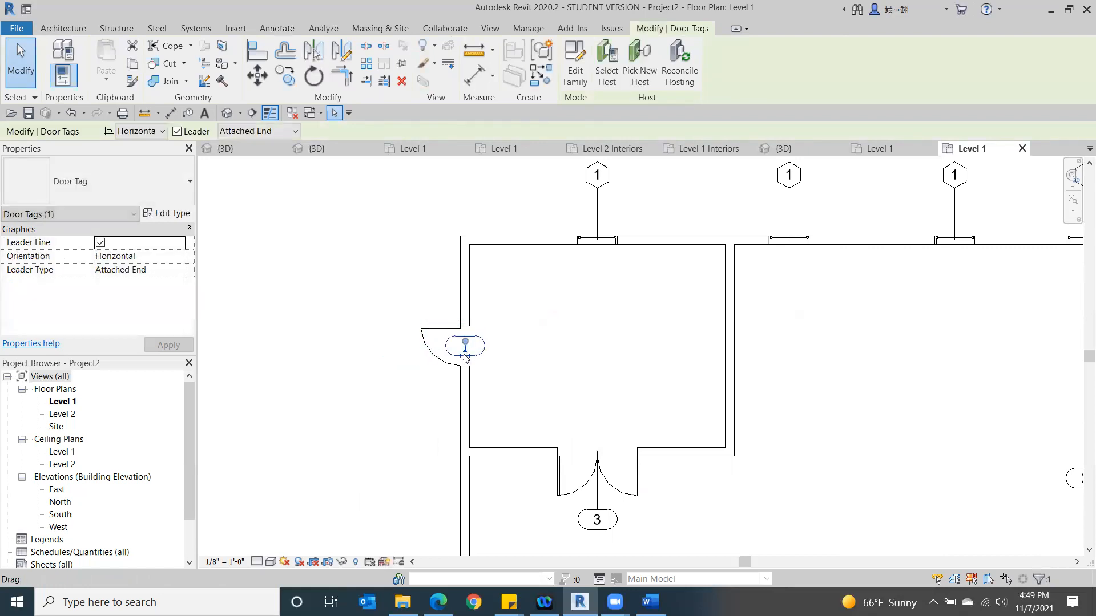
click(372, 398)
click(632, 514)
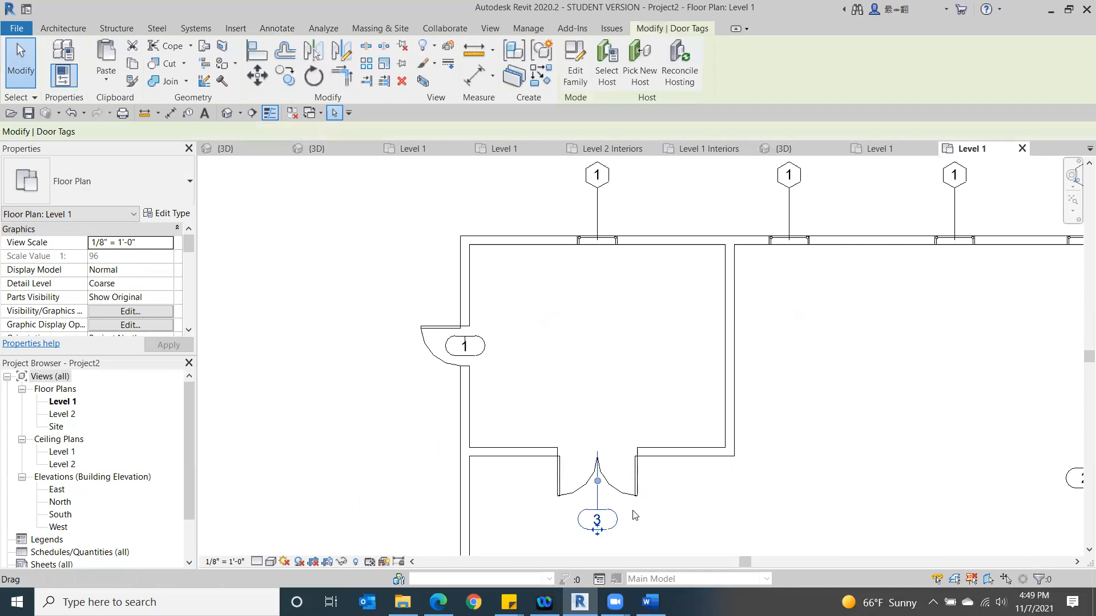
drag(597, 520, 596, 447)
click(356, 528)
- Move the interior double door's tag into the right-hand room and the exterior double door's tag inside the building
middle_drag(376, 490, 387, 376)
scroll(380, 384, down, 2)
middle_drag(588, 490, 191, 501)
scroll(484, 323, up, 3)
drag(497, 337, 614, 334)
scroll(759, 400, down, 5)
middle_drag(748, 420, 654, 425)
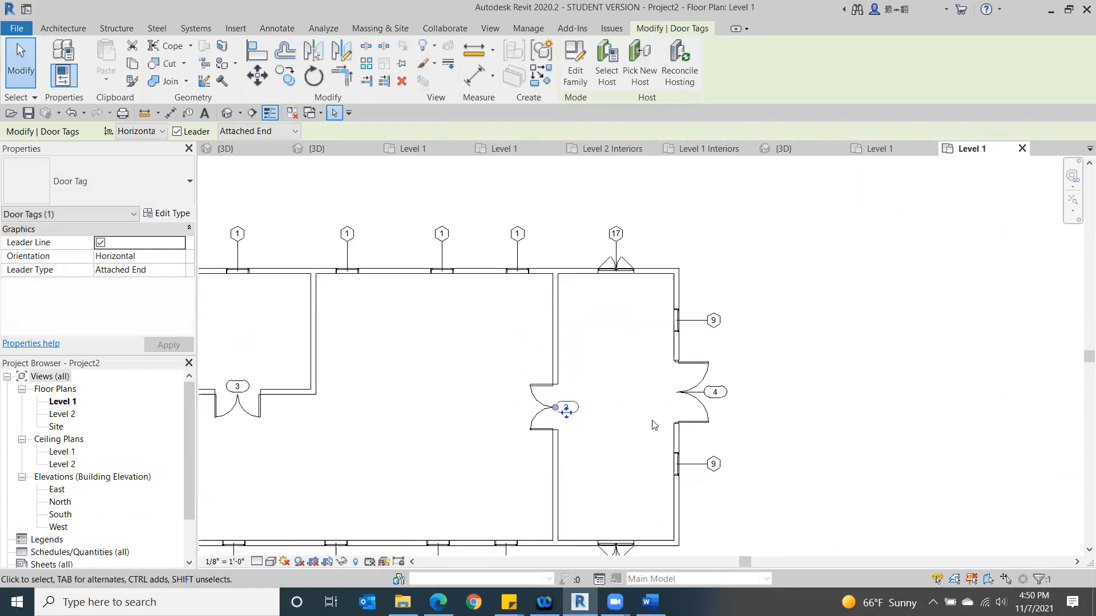
drag(716, 391, 672, 395)
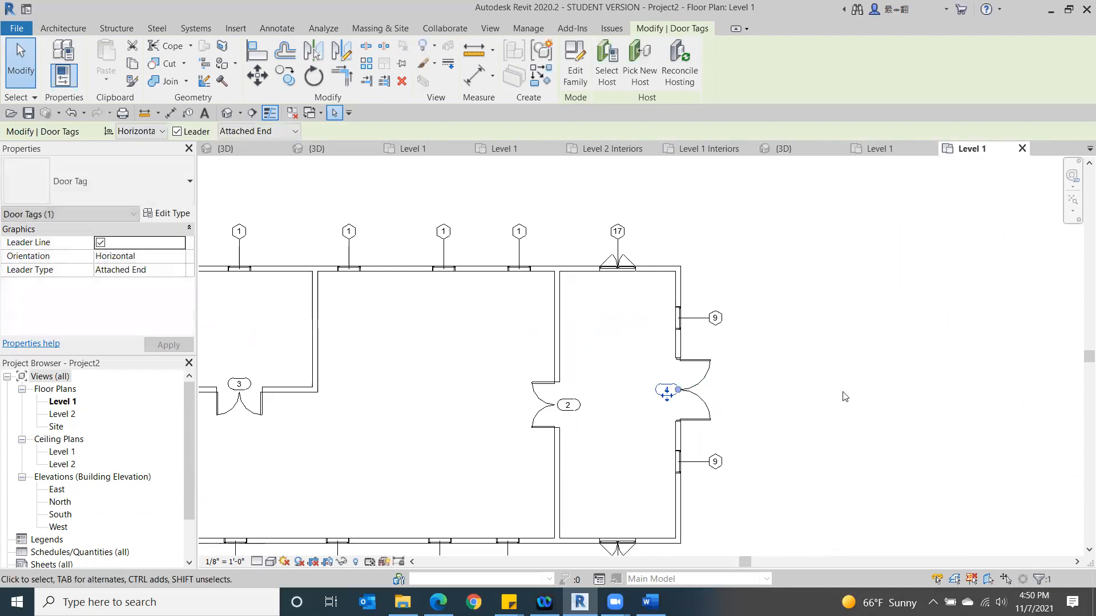
click(844, 397)
scroll(736, 429, down, 2)
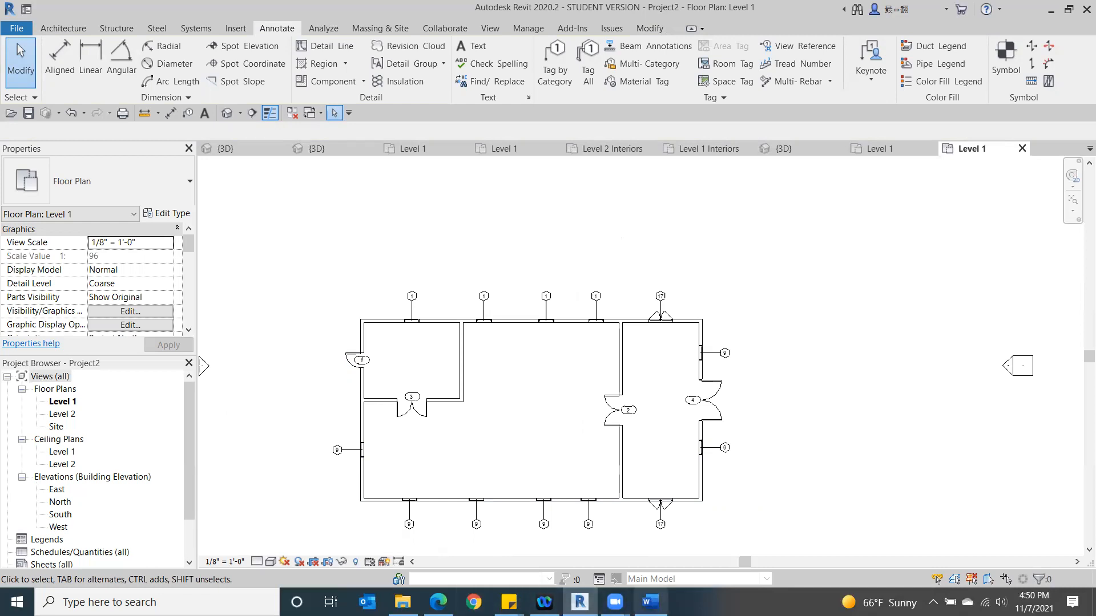
- Check the class outline in Word, and back in Revit place tagged rooms in the small, right-hand and large middle spaces
click(651, 602)
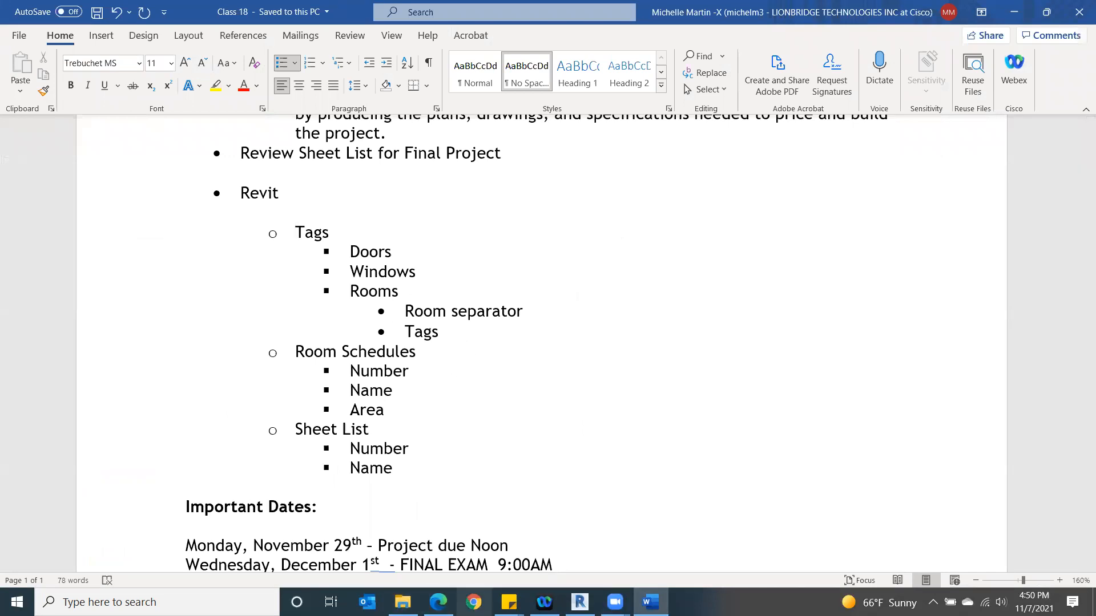
key(alt+Tab)
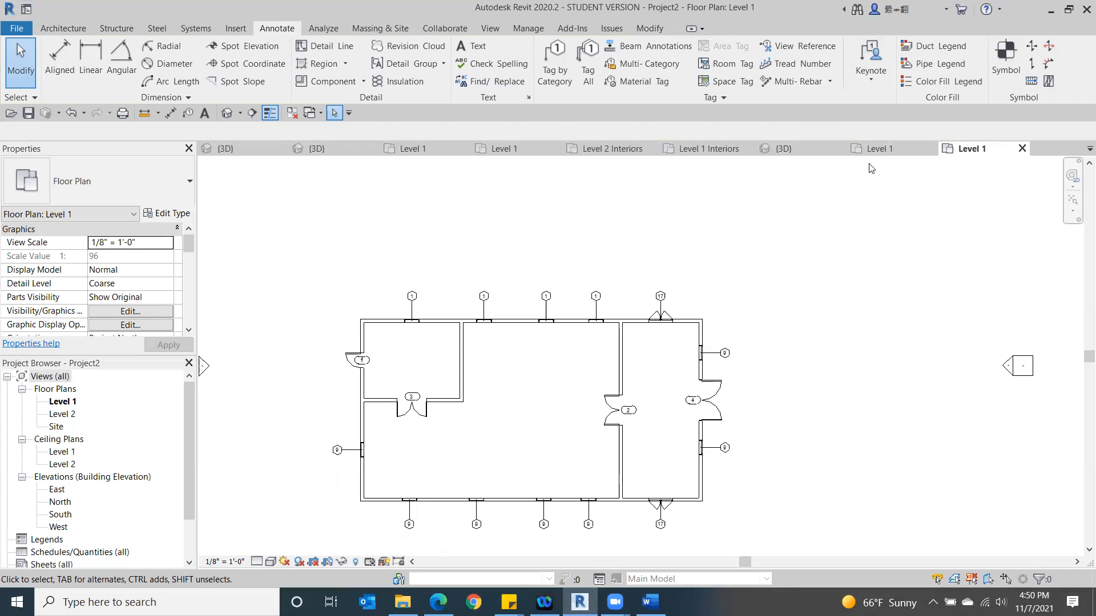
click(68, 33)
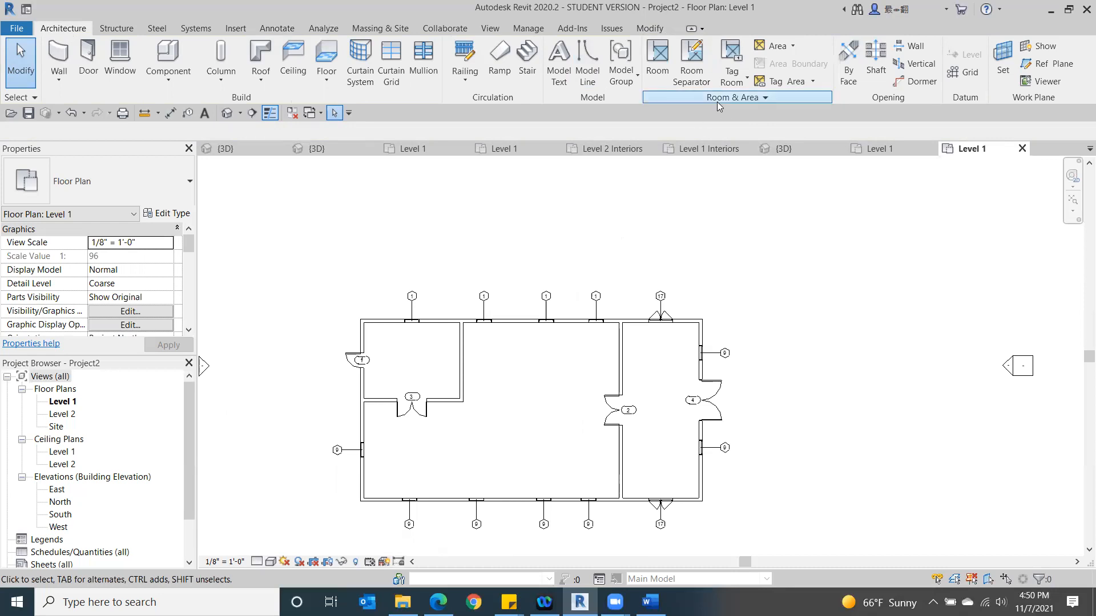
click(666, 59)
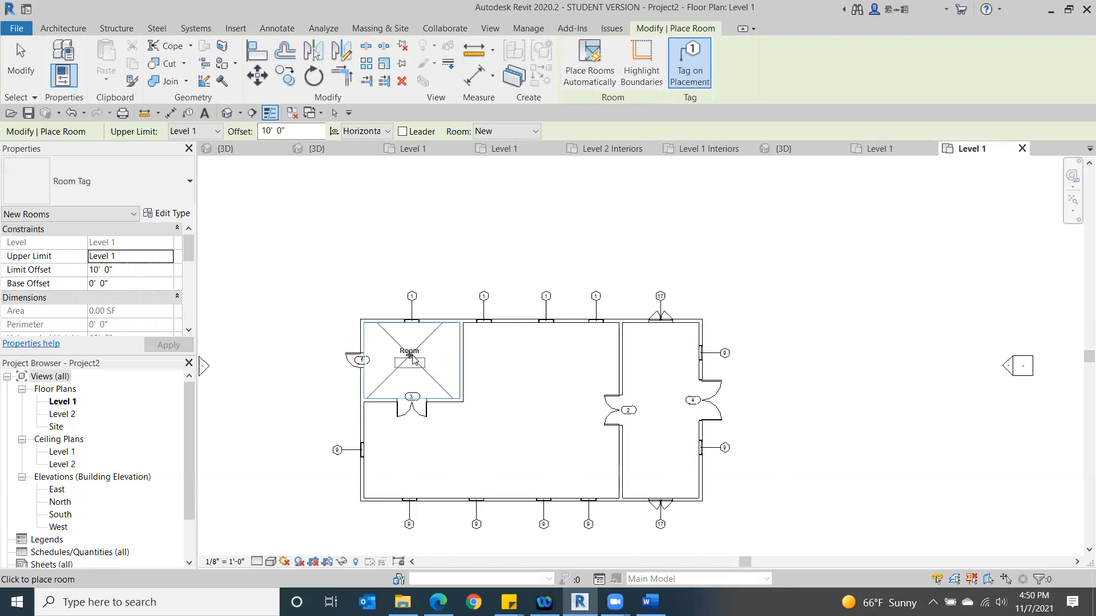
click(413, 360)
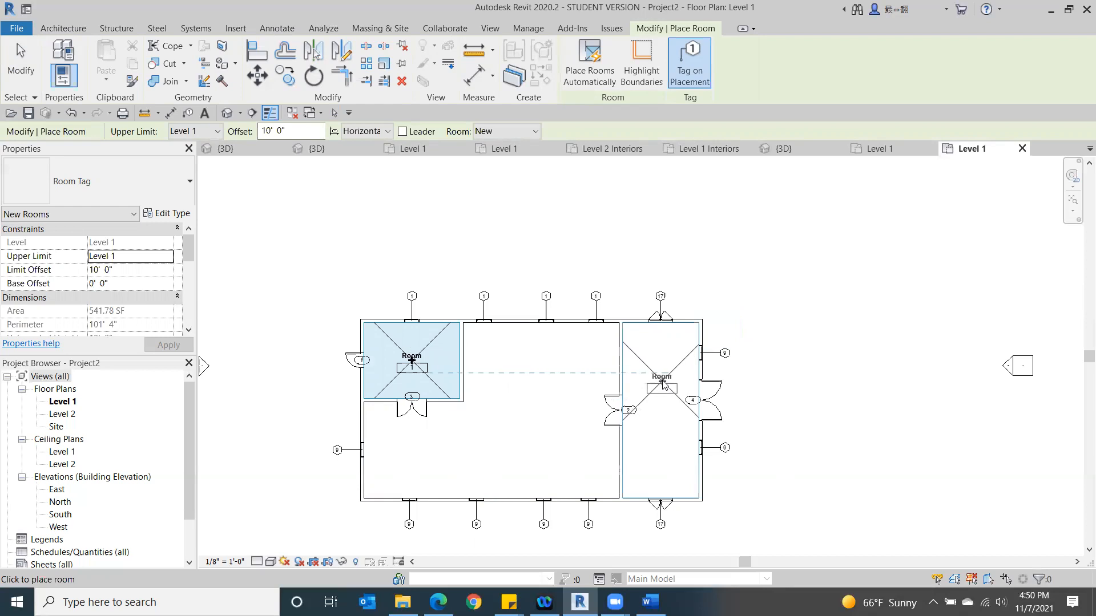
click(662, 384)
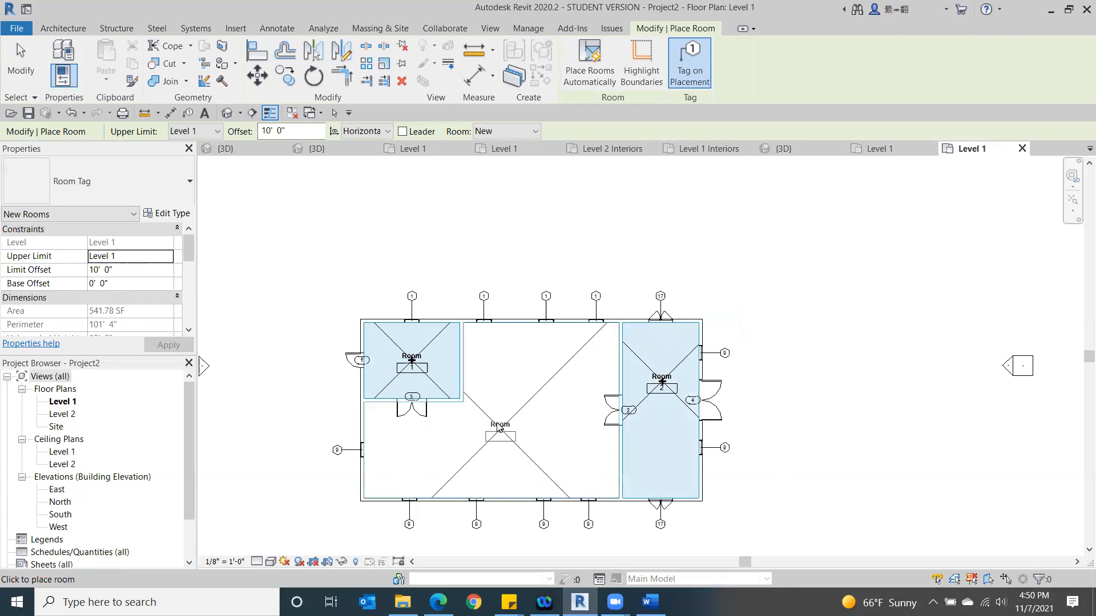
click(497, 406)
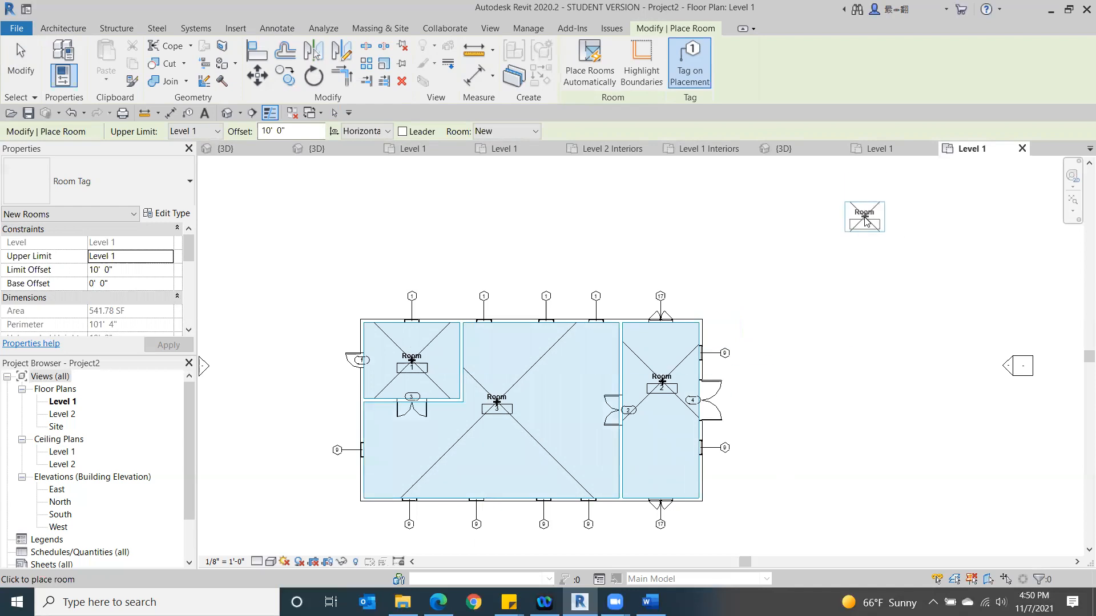
click(15, 80)
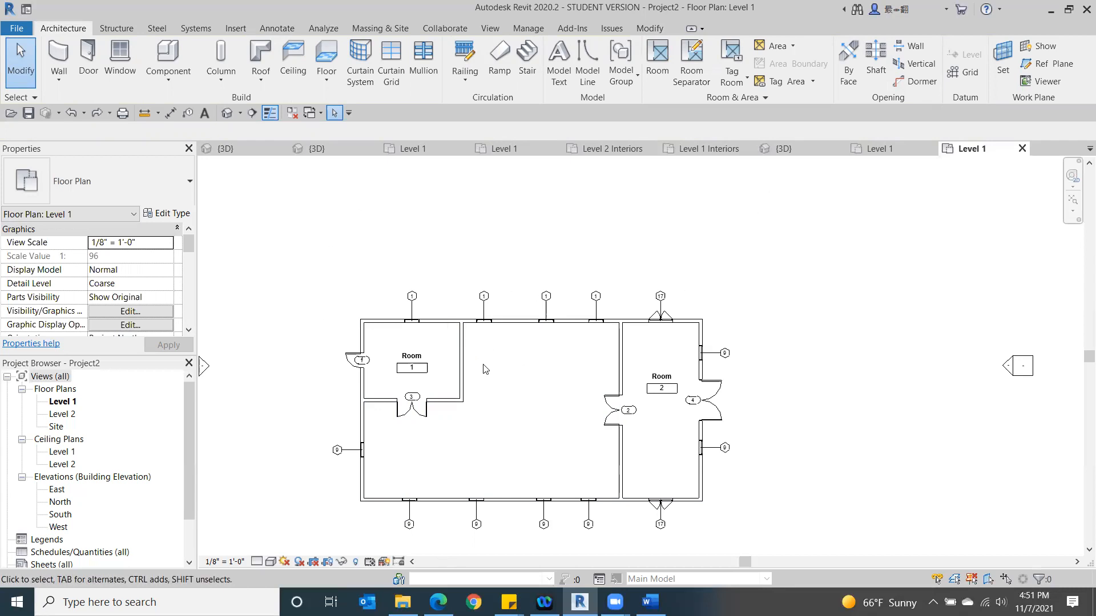
- Recheck the outline in Word, and in Revit draw a vertical 20'-0" room separation line from the small room's lower-right corner to the lower wall
key(alt+Tab)
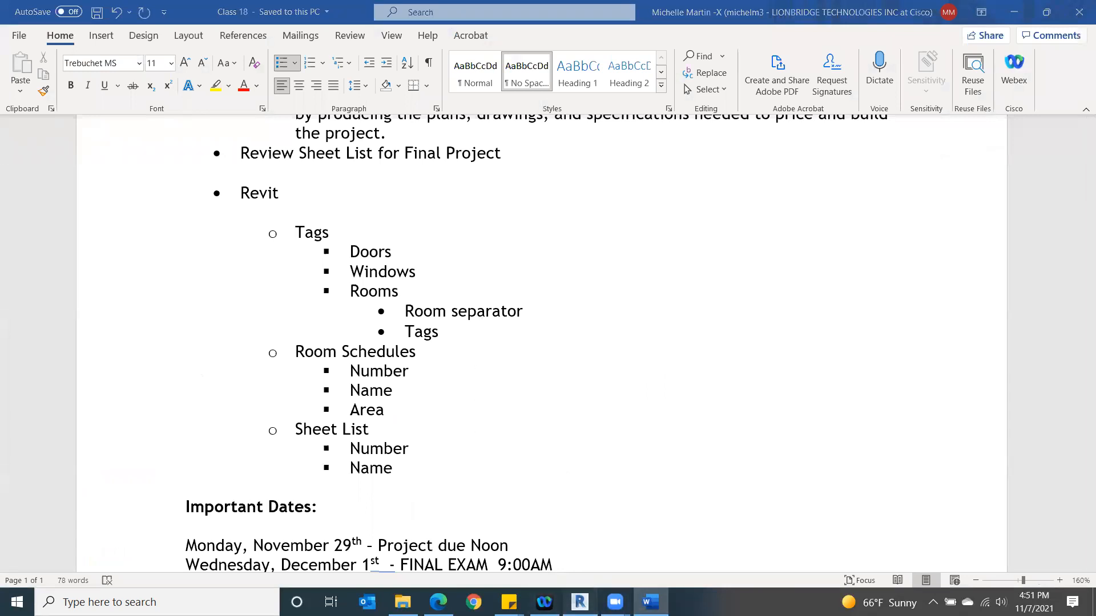
click(579, 602)
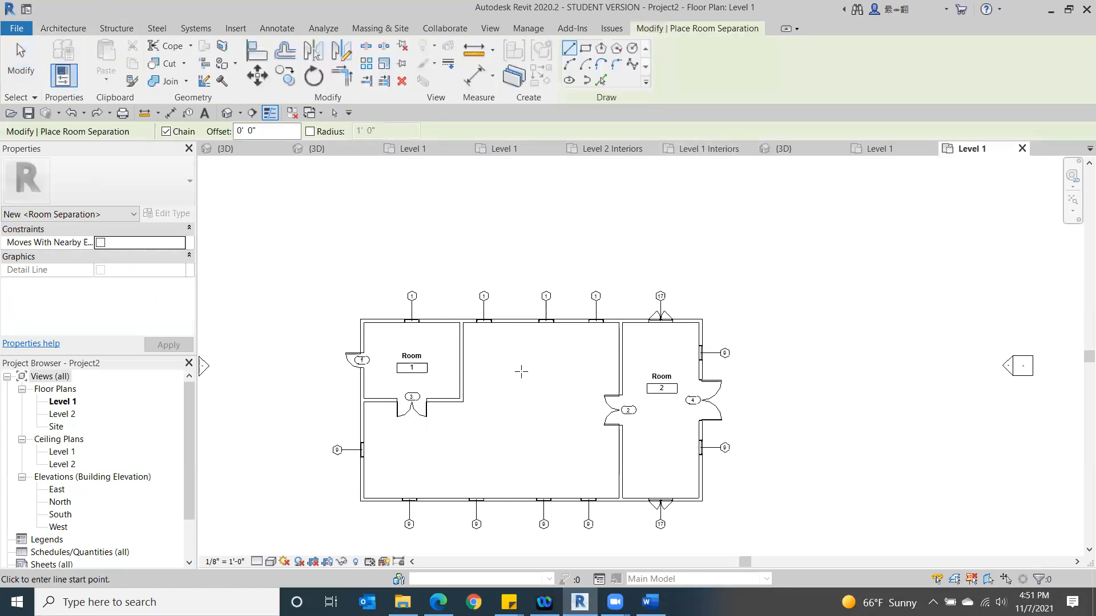
scroll(452, 411, up, 3)
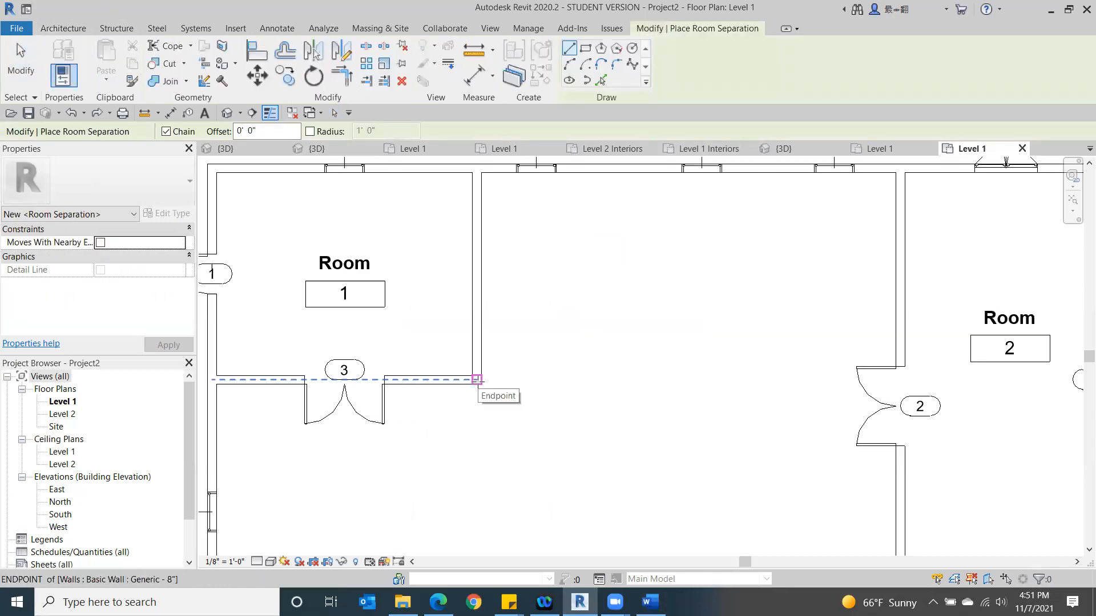
click(477, 380)
middle_drag(485, 440, 509, 246)
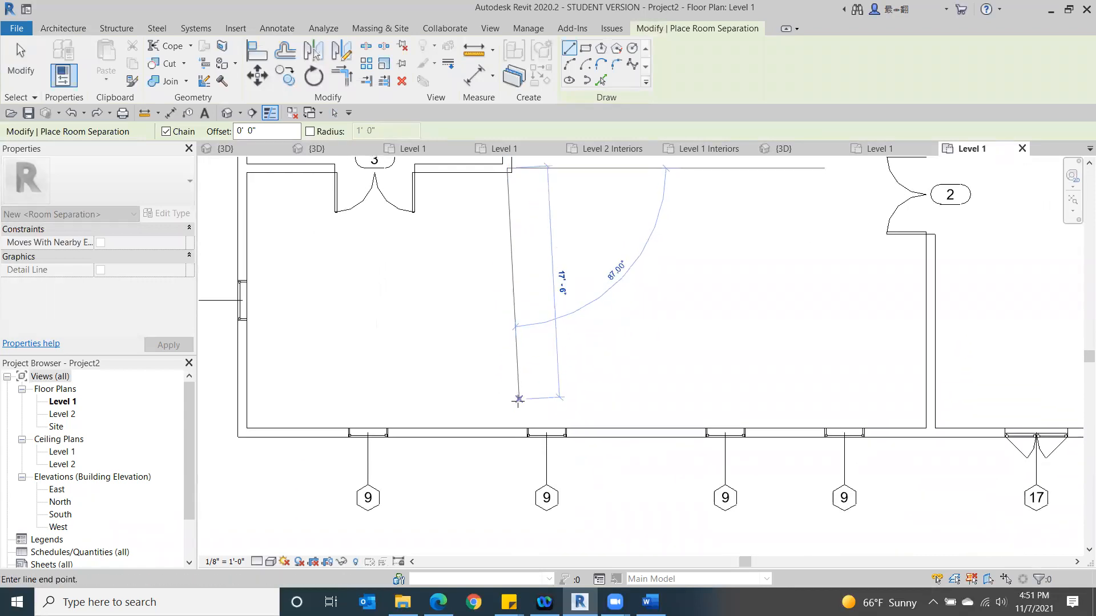
click(508, 428)
key(Escape)
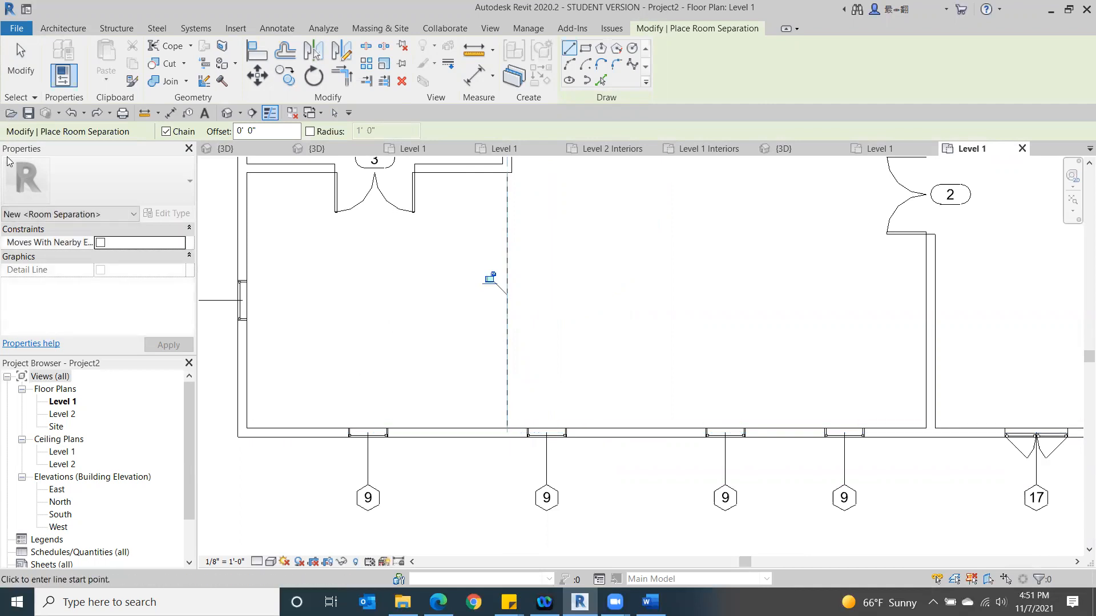
click(21, 61)
- Place tagged rooms on both sides of the new room separation line, in the lower-left space and the large middle space
scroll(541, 191, down, 2)
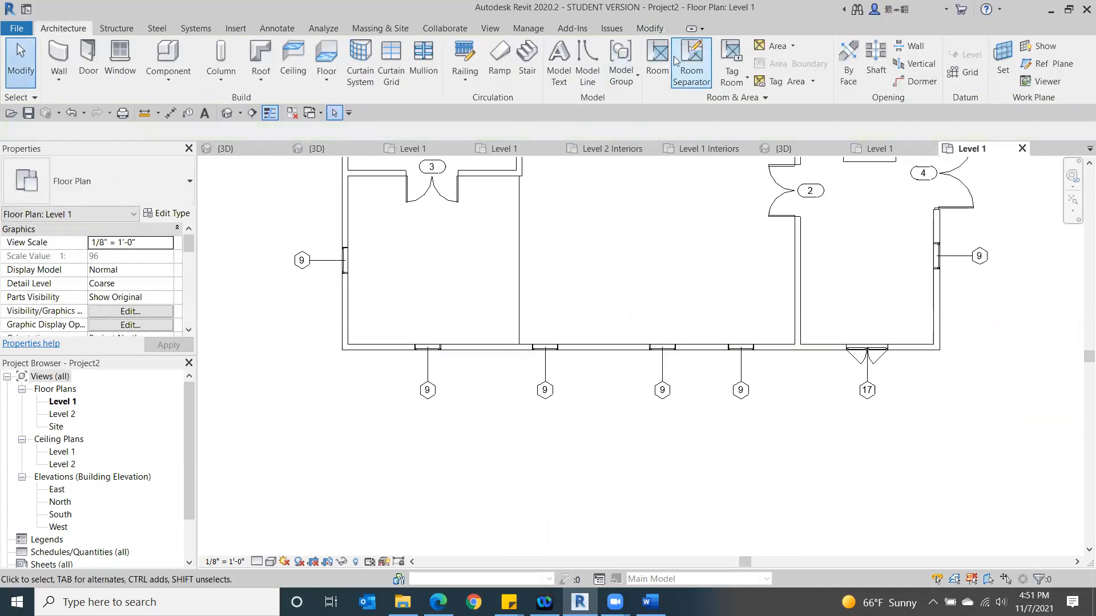
click(657, 62)
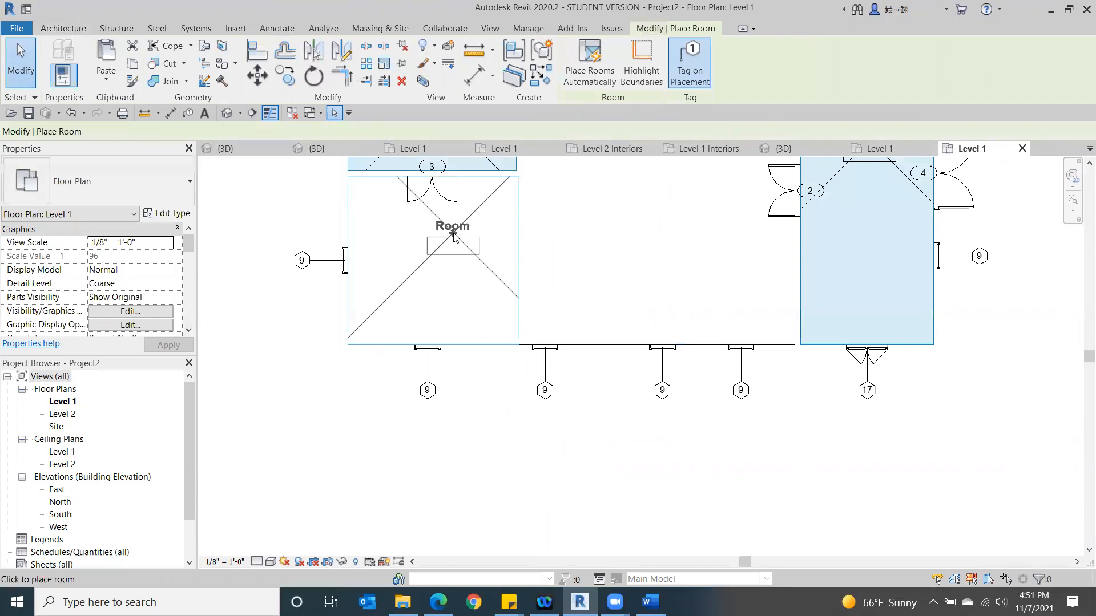
click(435, 257)
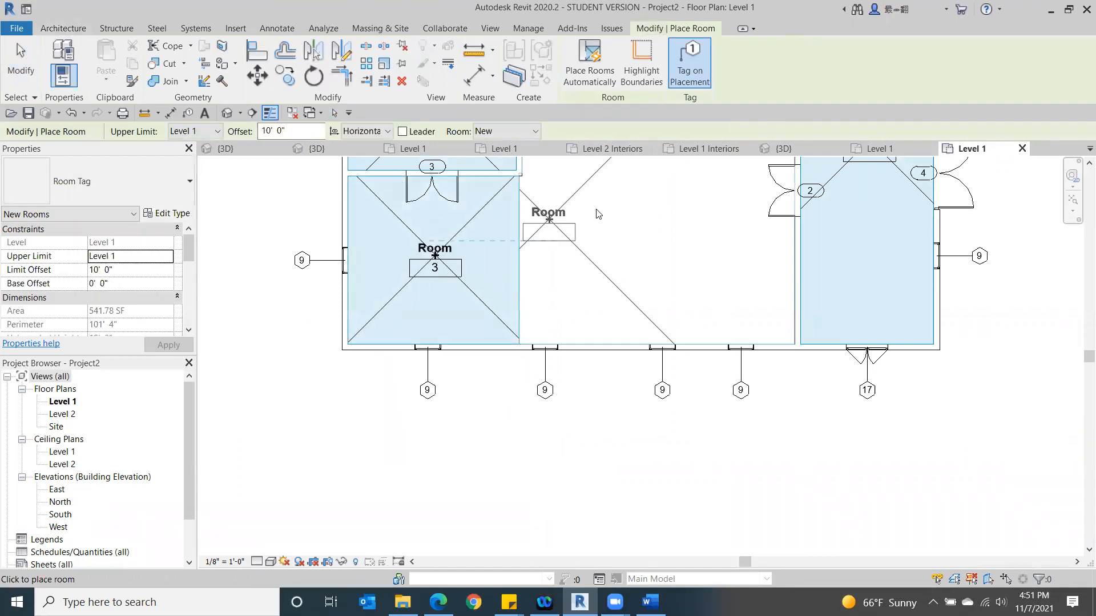
click(664, 195)
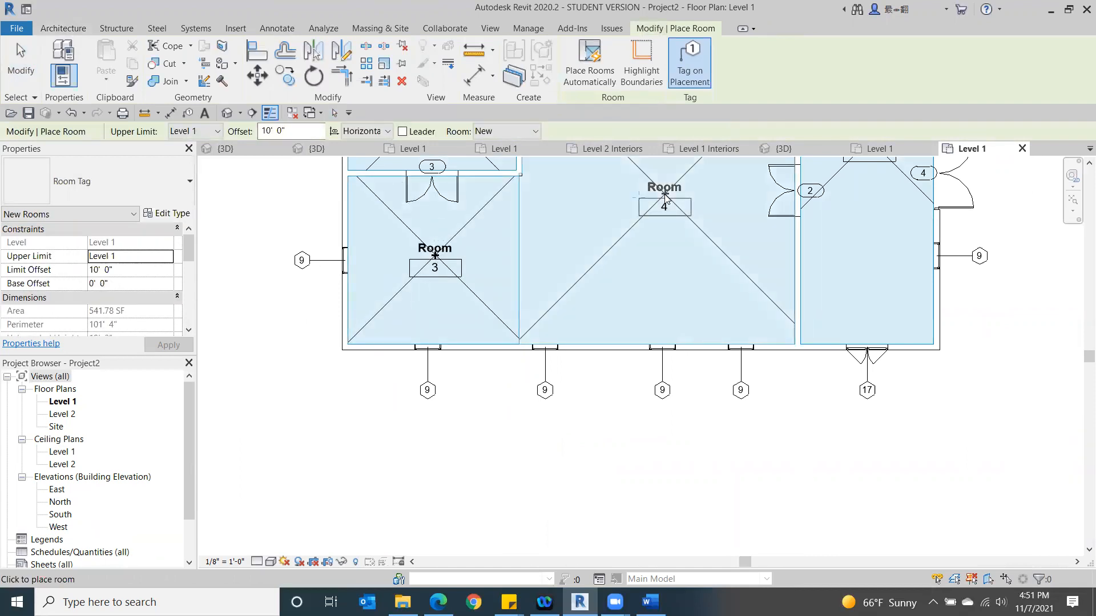
click(17, 80)
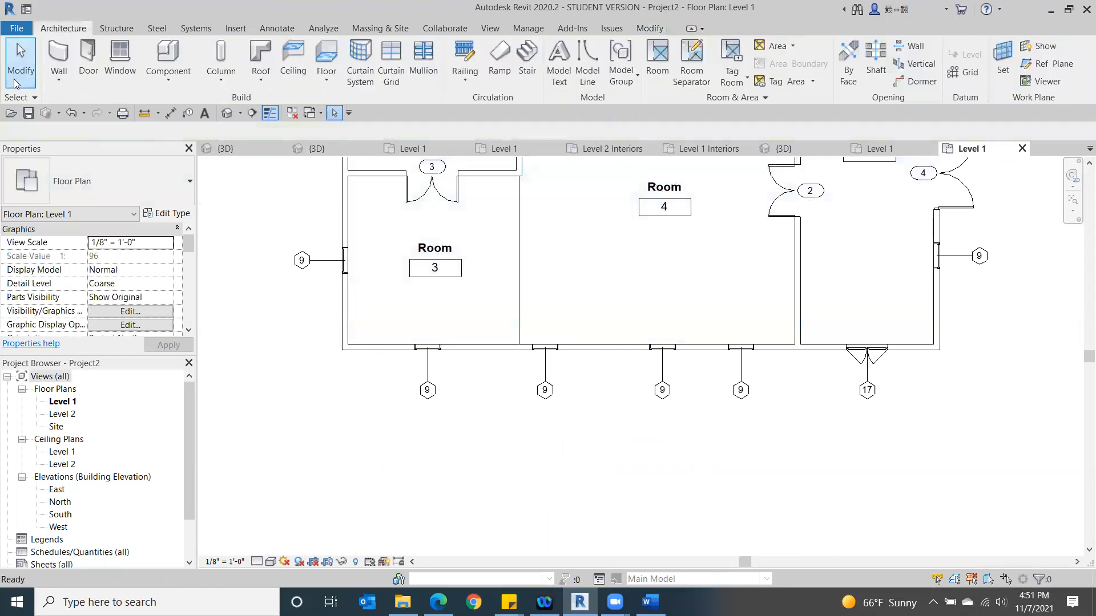
- Number the small upper-left room 101 and name it Office
middle_drag(669, 396, 560, 520)
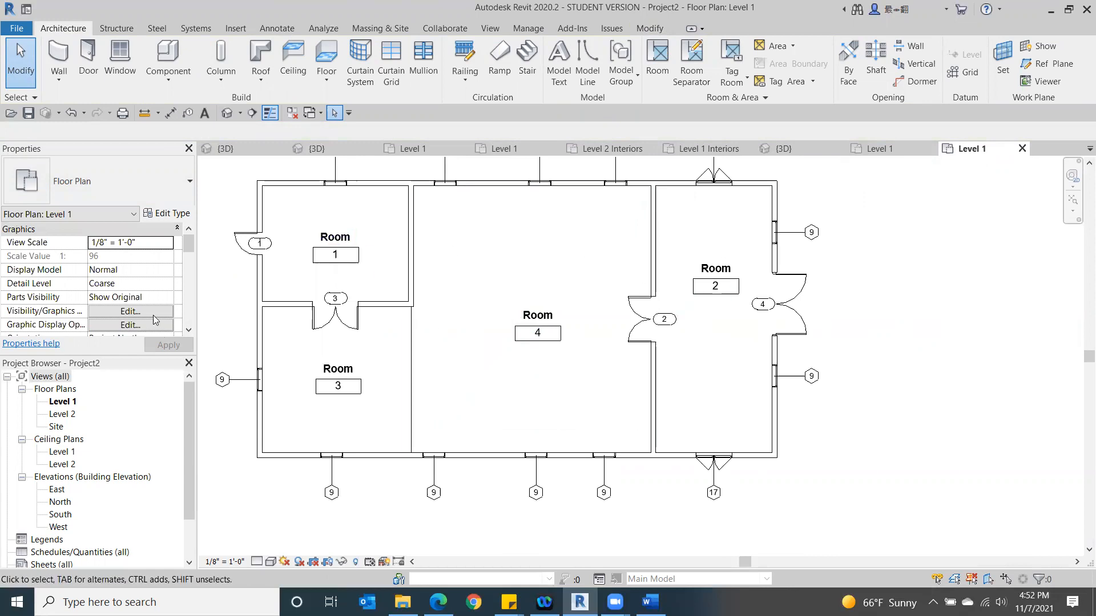
double_click(335, 255)
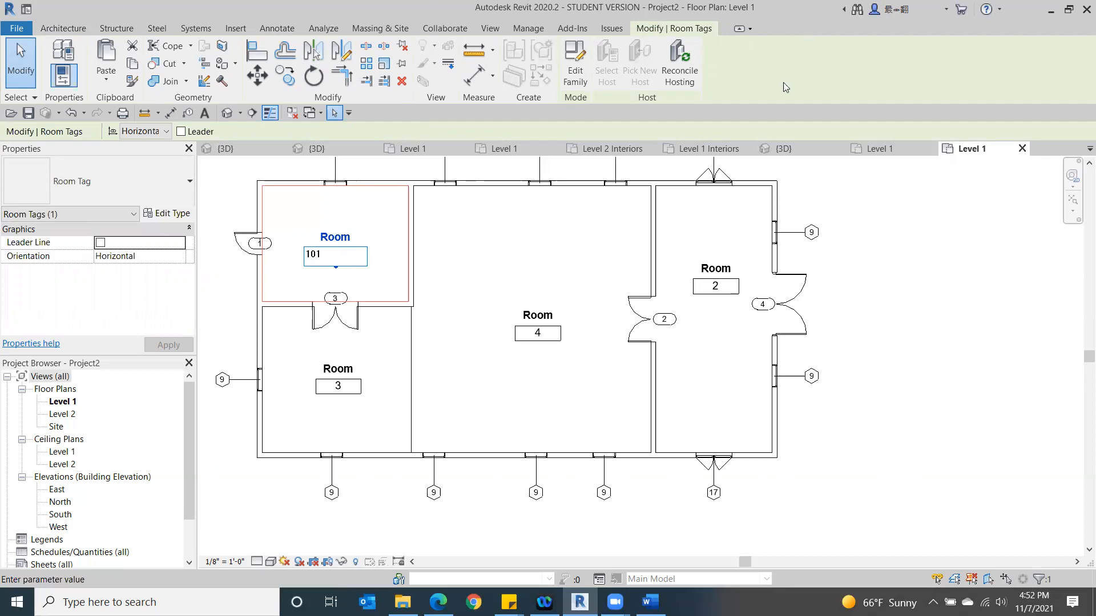
click(869, 231)
click(327, 238)
drag(346, 232, 303, 242)
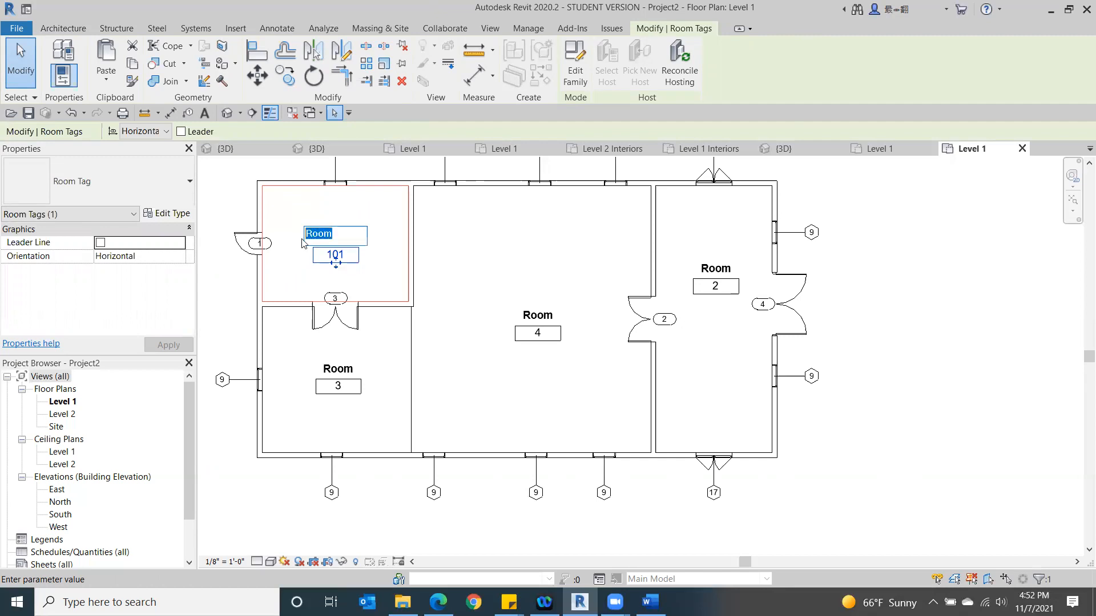
text(Office)
click(994, 332)
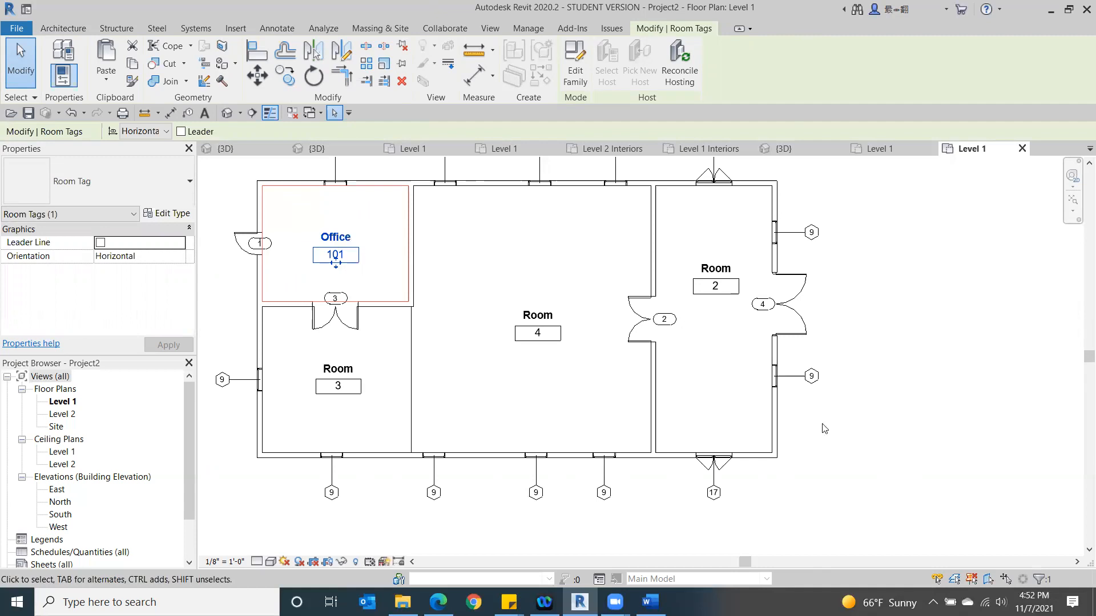
- Name the room below the Office Bleachers and number it 102-B
double_click(343, 375)
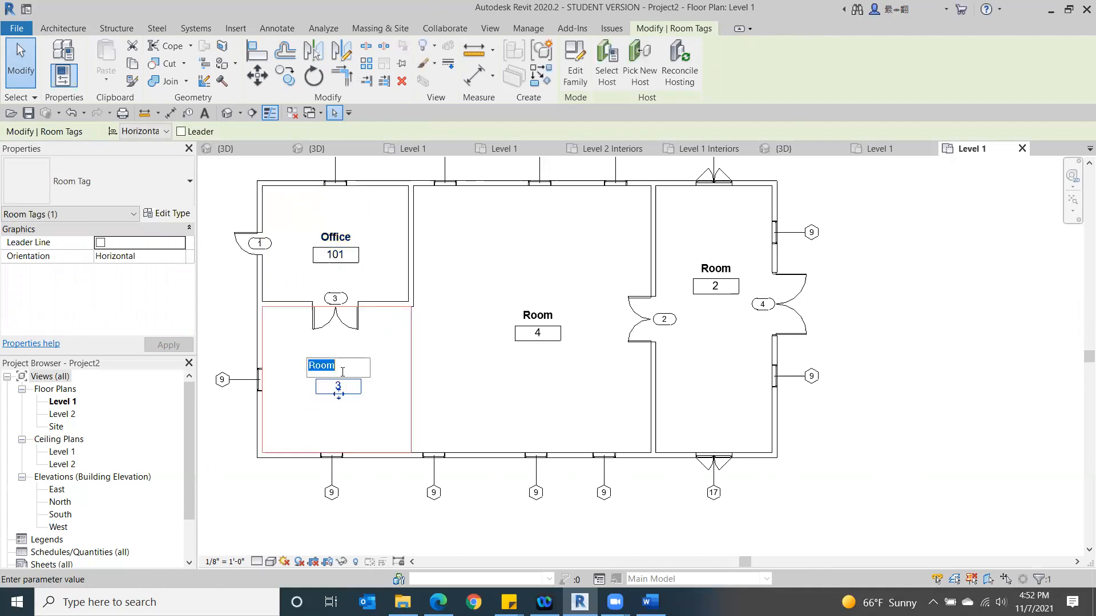
text(B)
click(285, 516)
click(339, 390)
click(340, 386)
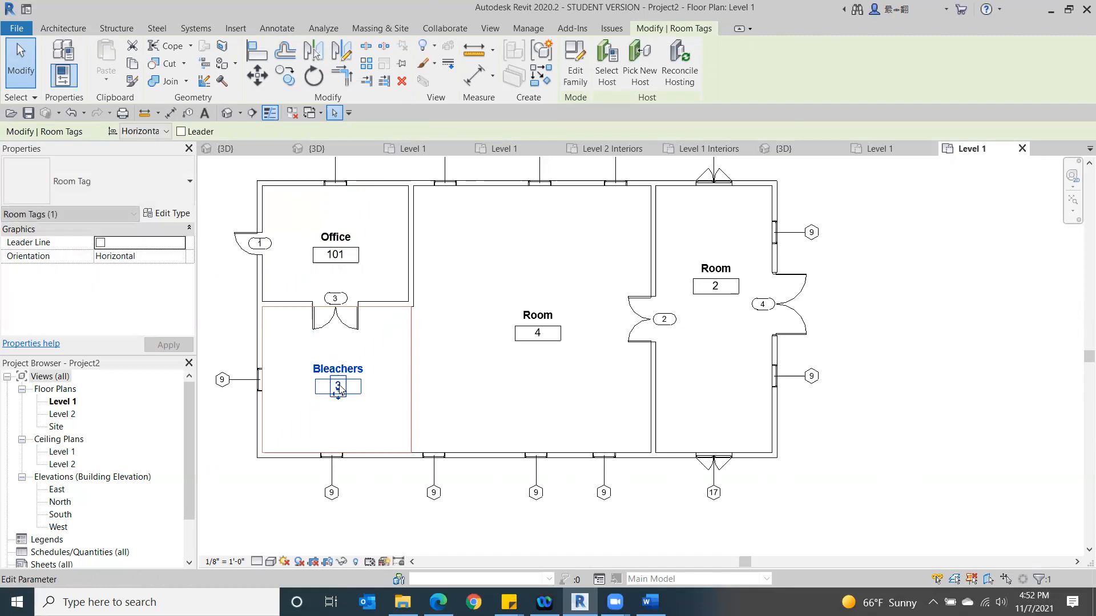
click(339, 387)
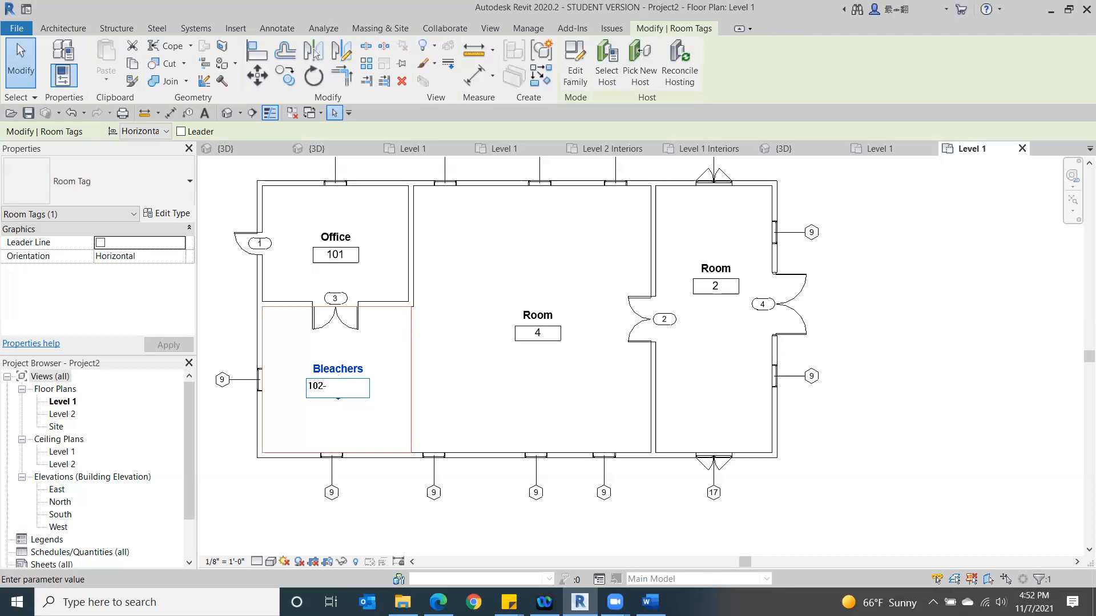
- Number the large middle room 102-A and name it GYM
click(540, 341)
click(539, 337)
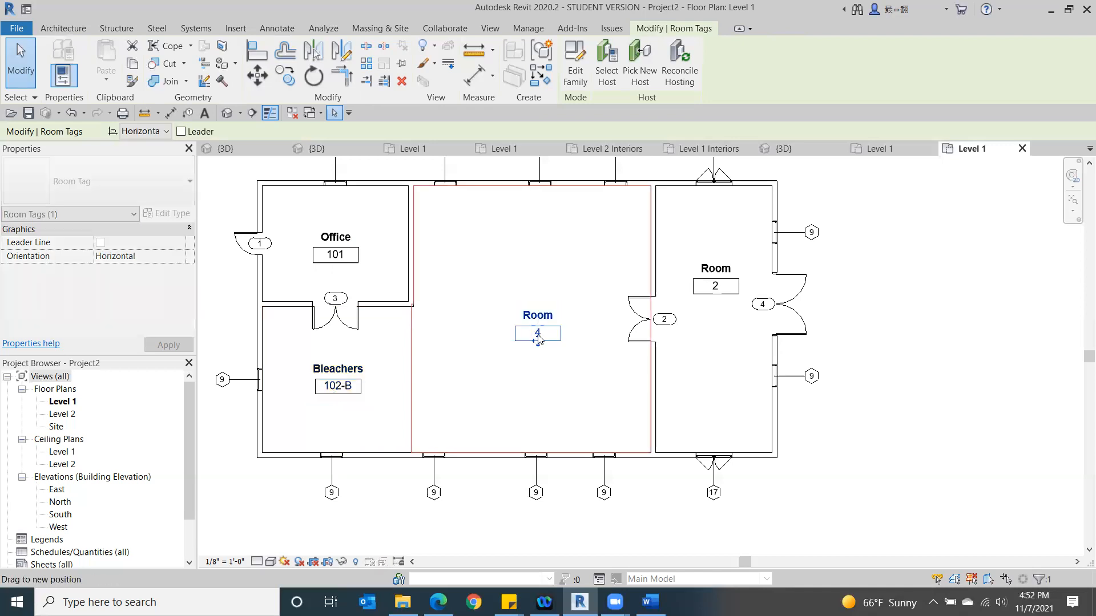
click(537, 333)
click(533, 328)
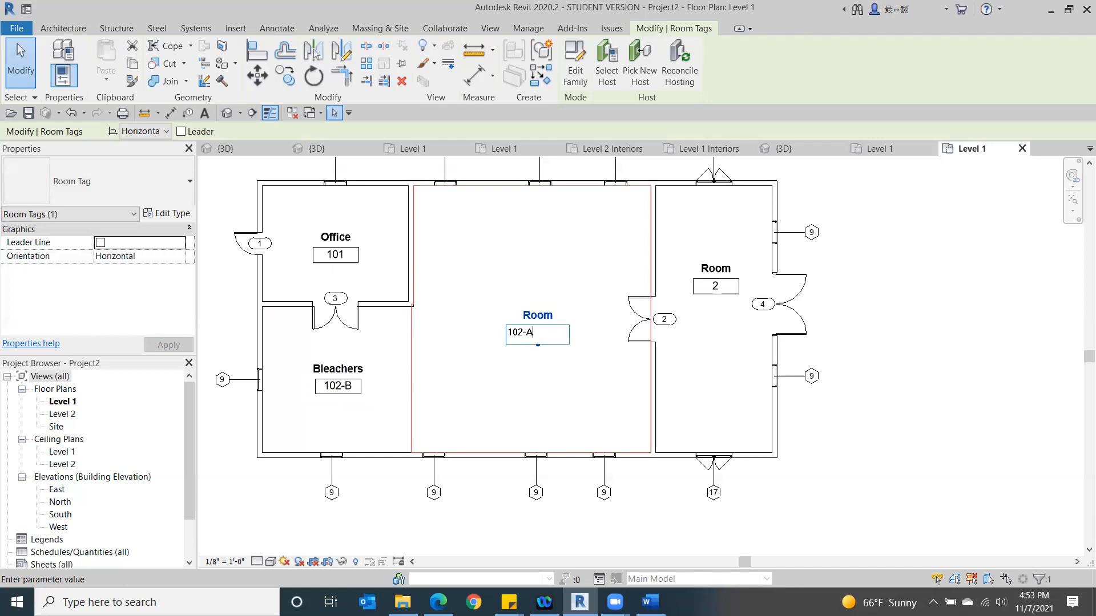
click(537, 318)
click(535, 314)
key(BackSpace)
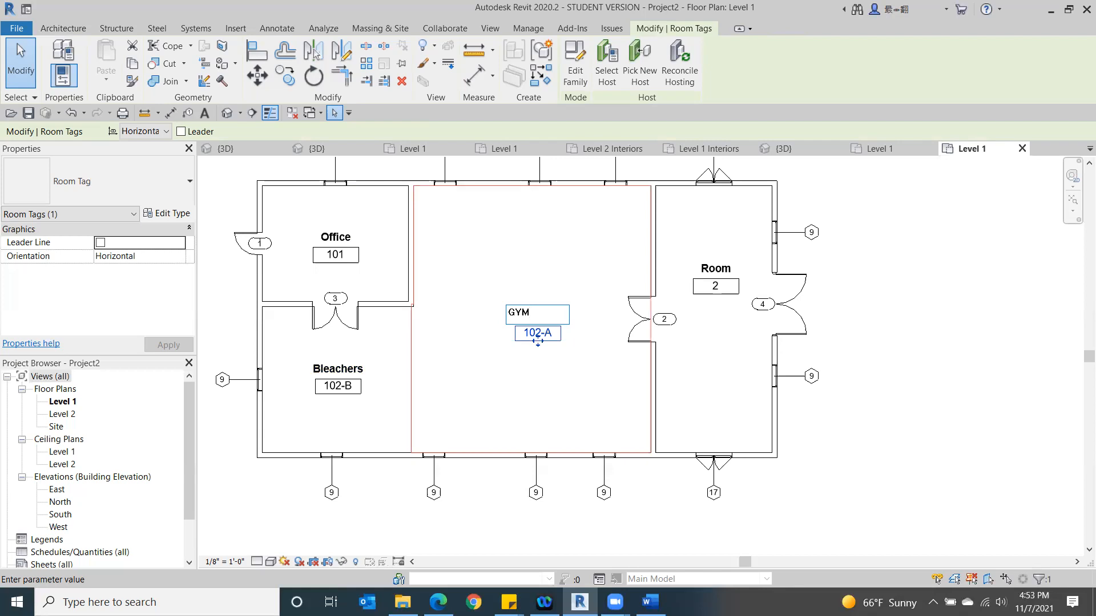
click(955, 367)
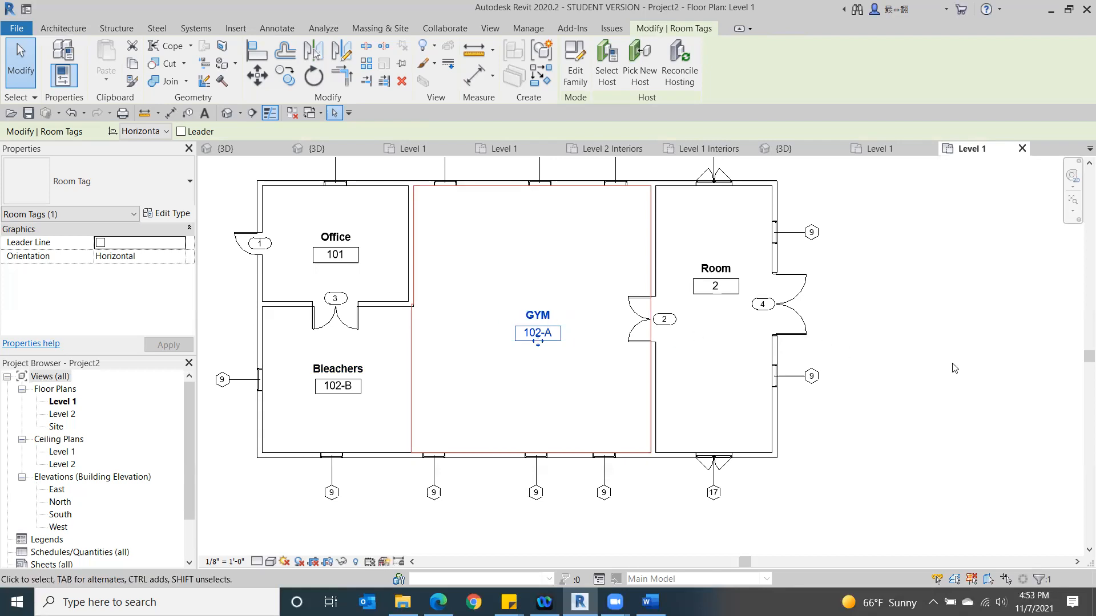
- Name the right-hand room Locker Room in its room tag
click(707, 266)
click(708, 264)
text(Locker Room)
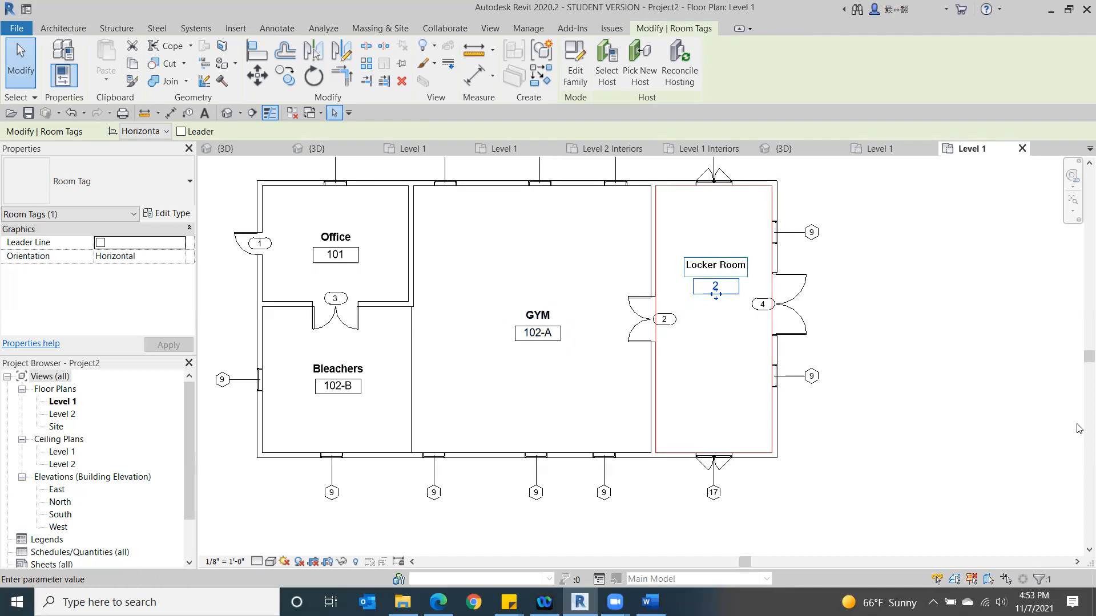
click(1001, 436)
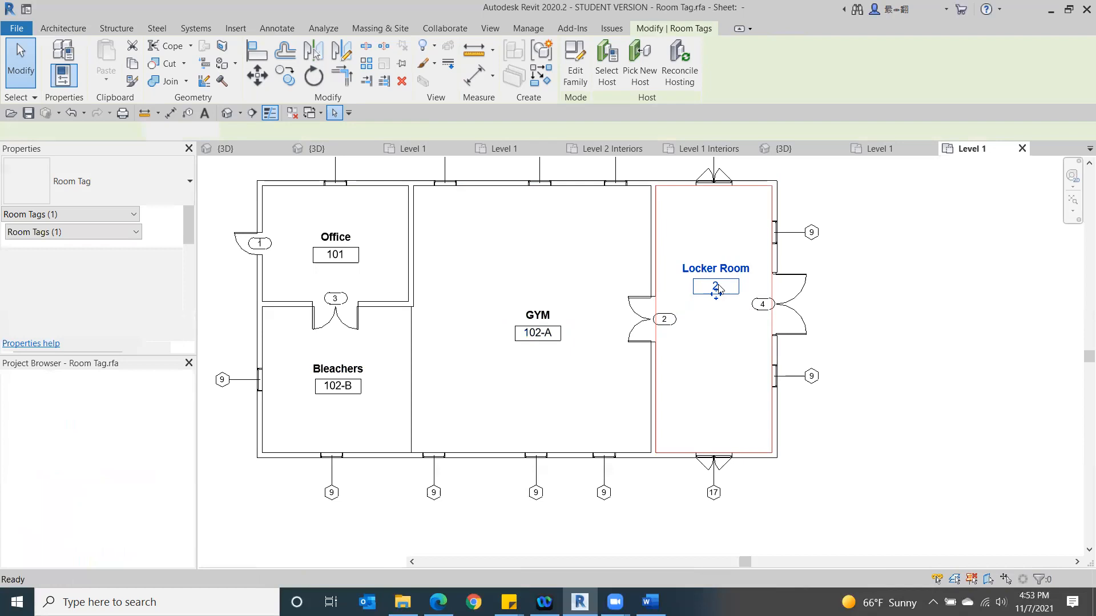
double_click(718, 287)
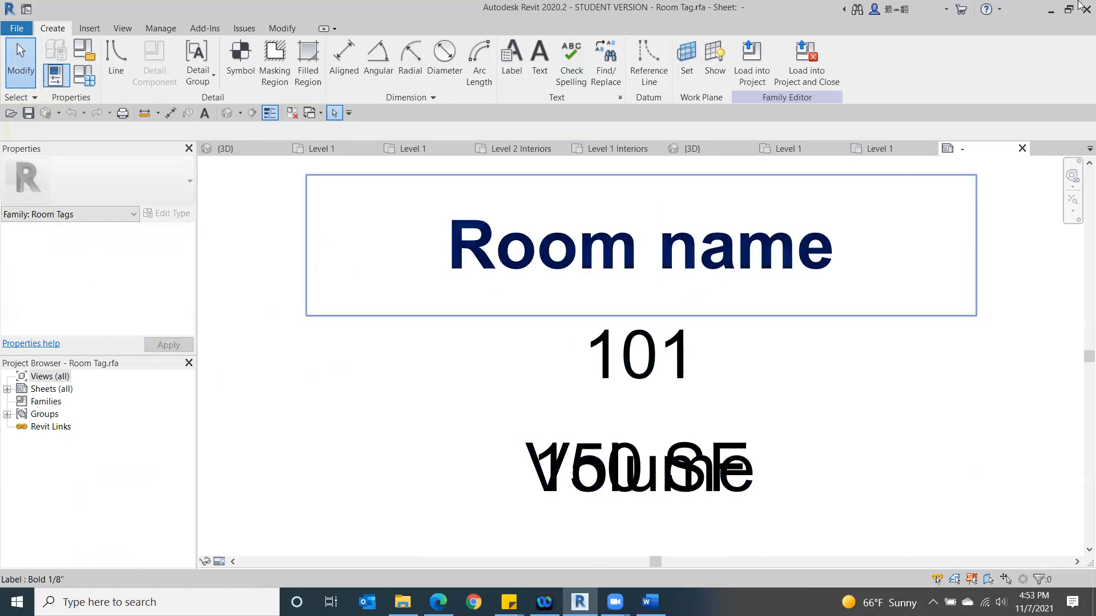
click(1022, 148)
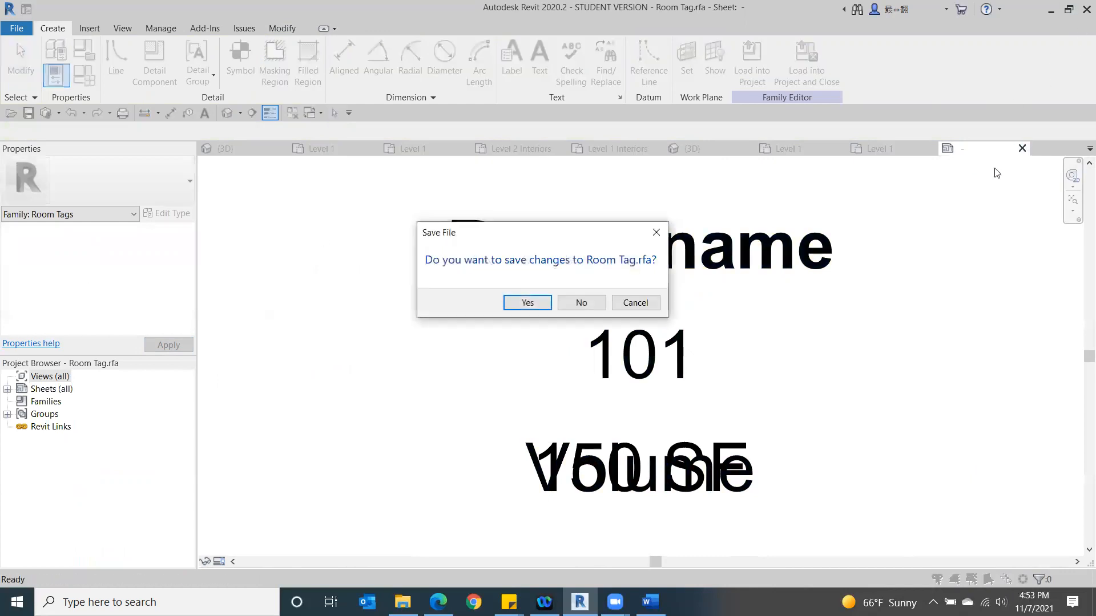
click(581, 302)
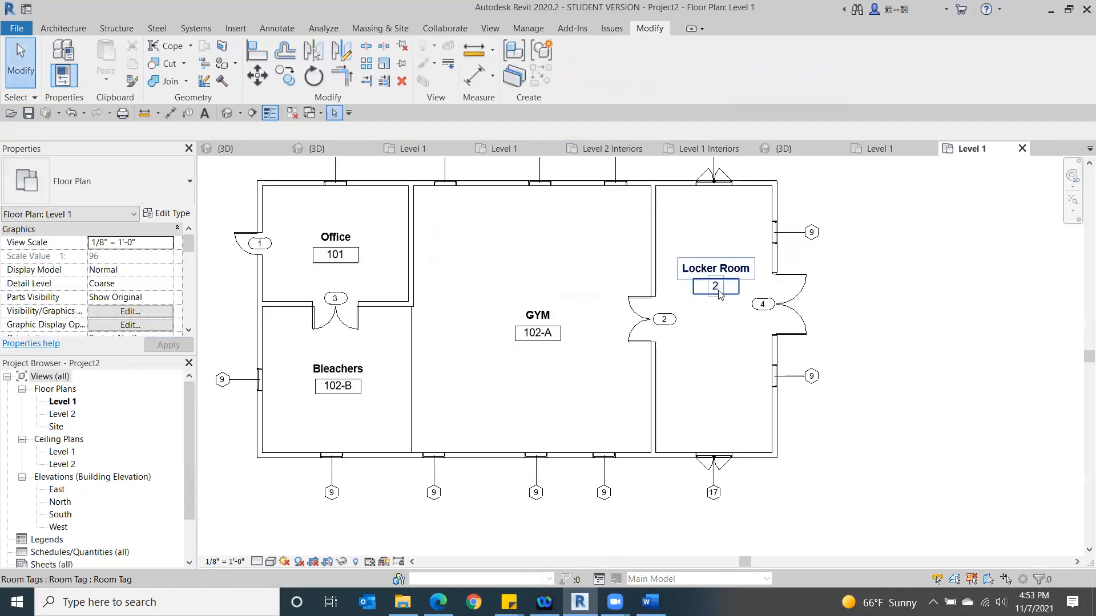
double_click(718, 288)
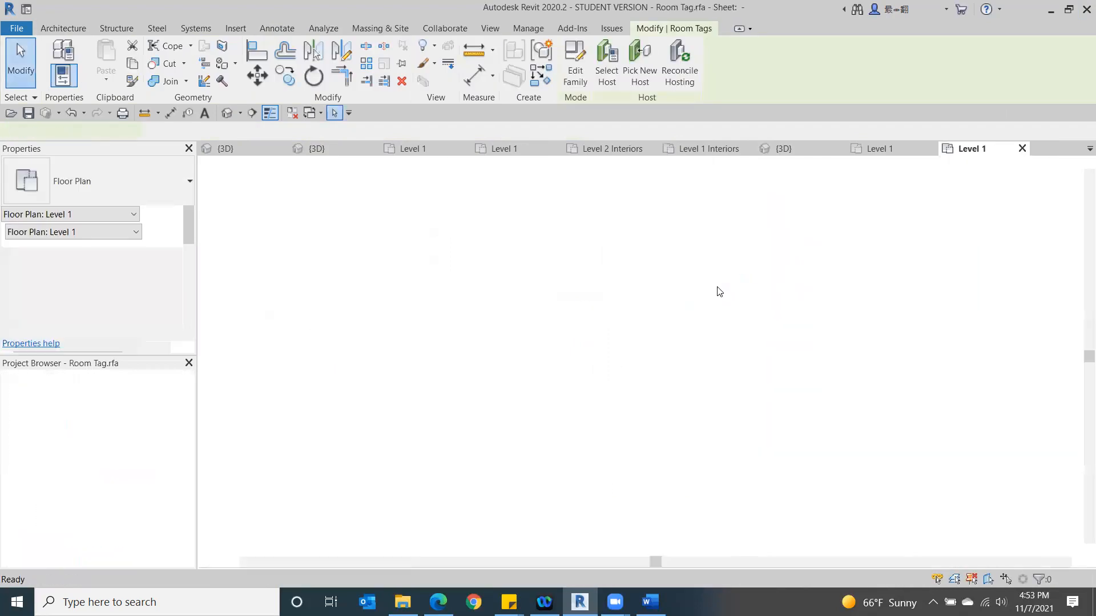
click(1021, 150)
click(575, 308)
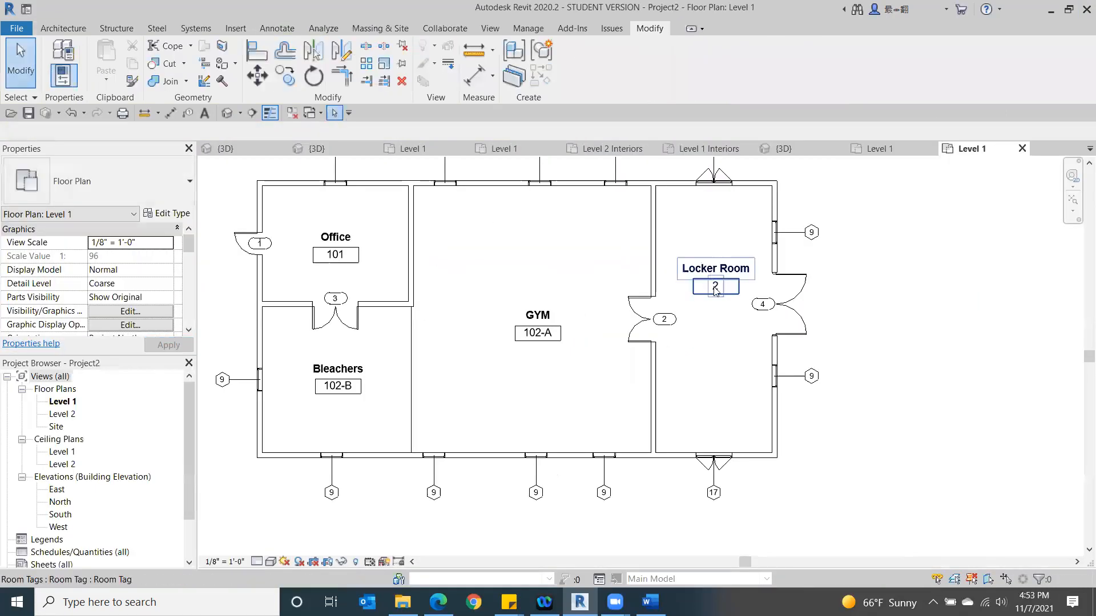
- Set the Locker Room's number to 103
click(714, 286)
click(715, 285)
text(103)
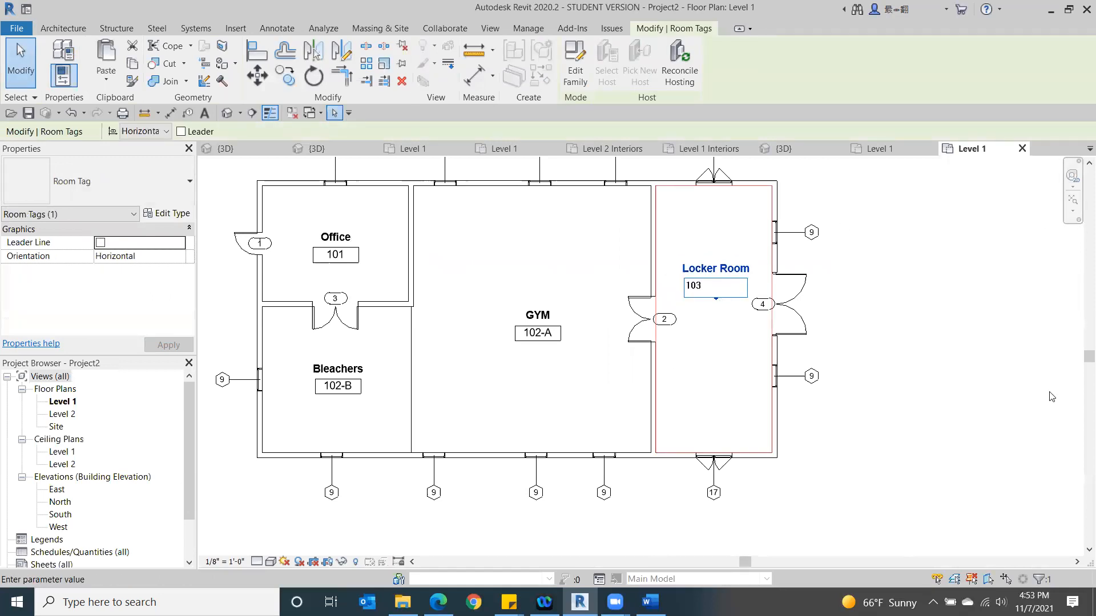
key(Return)
click(934, 483)
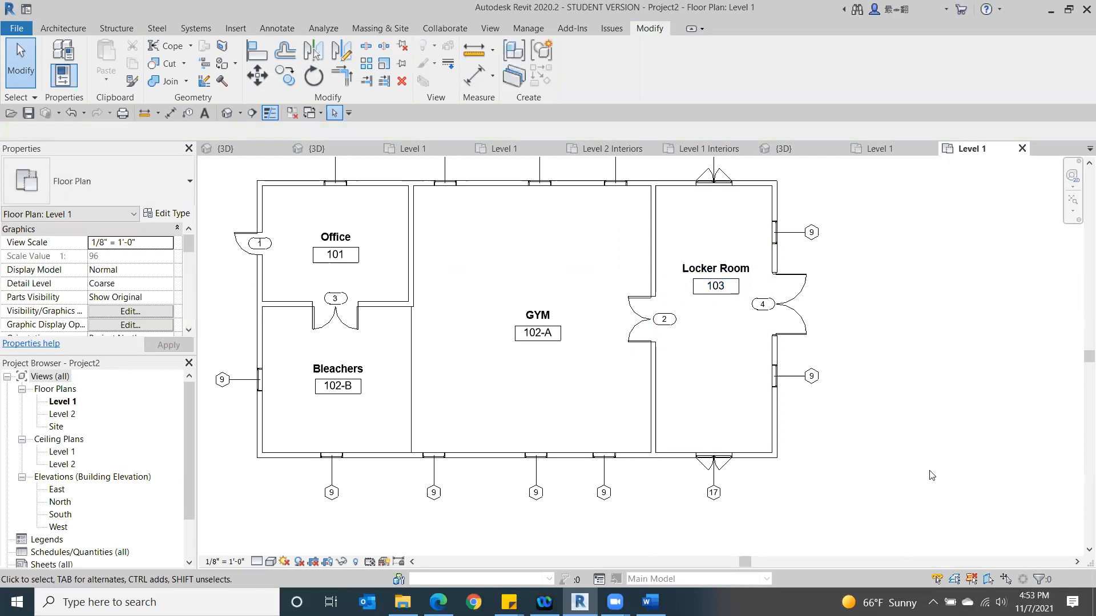
- Turn on Show Area in the Room Tag type properties, using the Office tag
scroll(914, 414, down, 2)
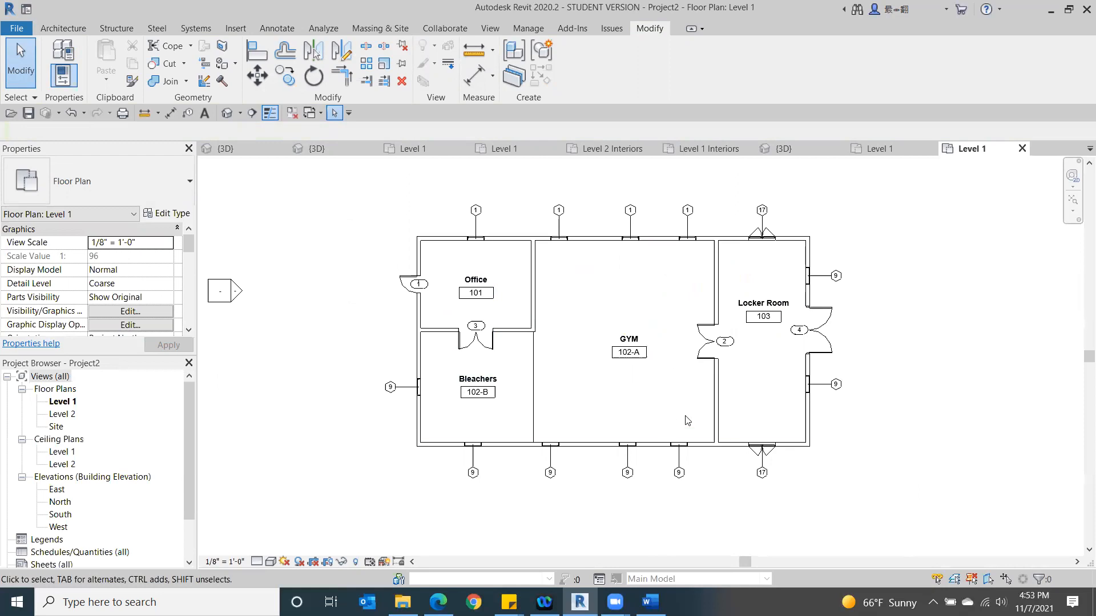
click(466, 284)
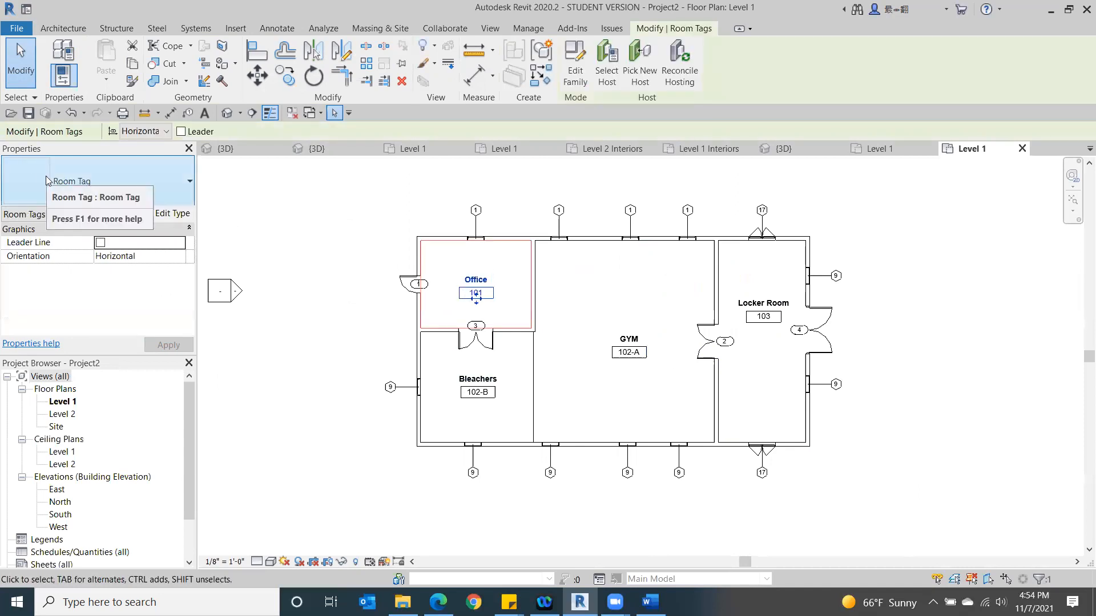
click(179, 215)
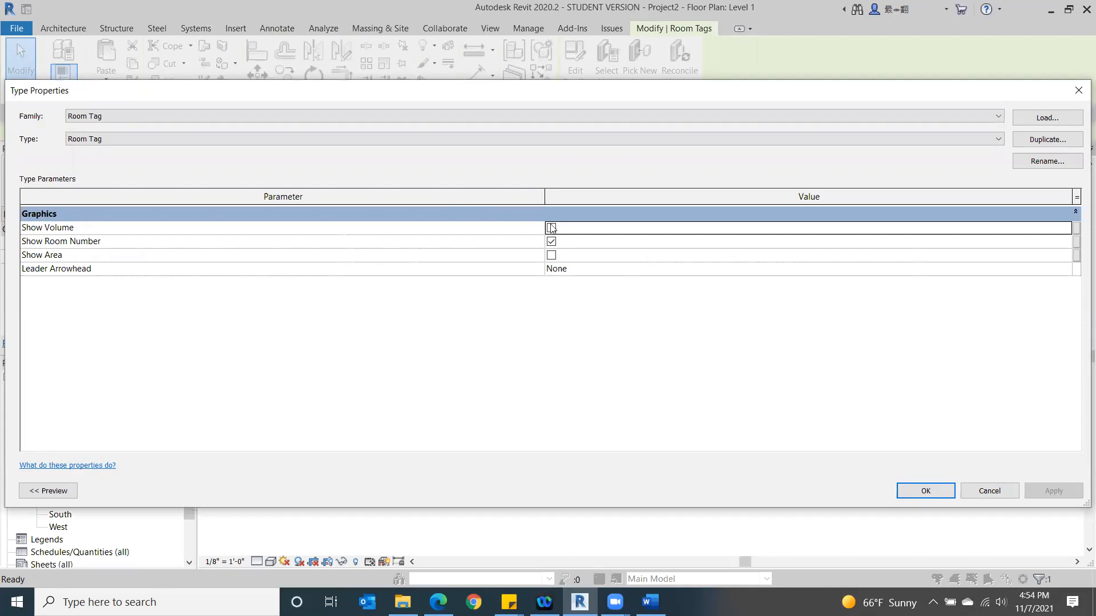
click(551, 256)
click(923, 494)
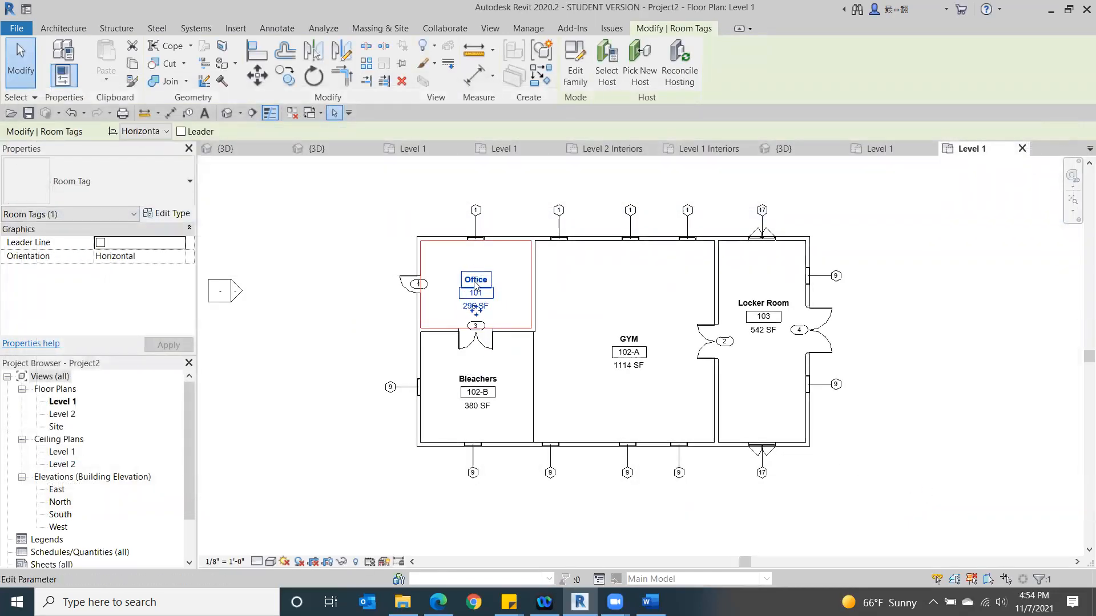
click(297, 319)
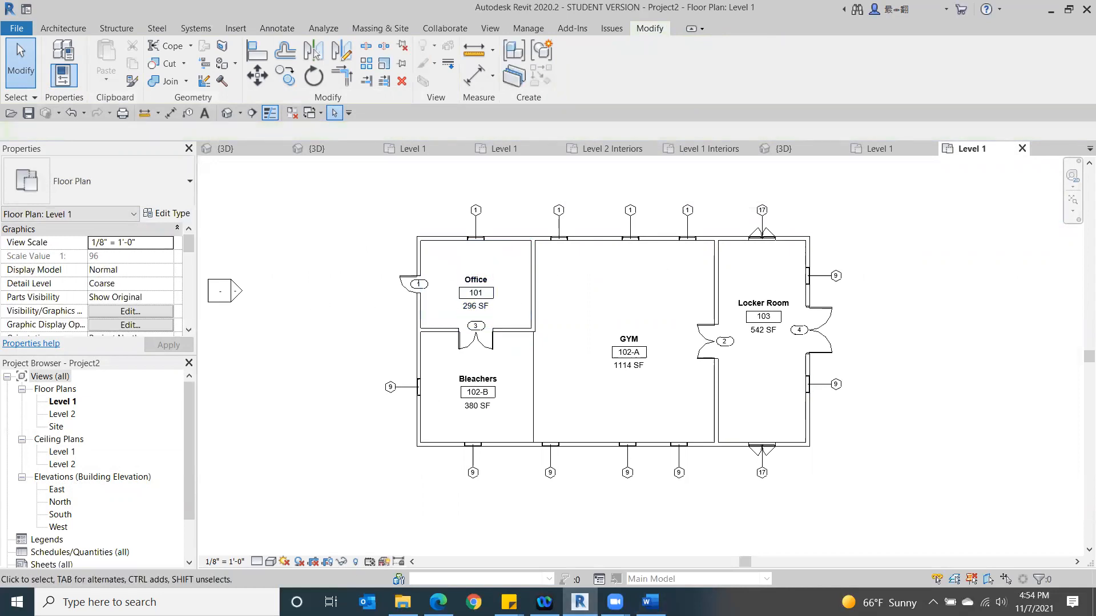
- Check the class outline in Word, return to Revit and start a new Schedule/Quantities schedule for the Rooms category
click(650, 602)
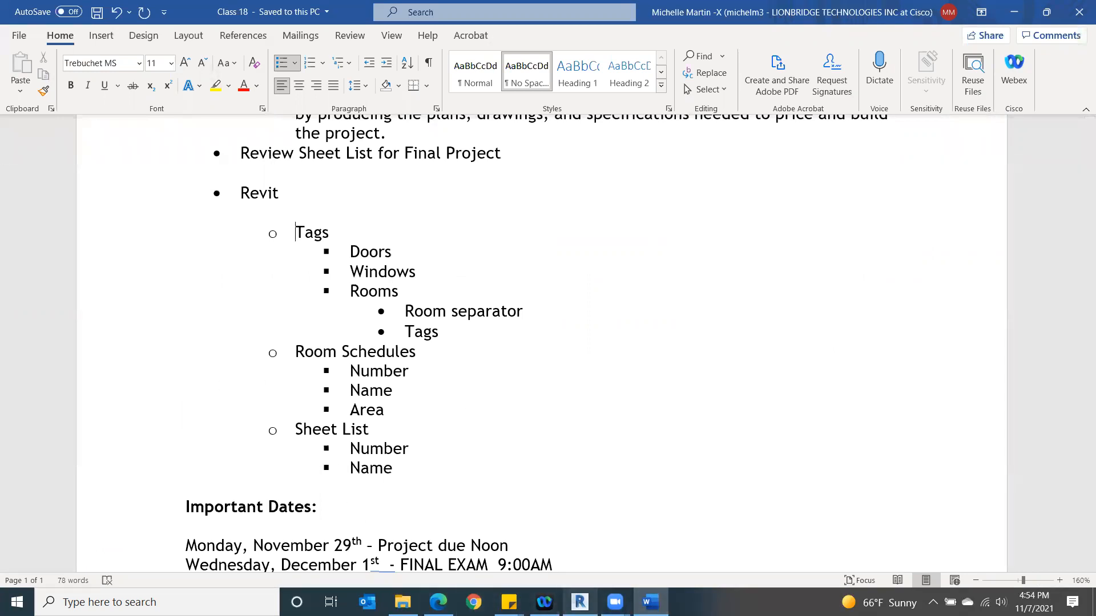
click(579, 602)
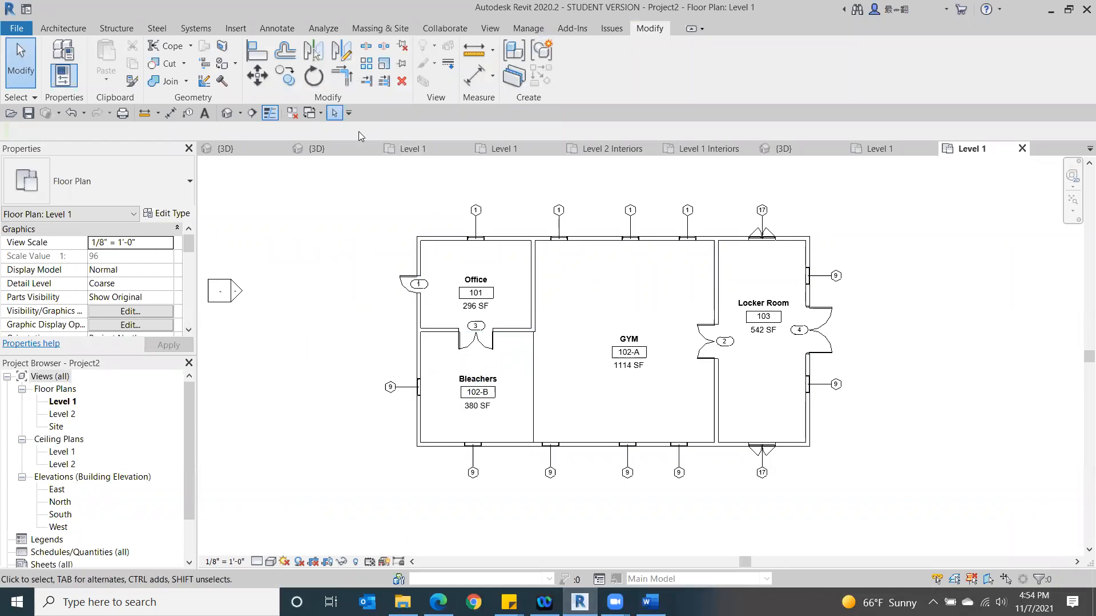
click(489, 29)
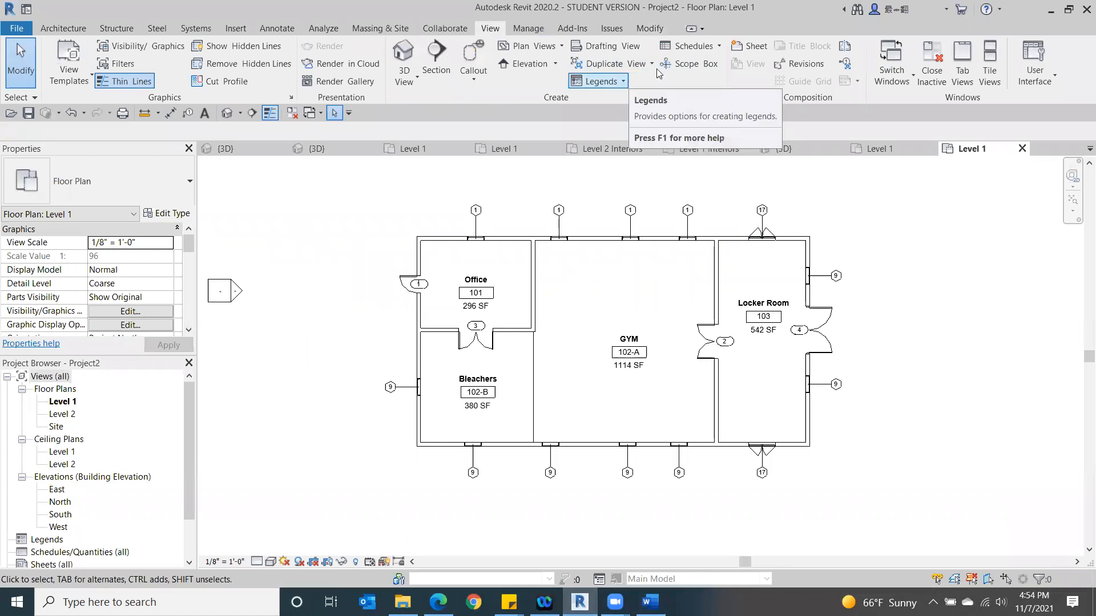
click(701, 46)
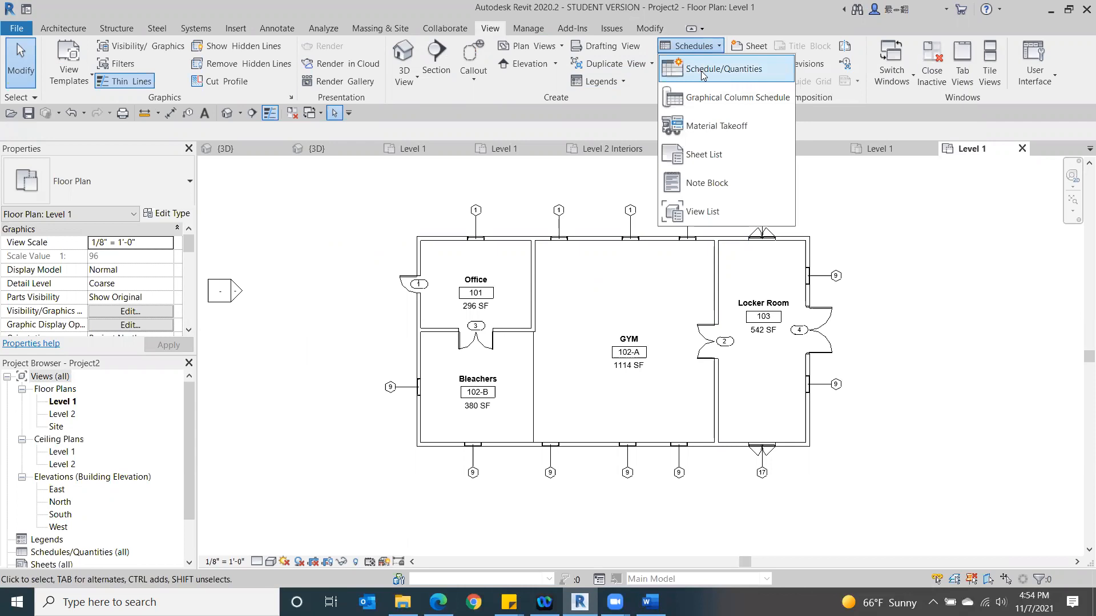
click(701, 70)
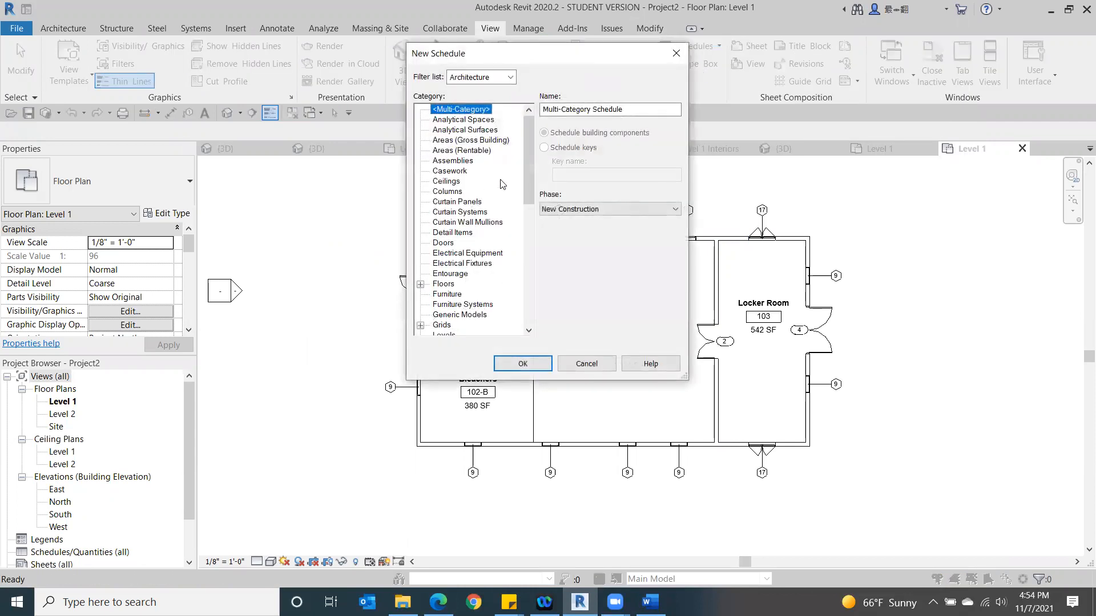
drag(529, 173, 526, 250)
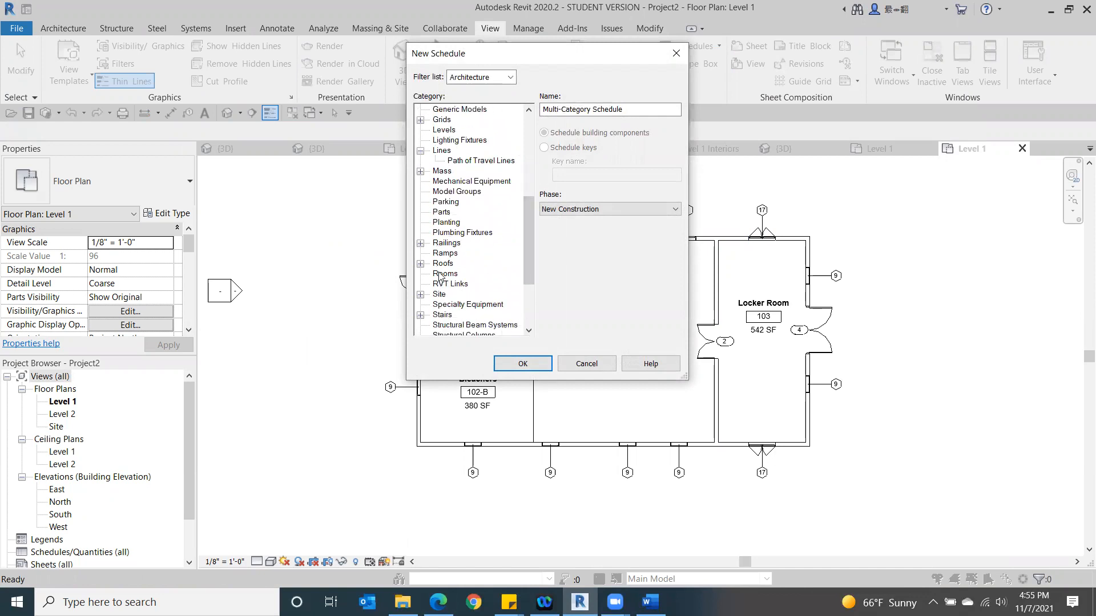
double_click(439, 274)
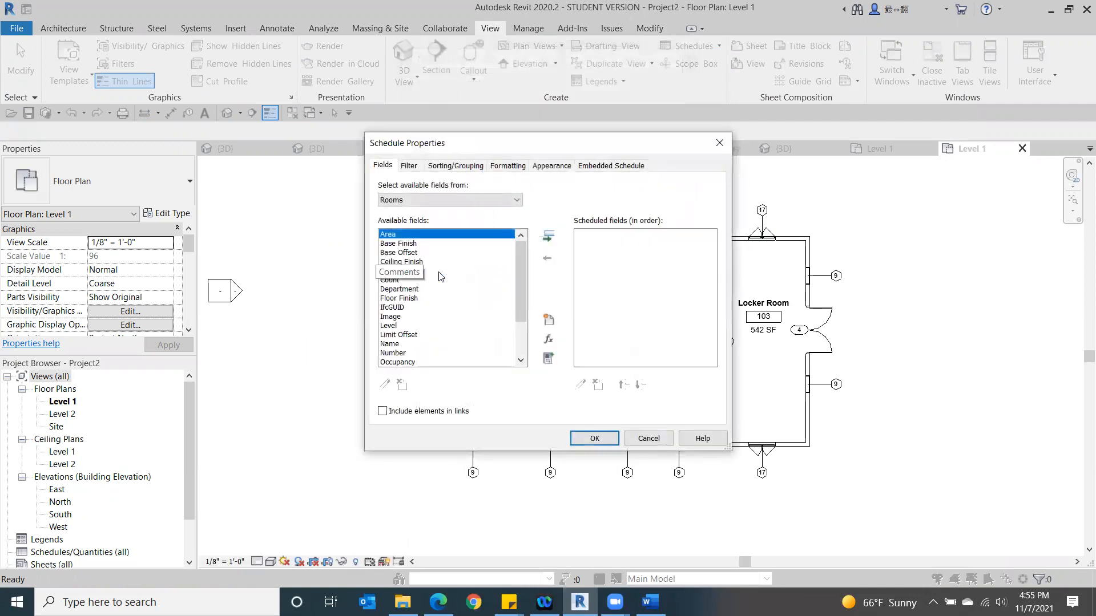
- Add the Number, Name and Area fields, in that order, to the room schedule's scheduled fields
click(650, 606)
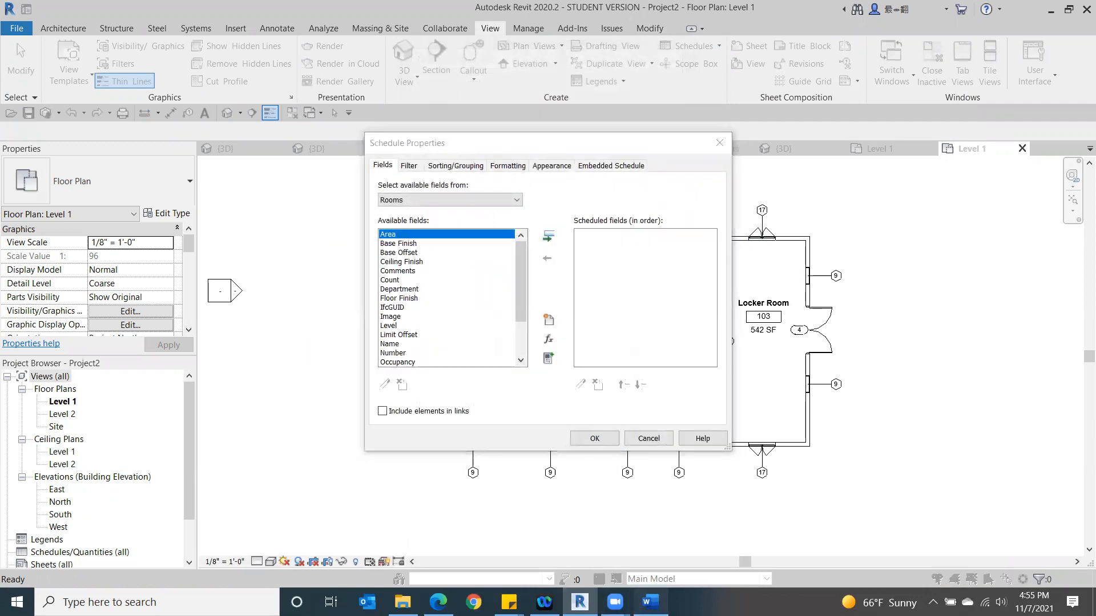
click(650, 606)
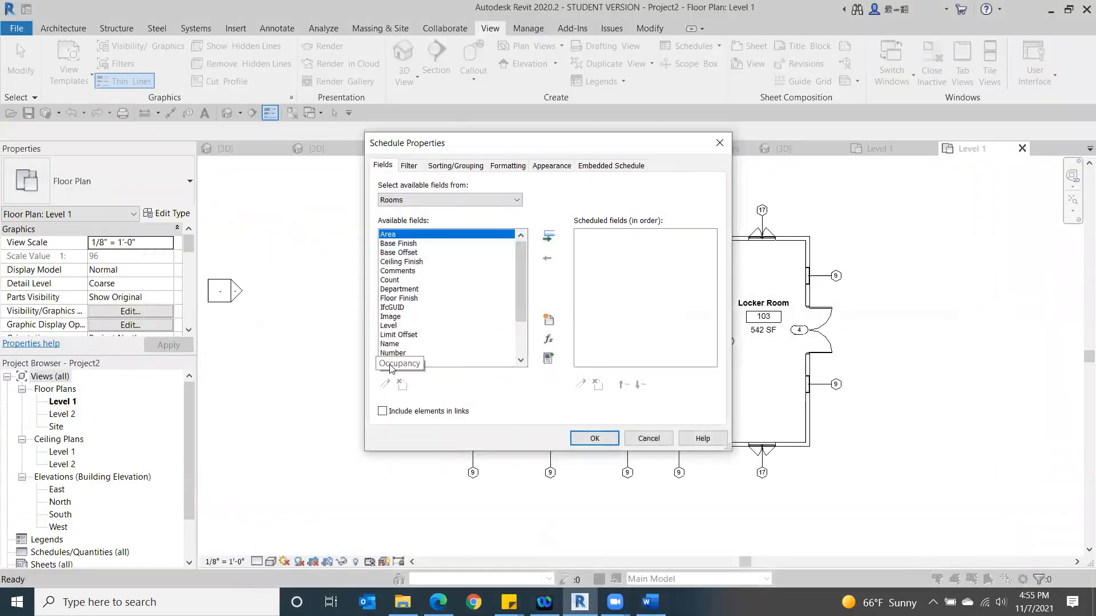
double_click(392, 354)
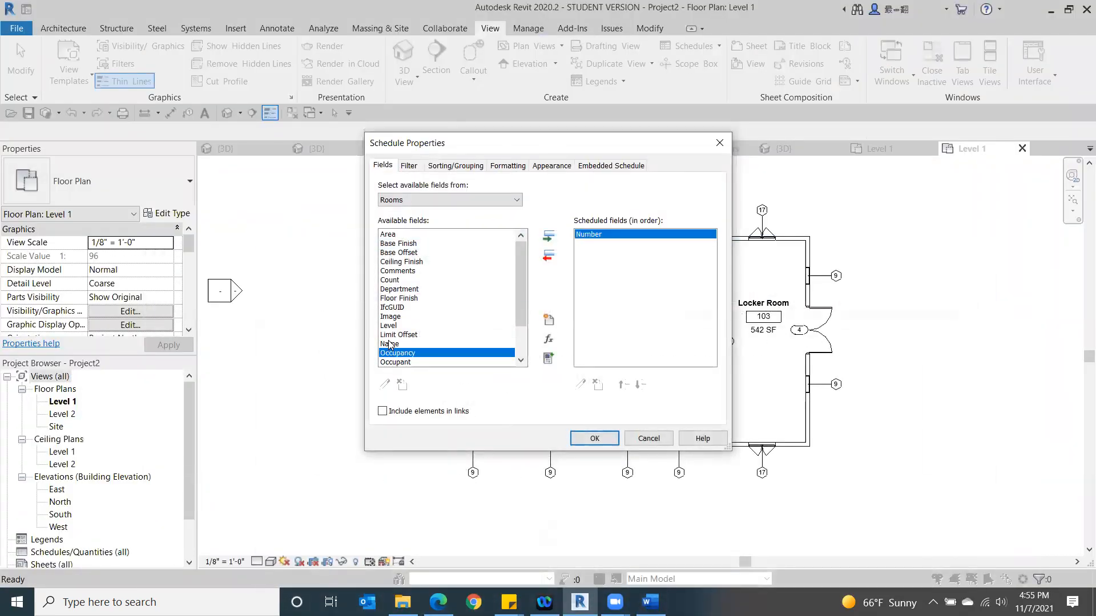
double_click(391, 344)
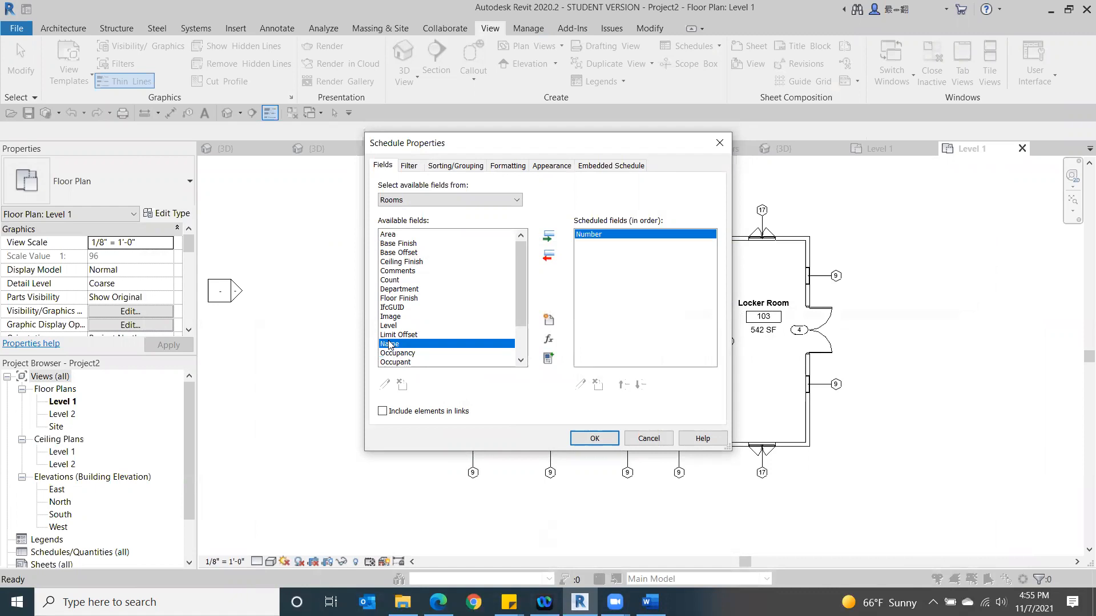
double_click(392, 234)
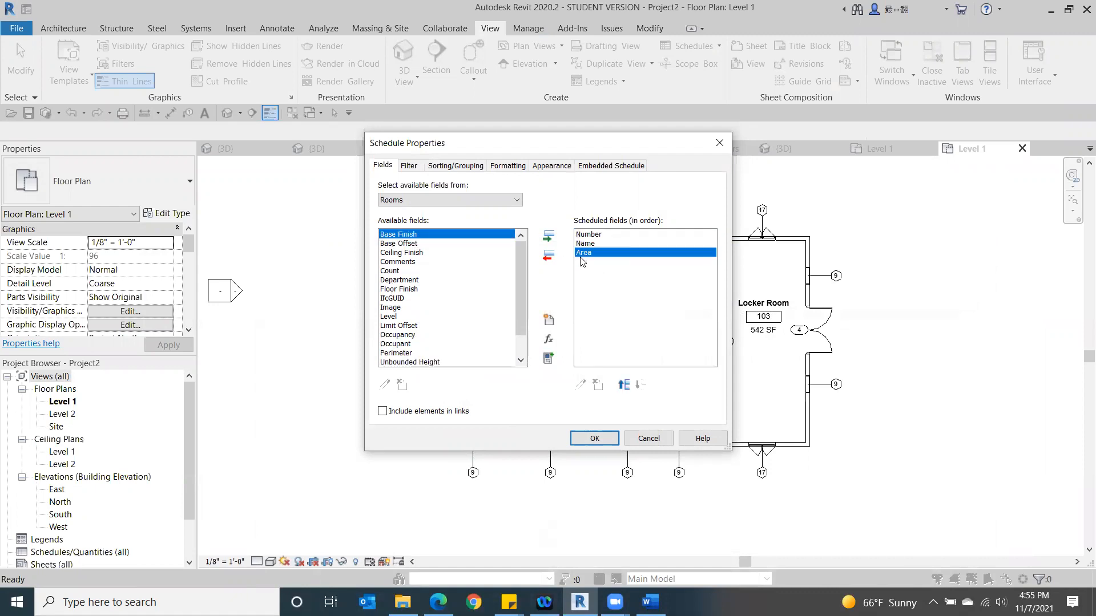
- Move the Area field to the top of the scheduled fields and back down below Name
click(624, 386)
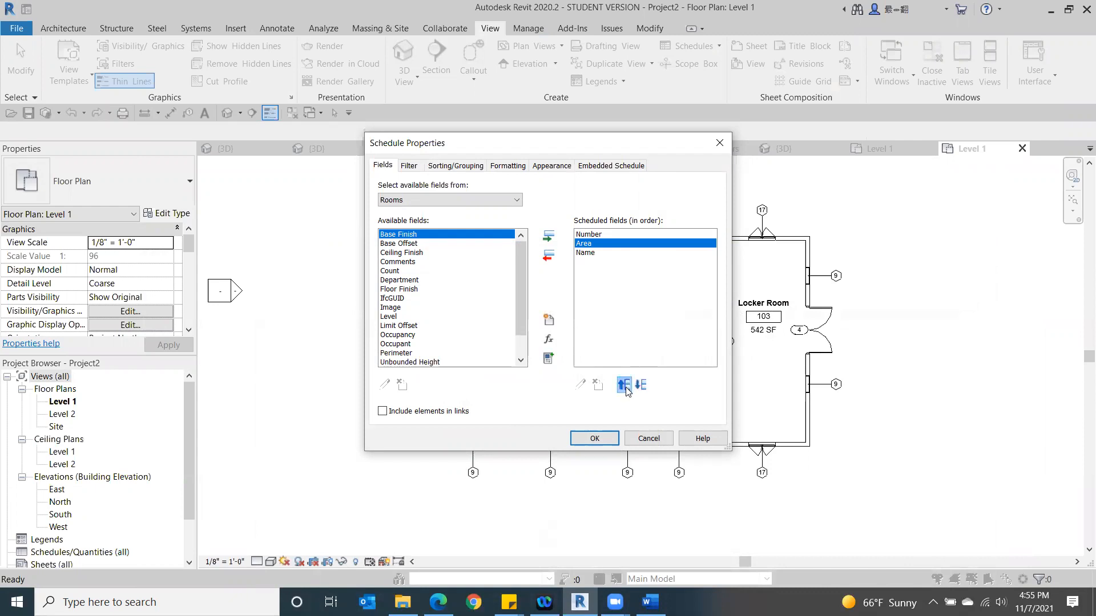
click(623, 387)
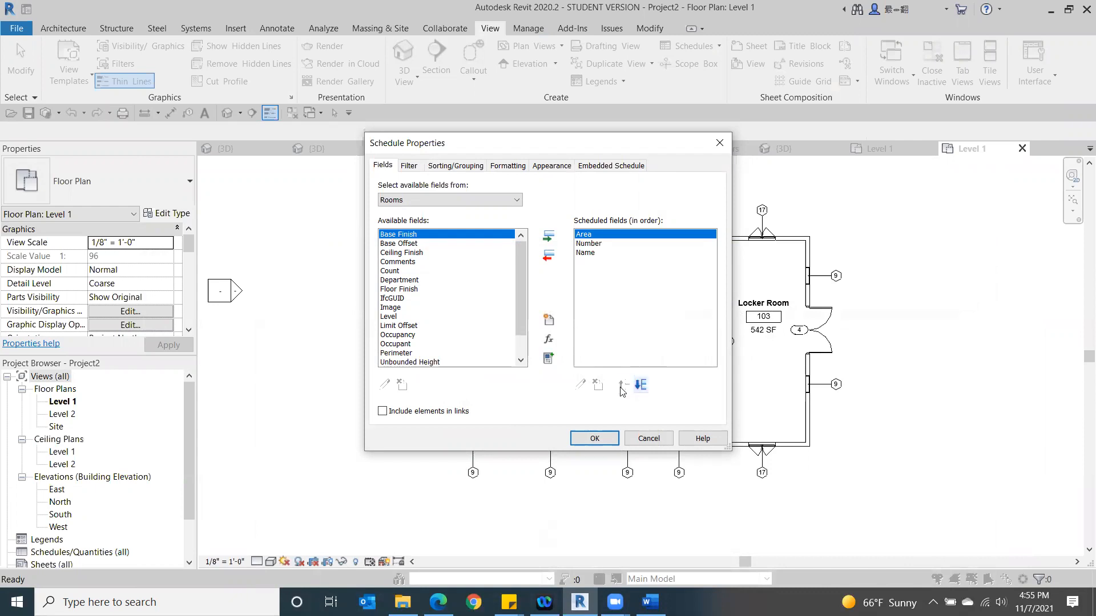
click(640, 385)
click(640, 386)
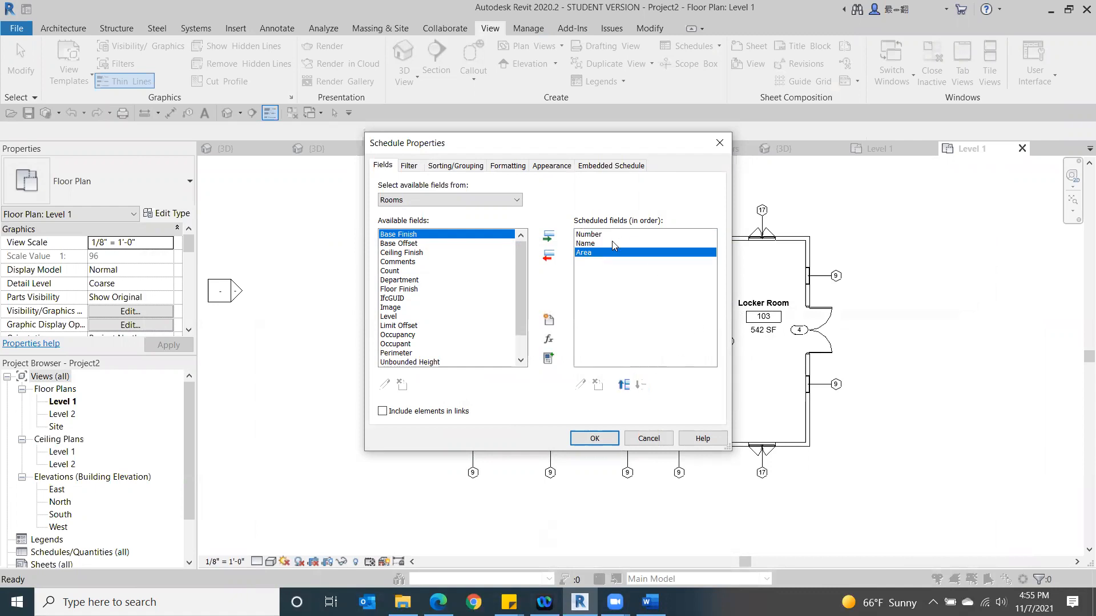
- Create the room schedule from the chosen fields and check the room numbers of the Locker Room, Bleachers and GYM rows
click(594, 439)
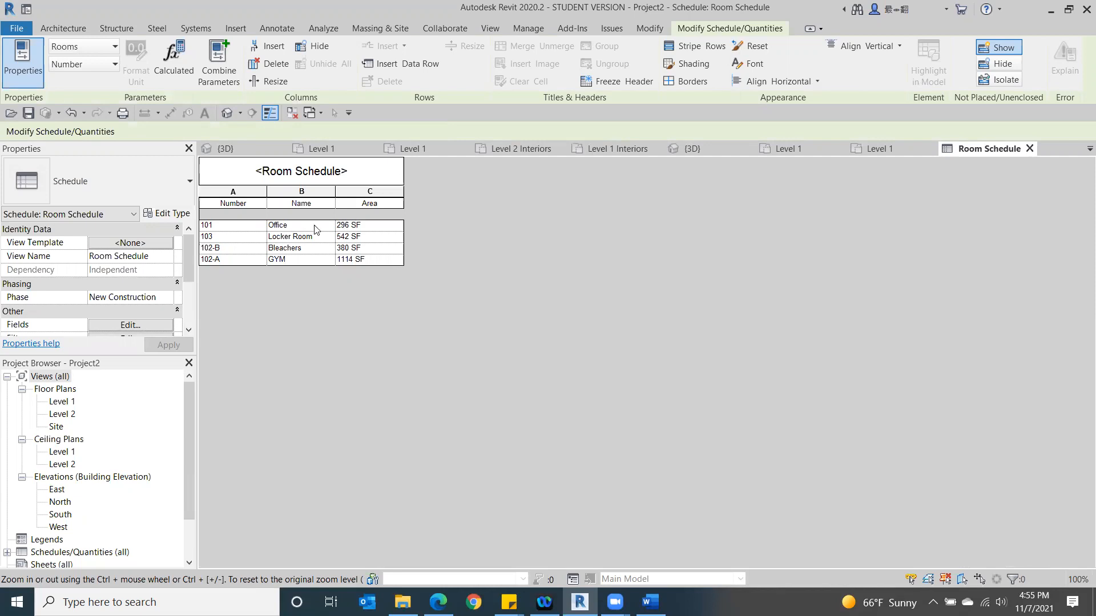
click(217, 235)
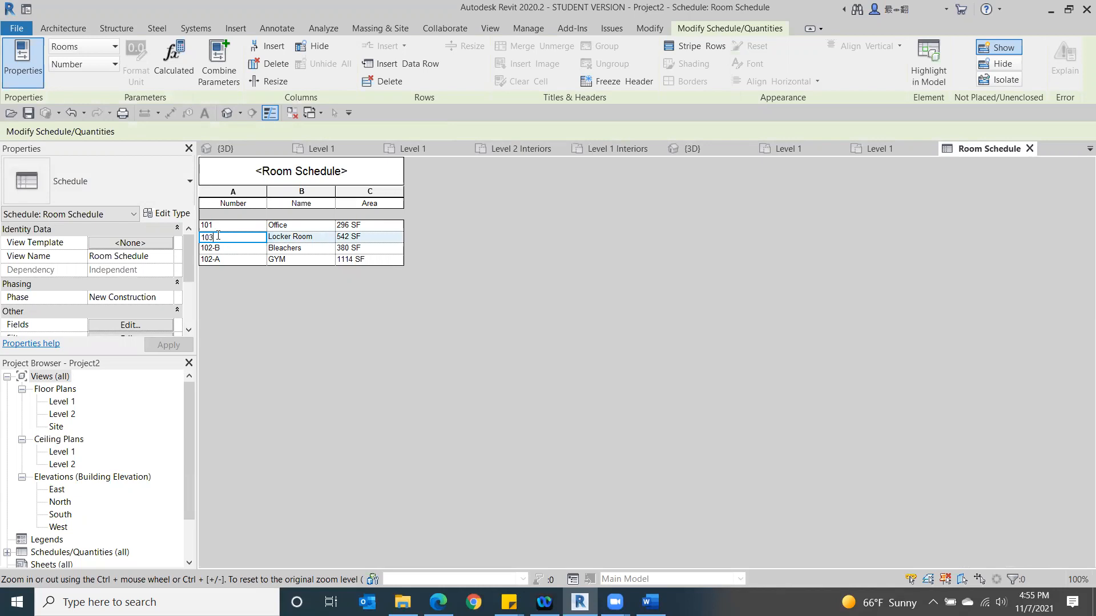
click(252, 246)
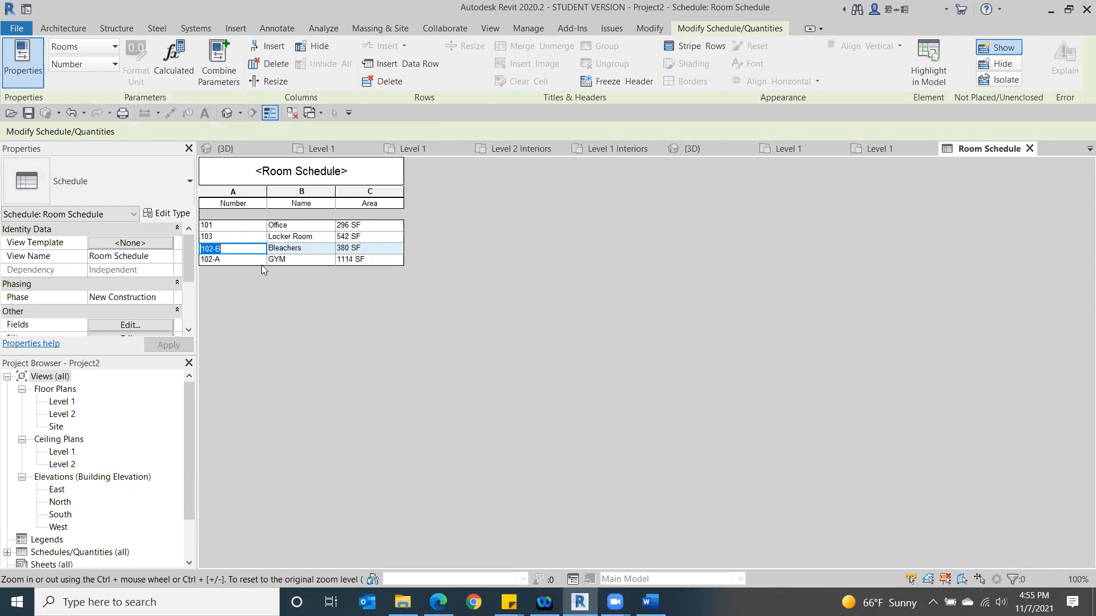
click(250, 236)
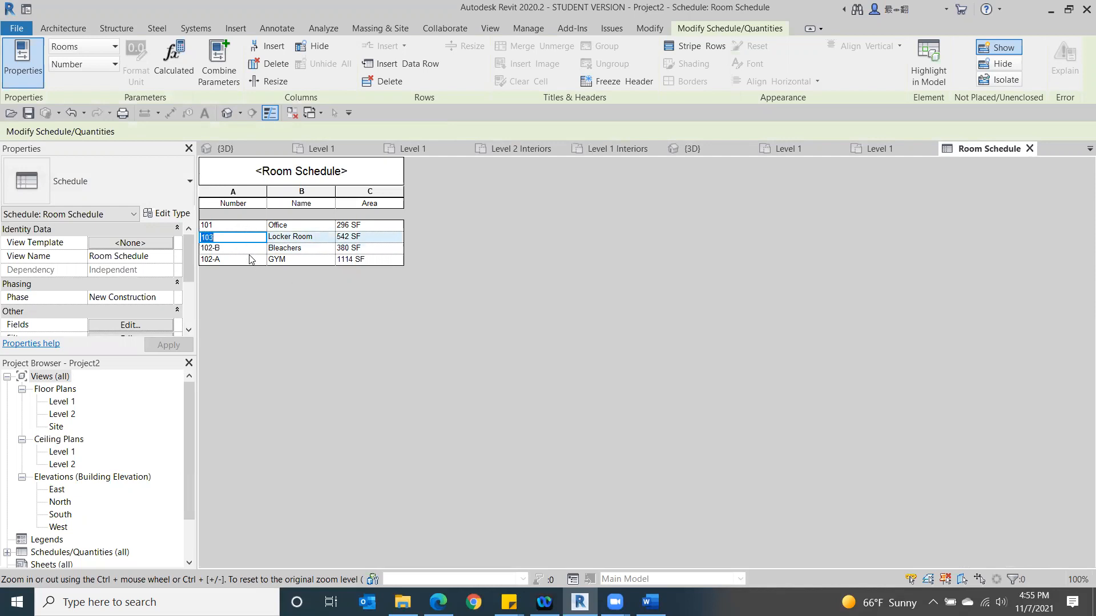
click(247, 251)
click(263, 259)
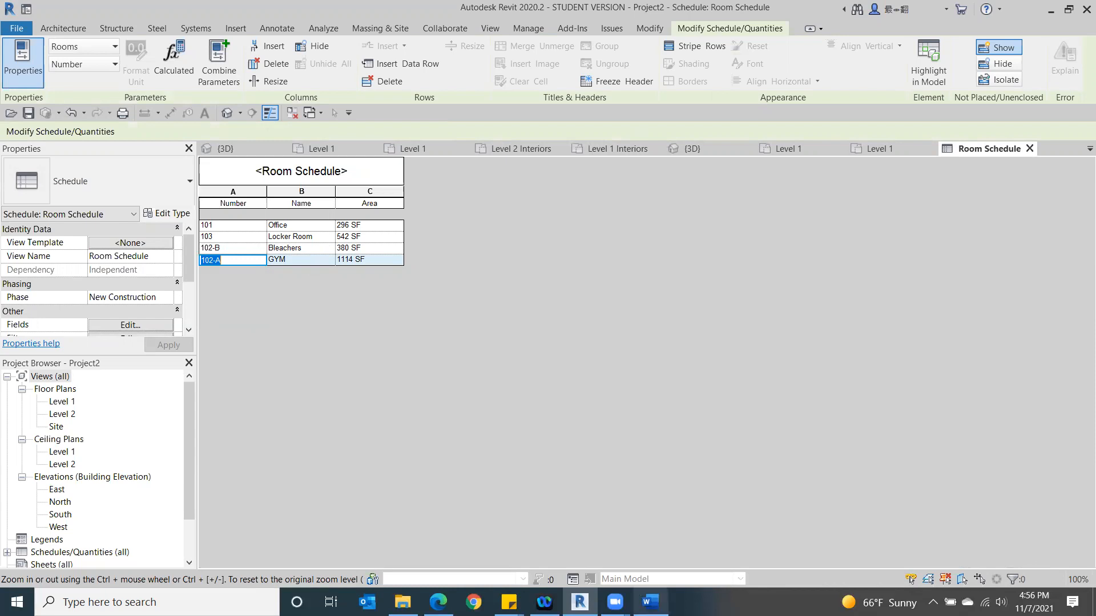
- Consult the class outline in Word, return to Revit and open the Level 1 floor plan
click(651, 602)
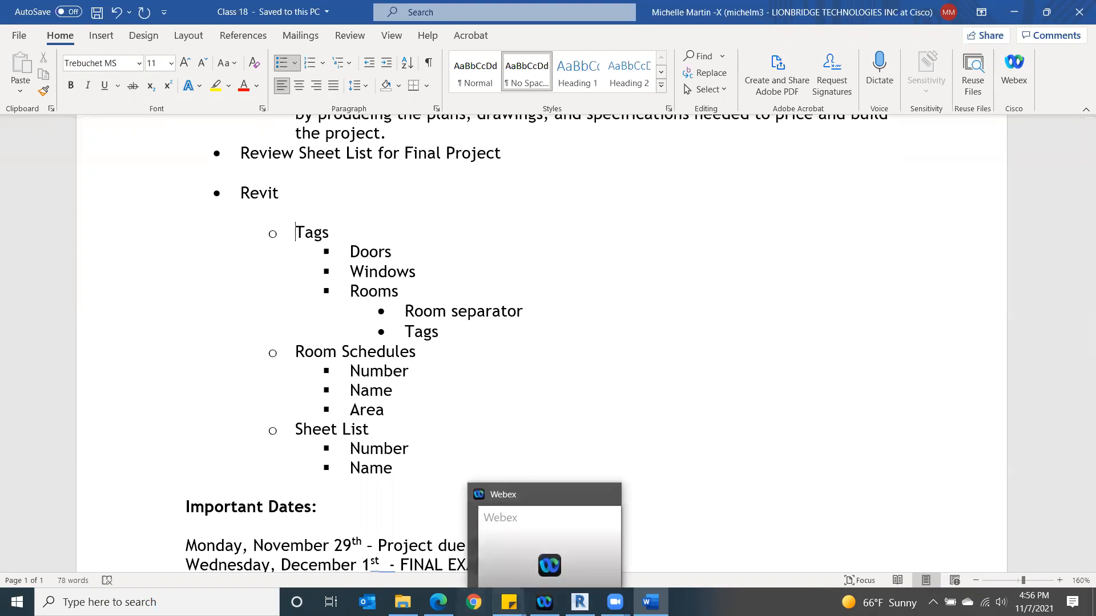
click(580, 602)
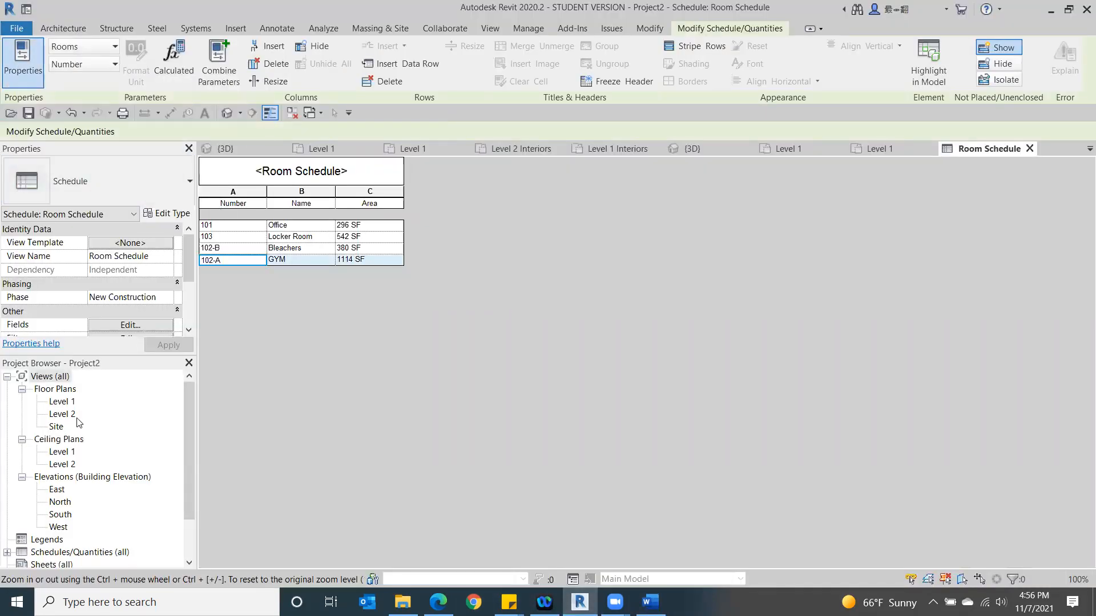
double_click(62, 403)
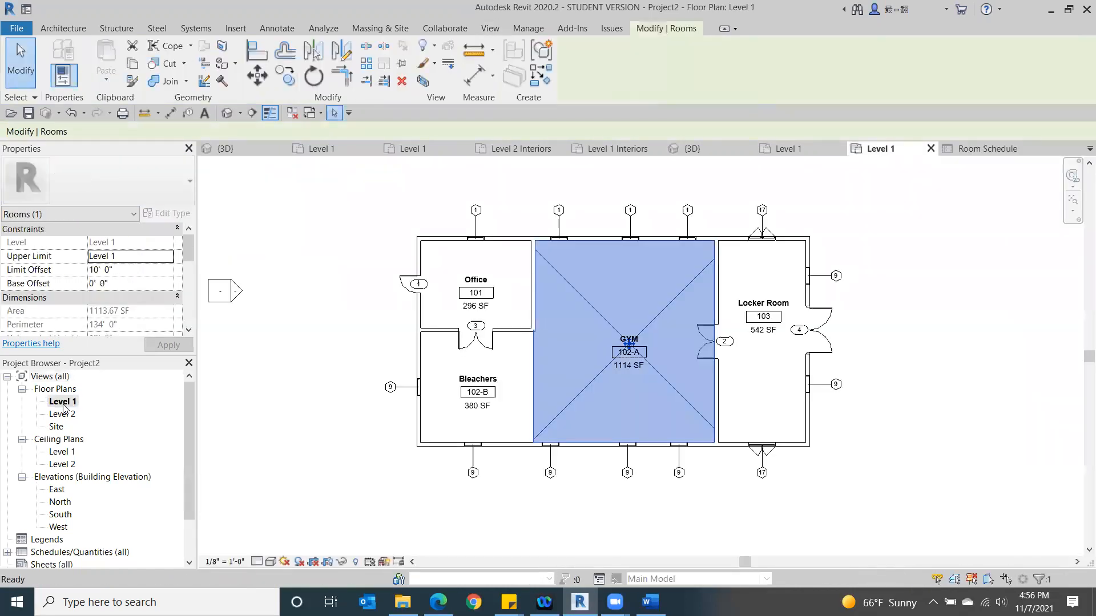
- Create a Sheet List schedule with the Sheet Number and Sheet Name fields, in that order
click(488, 28)
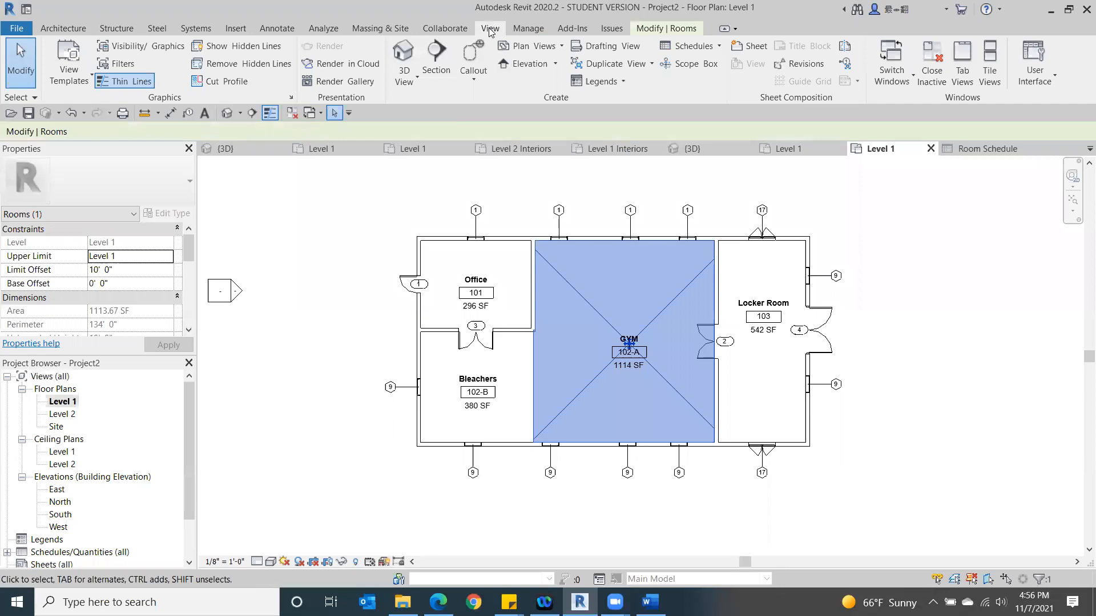
click(720, 50)
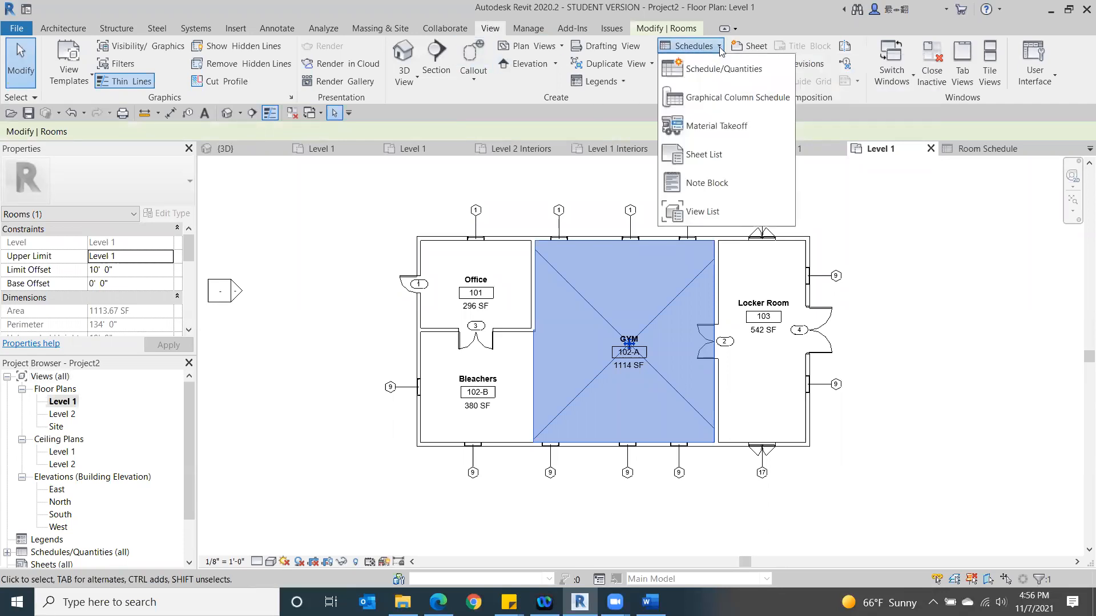
click(733, 151)
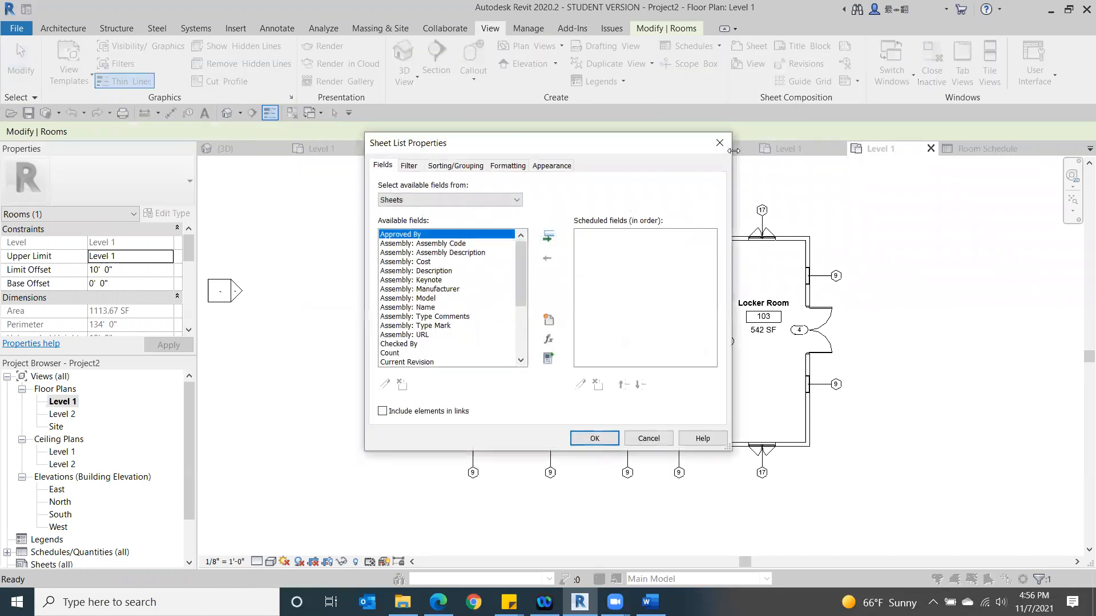
drag(519, 266, 538, 355)
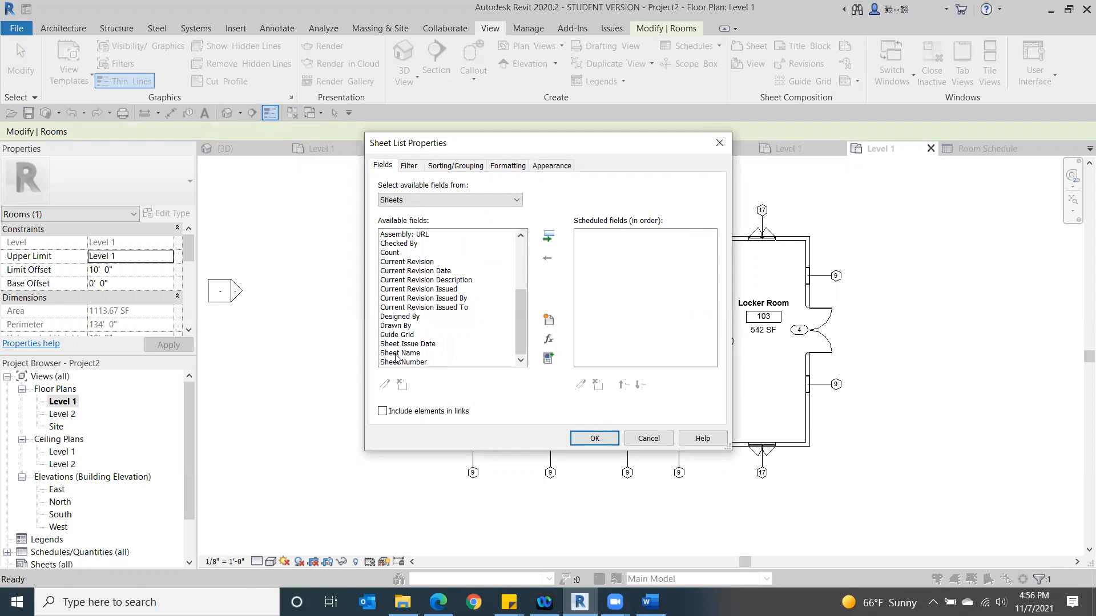
double_click(394, 363)
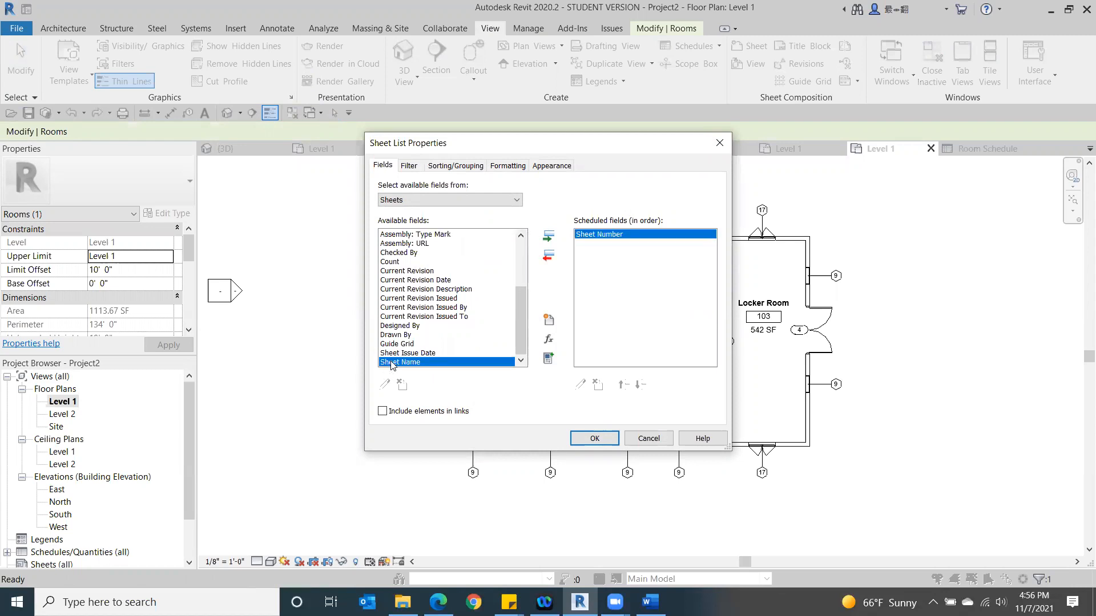
double_click(392, 363)
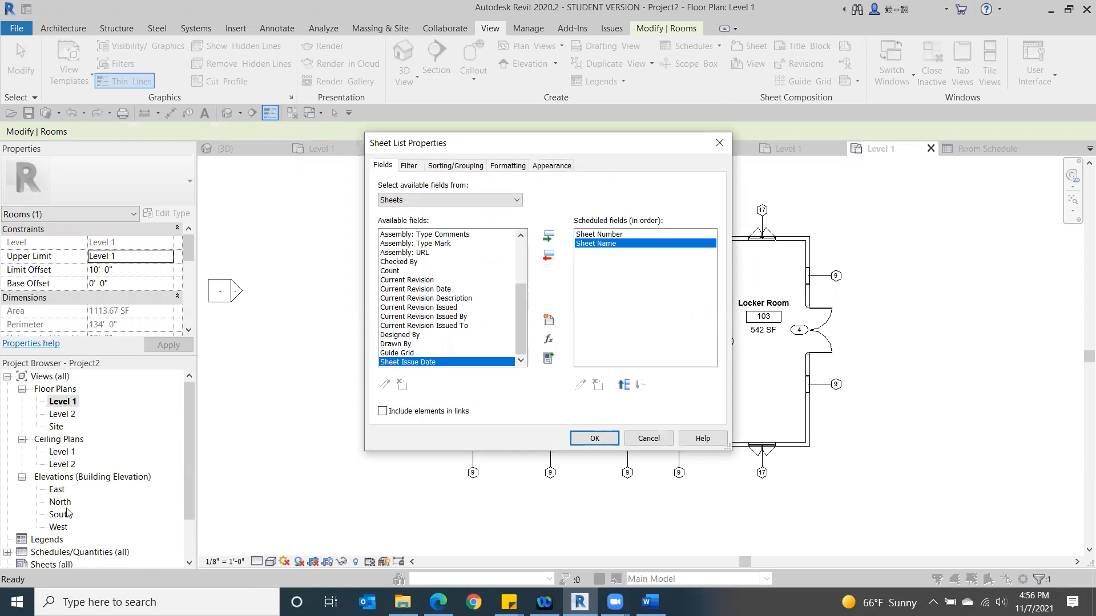
click(585, 440)
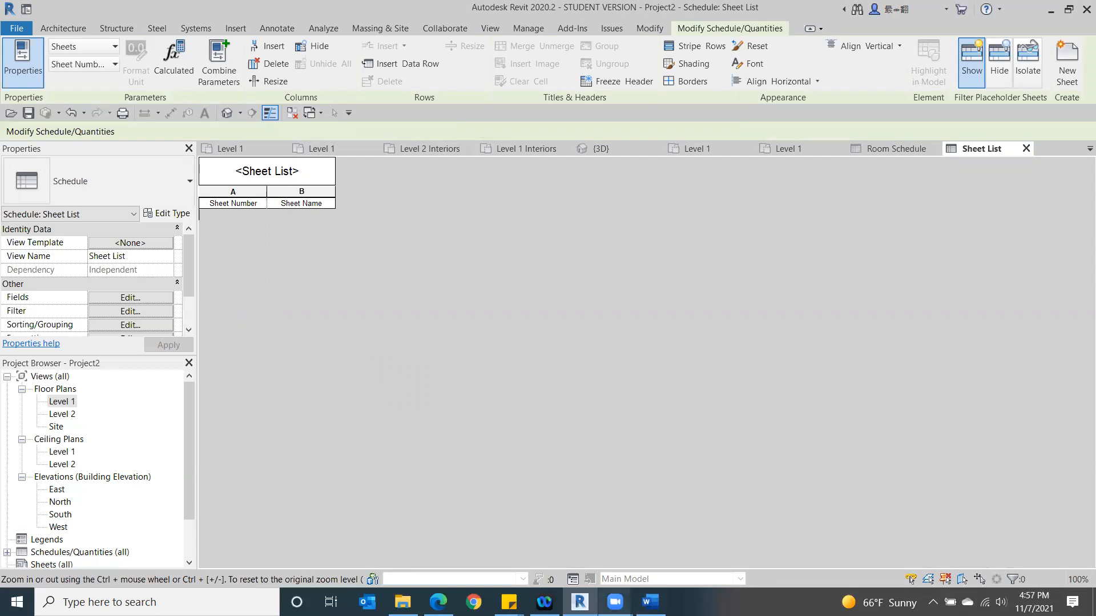
- Switch to Word and review the Class 18 outline's Revit topics on tags, room schedules and the sheet list
click(651, 602)
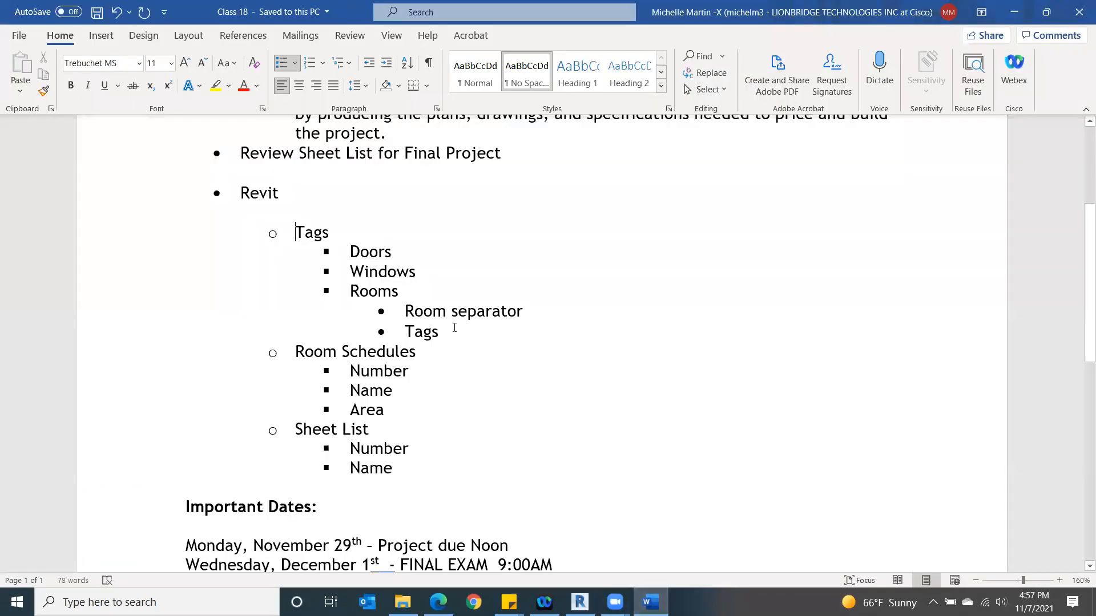
scroll(455, 320, down, 2)
scroll(455, 320, up, 4)
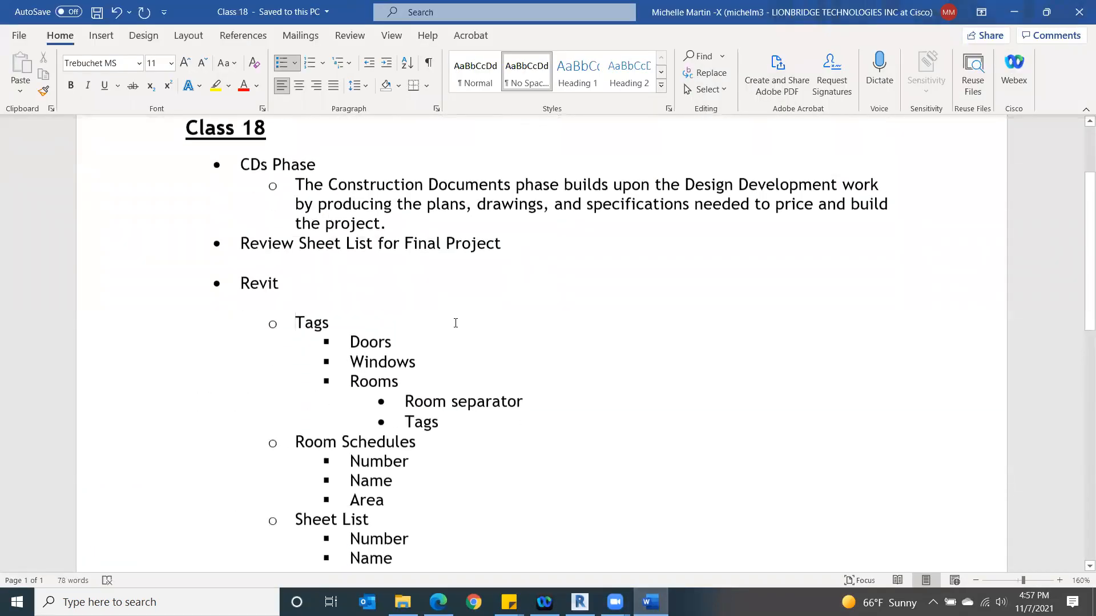
scroll(456, 323, down, 1)
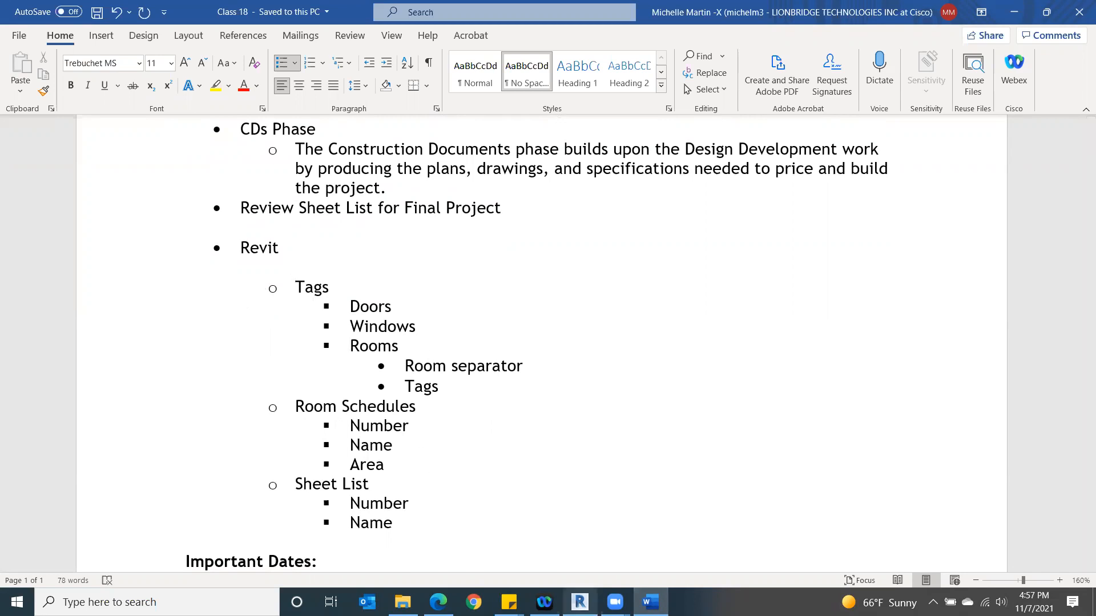
- Switch back to Revit and close the inactive views while keeping the Sheet List open
click(580, 602)
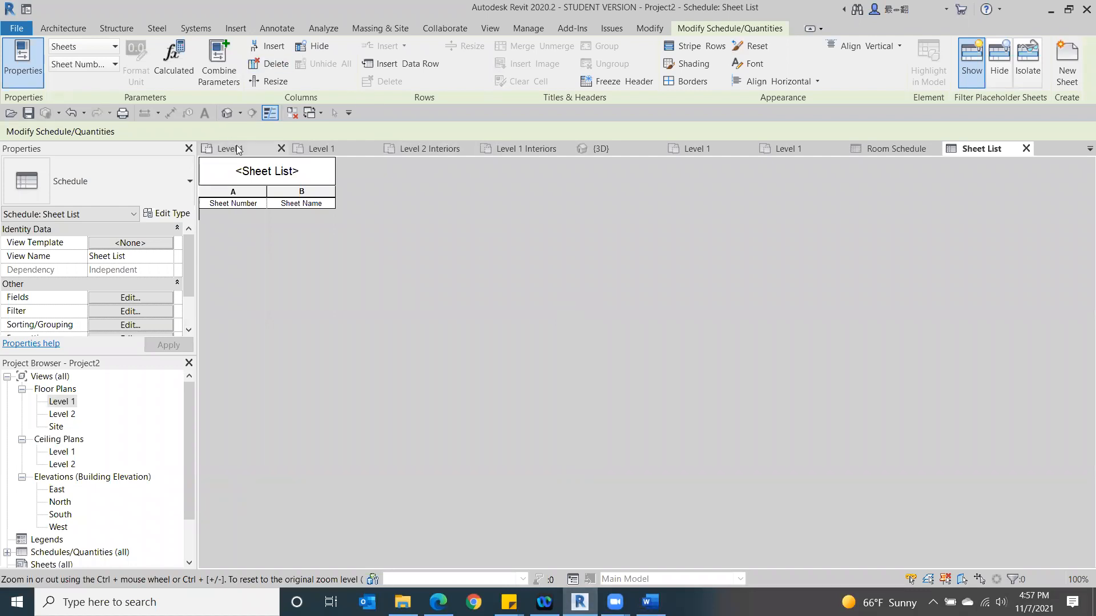
click(292, 114)
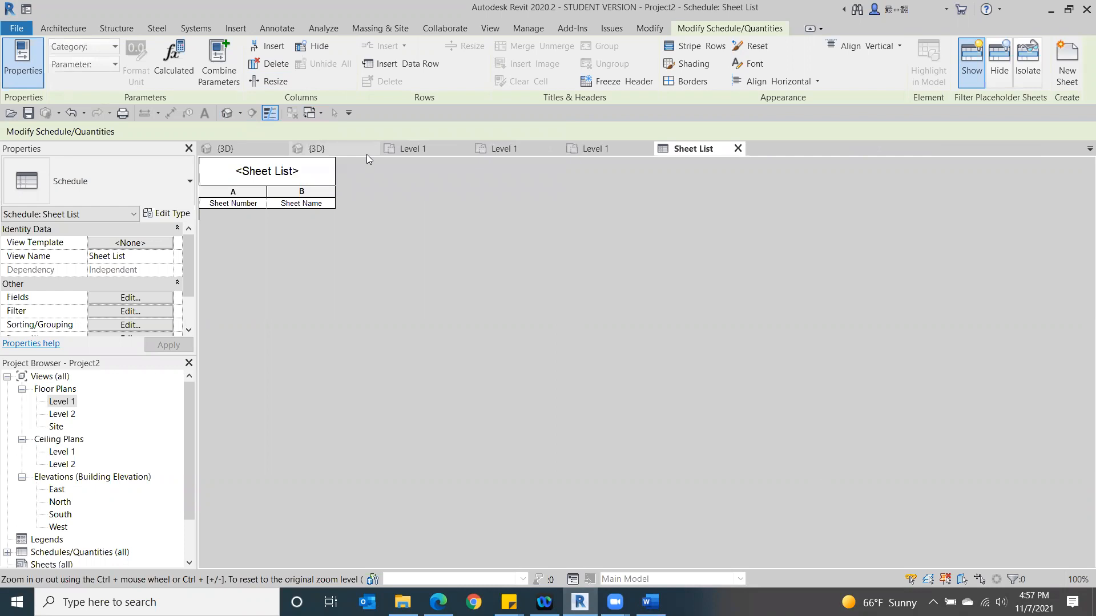
- Open the 3D view of the JA-FINAL-REV4 project and examine the building and site from several angles, ending at the front
click(353, 149)
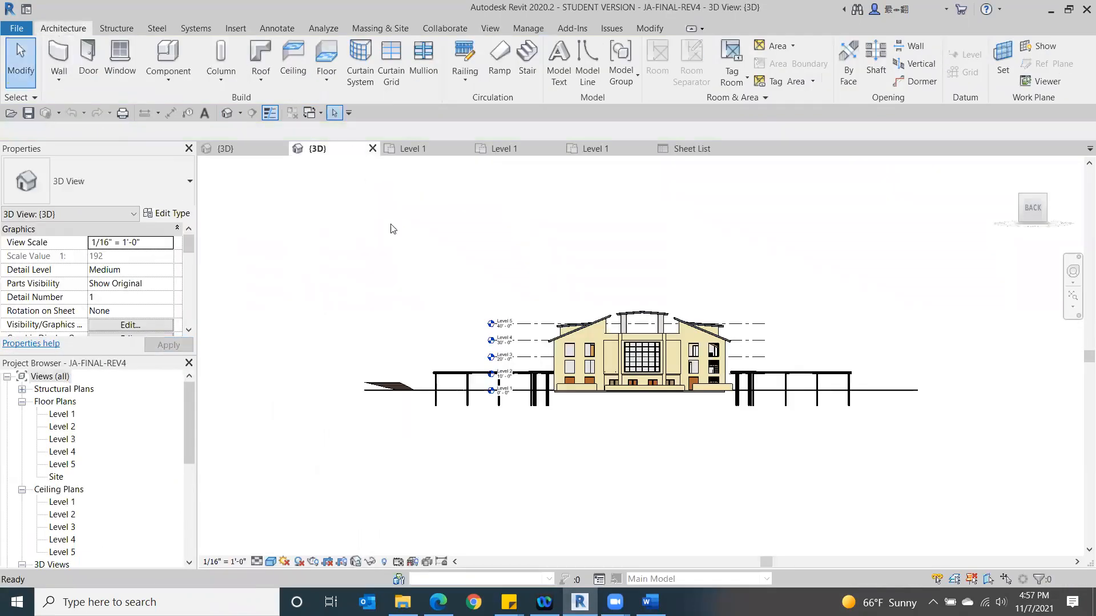
mouse_move(1038, 207)
mouse_down()
mouse_move(1008, 245)
mouse_move(987, 212)
mouse_move(933, 207)
mouse_move(749, 251)
mouse_move(507, 242)
mouse_move(643, 257)
mouse_move(645, 286)
mouse_up()
mouse_move(644, 287)
shift+middle_down()
mouse_move(648, 276)
mouse_move(576, 270)
mouse_move(504, 274)
mouse_move(497, 373)
mouse_move(504, 255)
shift+middle_up()
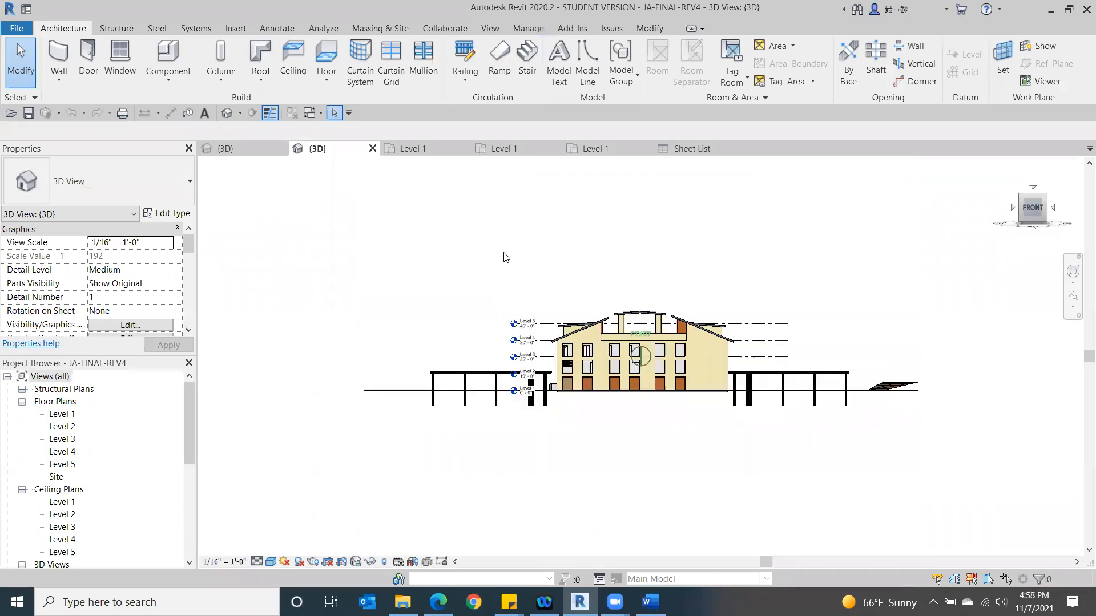
click(1044, 201)
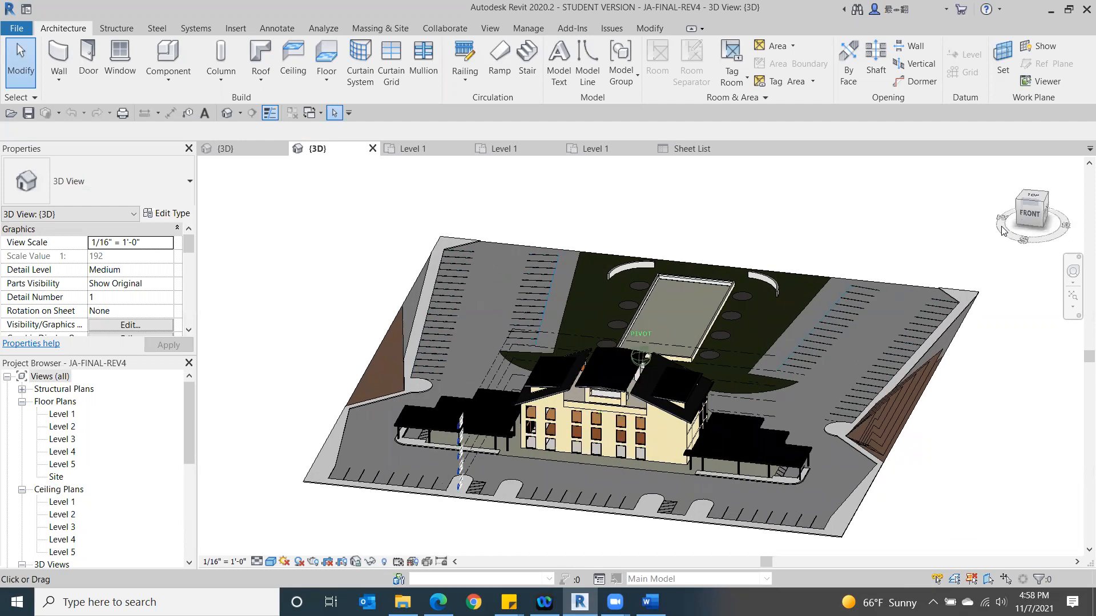
drag(999, 231, 983, 237)
click(1032, 214)
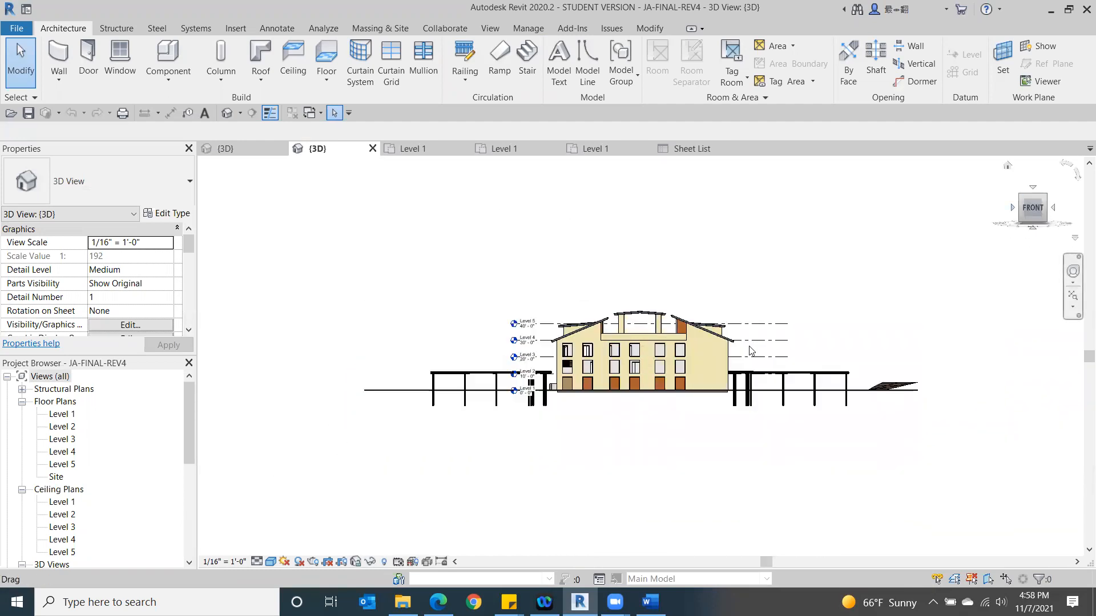
- Set the Base Offset of the W10X49 structural column, second from the outer end of the canopy, to 0' 0"
scroll(469, 433, up, 3)
scroll(463, 409, up, 2)
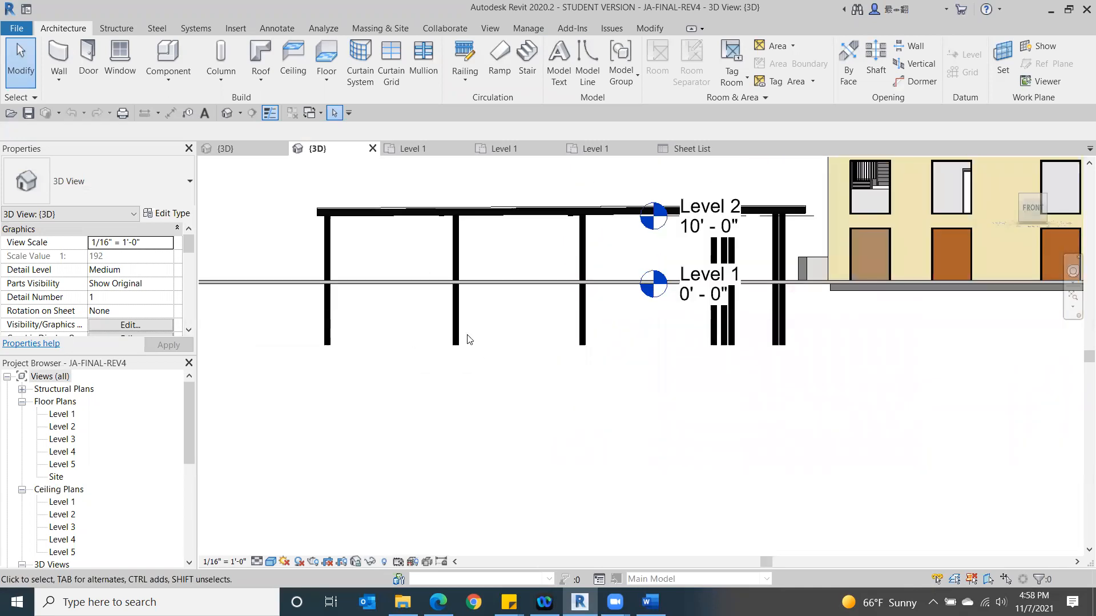
click(457, 343)
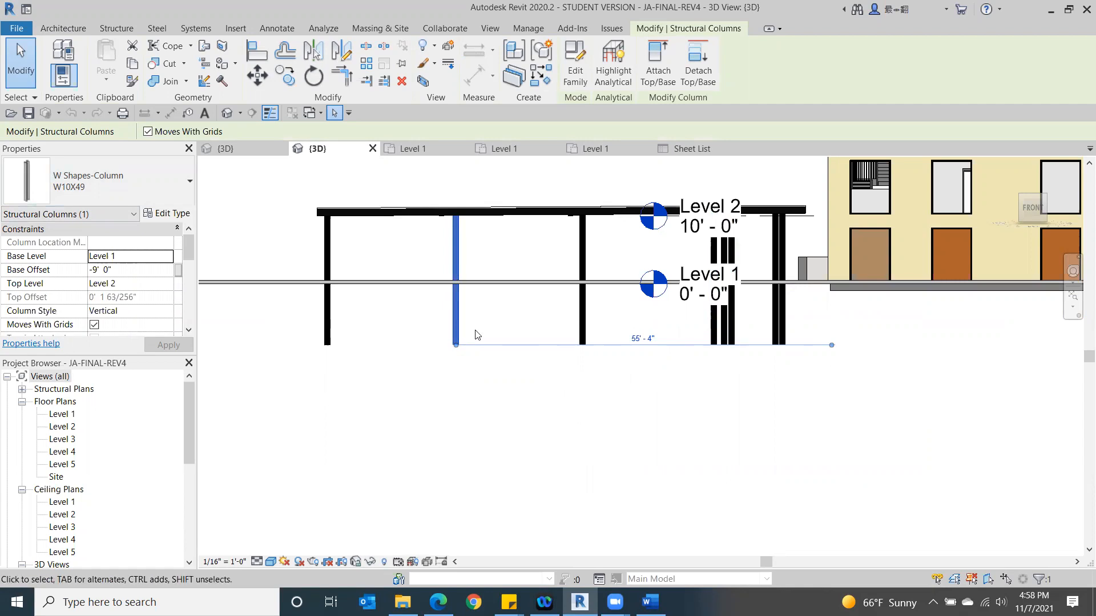
click(133, 271)
text(0'  )
text(0)
key(Return)
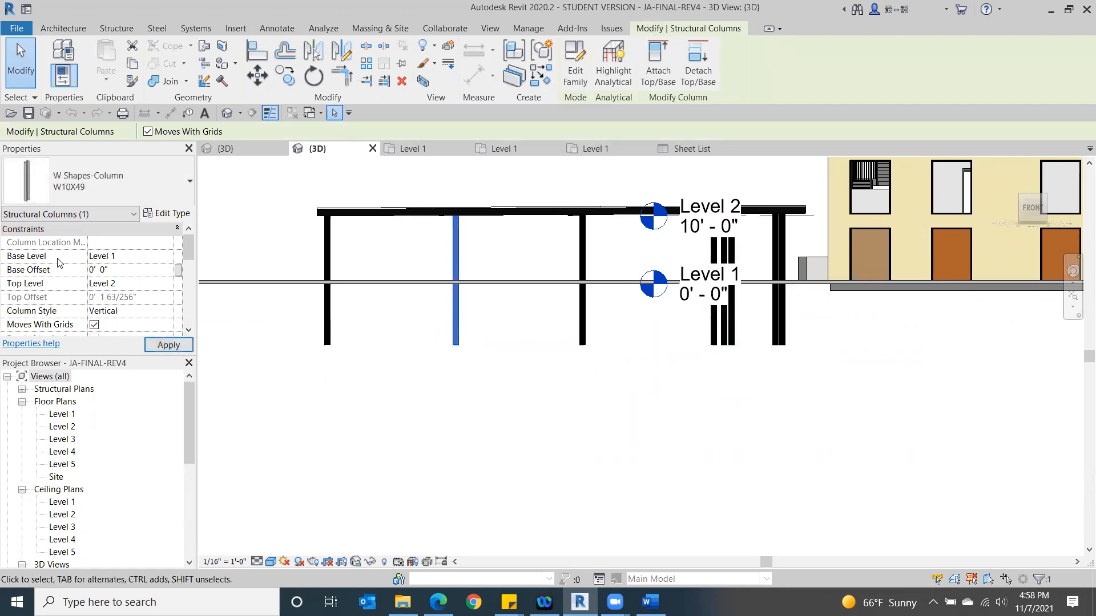
click(163, 347)
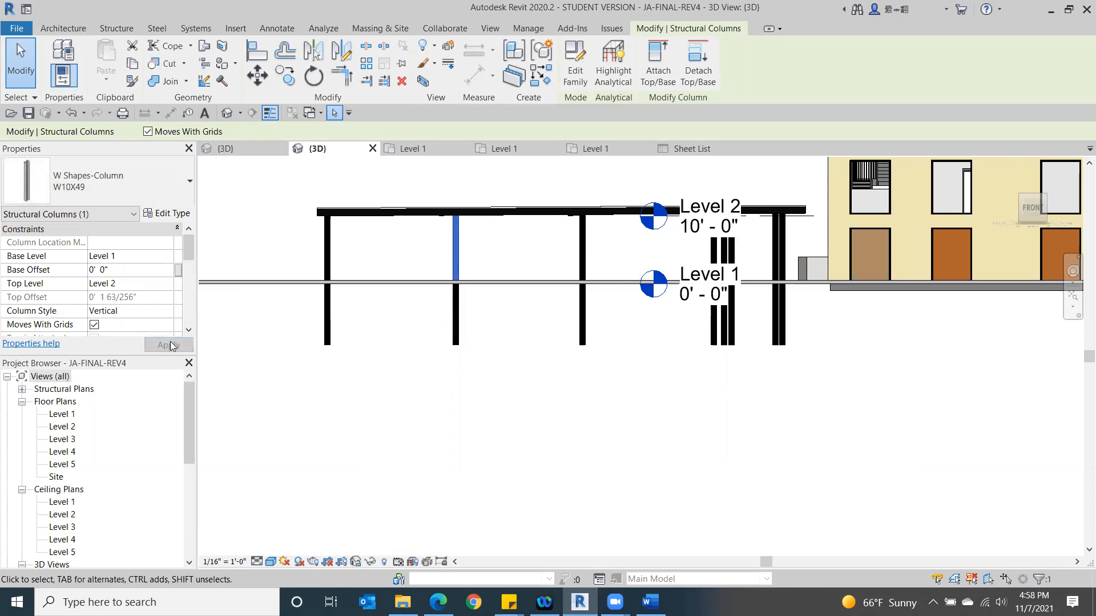
click(506, 375)
- Select the overlapping W10X49 column at the same canopy position and set its Base Offset to 0' 0" as well
click(455, 320)
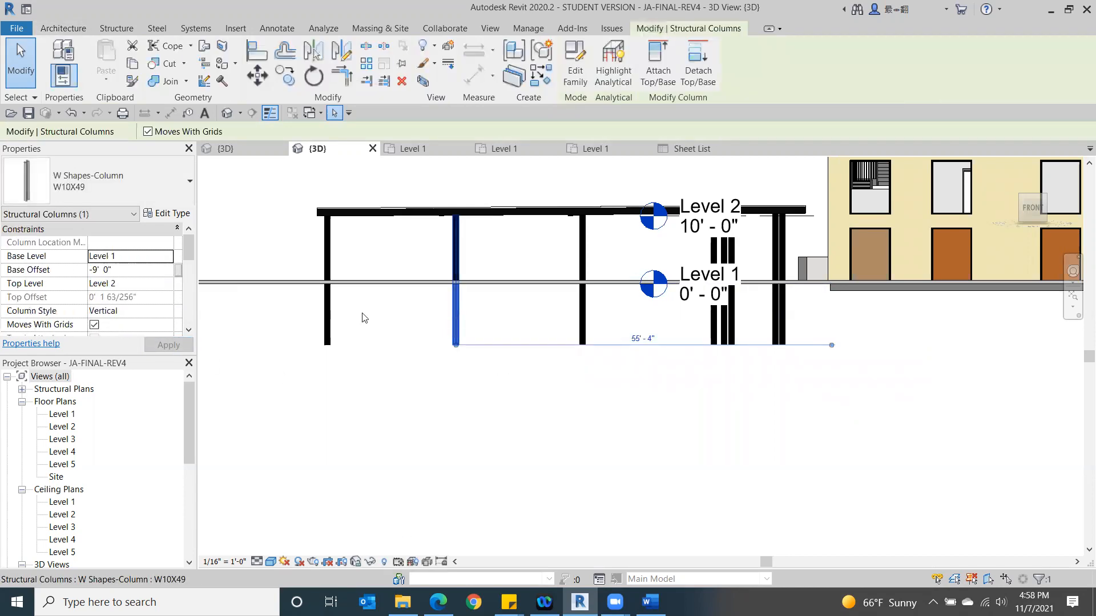
click(131, 268)
text(0)
key(Return)
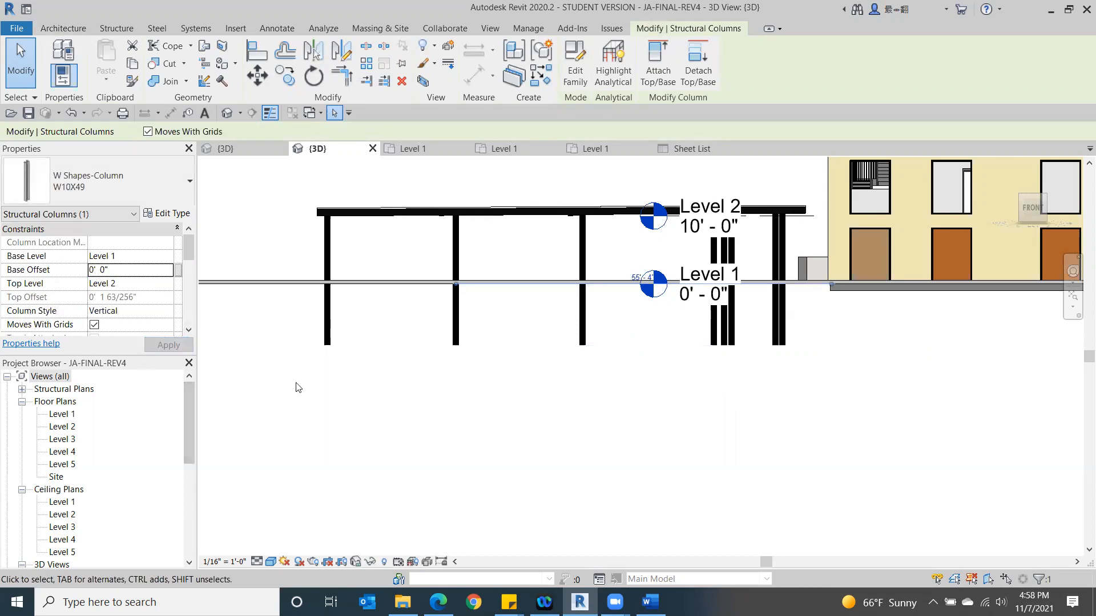
click(347, 398)
click(453, 334)
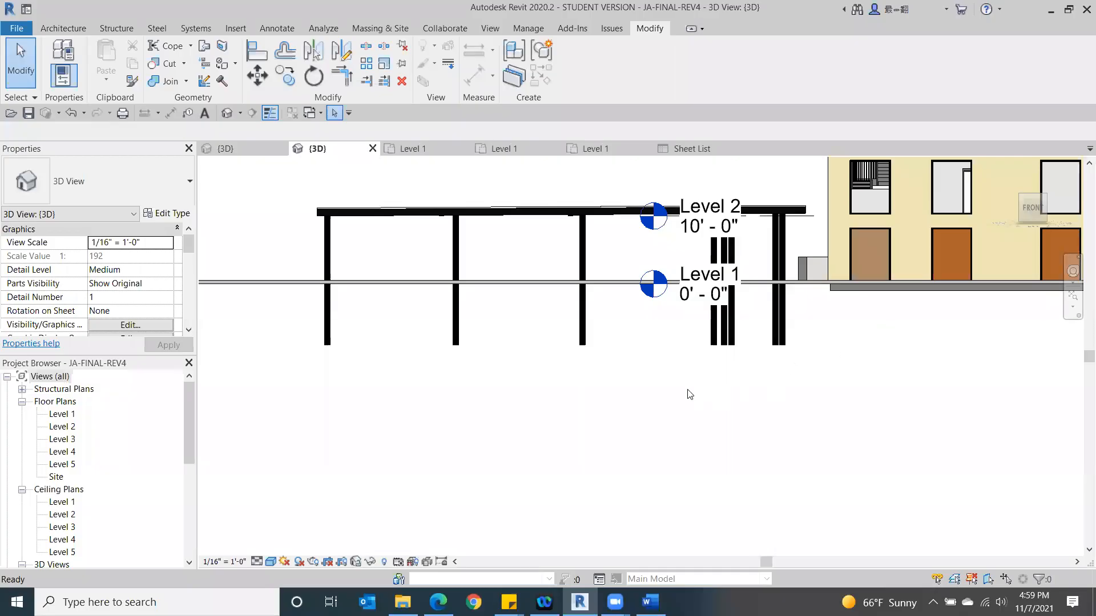
- Examine the whole building and site in 3D from several corners and check the available visual styles
click(1043, 197)
mouse_move(1041, 219)
mouse_down()
mouse_move(1038, 175)
mouse_move(1061, 201)
mouse_up()
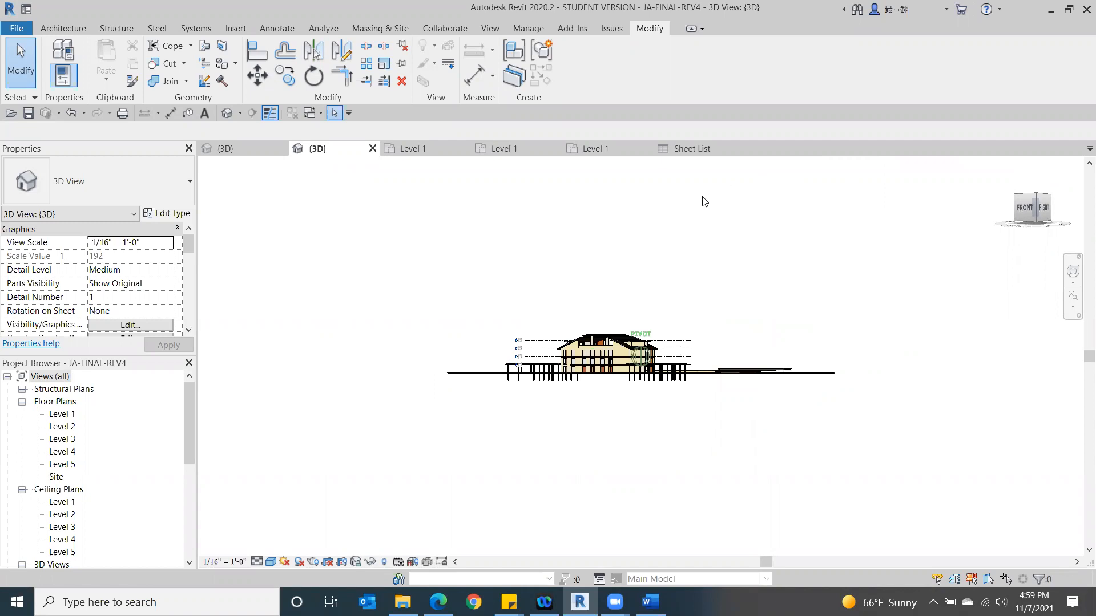
shift+middle_drag(609, 266, 909, 255)
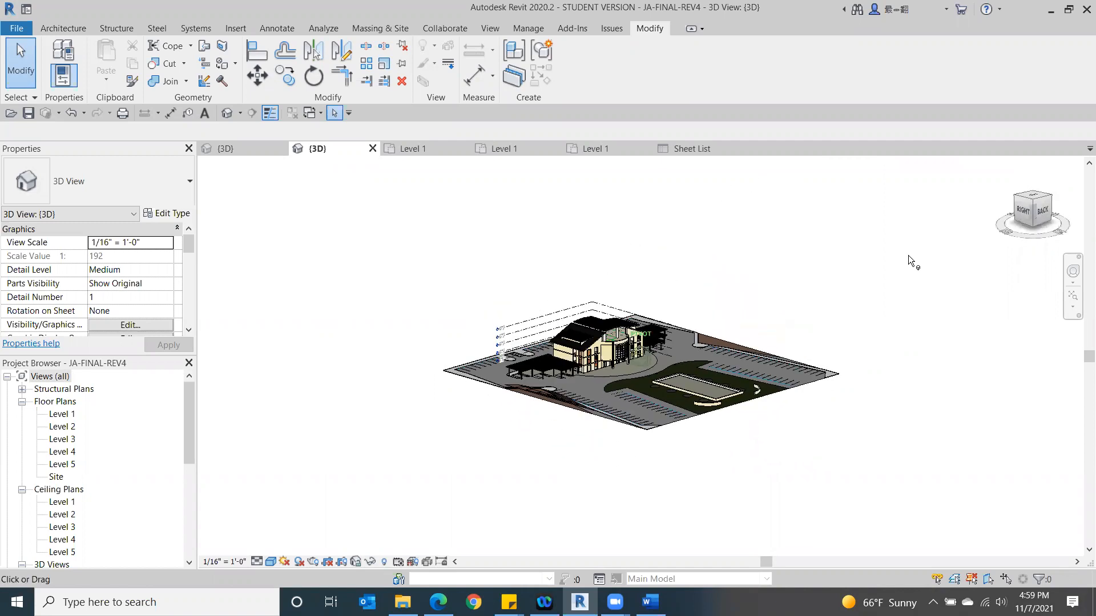
drag(1042, 210, 823, 249)
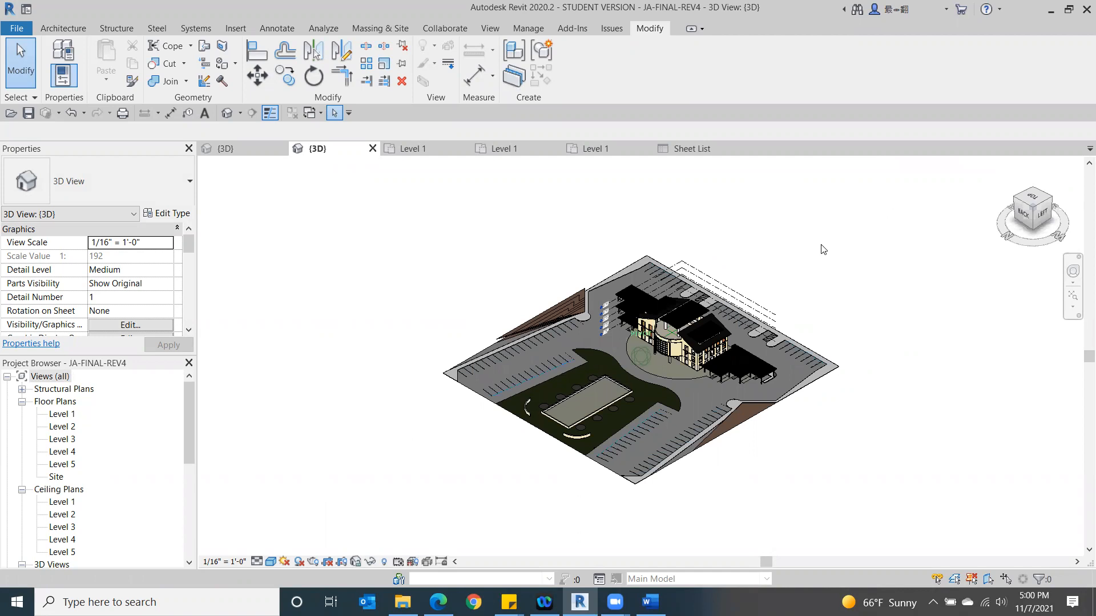
scroll(614, 245, up, 2)
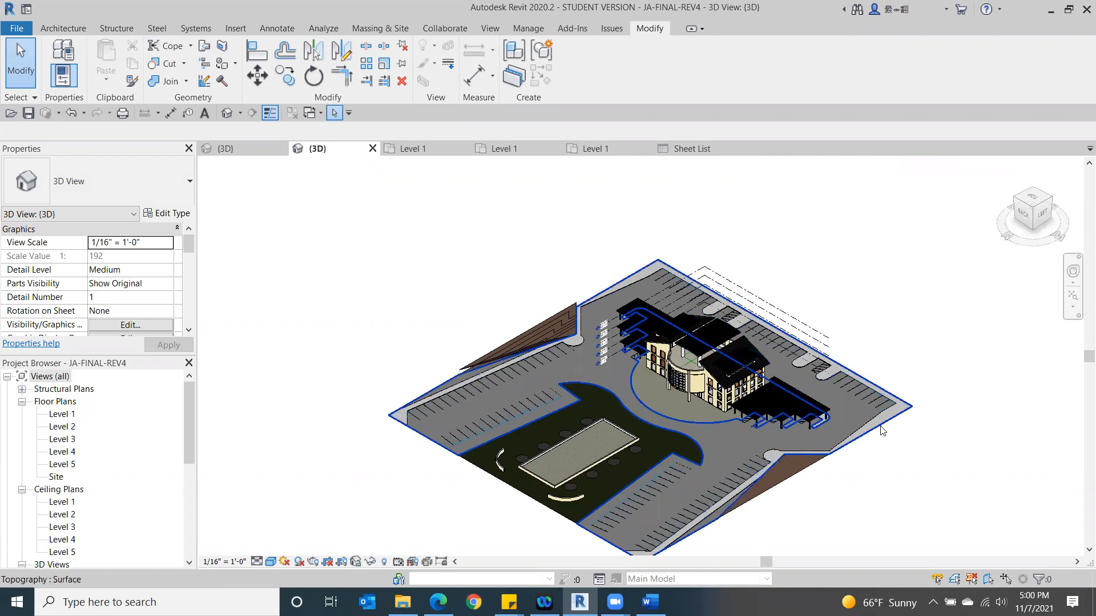
click(272, 563)
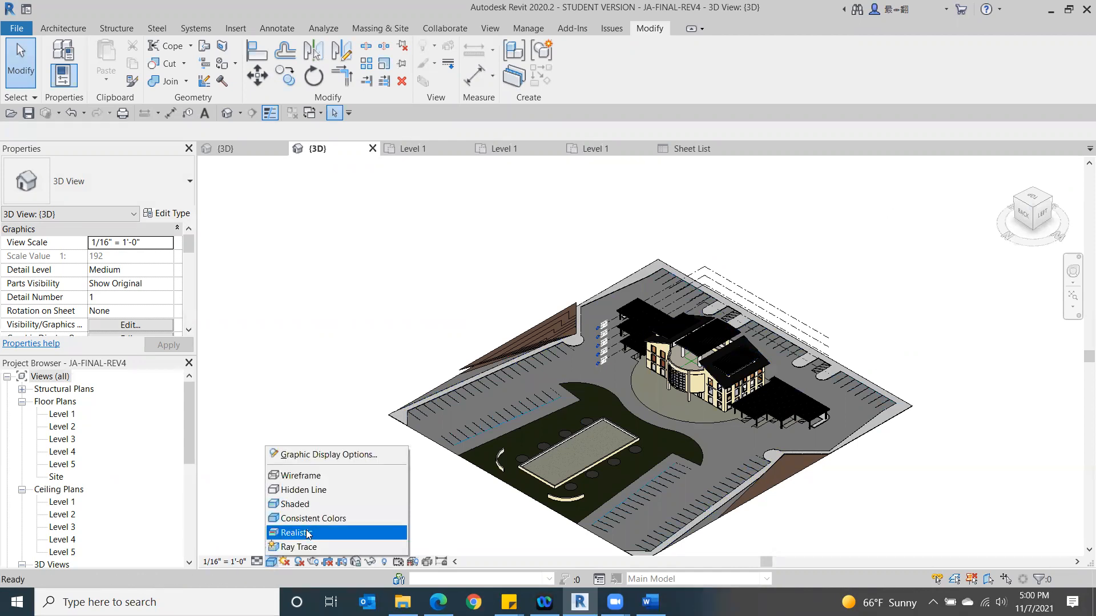
click(273, 518)
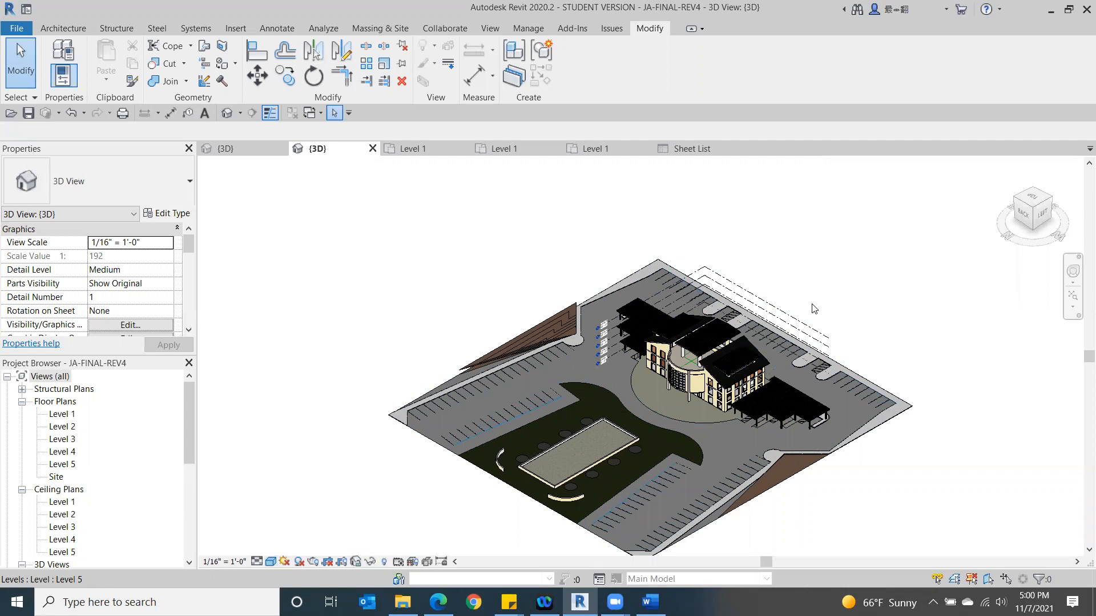
- Examine the building from the back, from a raised corner and from the top, including the parking and brown side areas
click(1039, 197)
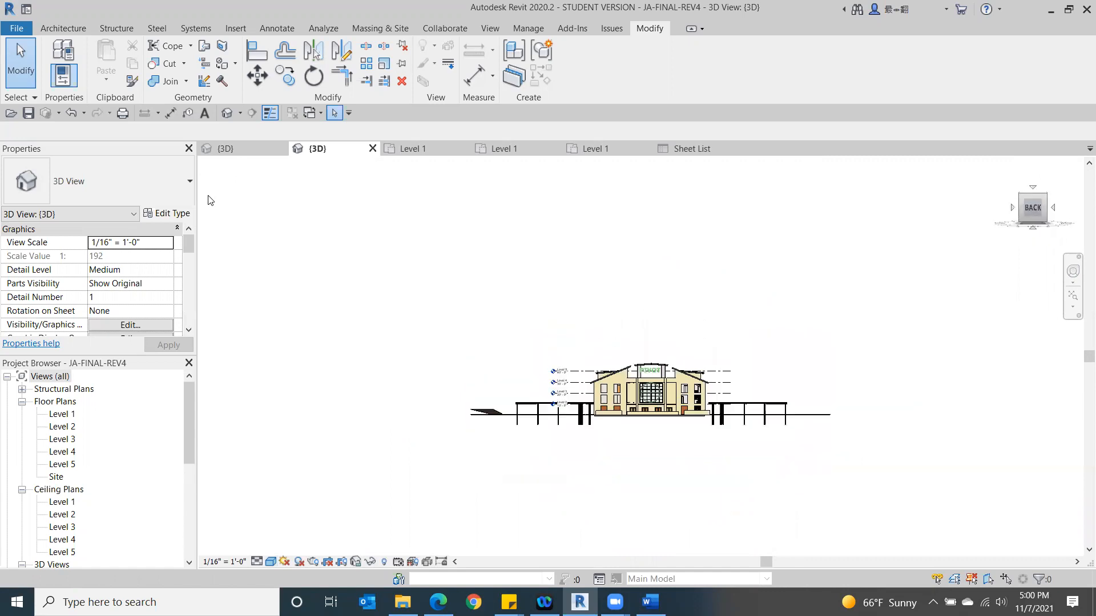
drag(1038, 214, 1019, 239)
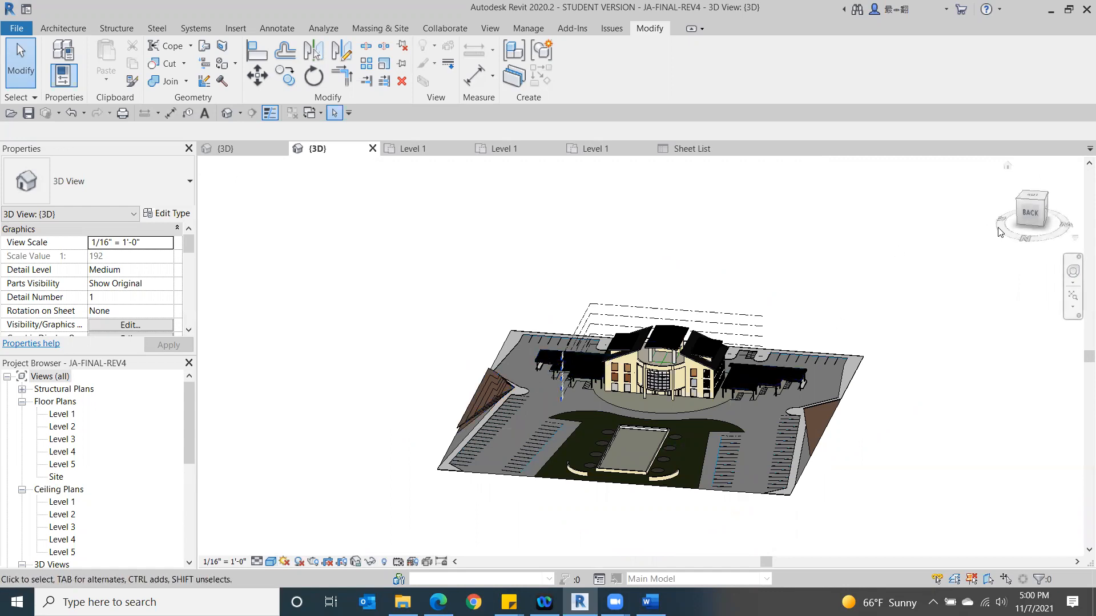
click(1029, 215)
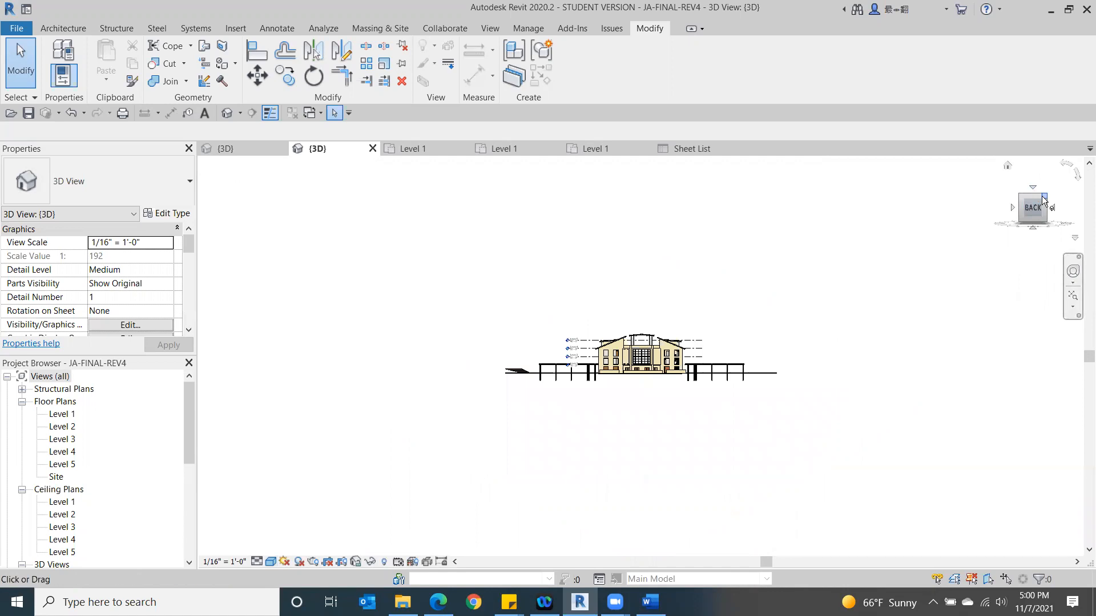
click(1042, 196)
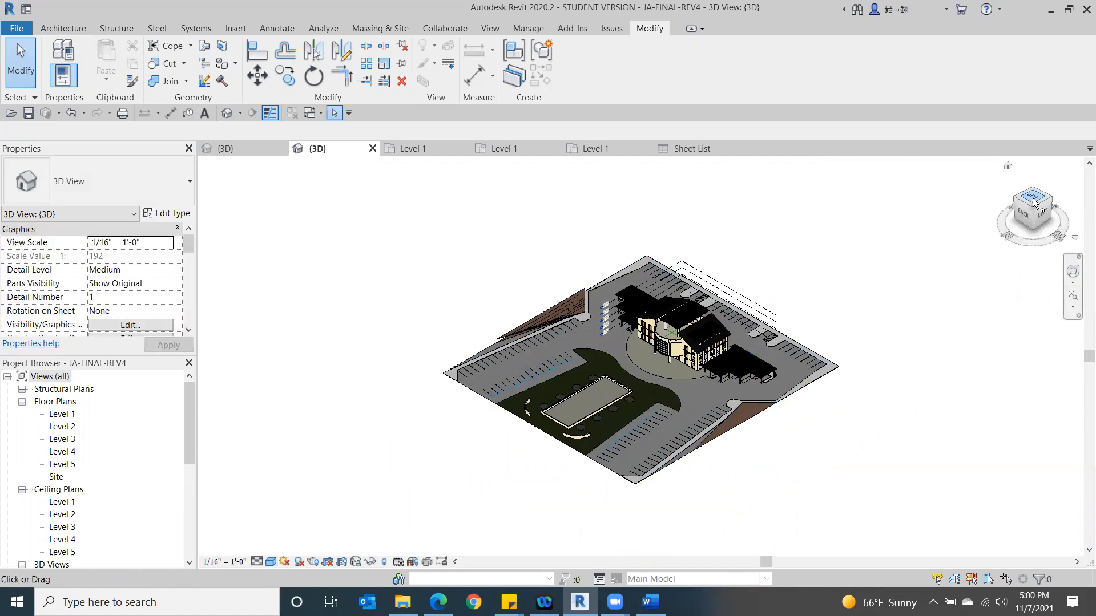
drag(1031, 203, 1057, 255)
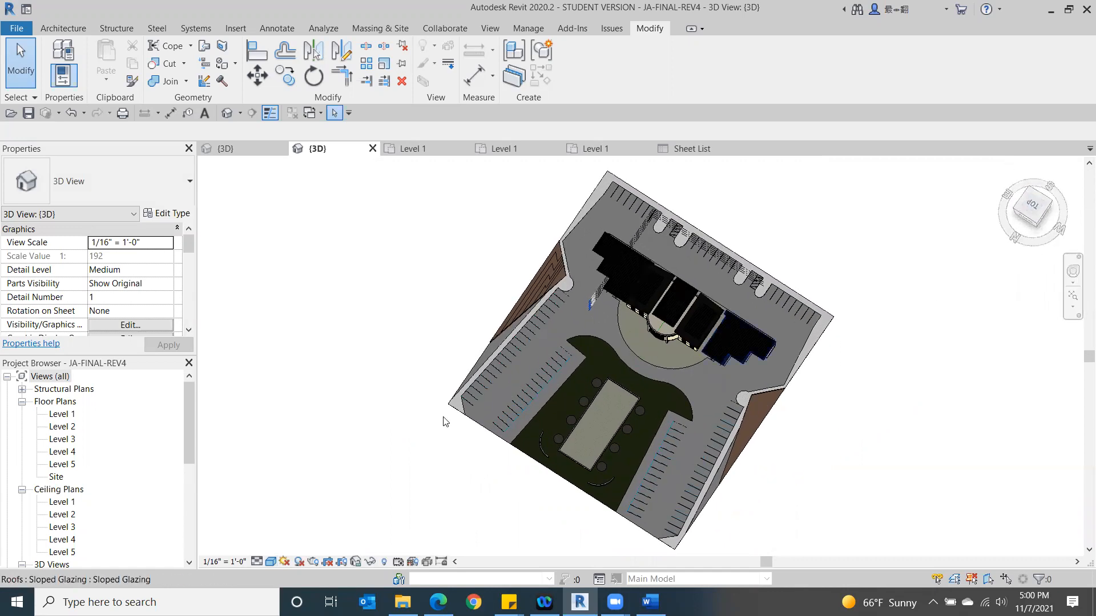
scroll(449, 352, up, 3)
scroll(557, 330, up, 2)
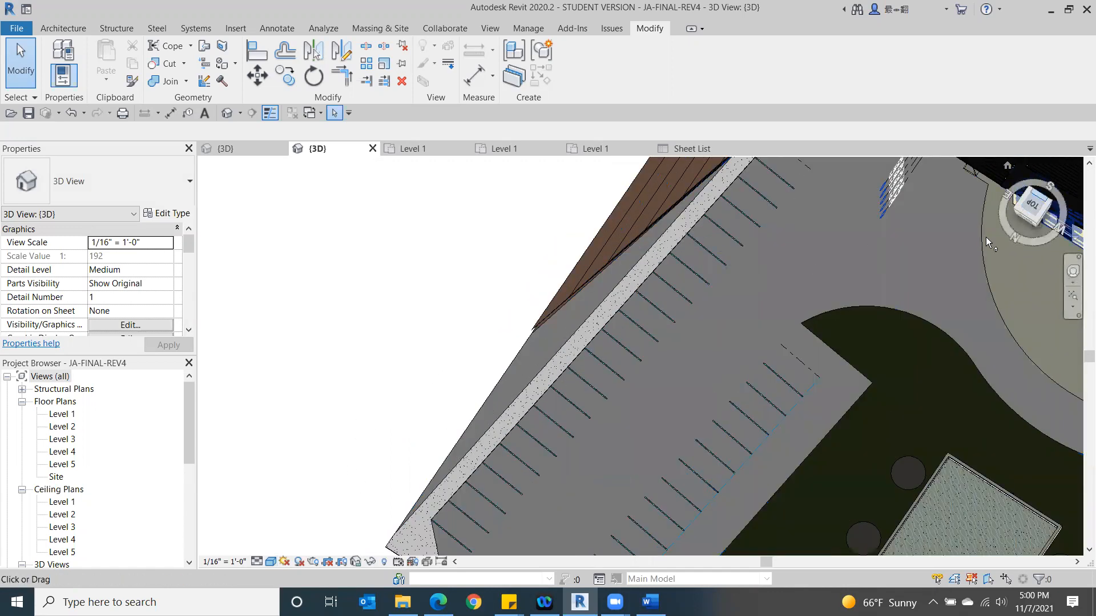
click(1031, 206)
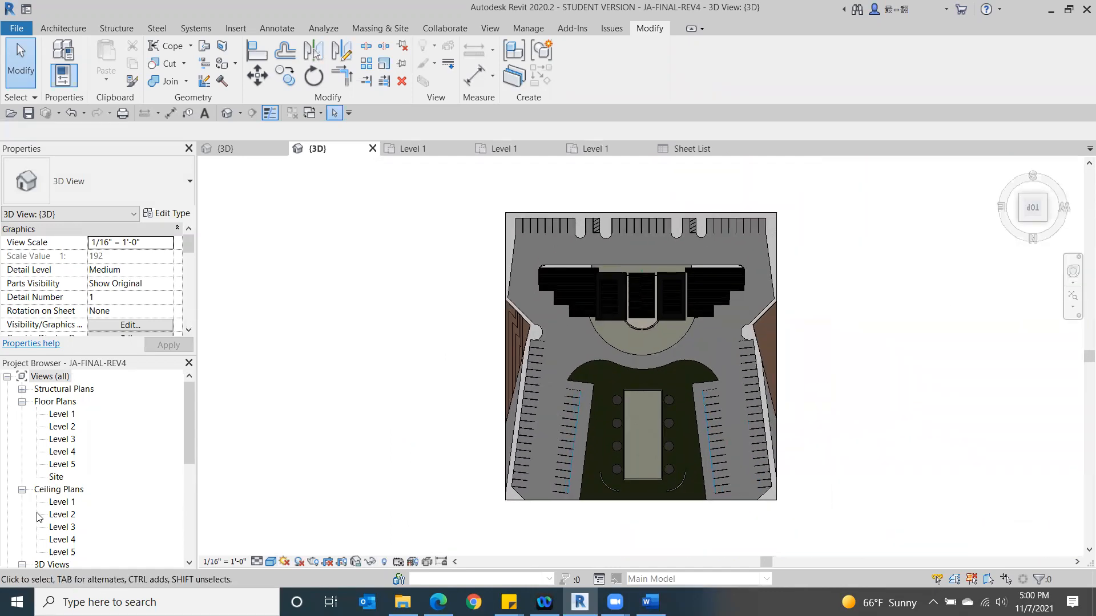
- Open the Site floor plan at the triangular topography subregion beside the parking row
scroll(74, 510, down, 1)
double_click(56, 466)
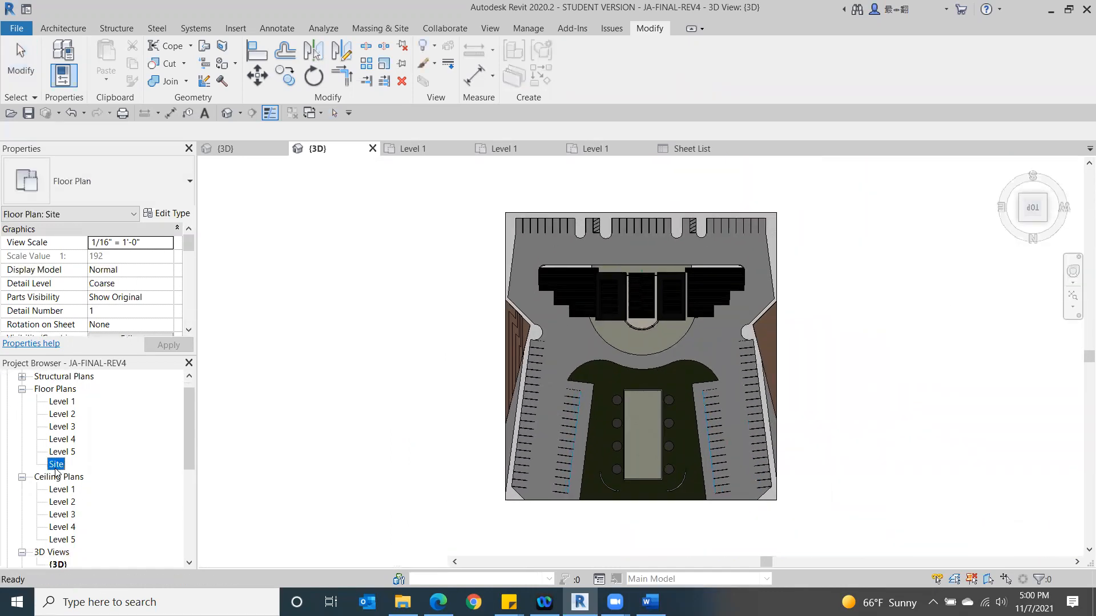
scroll(516, 394, up, 2)
scroll(516, 394, up, 2)
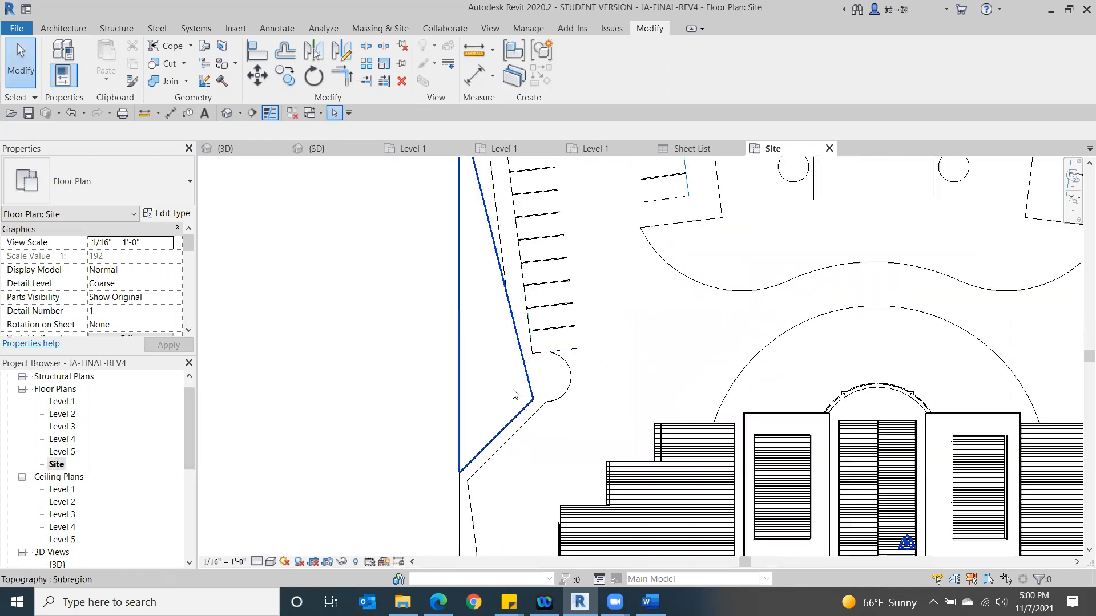
- Inspect the boundary sketch of the triangular topography subregion beside the parking row, cancel the boundary edit and deselect the subregion
click(514, 393)
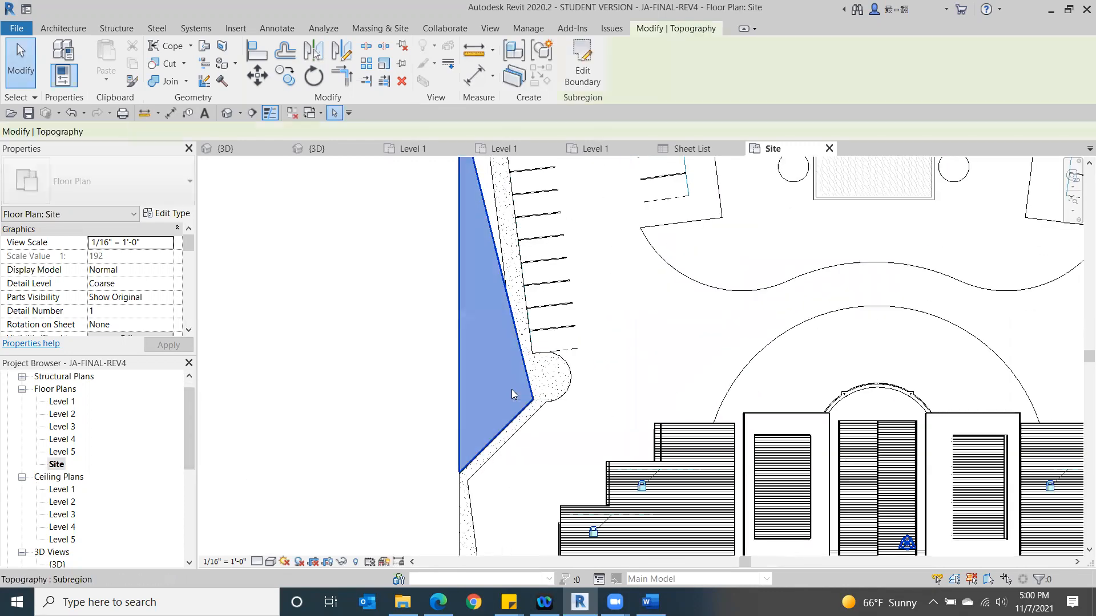
click(587, 66)
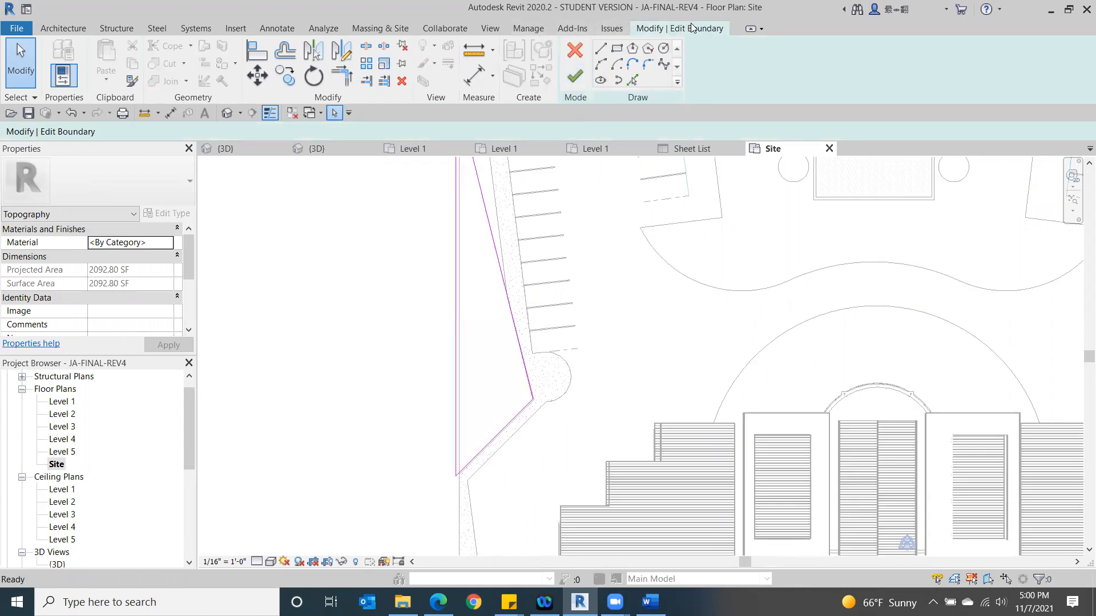
double_click(691, 28)
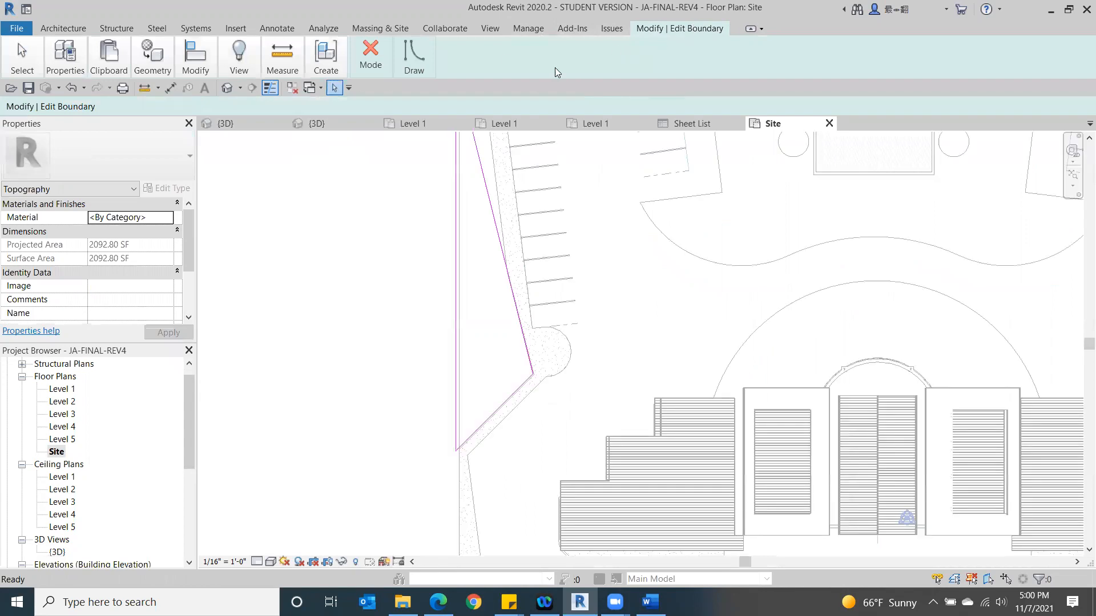
click(751, 29)
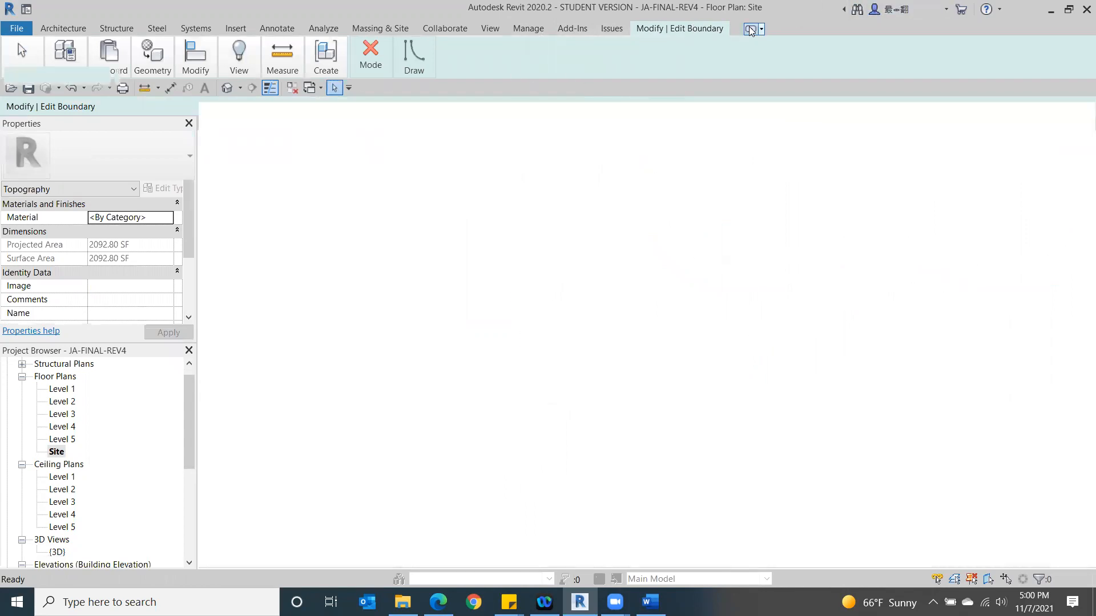
click(750, 29)
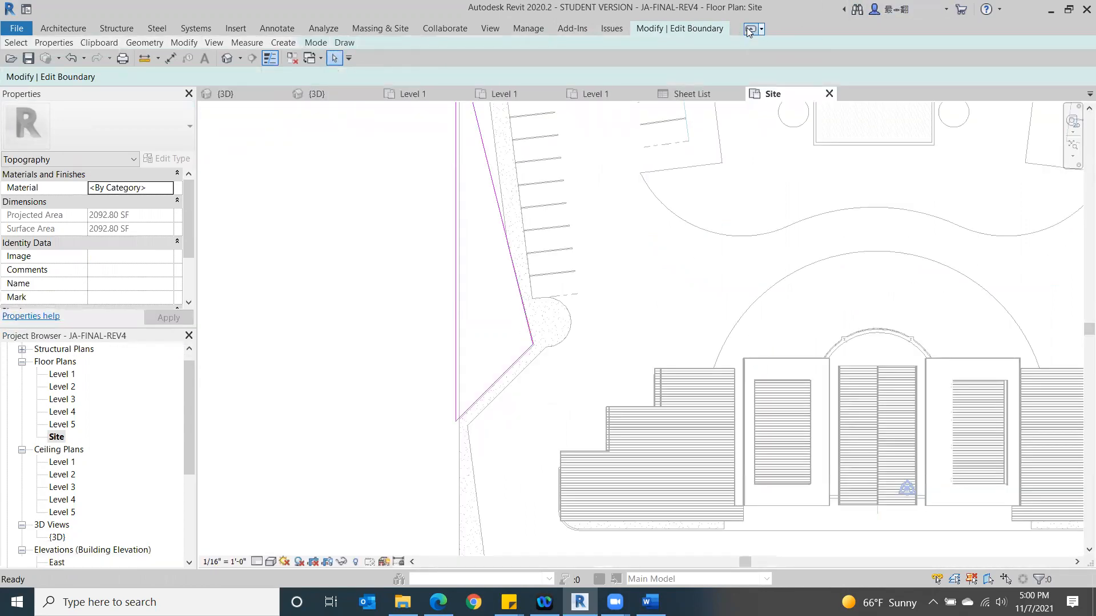
click(750, 29)
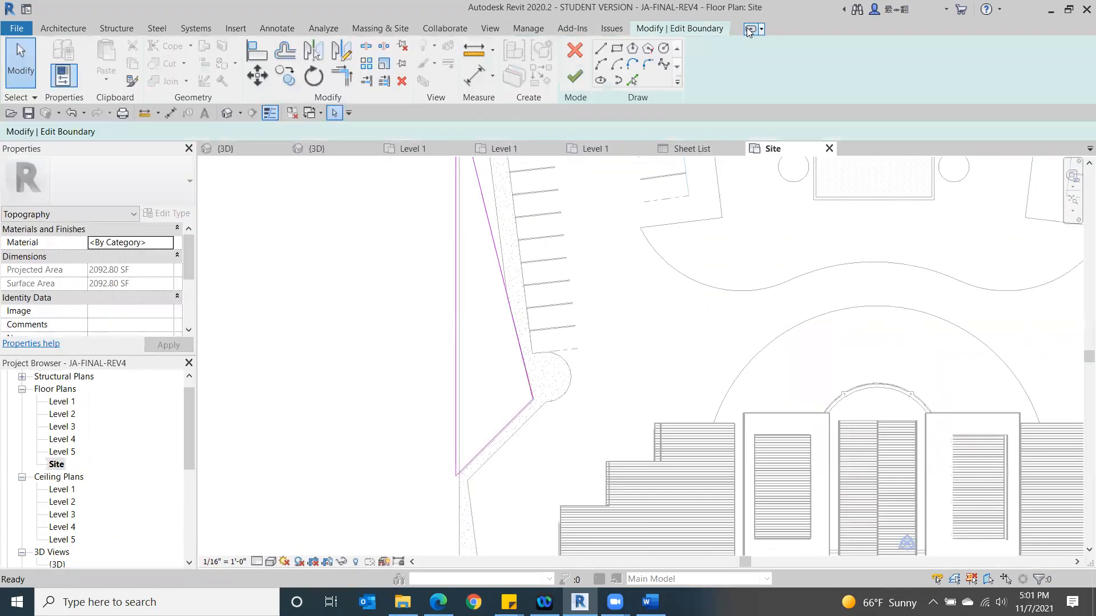
click(575, 52)
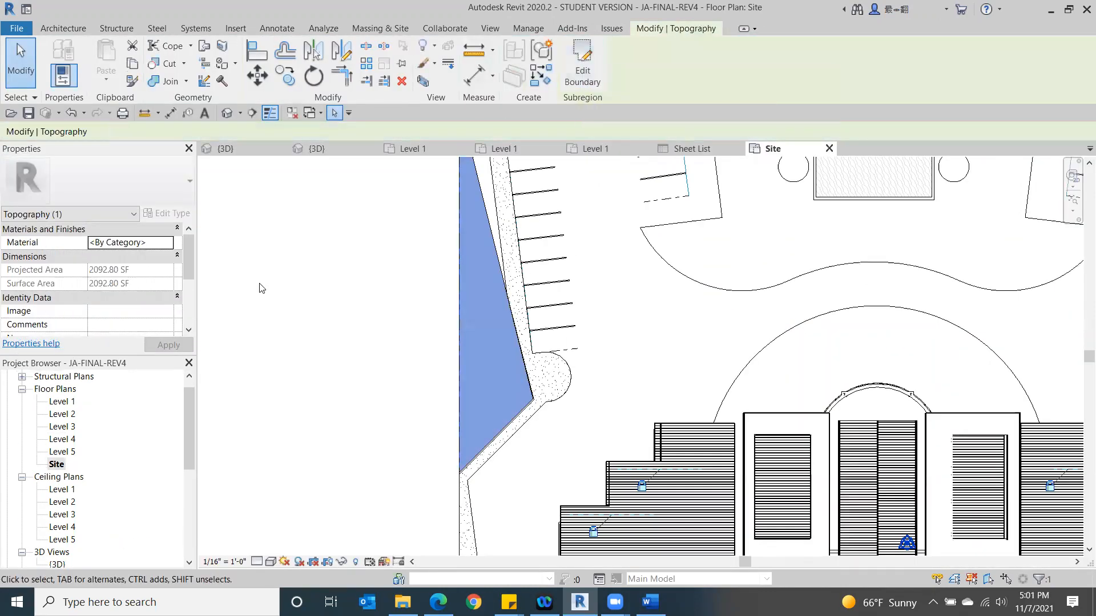
click(286, 310)
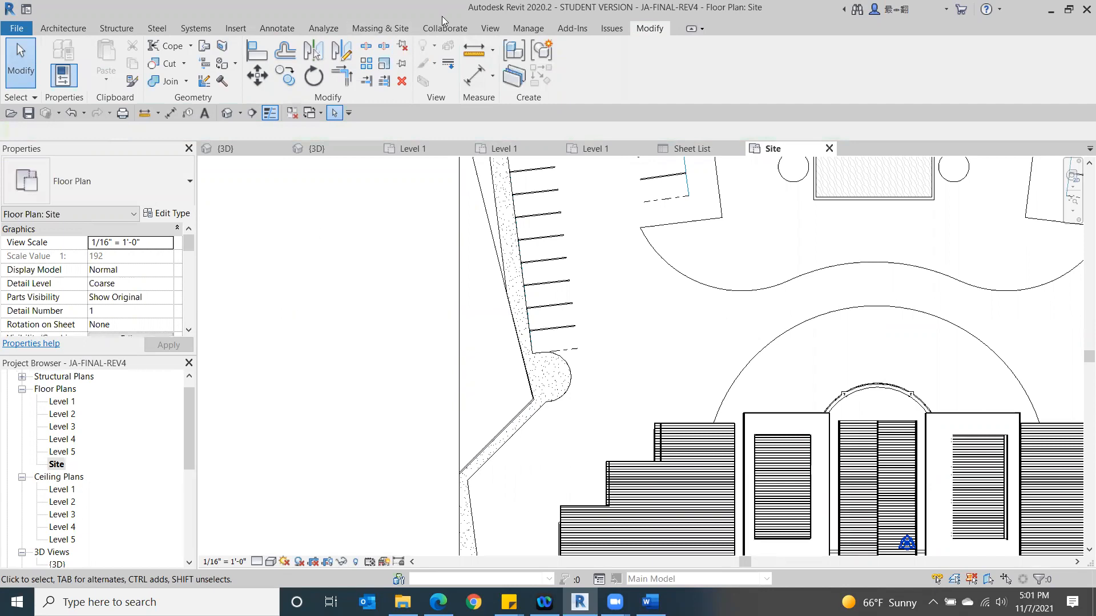
- Check the triangular subregion's boundary sketch again, discard the boundary edit, then reselect and deselect the subregion
click(388, 31)
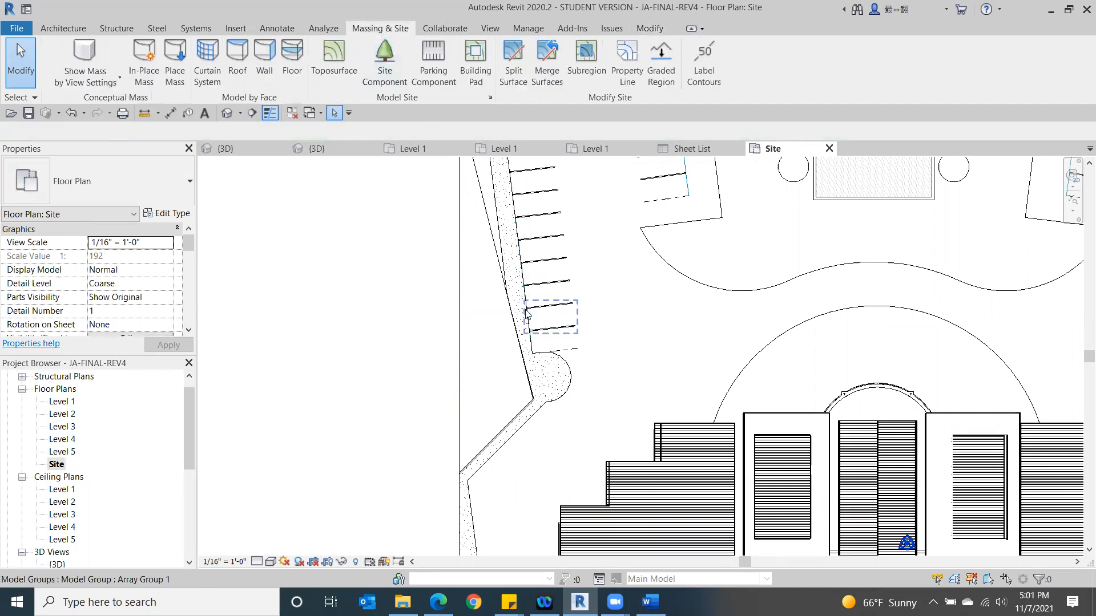
click(494, 330)
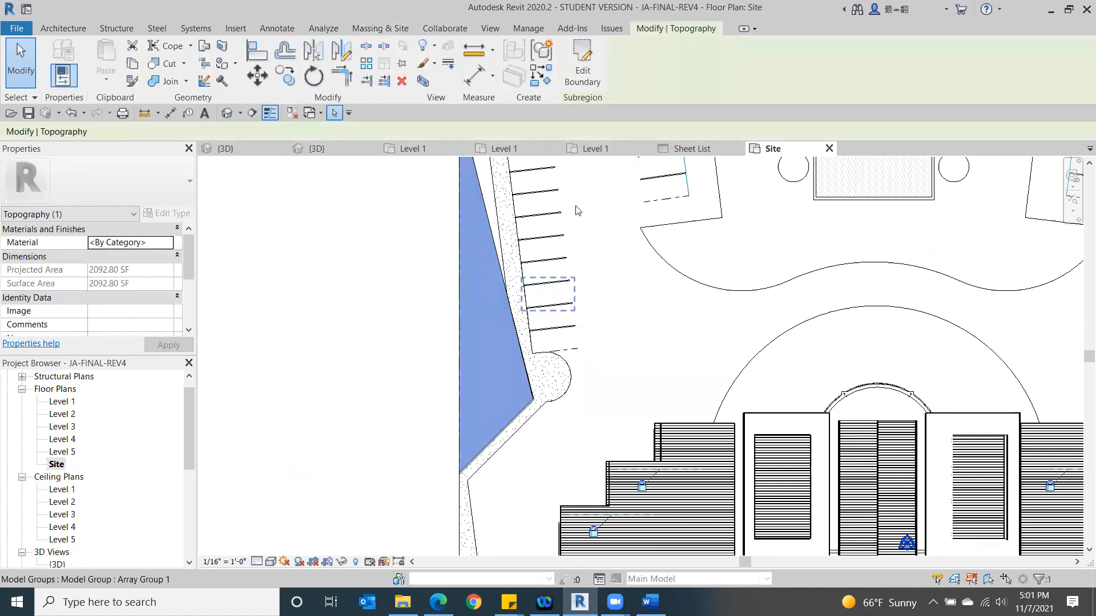
click(579, 61)
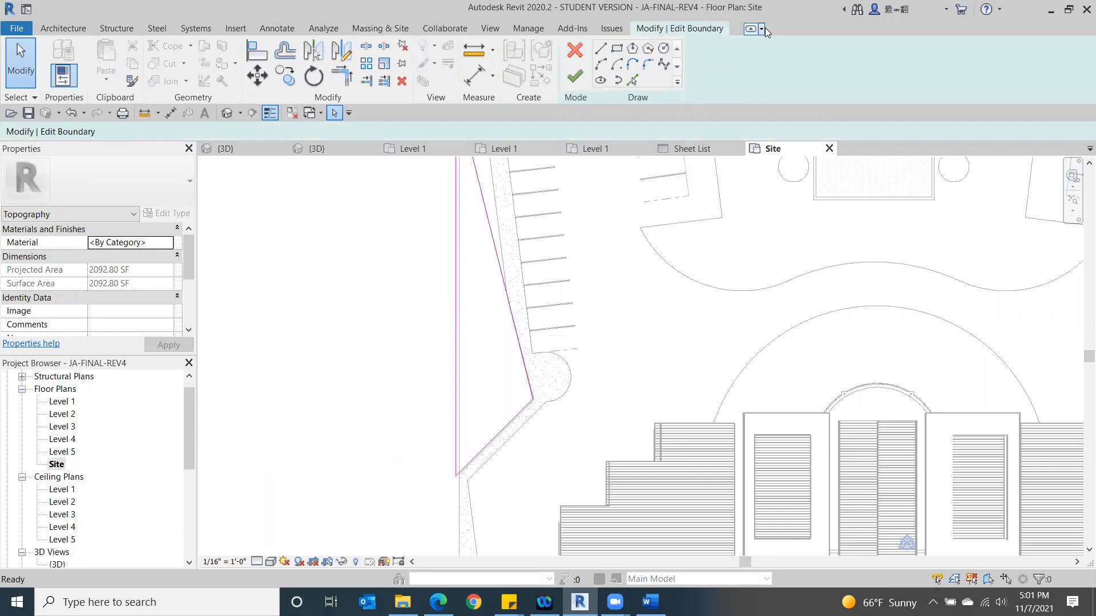
click(574, 53)
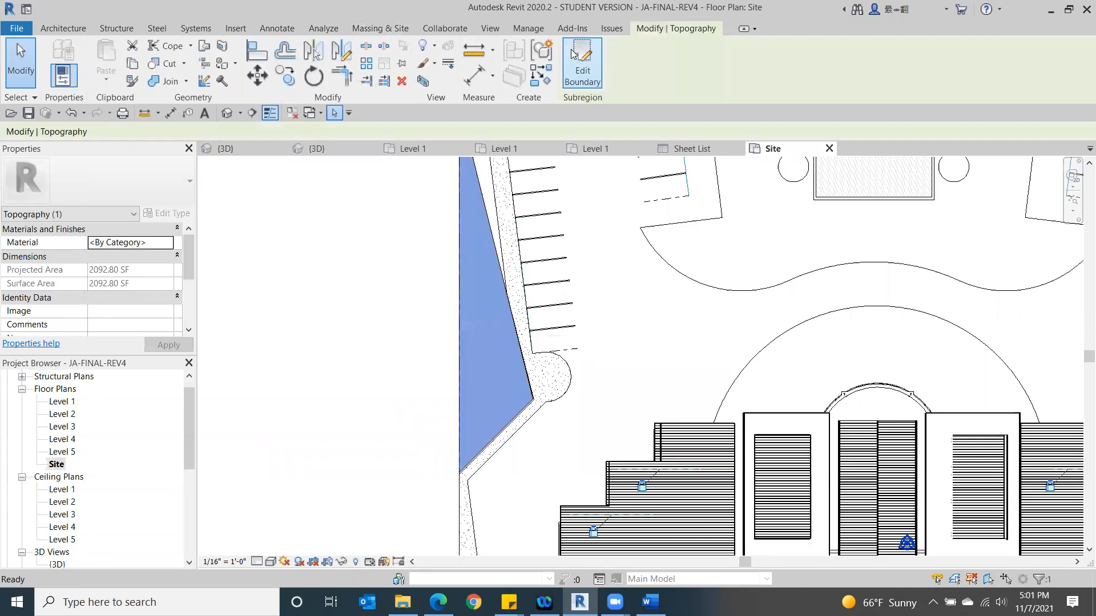
click(319, 274)
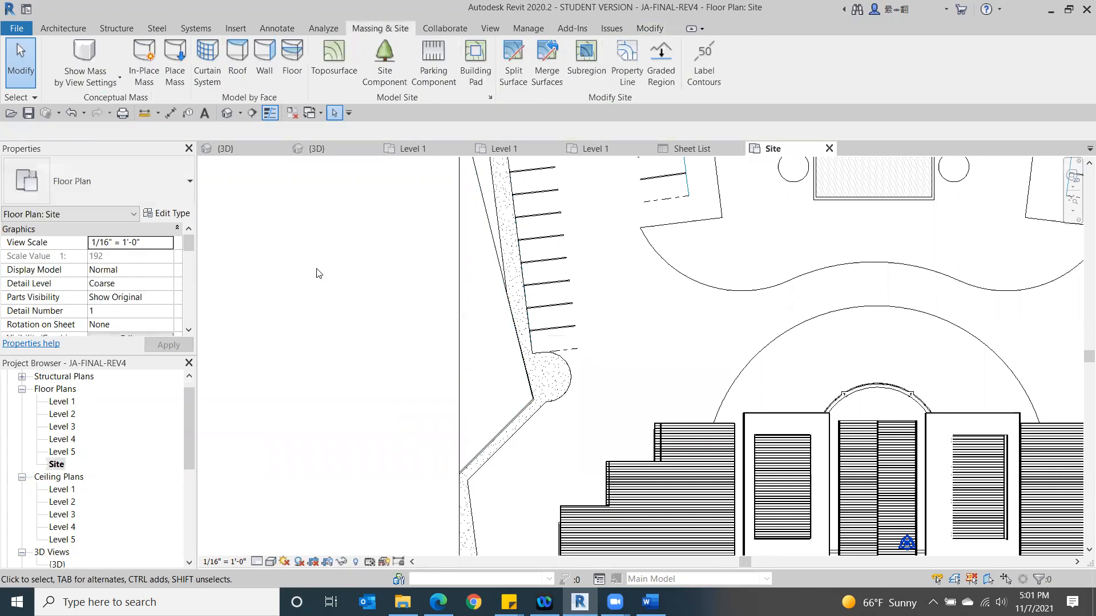
click(471, 220)
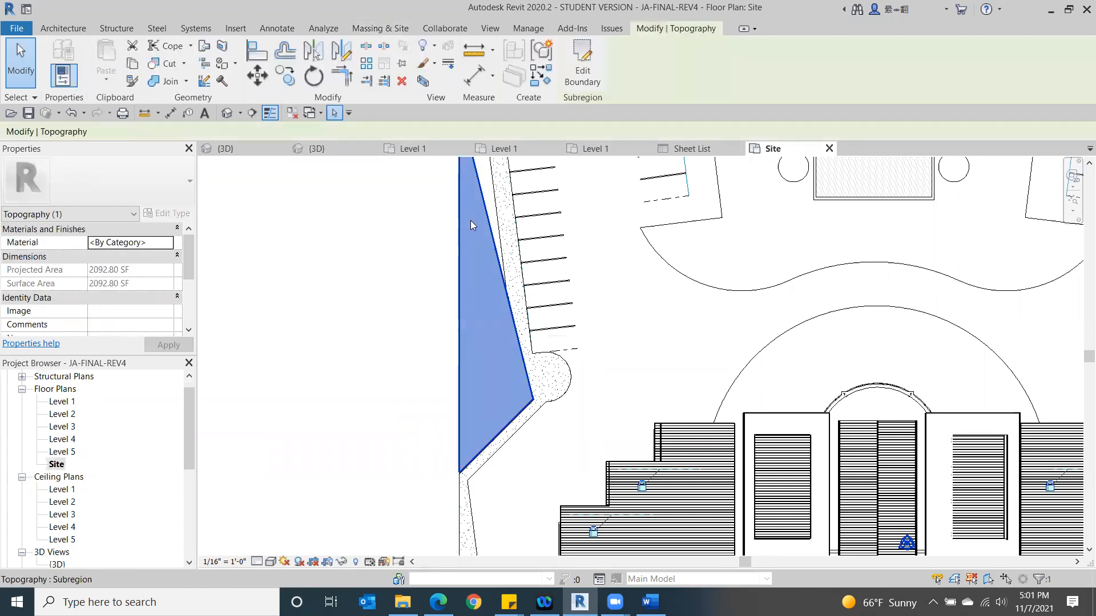
click(370, 263)
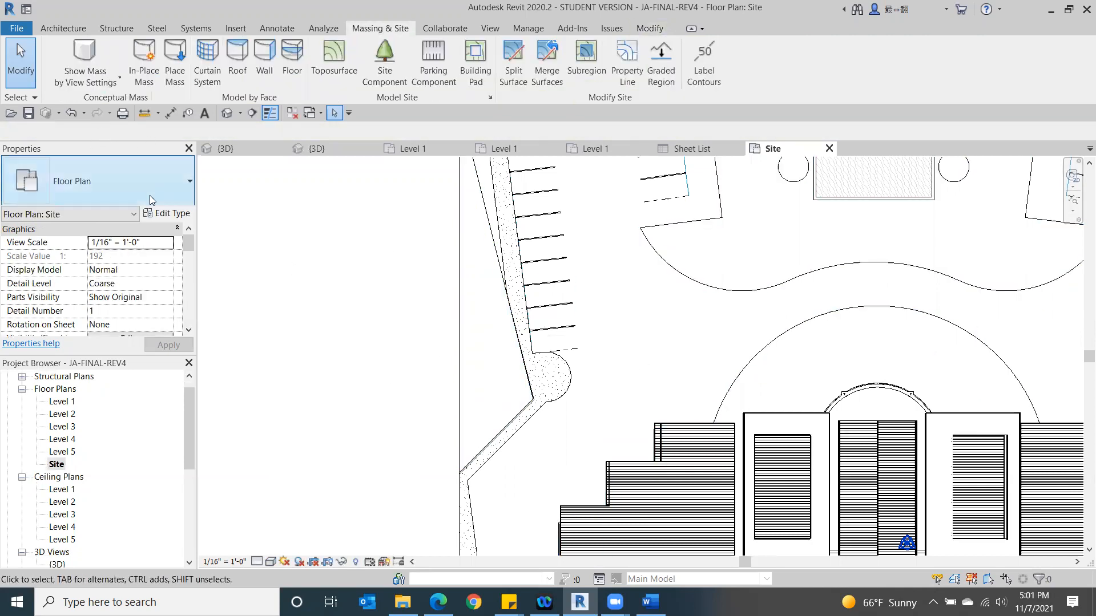
- In the 3D view, edit the contoured brown toposurface by placing a 0' 0" absolute-elevation point at its pointed end along the parking row, and finish the surface
click(226, 114)
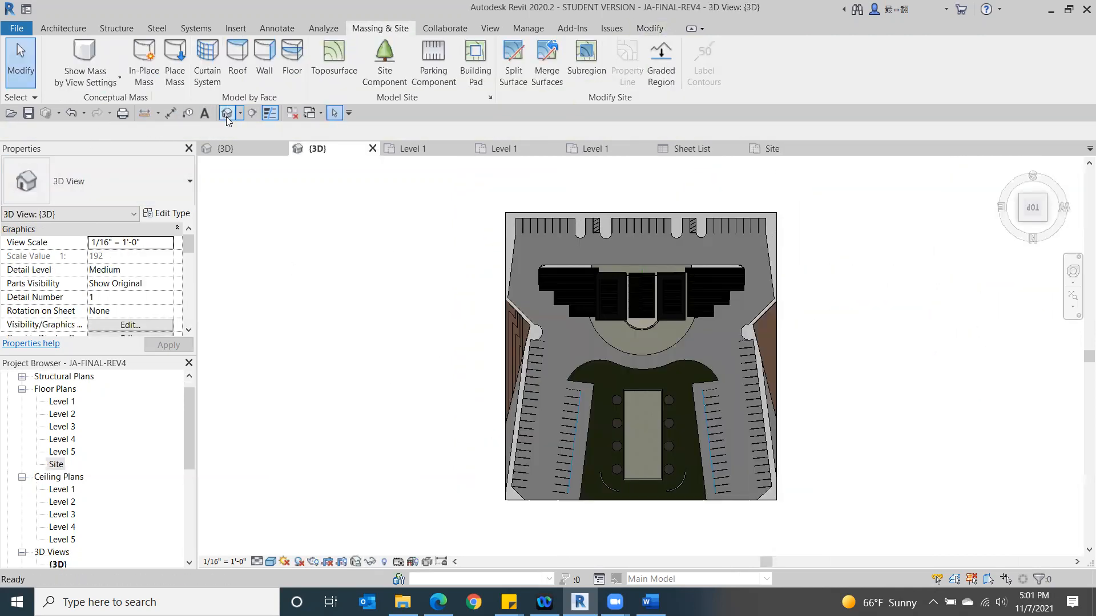
click(507, 350)
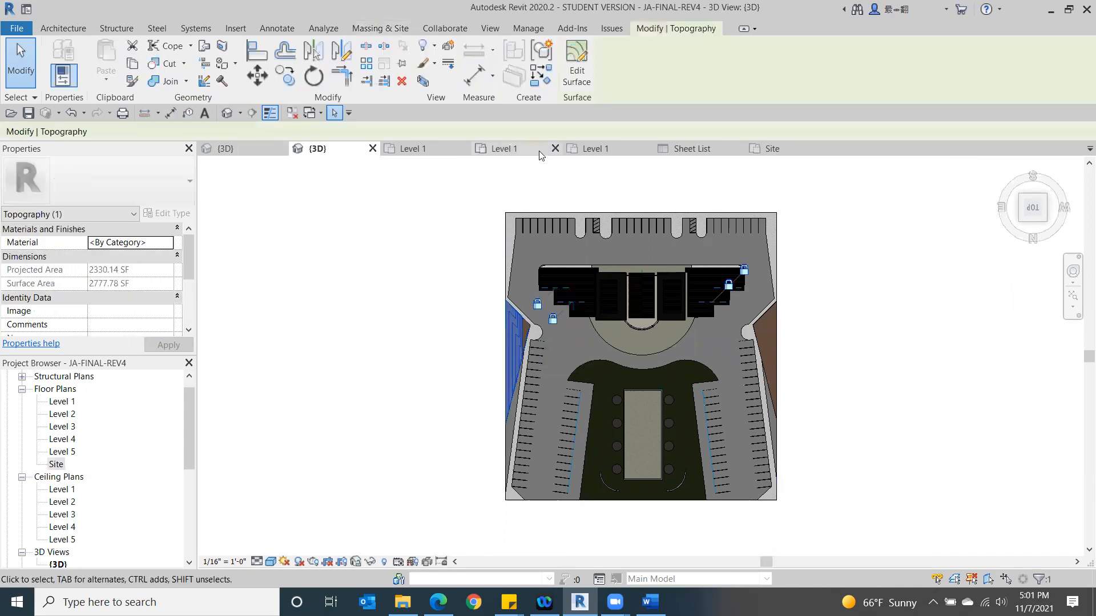
click(575, 76)
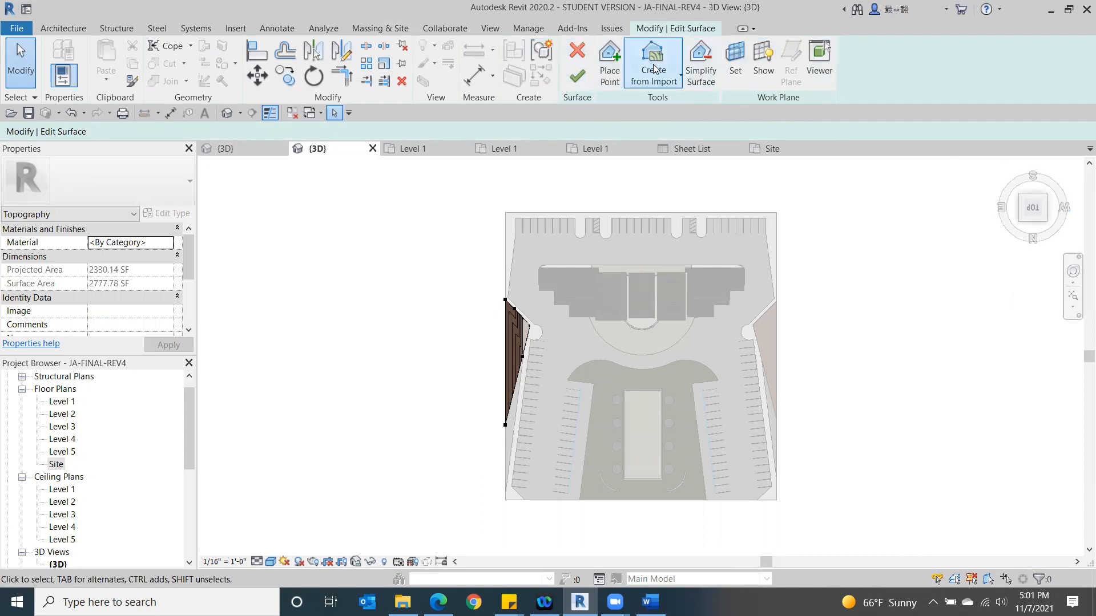
click(609, 60)
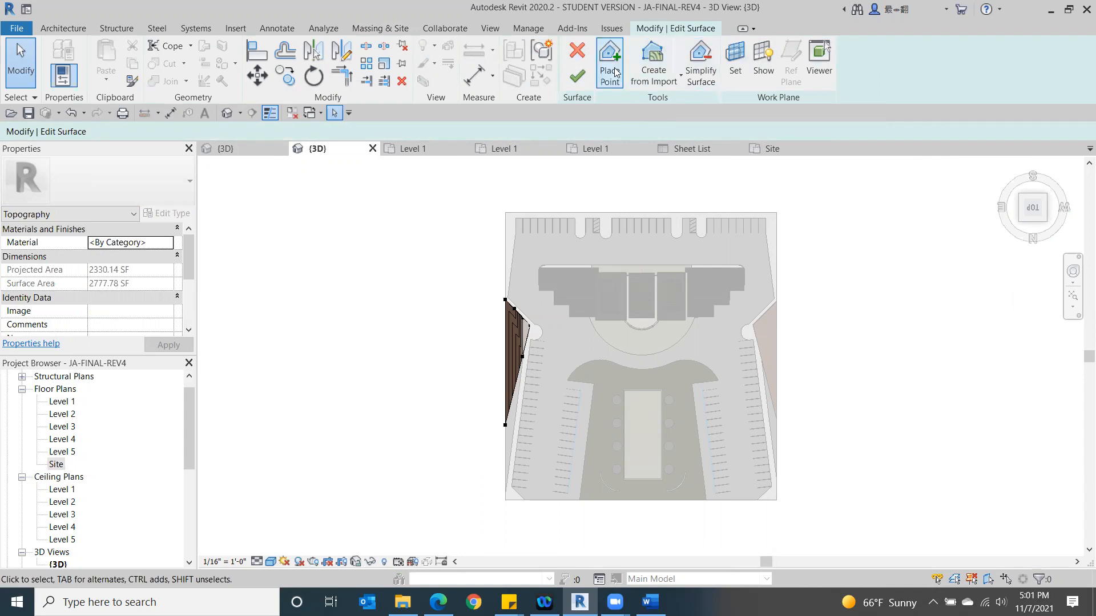
scroll(515, 450, up, 5)
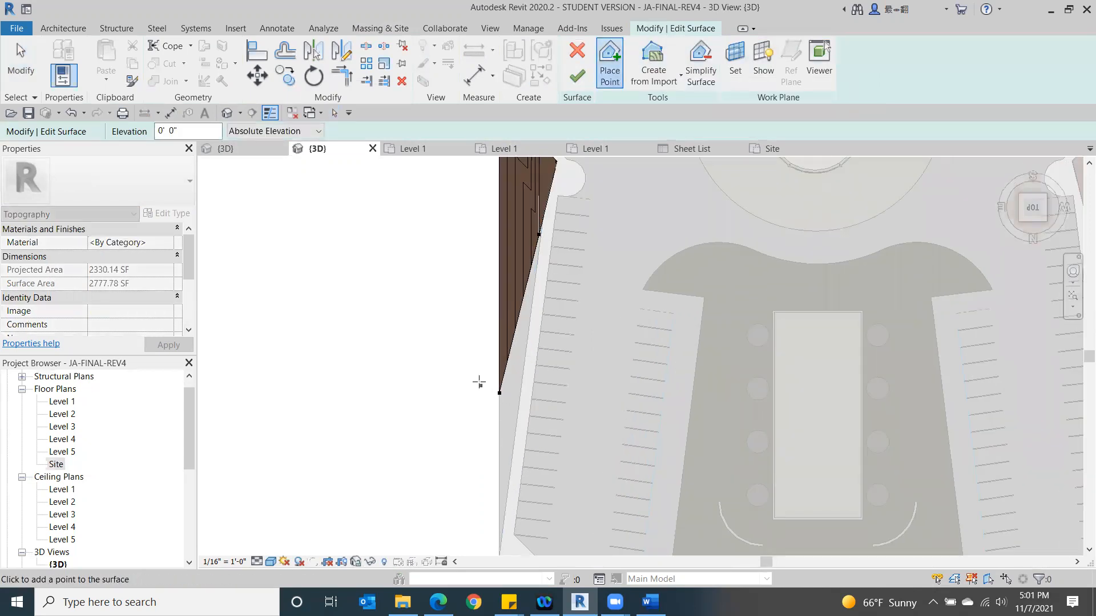
click(533, 410)
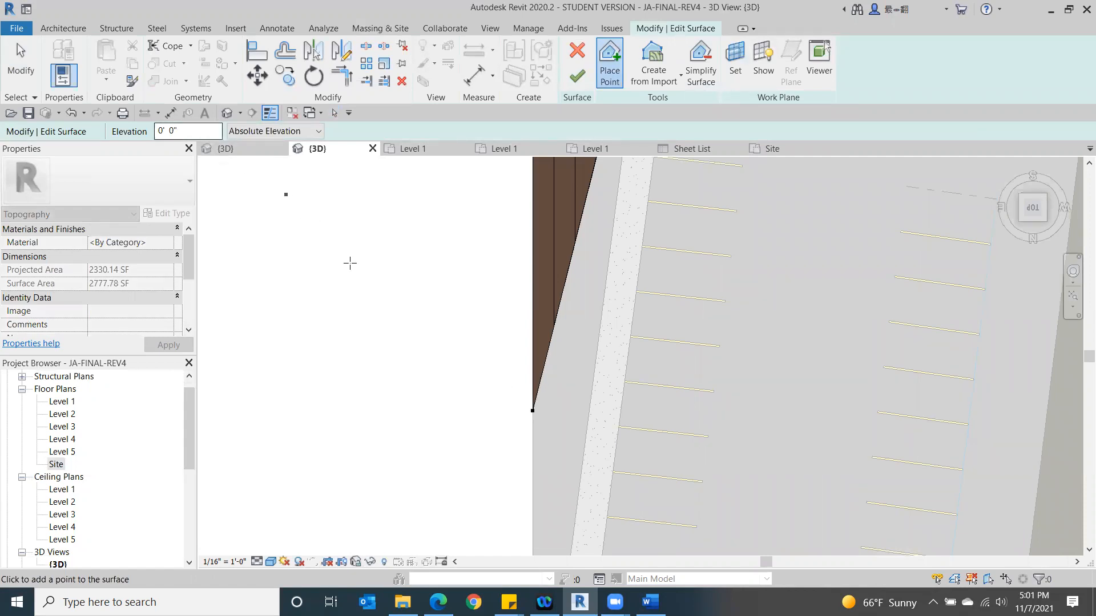
click(533, 410)
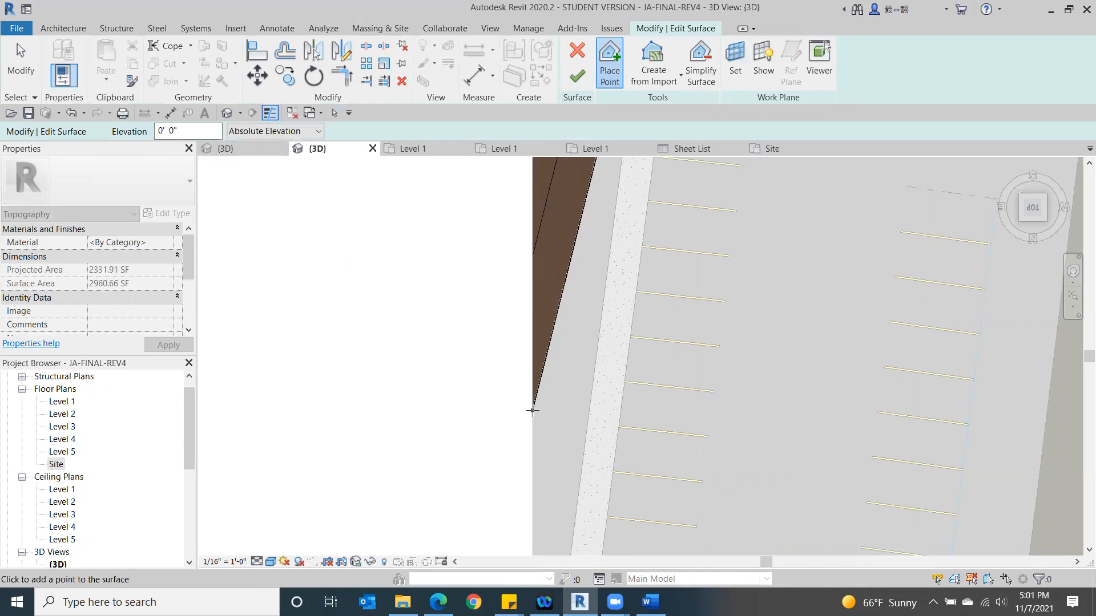
click(577, 76)
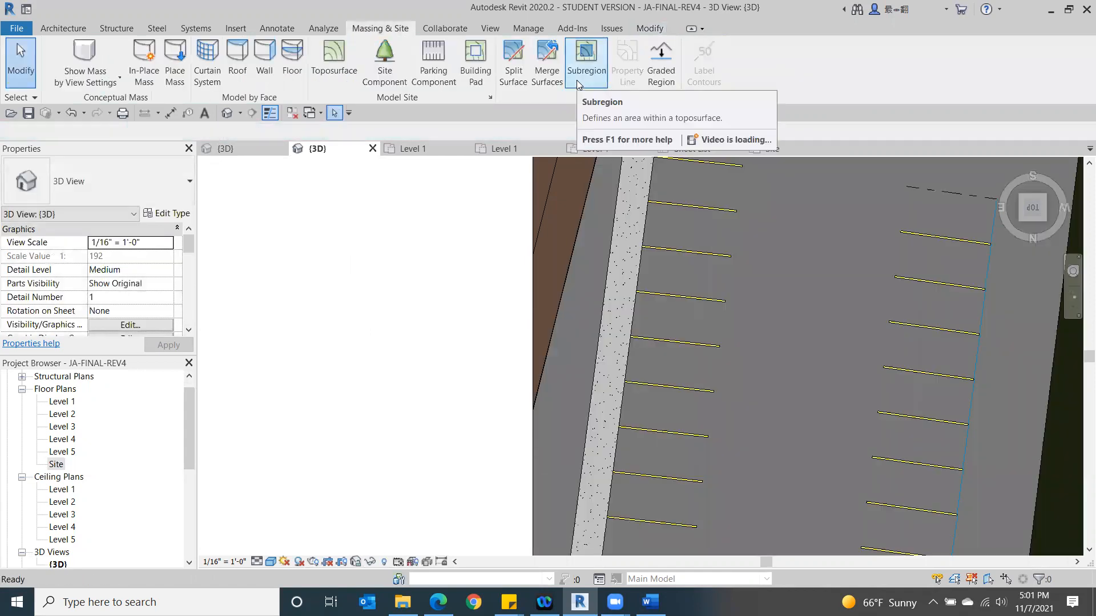
- Examine the edited brown mound's slope in 3D from the back, the left side and a raised right-side angle
click(1035, 221)
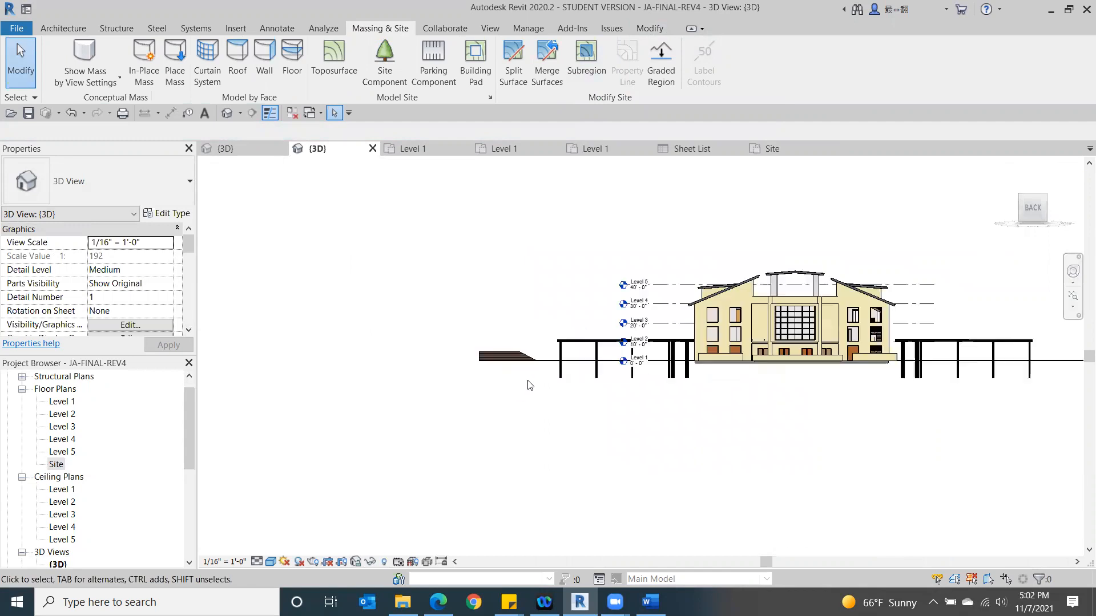
scroll(528, 385, up, 3)
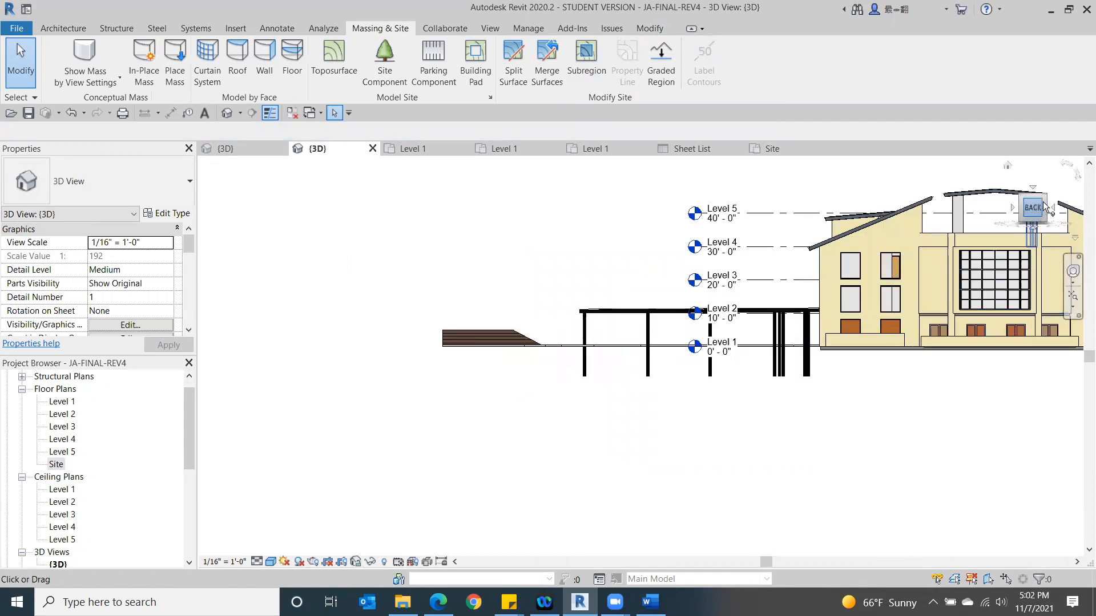
click(1025, 218)
mouse_move(1031, 212)
mouse_down()
mouse_move(1030, 224)
mouse_move(983, 246)
mouse_move(1064, 250)
mouse_move(231, 241)
mouse_move(257, 263)
mouse_move(497, 269)
mouse_move(353, 284)
mouse_up()
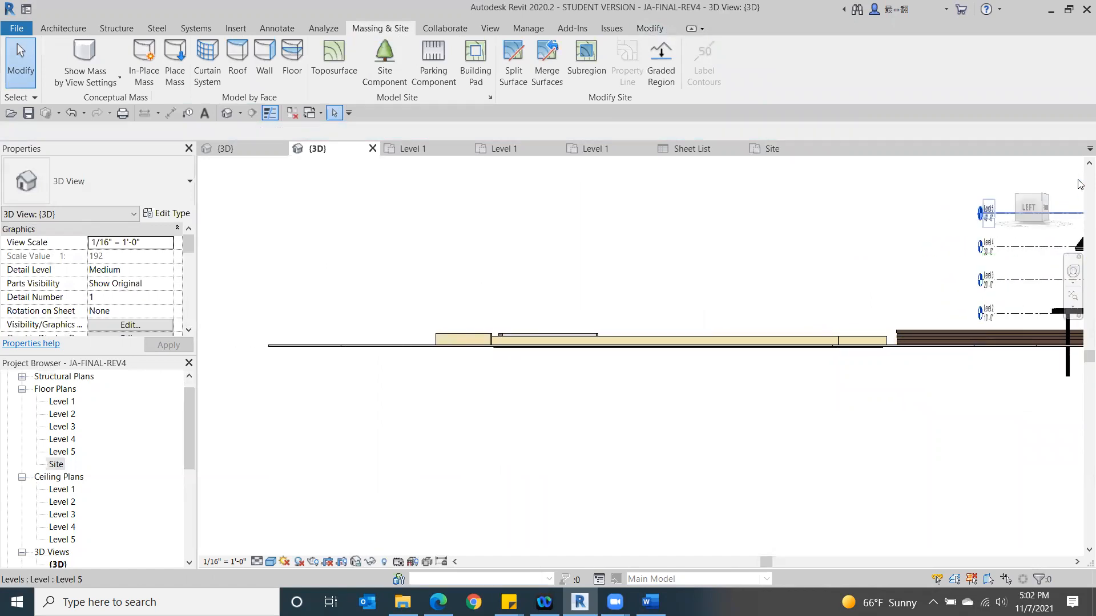
scroll(758, 425, down, 5)
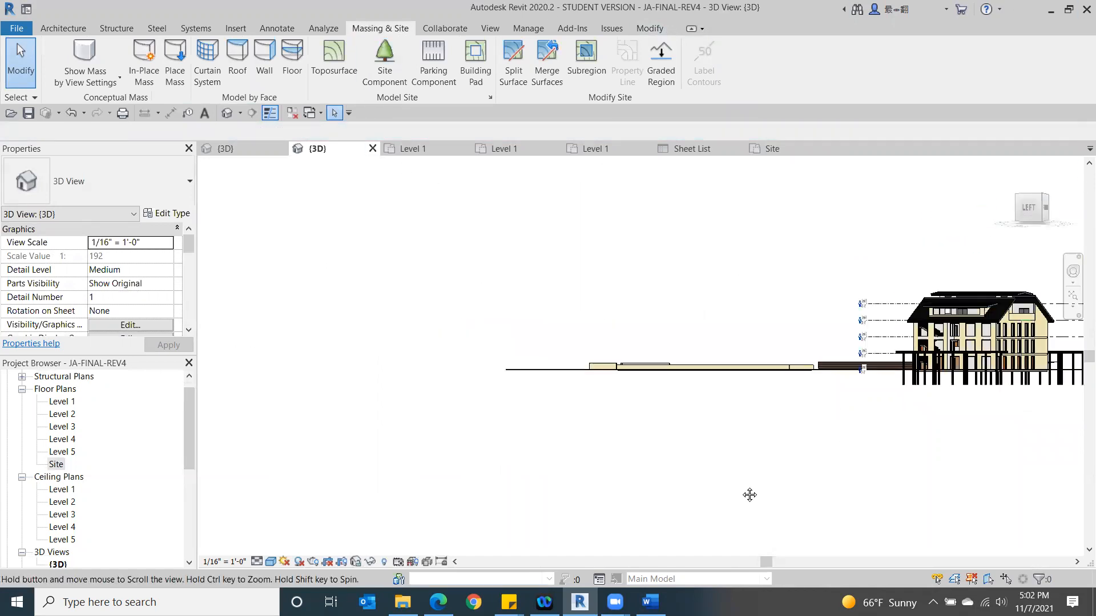
mouse_move(1030, 215)
mouse_down()
mouse_move(819, 245)
mouse_move(588, 222)
mouse_up()
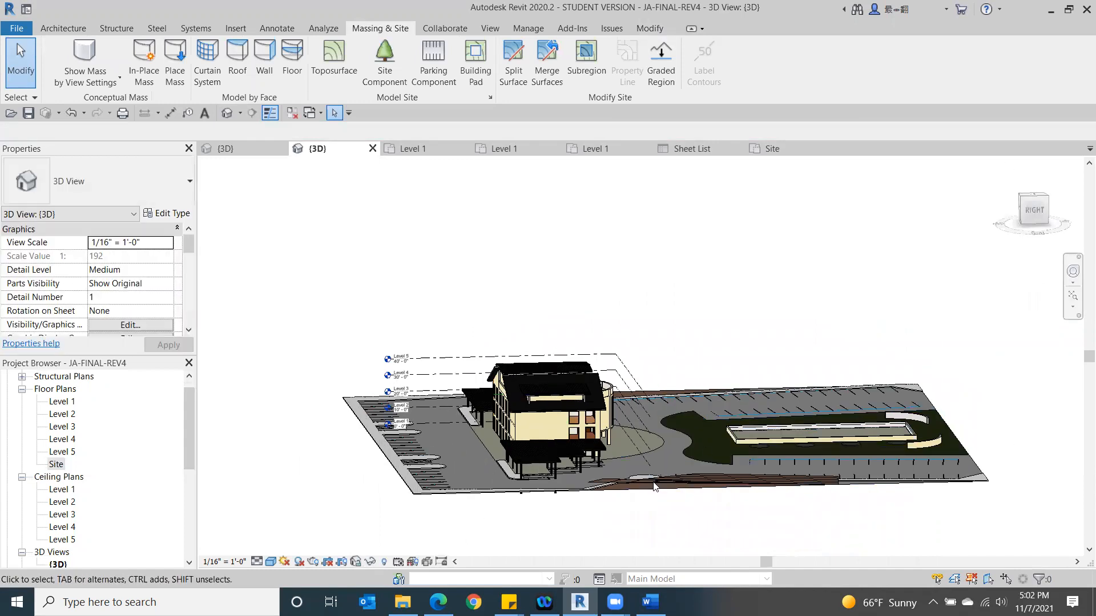
scroll(614, 512, up, 2)
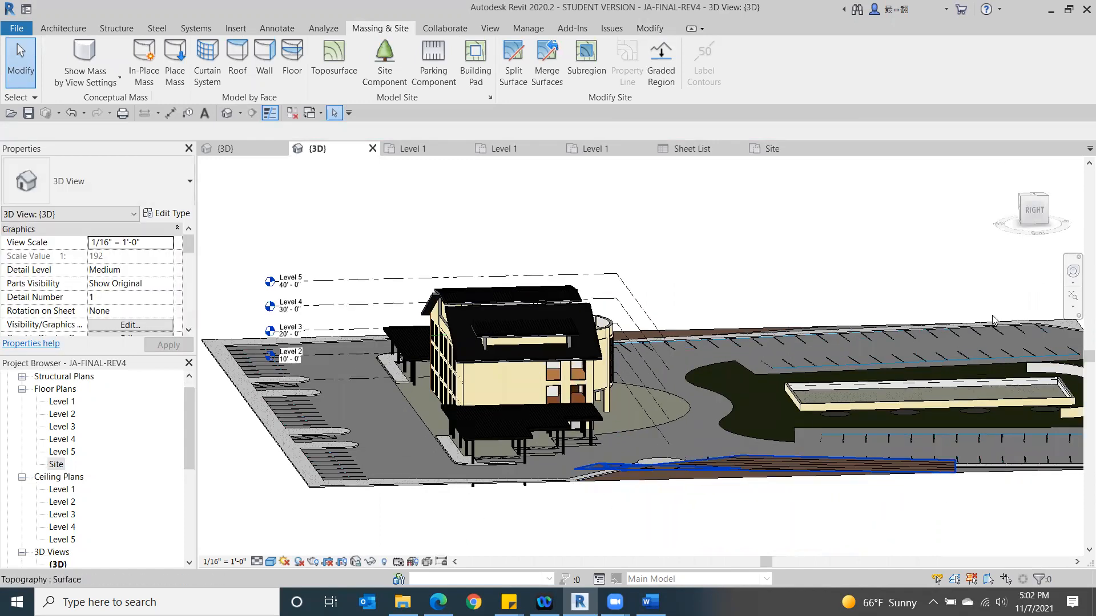
- Add points at 0' 0" absolute elevation on the mound's angled curb edge and at its outer curb corner, and finish the surface
click(639, 473)
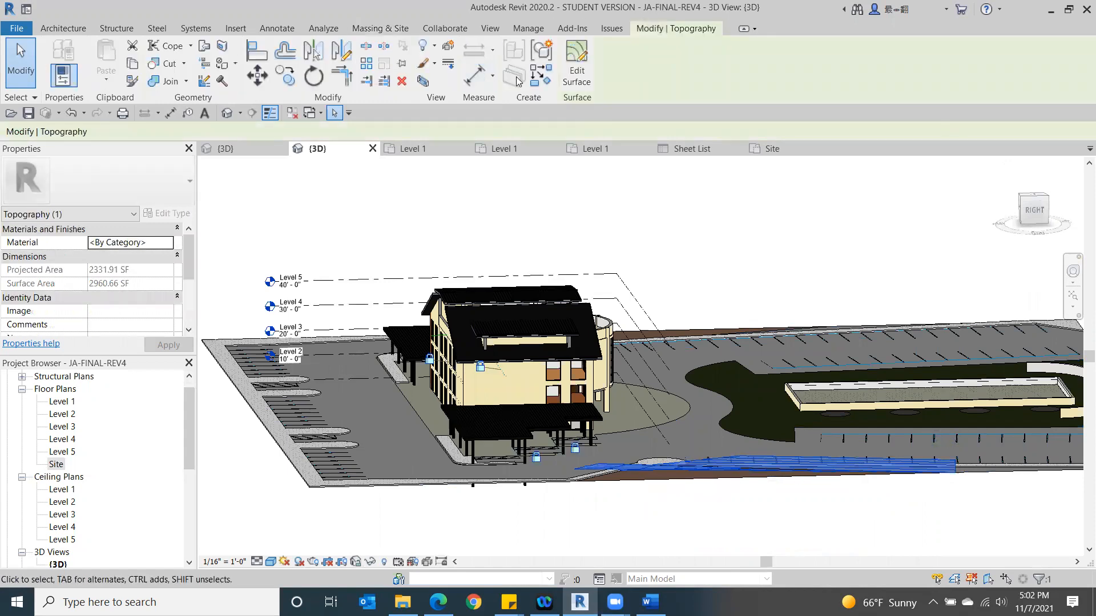
click(576, 62)
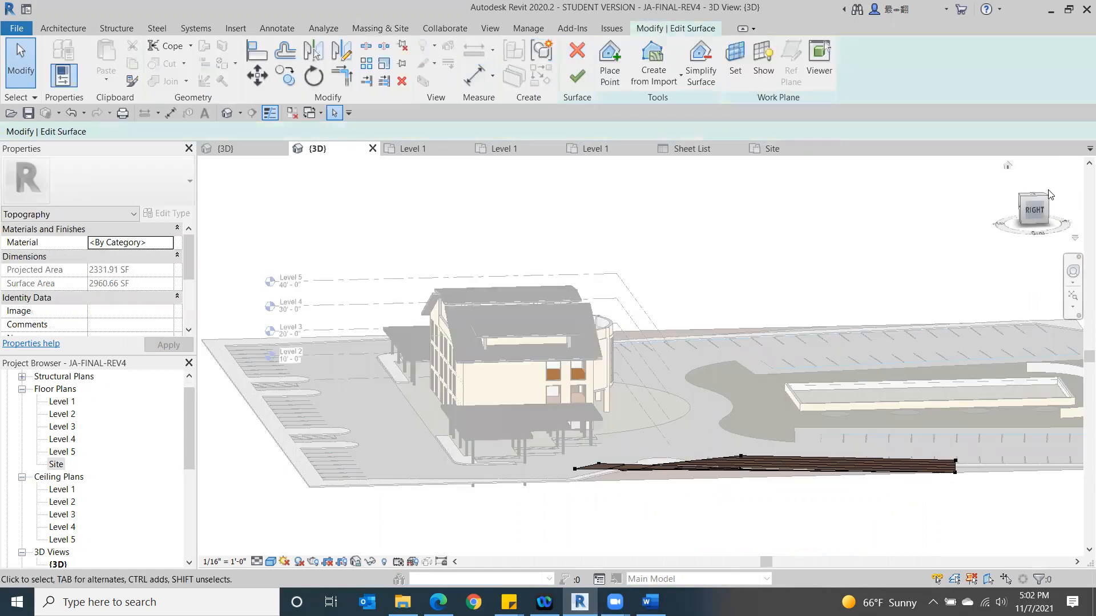
click(1034, 196)
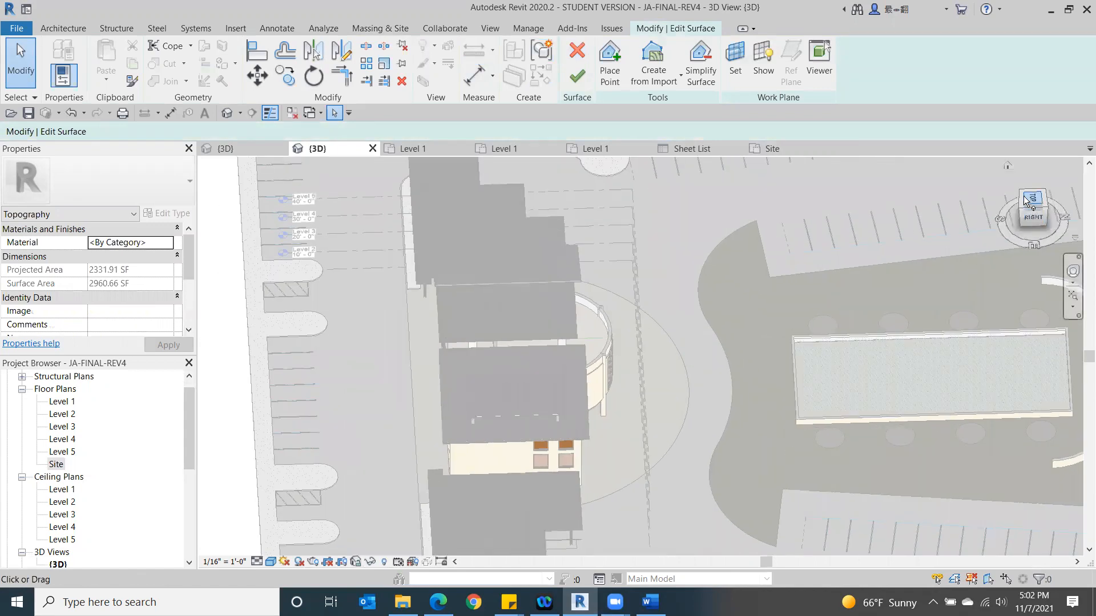
scroll(634, 496, up, 2)
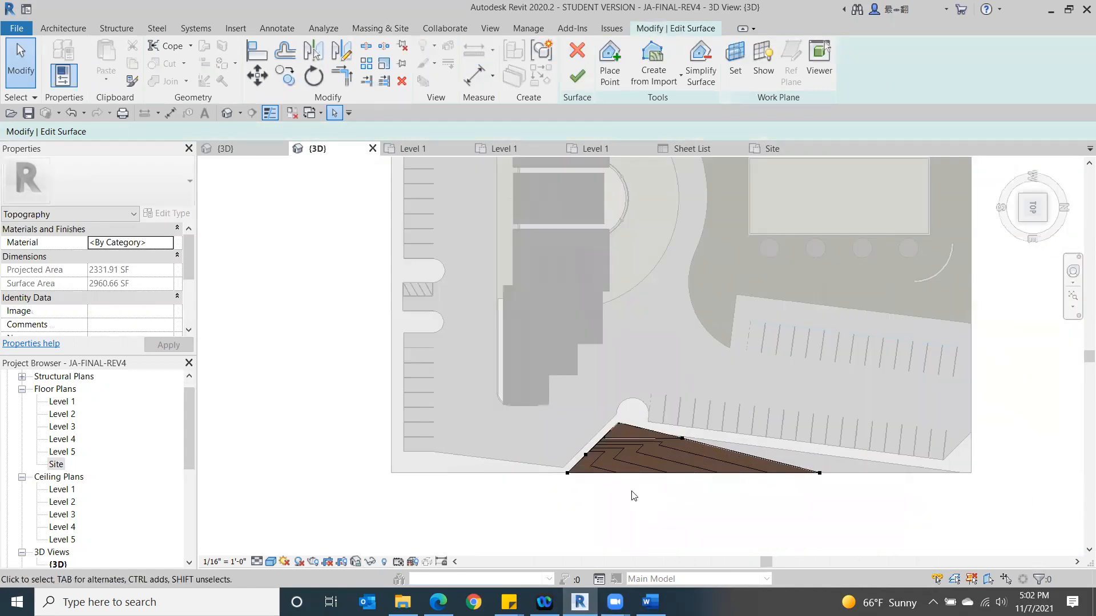
scroll(633, 495, up, 1)
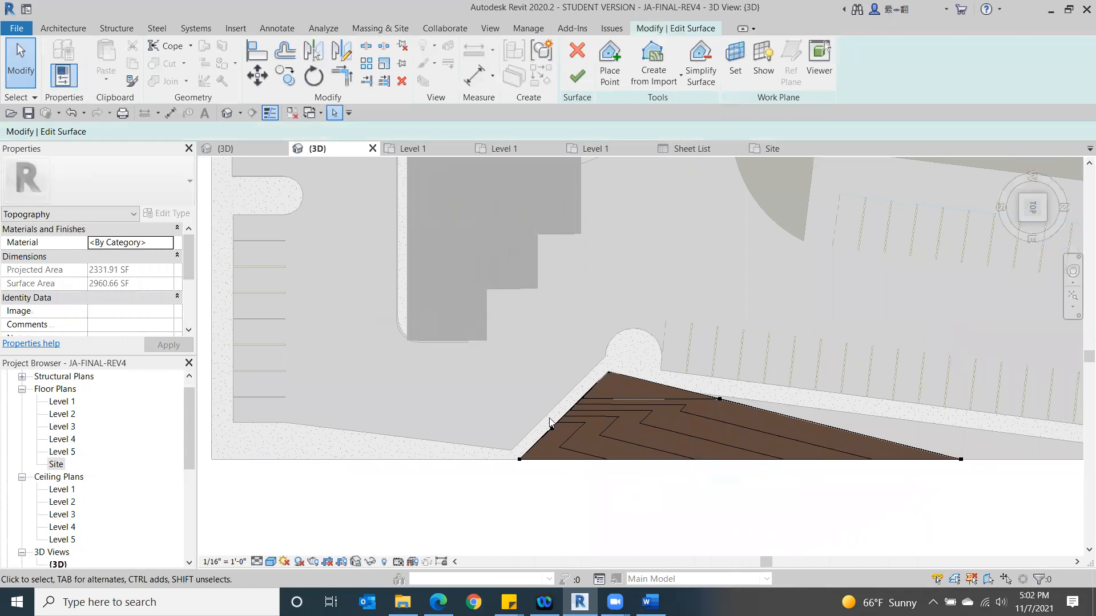
click(609, 63)
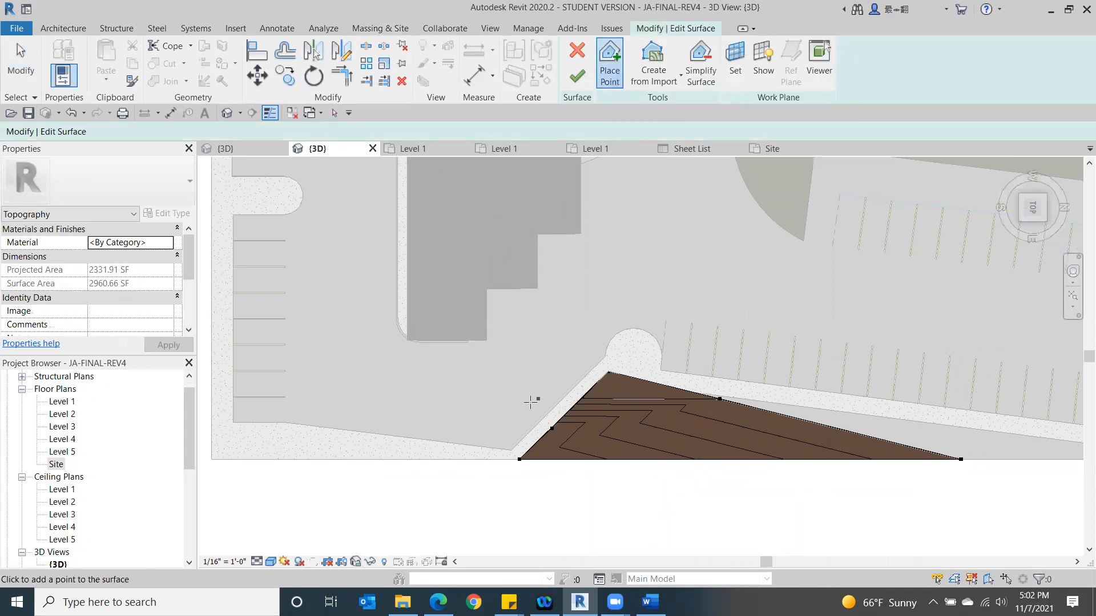
click(550, 429)
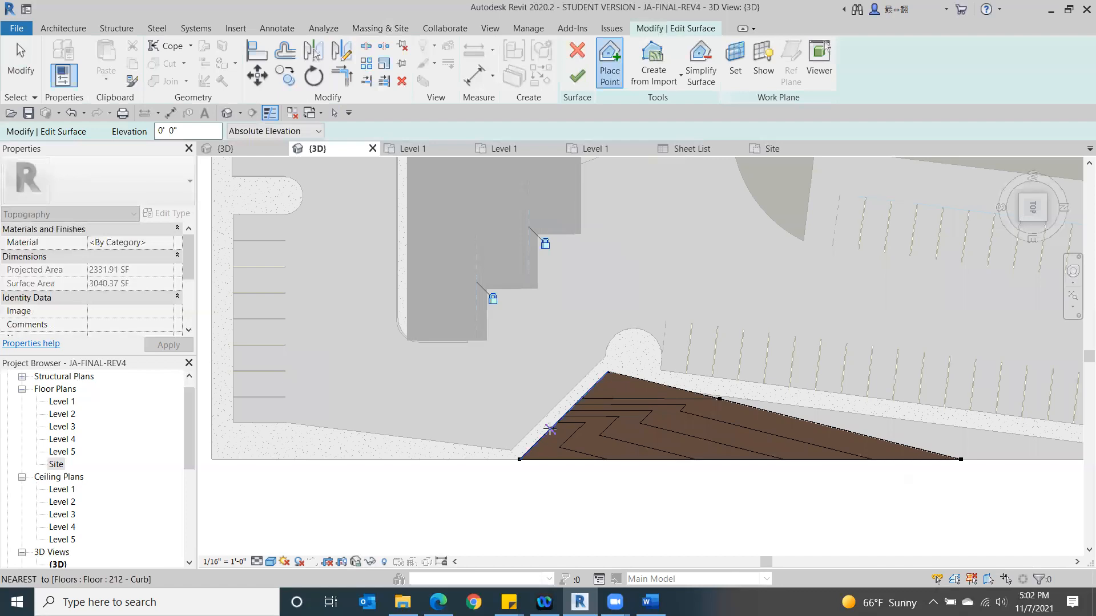
click(520, 460)
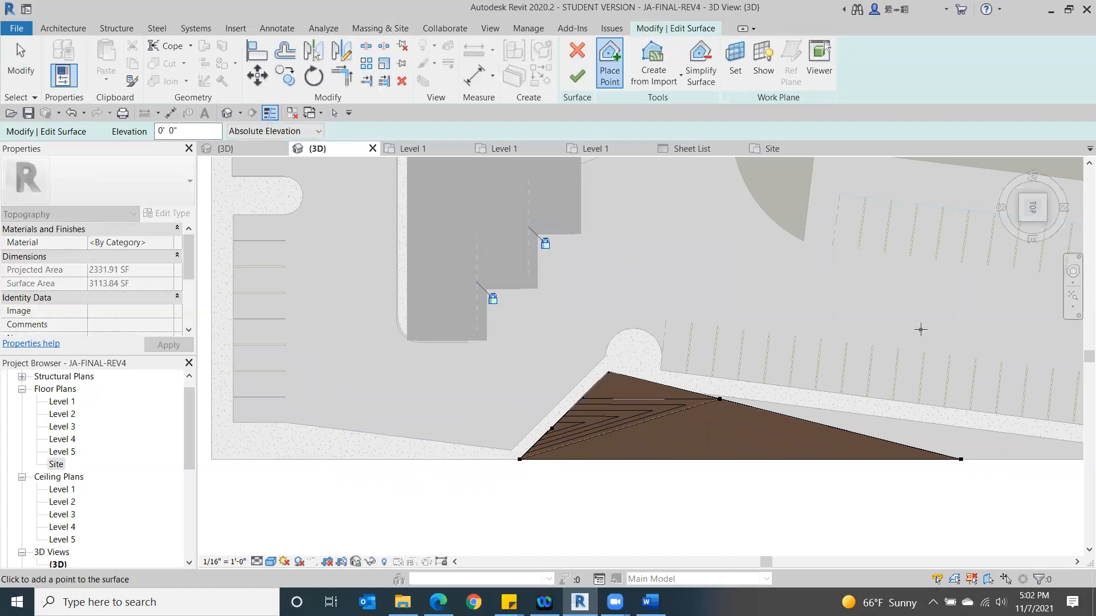
click(578, 76)
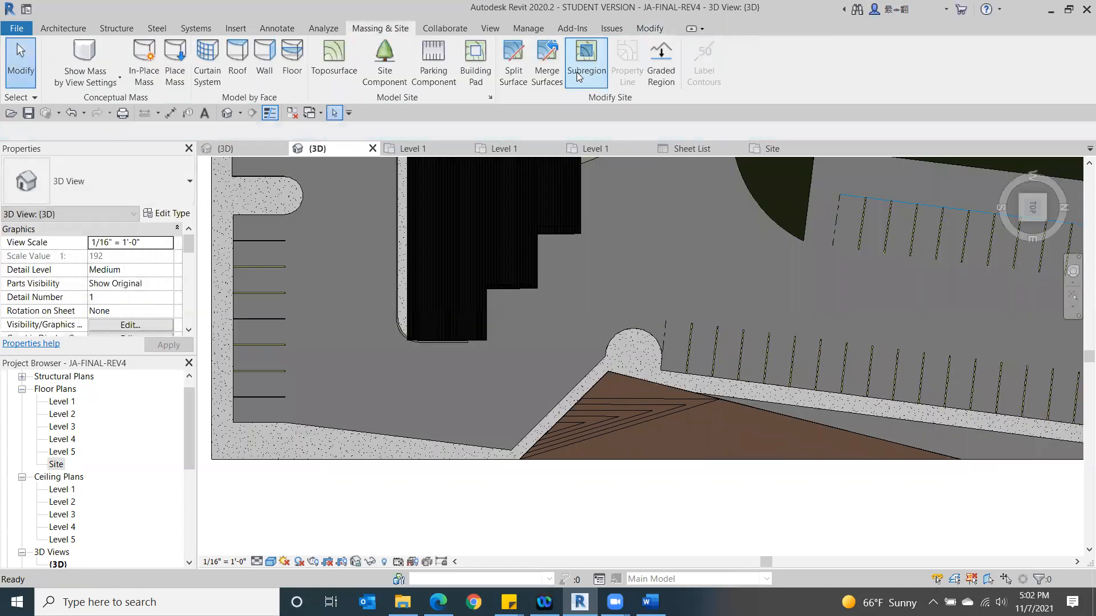
- Examine the reshaped mound and the building in 3D from raised corners and straight on from the back
click(1023, 221)
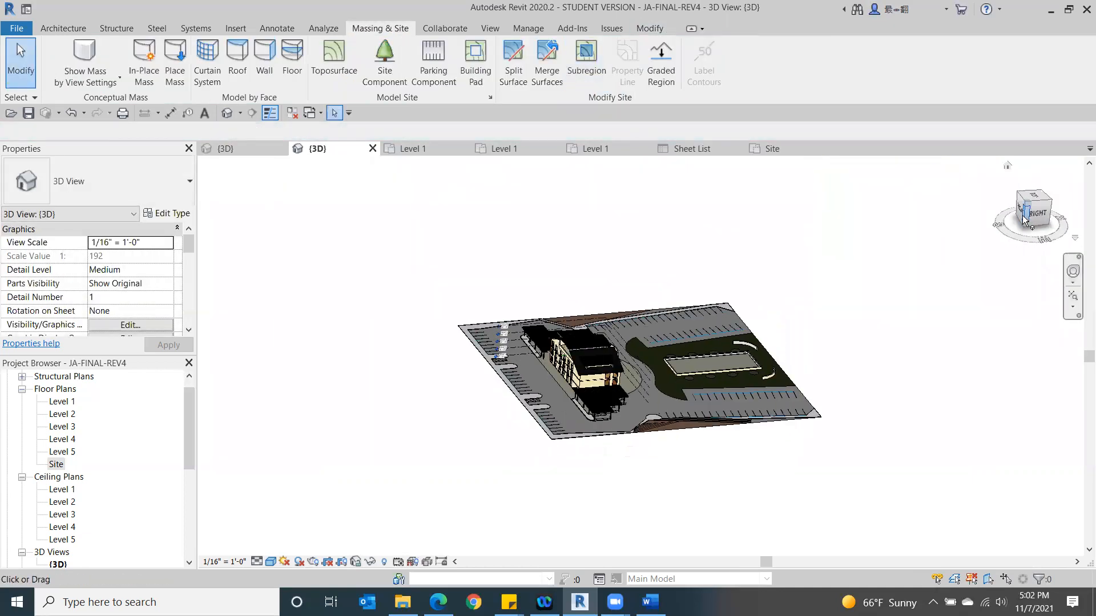
click(1023, 218)
drag(1039, 251, 562, 388)
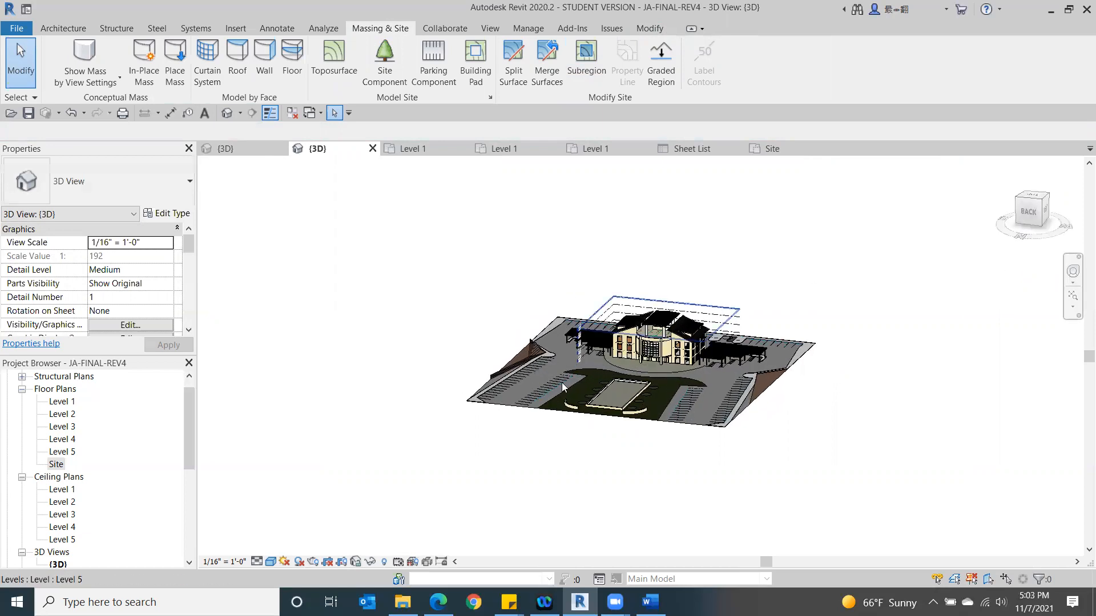
scroll(562, 387, up, 5)
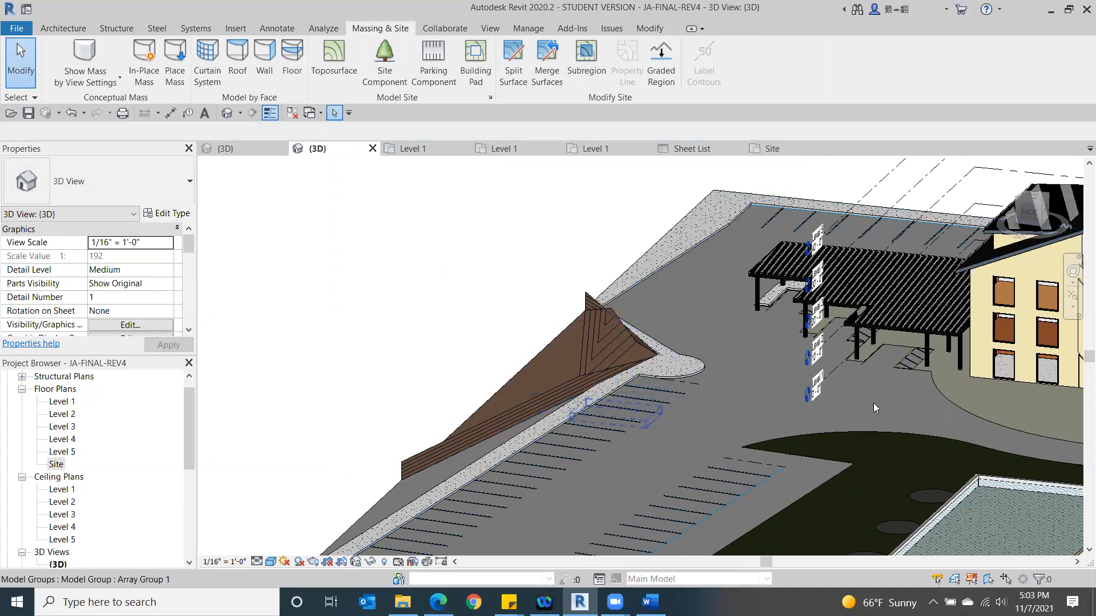
click(1052, 212)
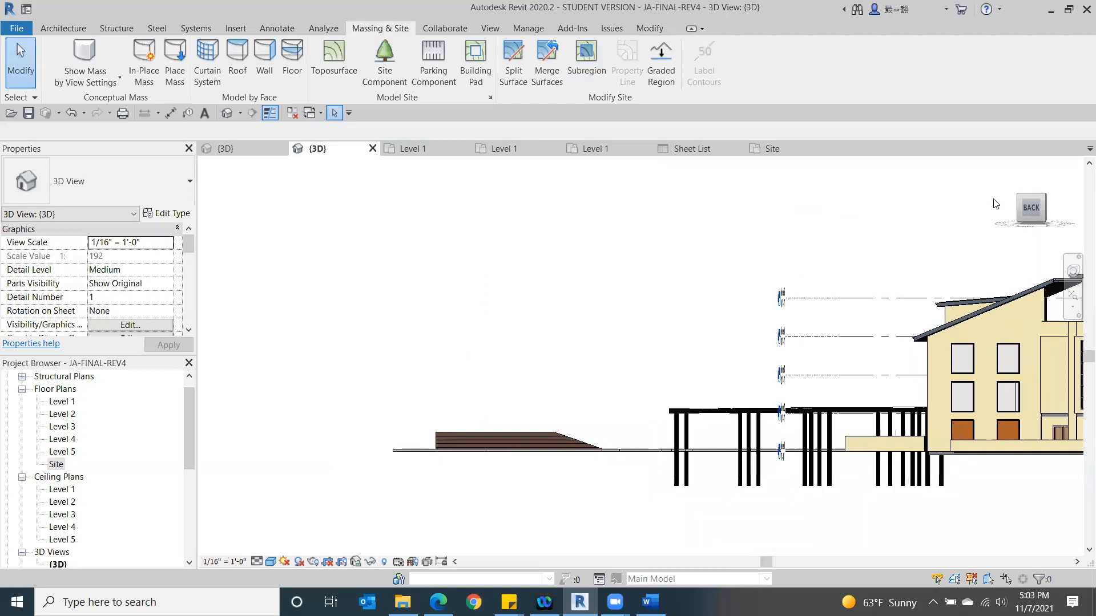
shift+middle_drag(996, 208, 977, 231)
middle_drag(884, 244, 460, 198)
scroll(759, 344, down, 1)
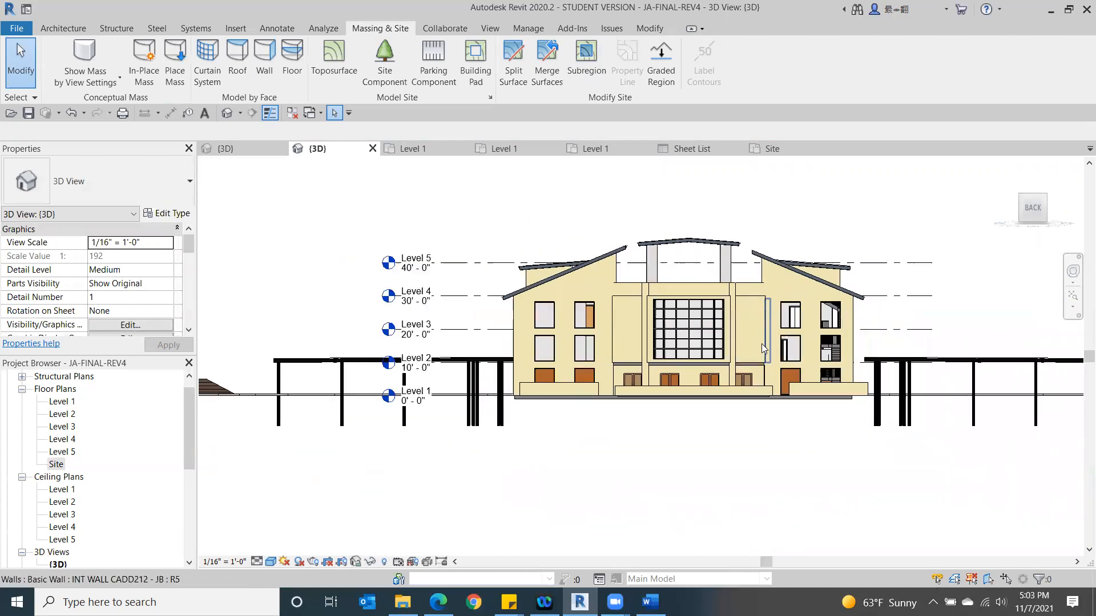
- Open the Level 1 floor plan and delete the MAIN LOBBY text note
click(1042, 200)
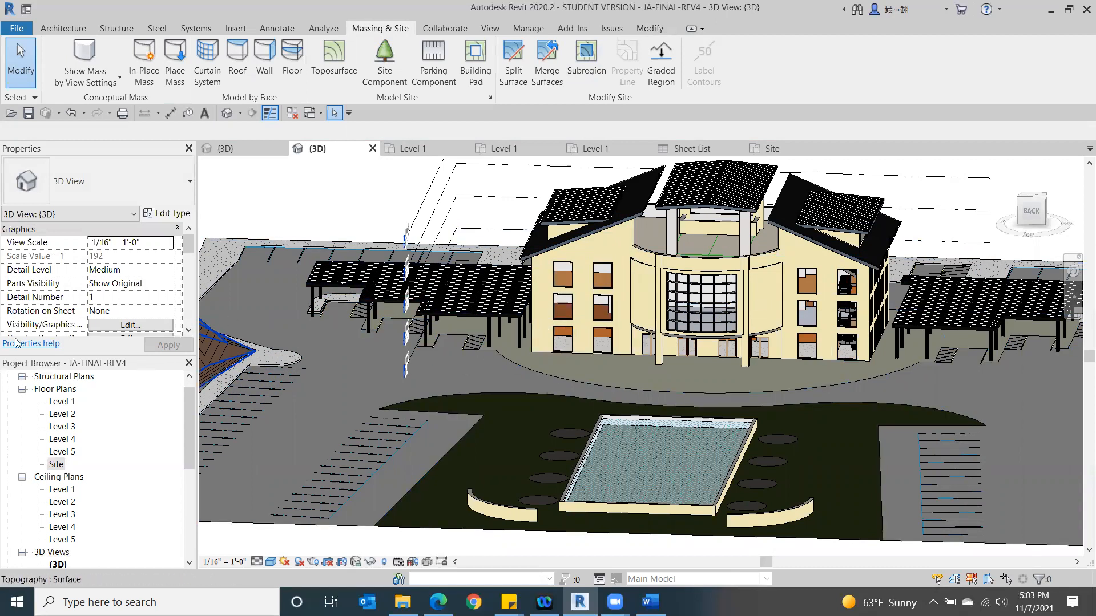
double_click(59, 402)
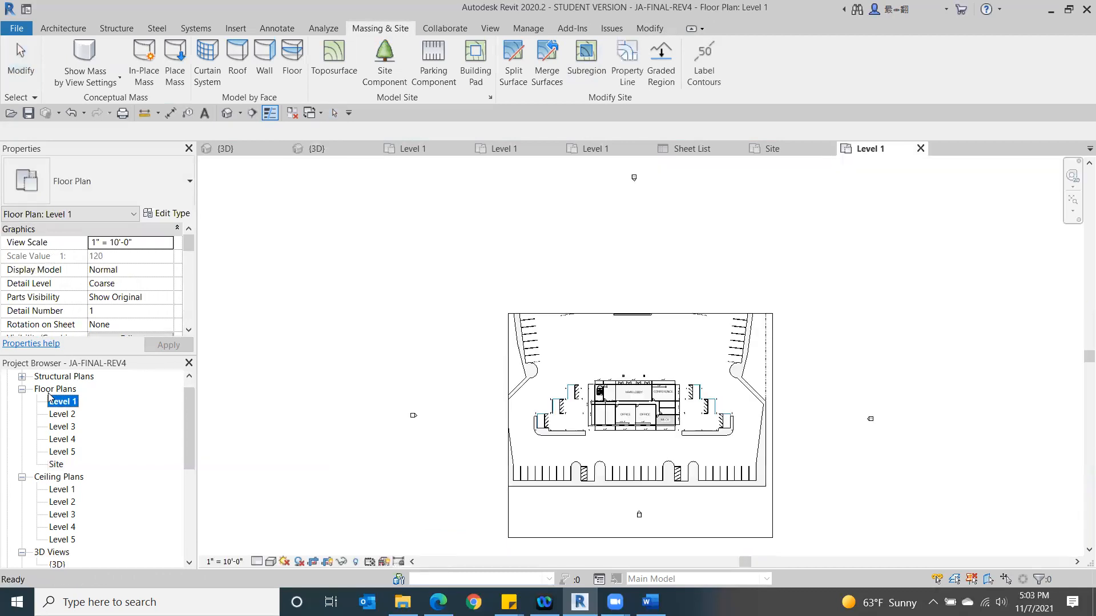
scroll(650, 391, up, 5)
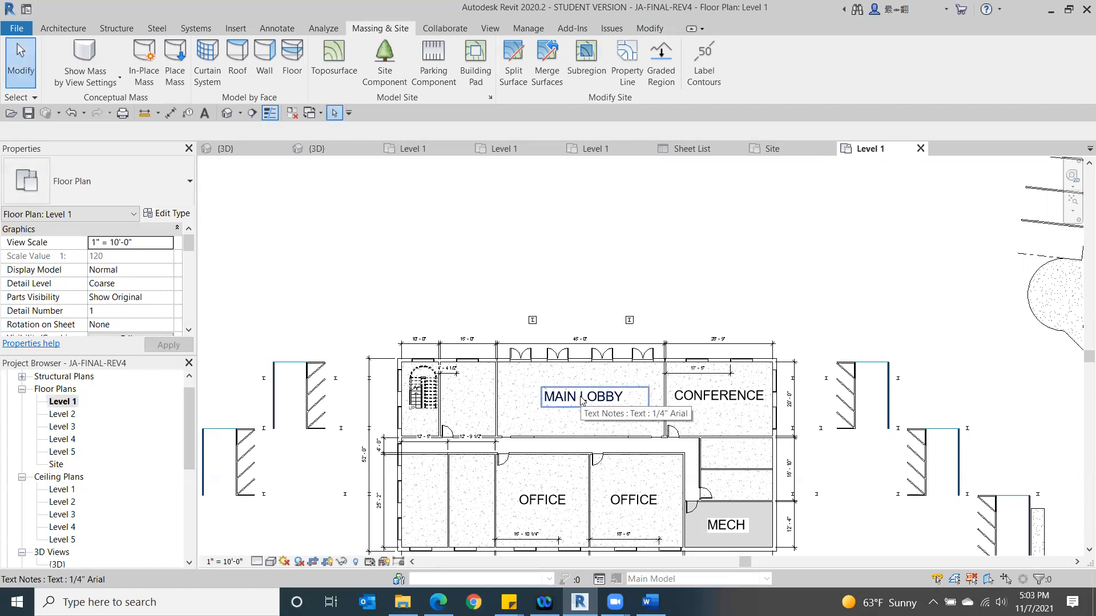
click(614, 400)
key(Delete)
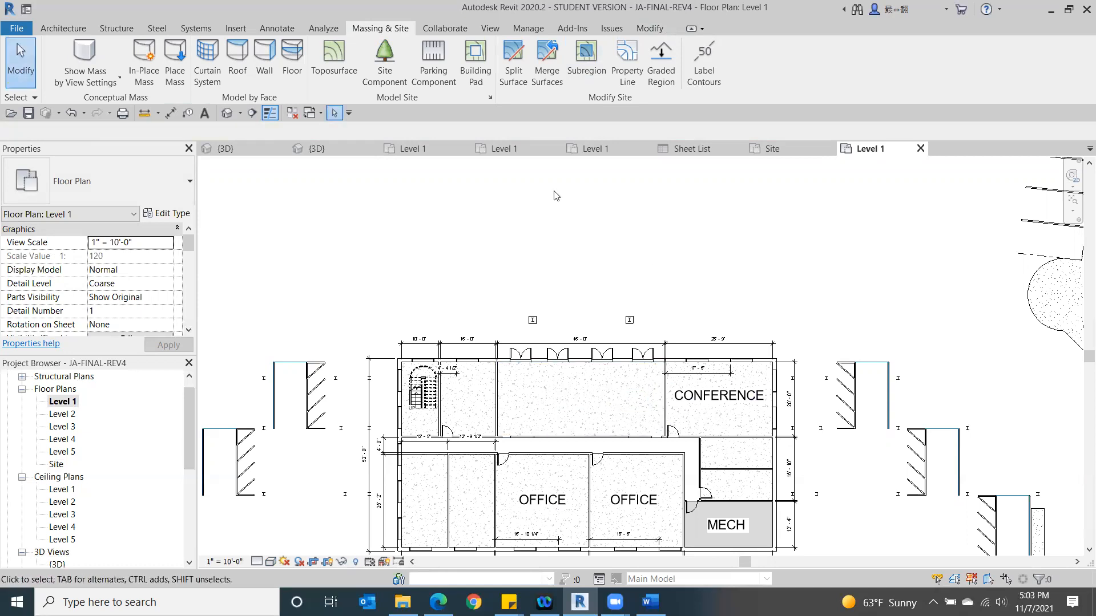
- Place a tagged room in the former main lobby space on Level 1, with a 10' 0" limit offset, and end the command
click(73, 26)
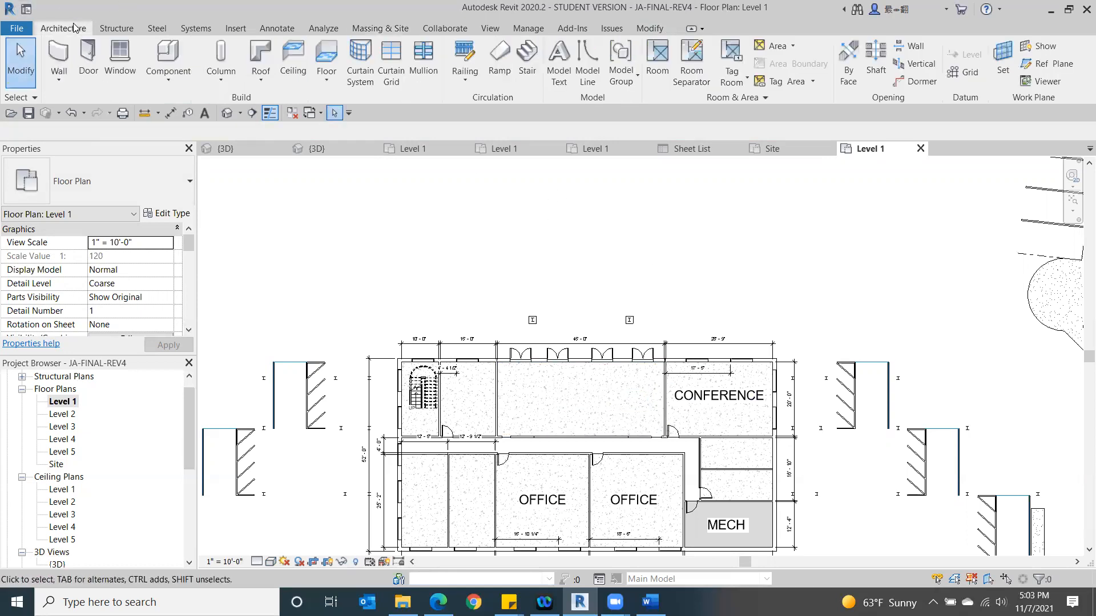
click(658, 74)
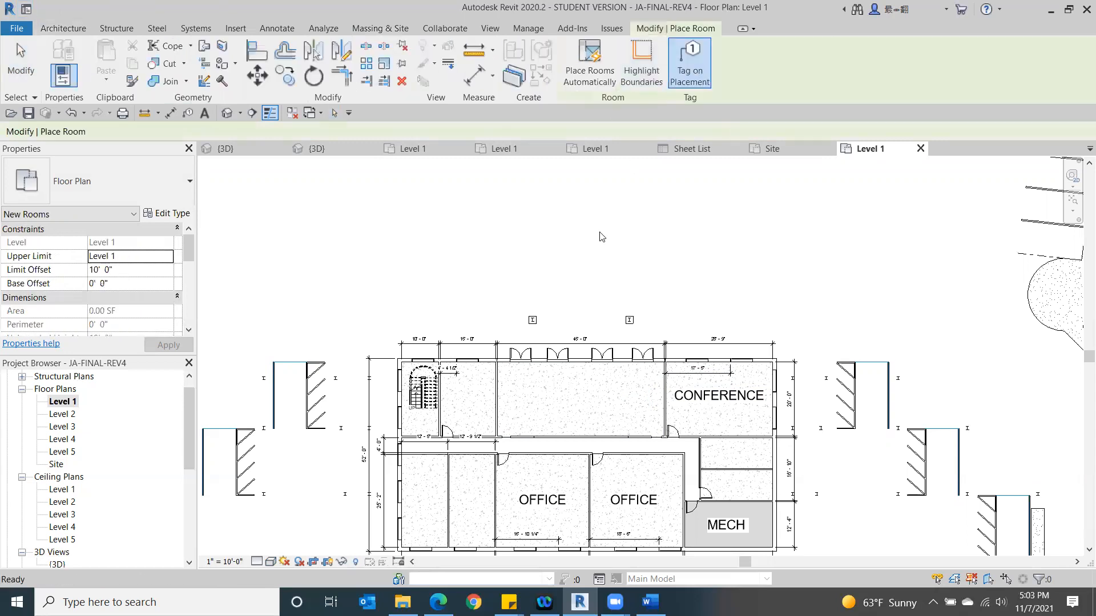
click(581, 400)
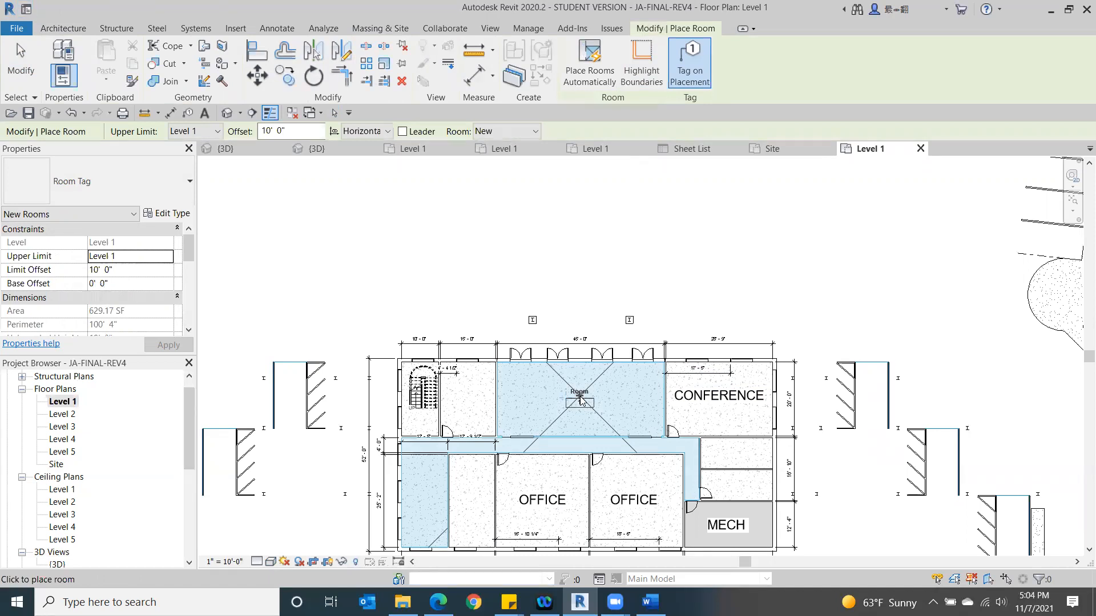
click(580, 401)
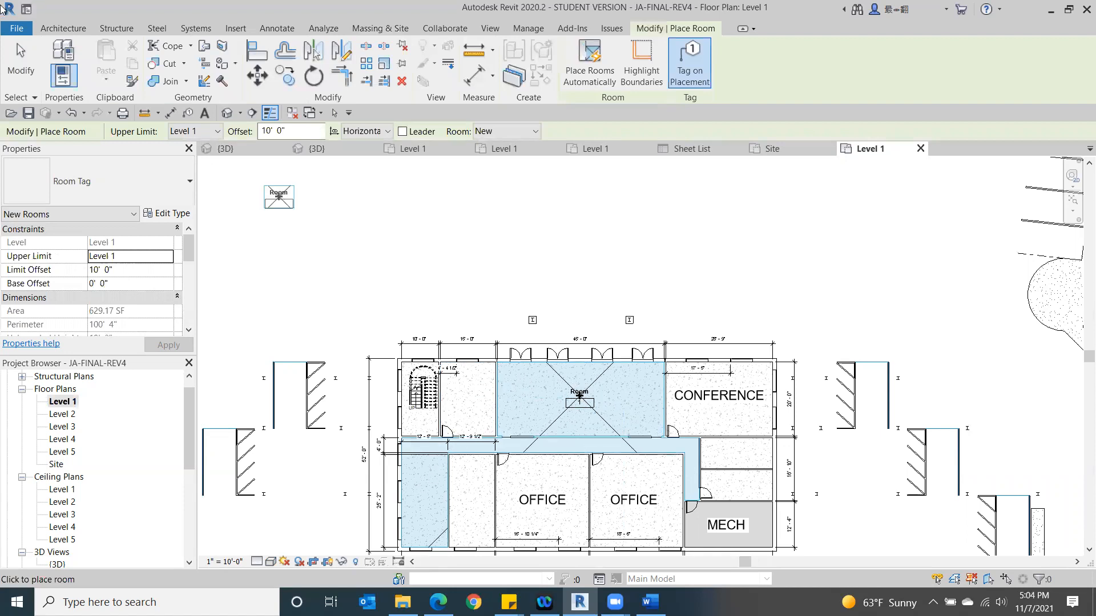
click(17, 72)
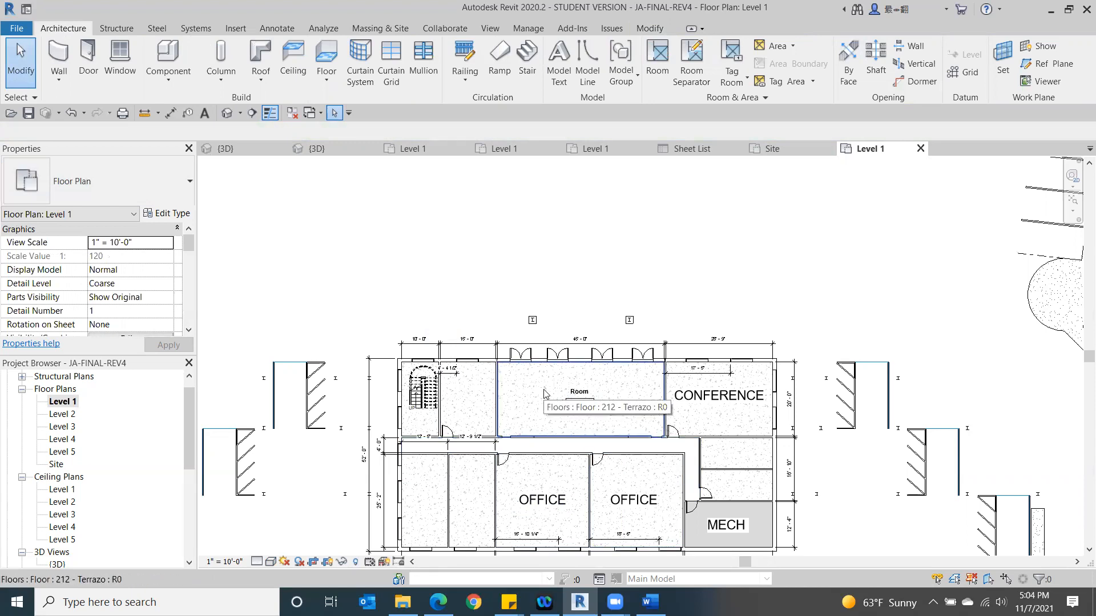
- Try the Level 1 floor plan at a view scale of 1" = 20'-0"
scroll(504, 438, up, 5)
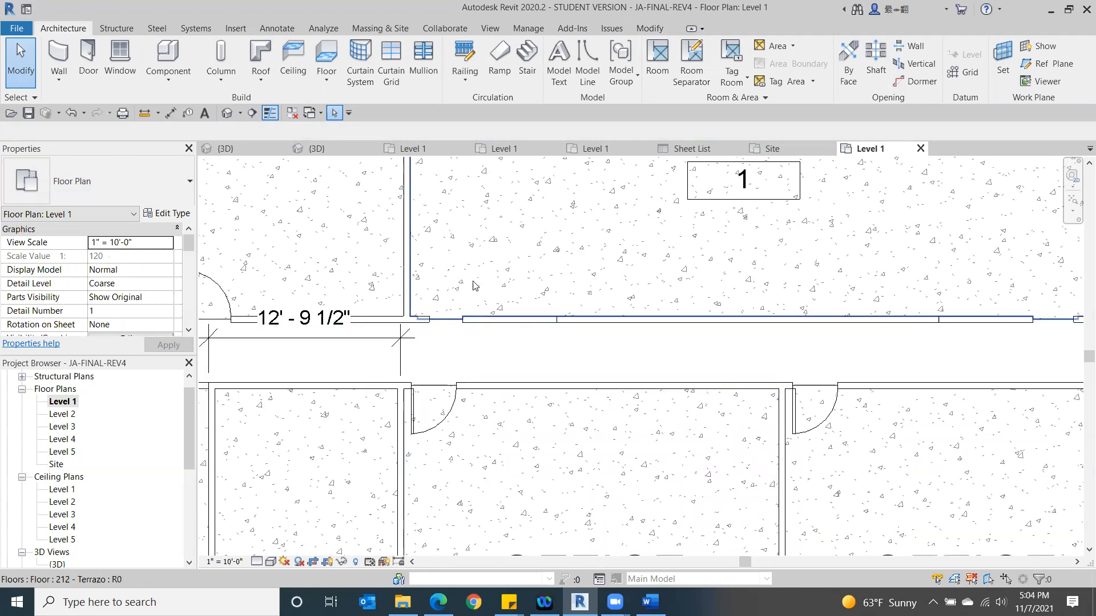
scroll(813, 337, down, 3)
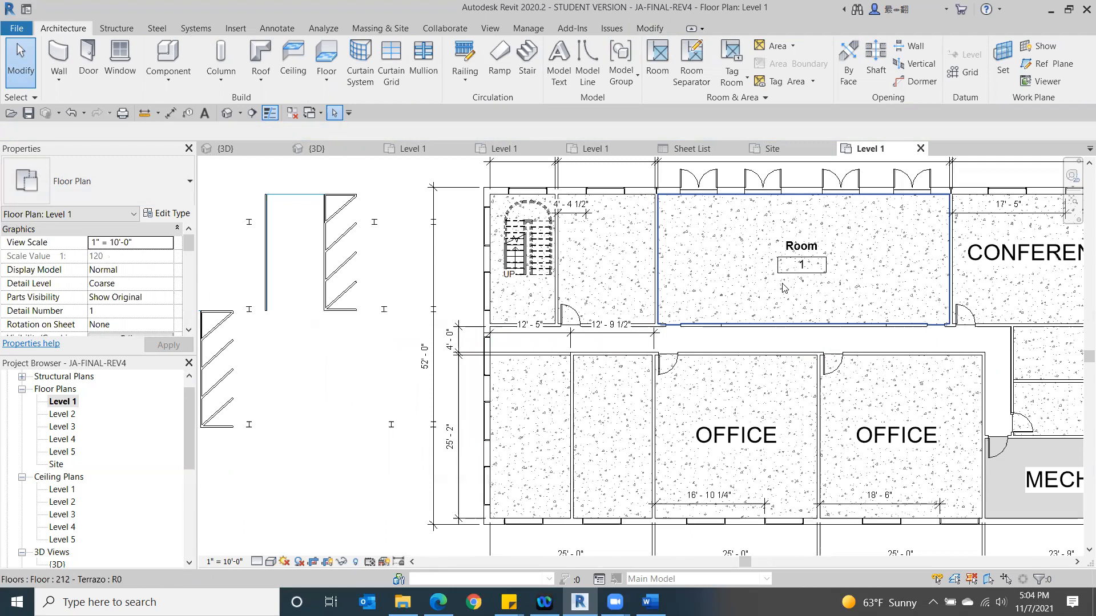
click(778, 288)
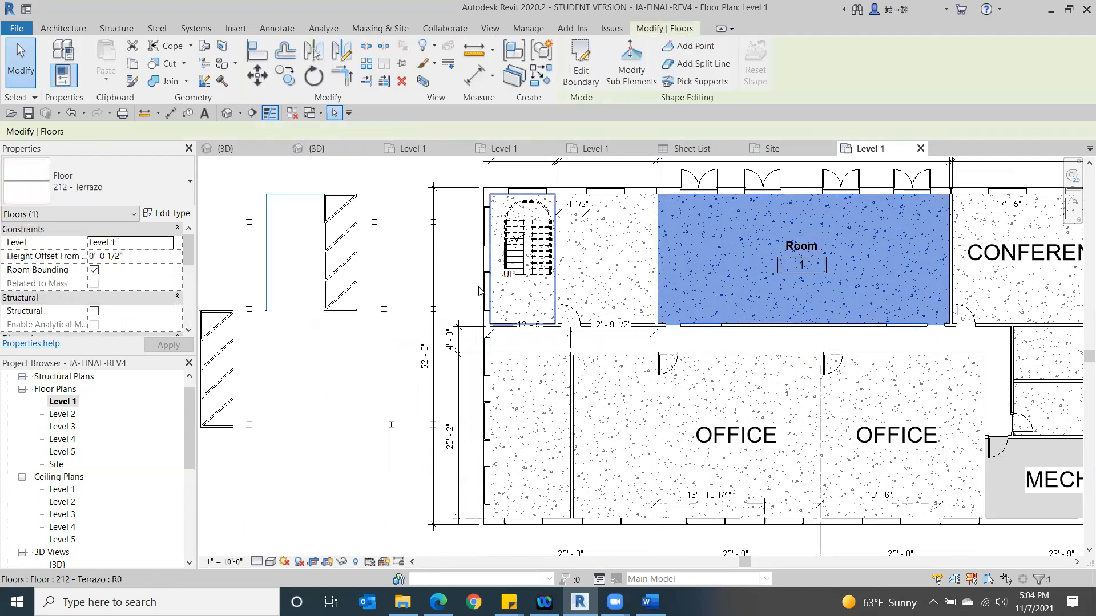
click(290, 436)
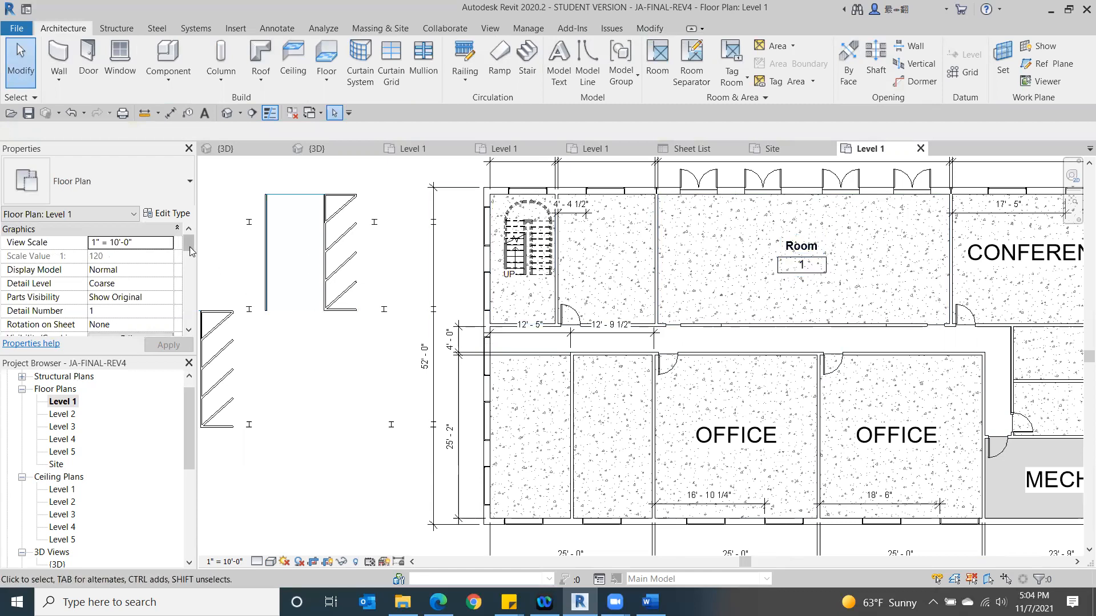
click(168, 244)
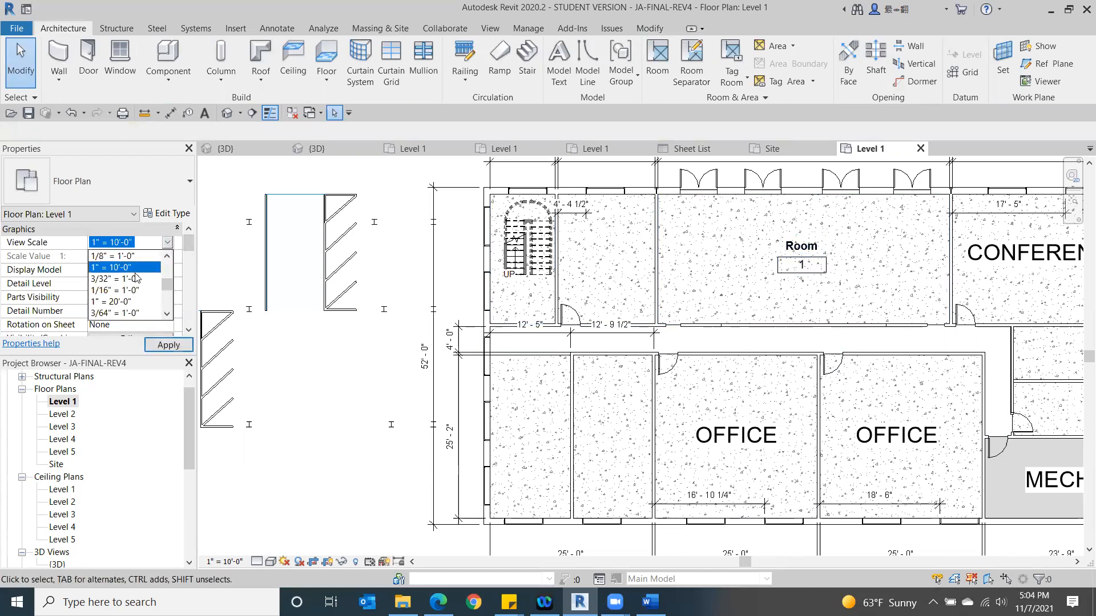
click(125, 302)
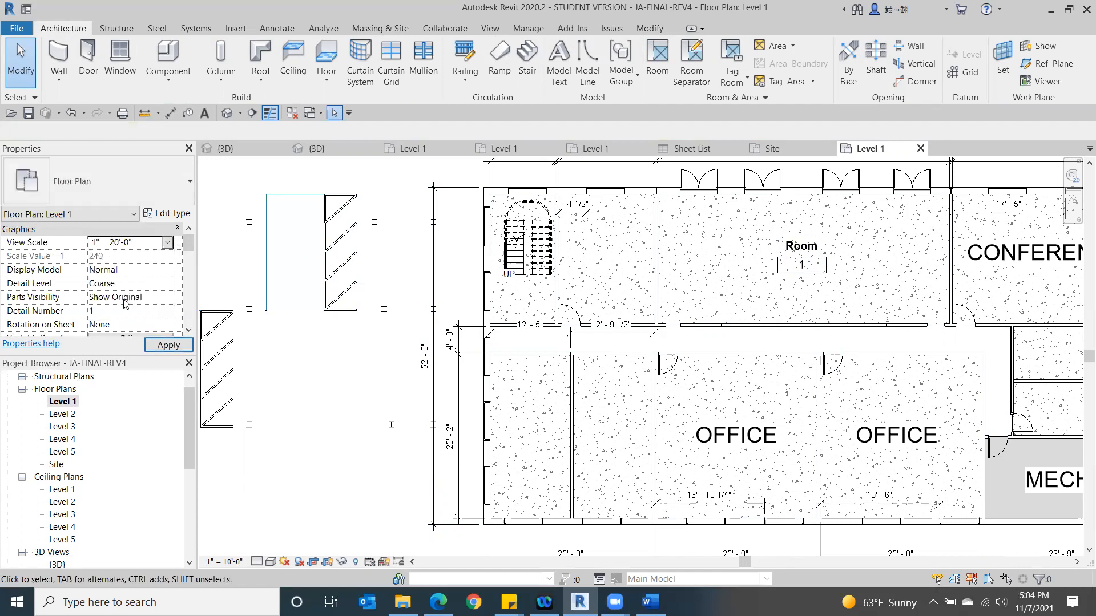
click(169, 345)
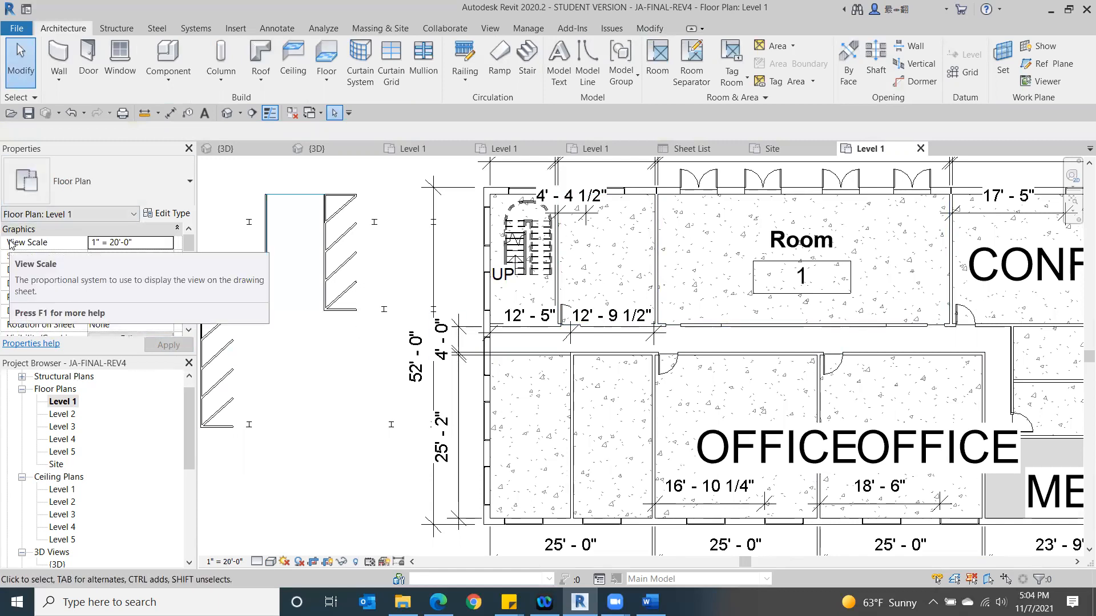
- Set the Level 1 floor plan's view scale to 3/16" = 1'-0"
click(168, 246)
click(118, 260)
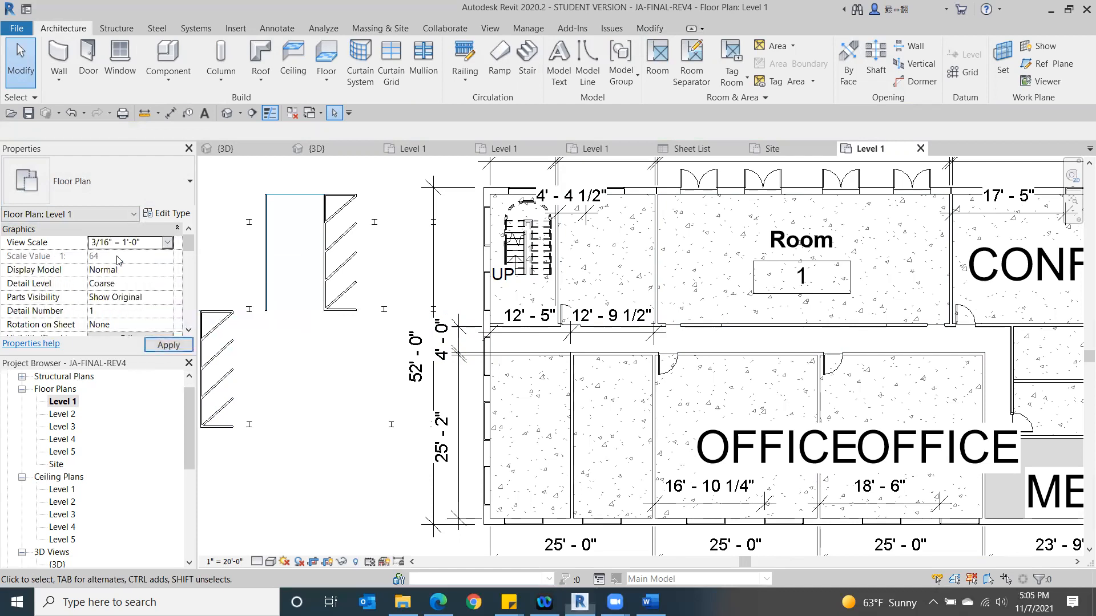
click(153, 342)
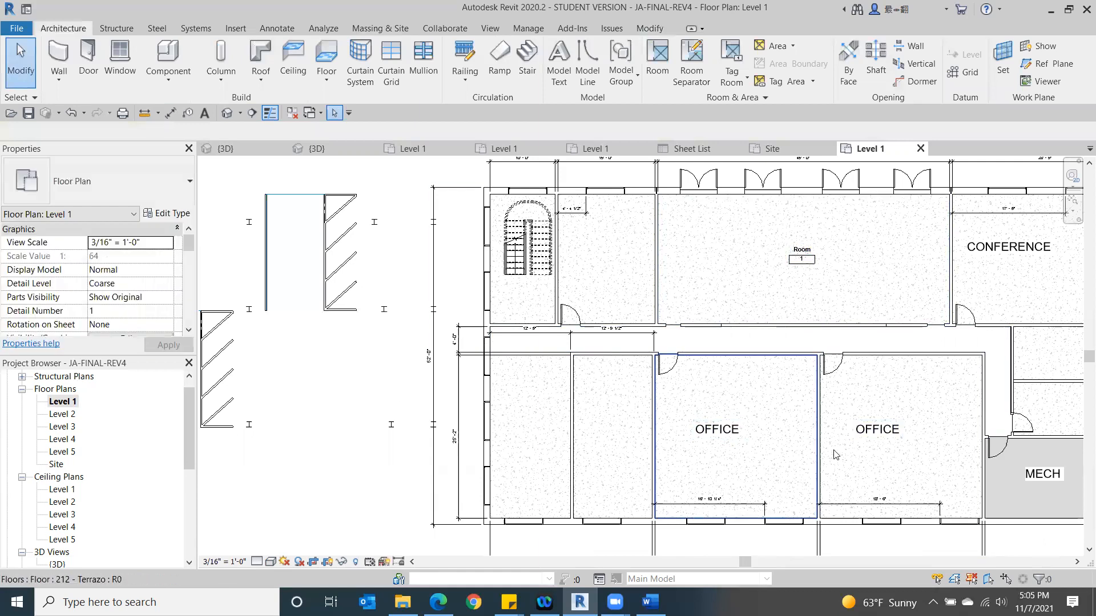
scroll(707, 392, down, 3)
middle_drag(673, 334, 590, 289)
scroll(591, 289, down, 1)
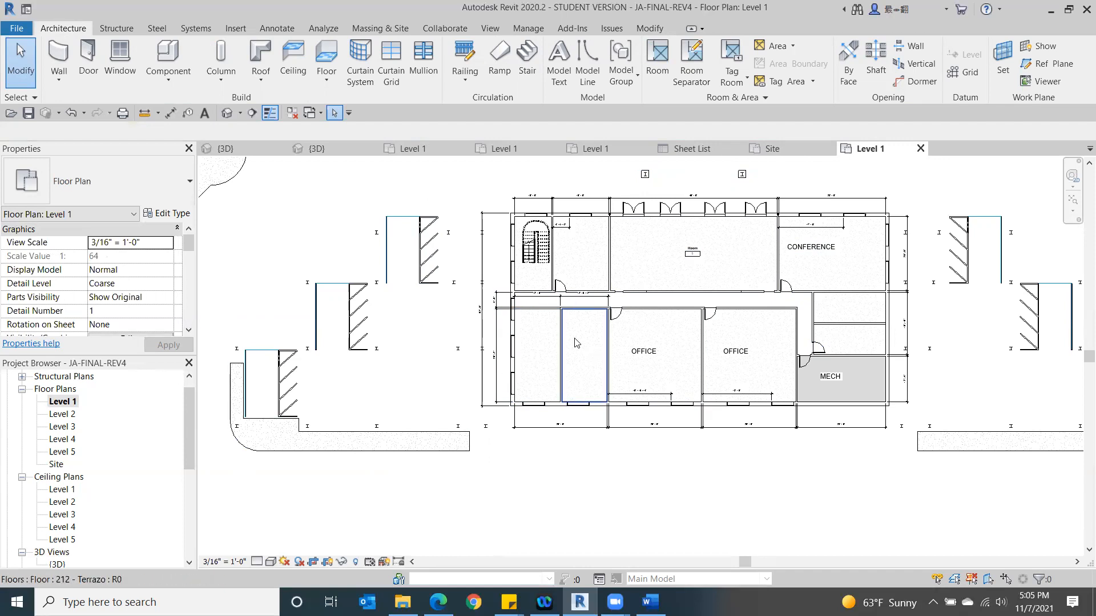
- Duplicate the Level 1 floor plan view without its detailing
right_click(59, 402)
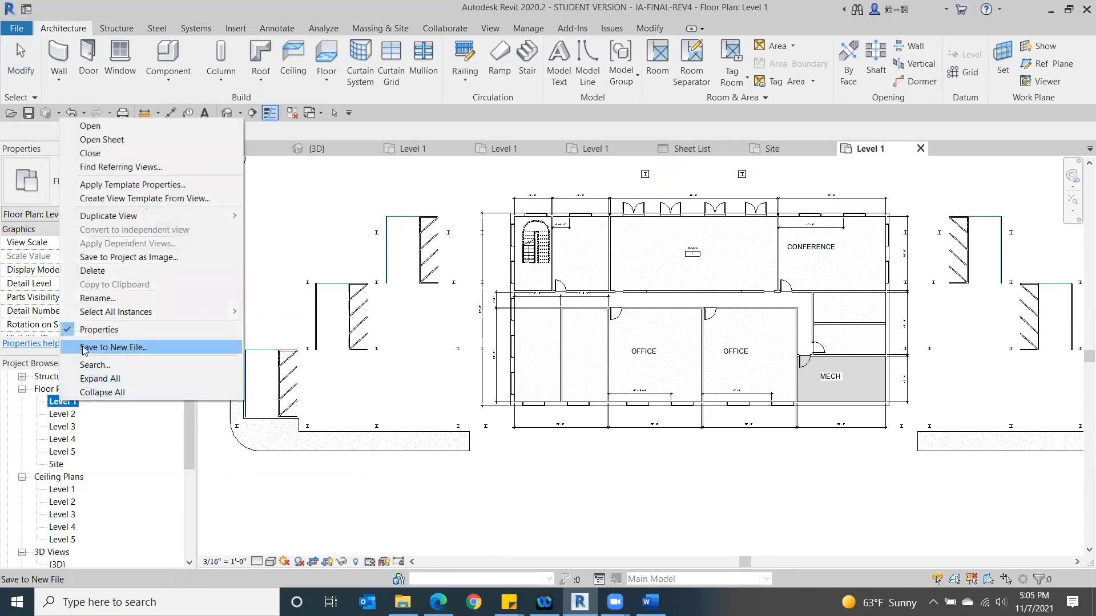
mouse_move(161, 225)
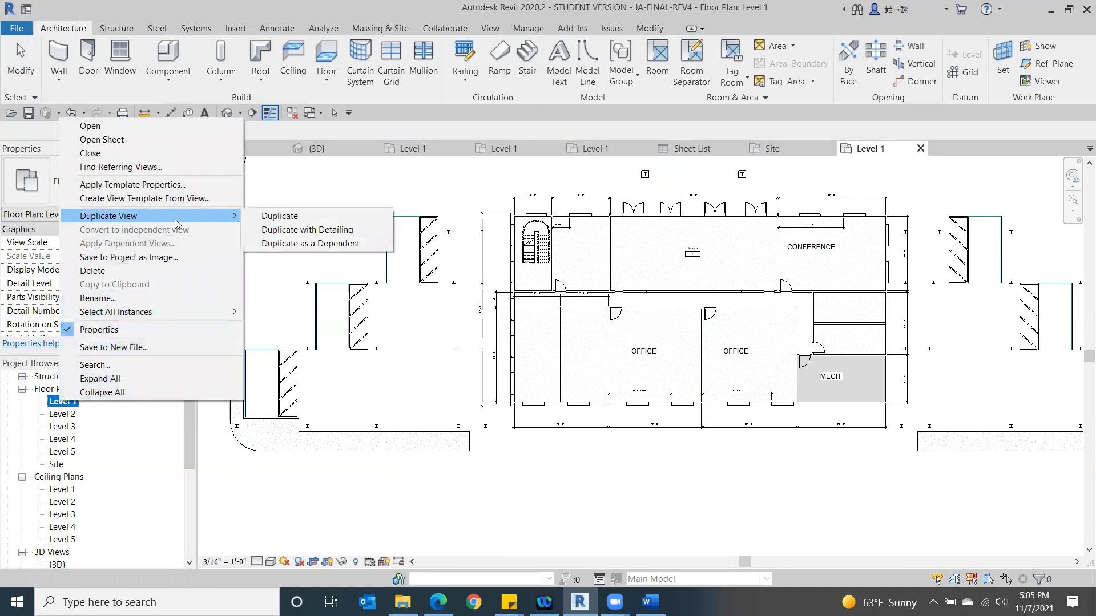
click(294, 219)
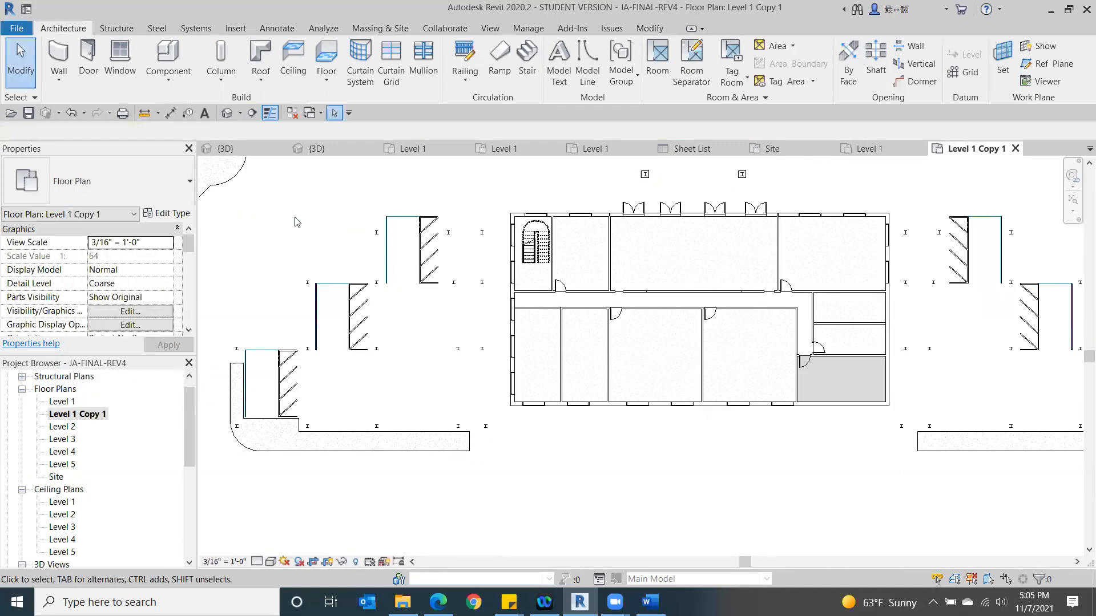
- Rename the duplicated Level 1 floor plan view as Level 1 Interiors
right_click(85, 418)
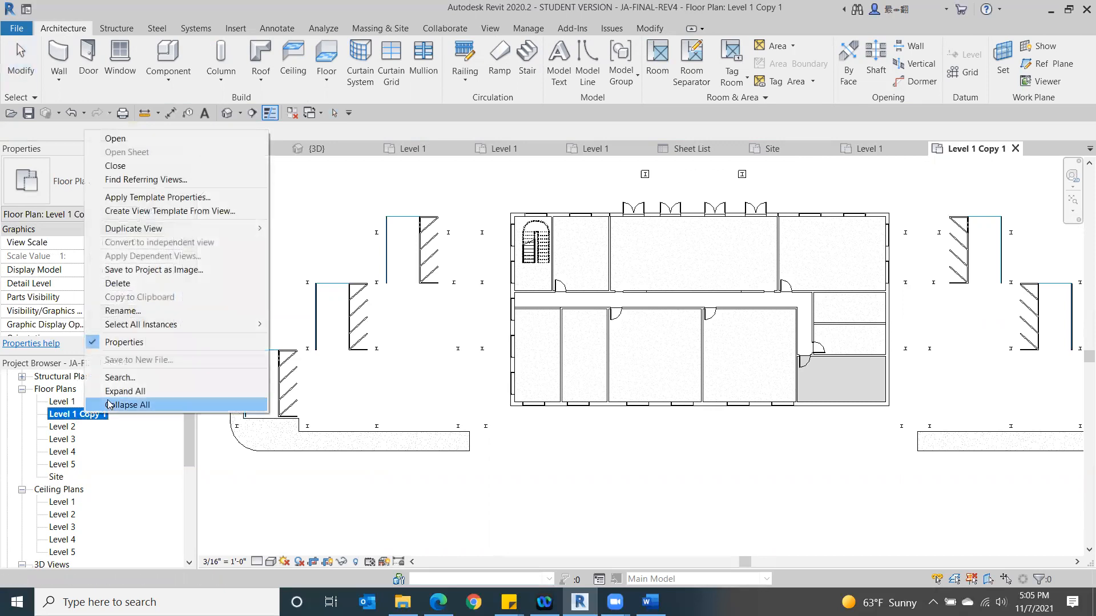
click(133, 469)
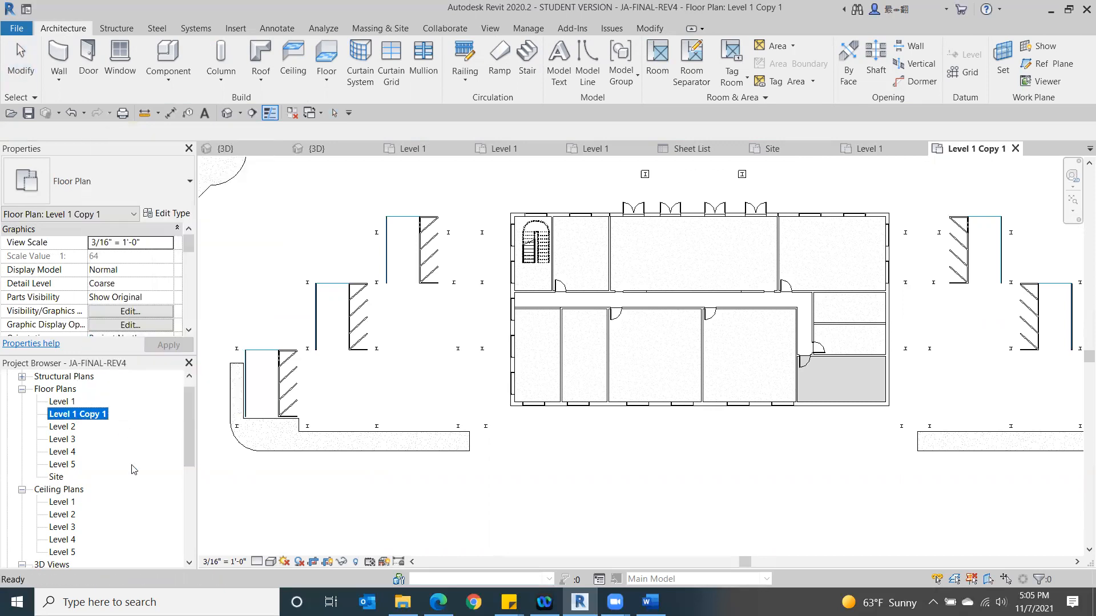
right_click(103, 416)
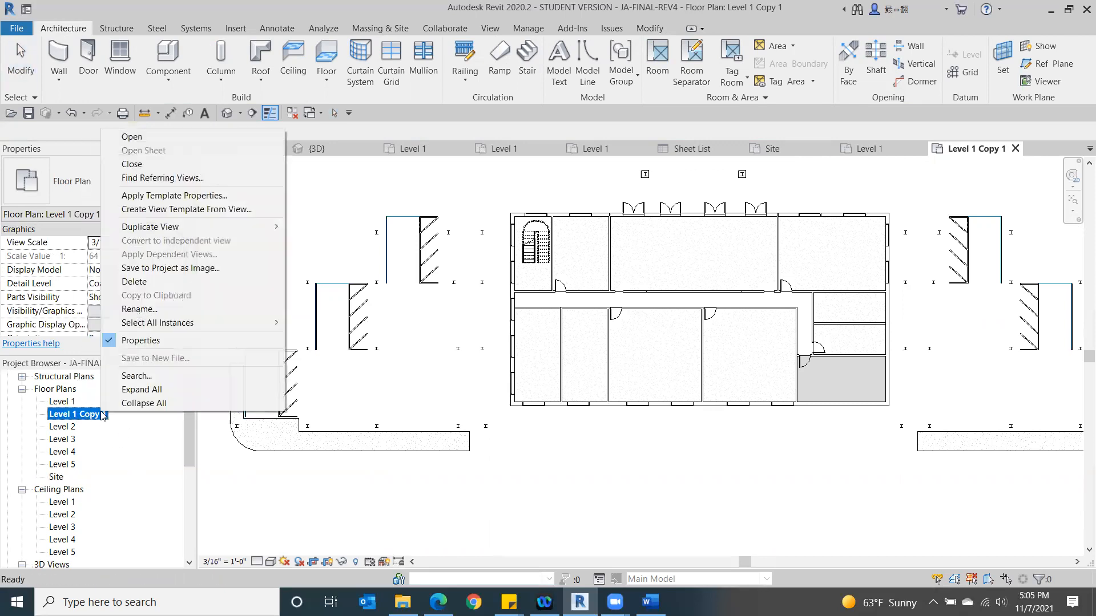
click(152, 313)
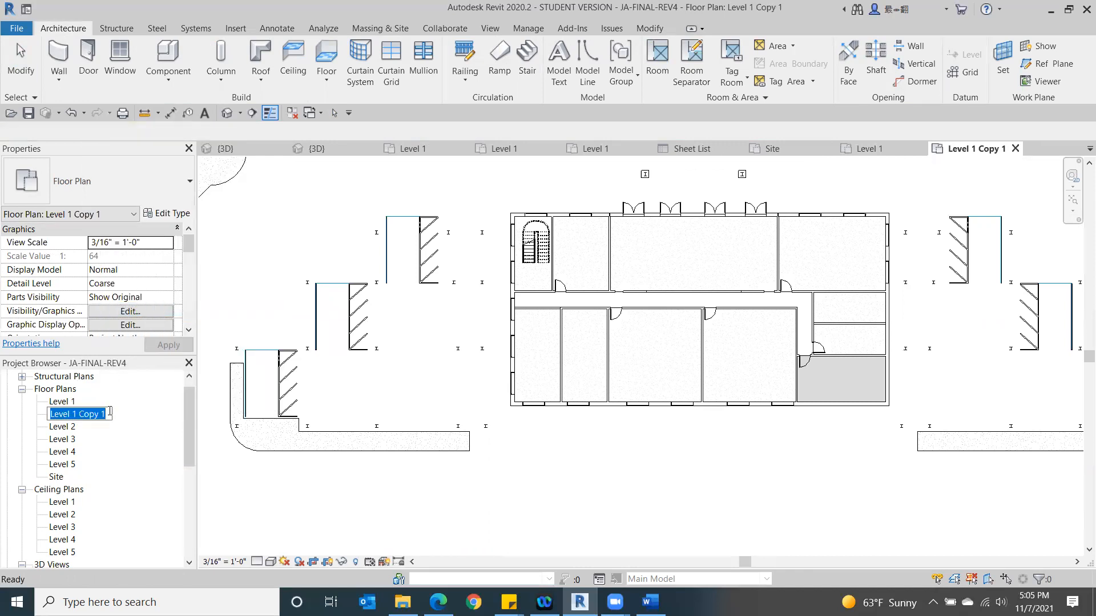
click(110, 410)
key(BackSpace)
key(BackSpace)
key(BackSpace)
key(BackSpace)
key(BackSpace)
key(BackSpace)
text(Interiors)
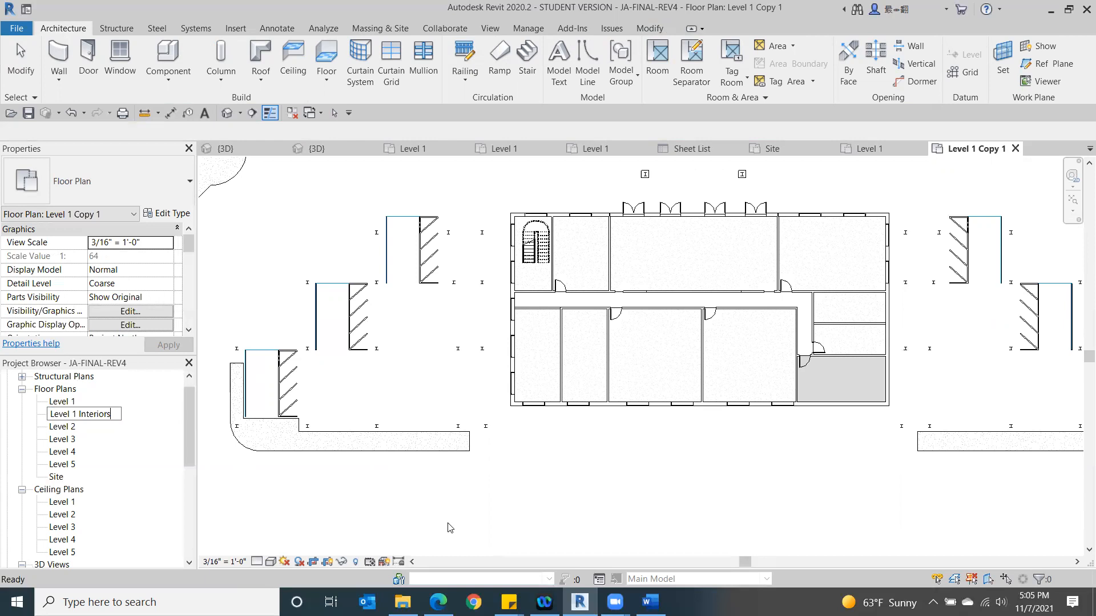
click(448, 528)
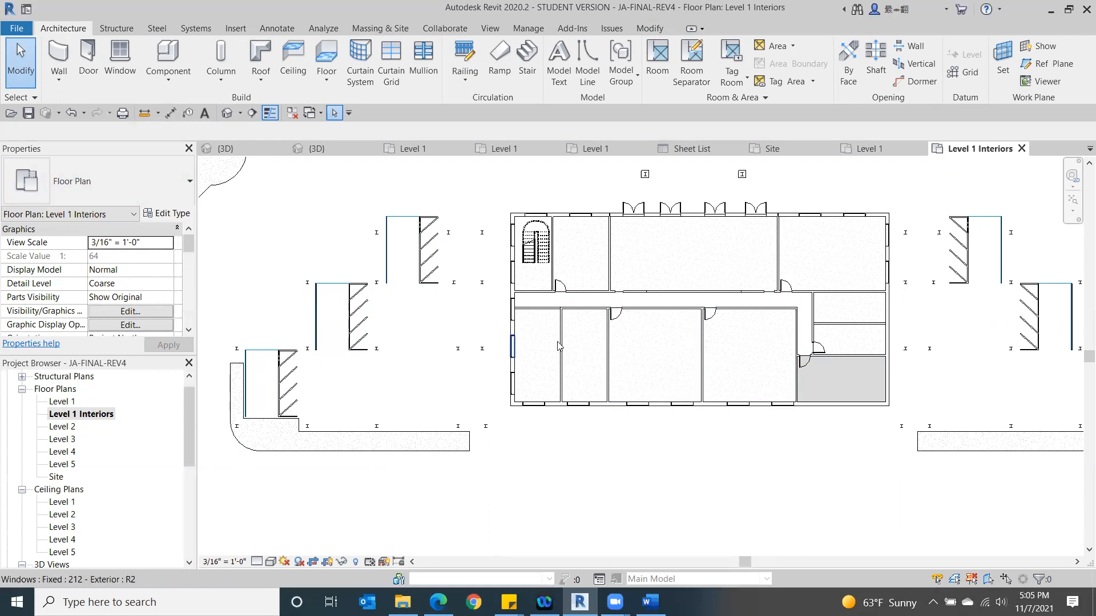
- Hide the Furniture and Furniture Systems model categories in the original Level 1 floor plan through its visibility/graphic overrides
double_click(69, 402)
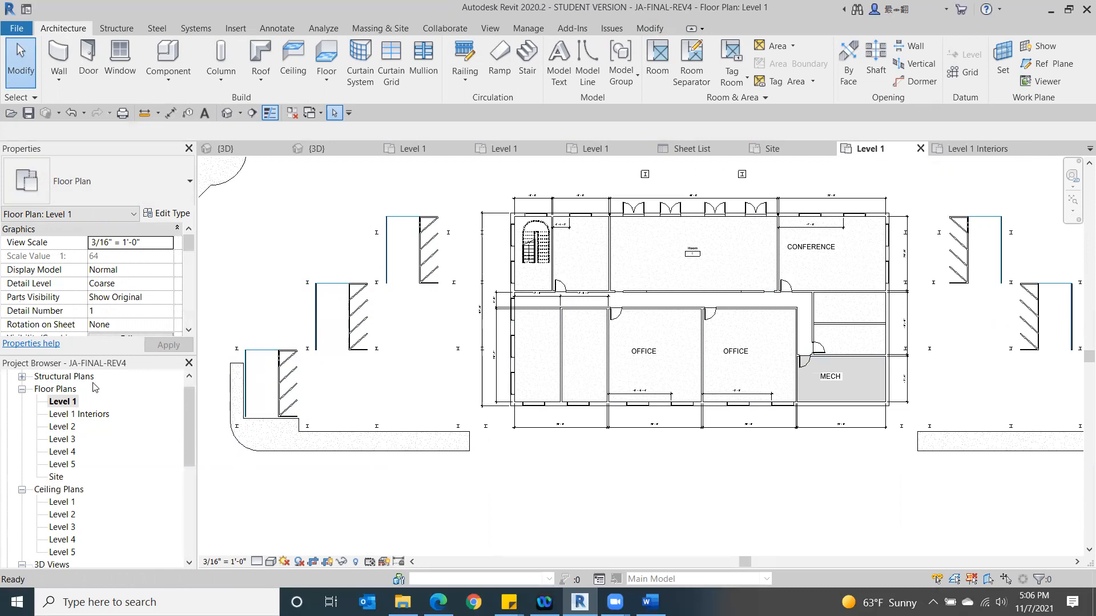
key(v)
key(g)
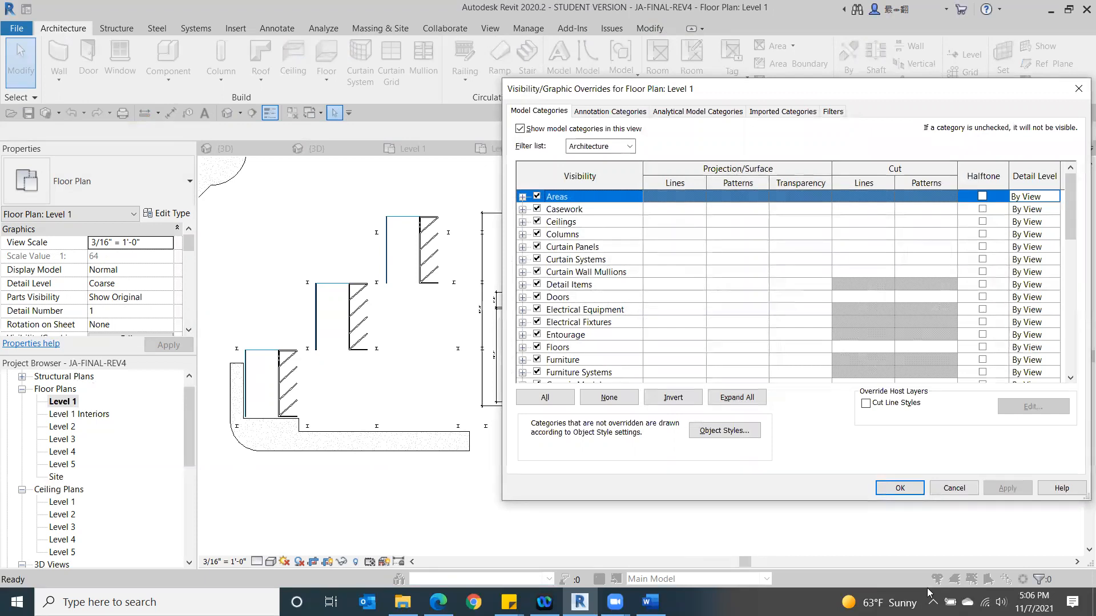
click(537, 360)
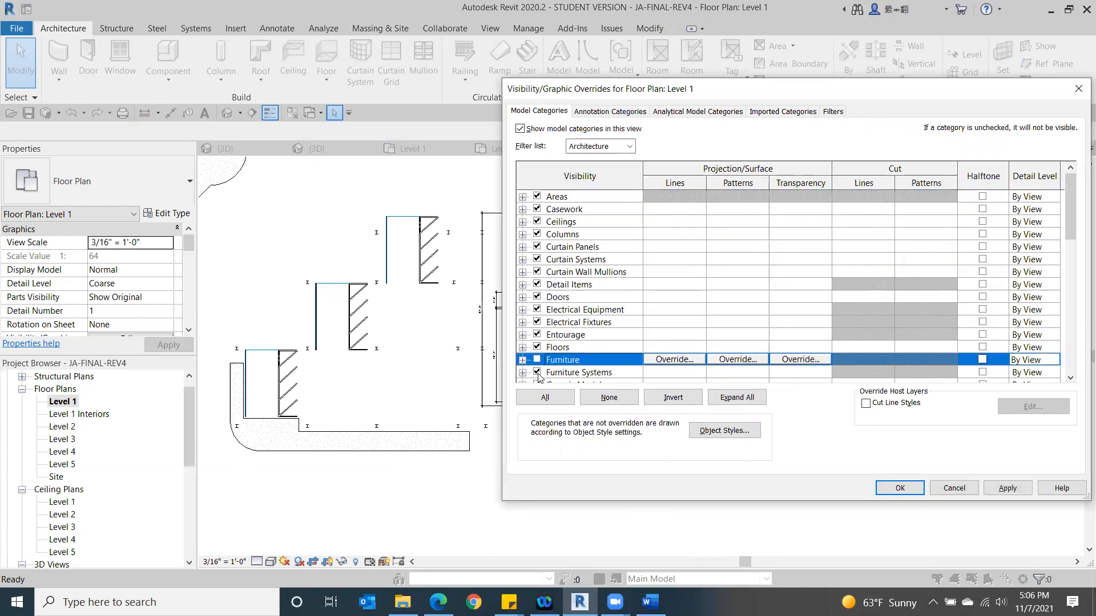
click(537, 372)
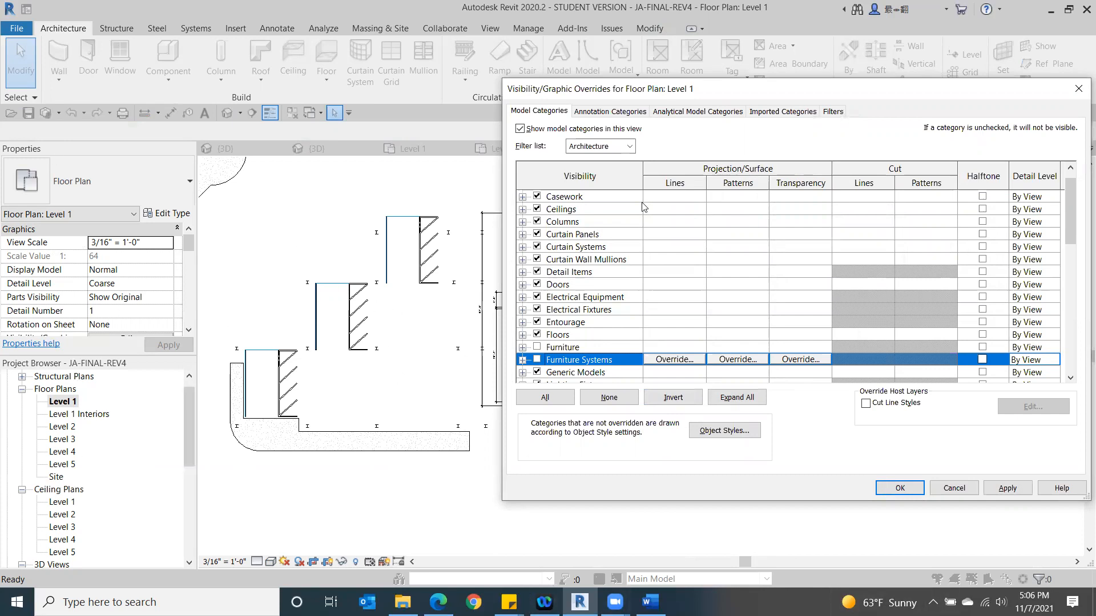
click(916, 491)
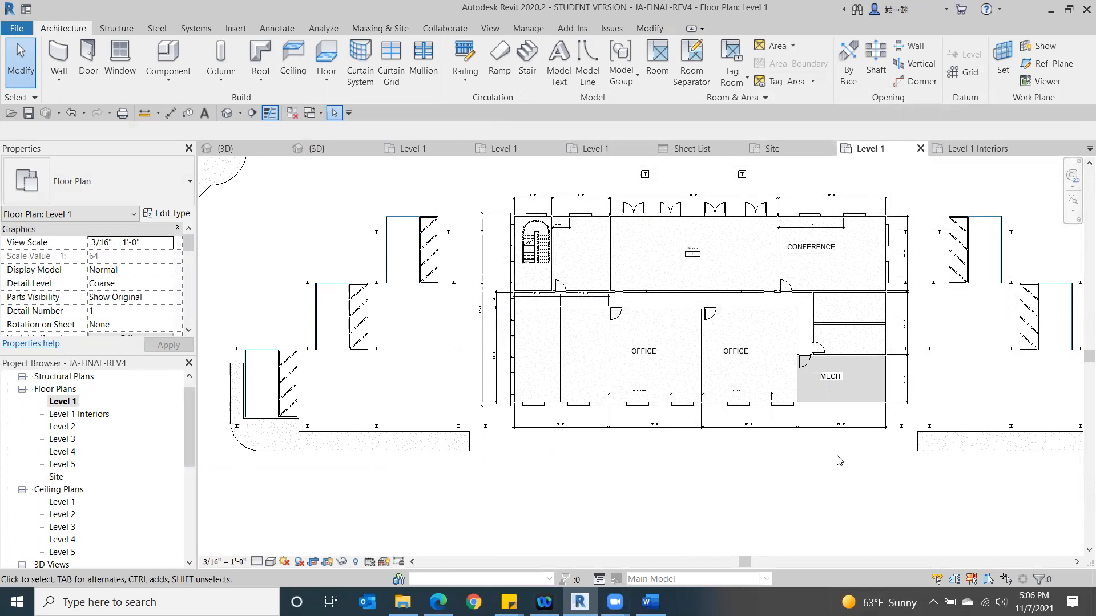
- Switch to the 3D view of the FINAL PROJECT-RENOVATION project
click(327, 153)
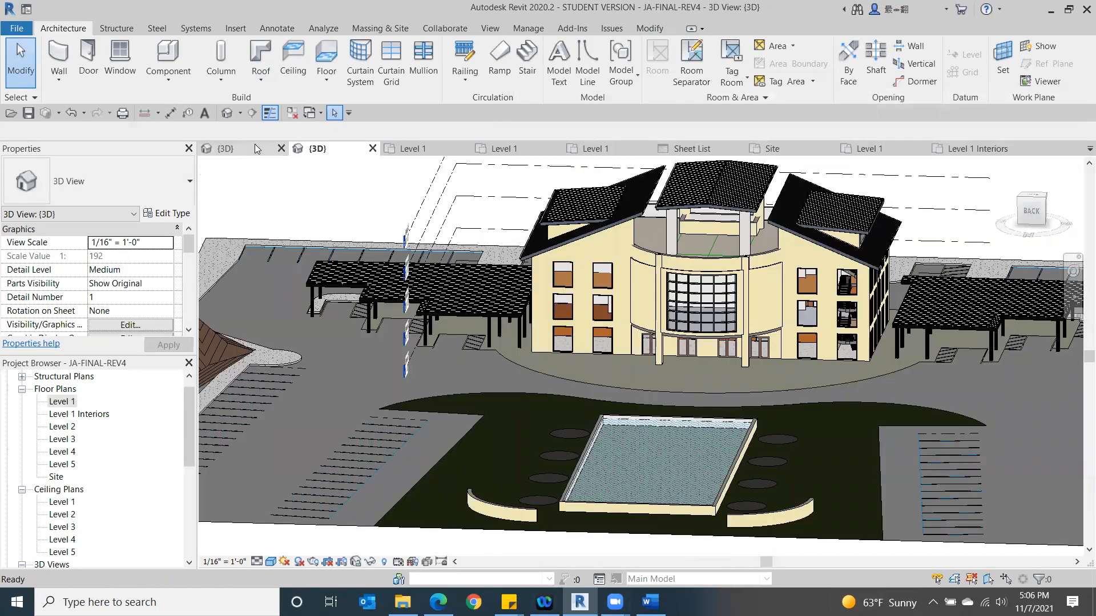
click(256, 144)
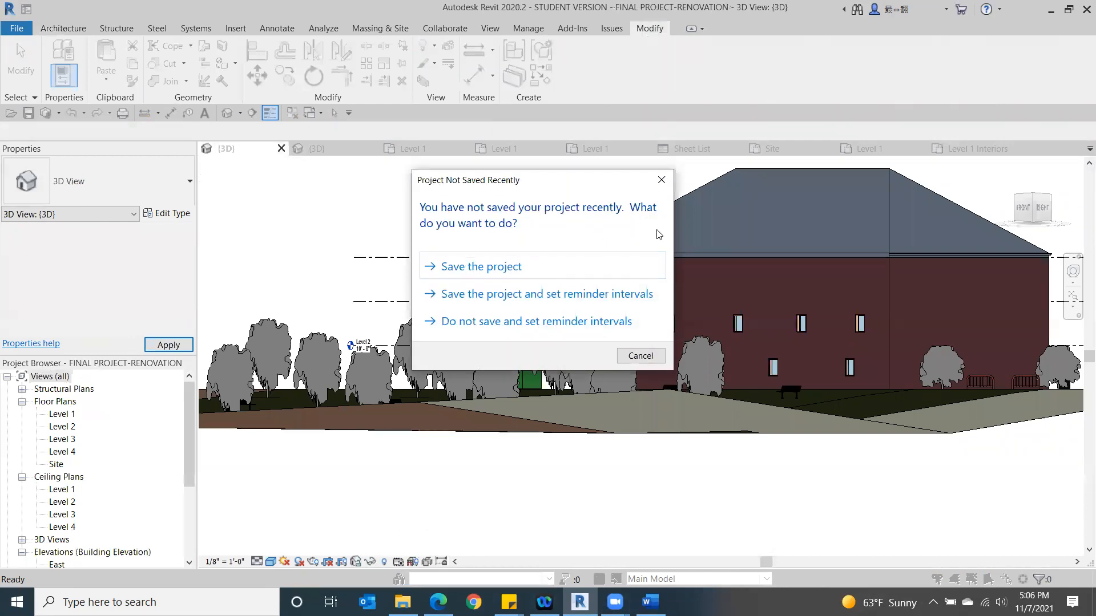
- Dismiss the save reminder without saving and close the inactive views of the open projects
click(661, 181)
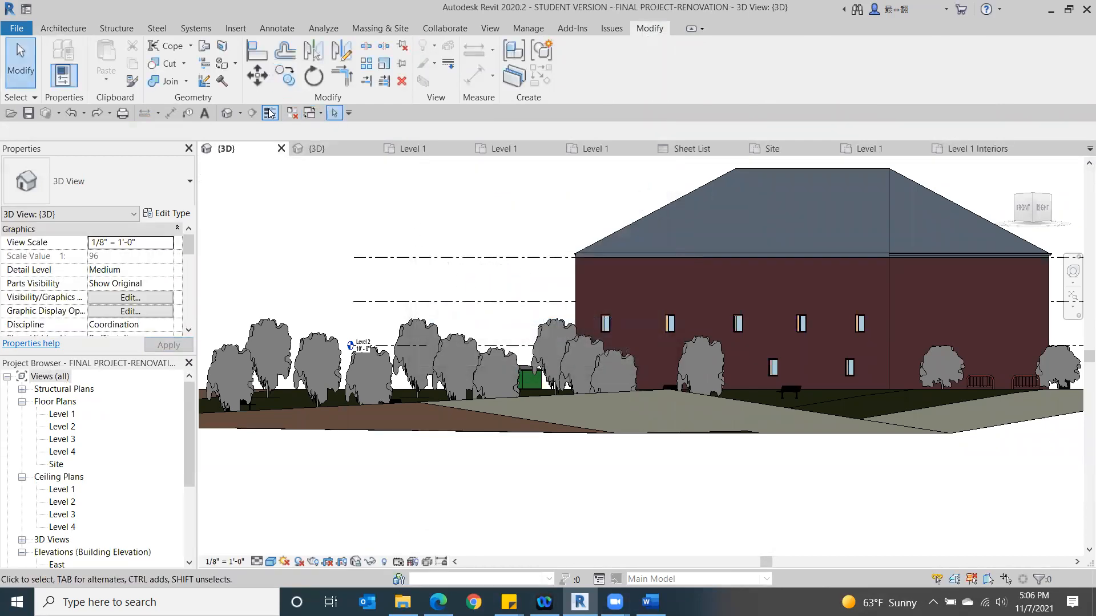
click(292, 113)
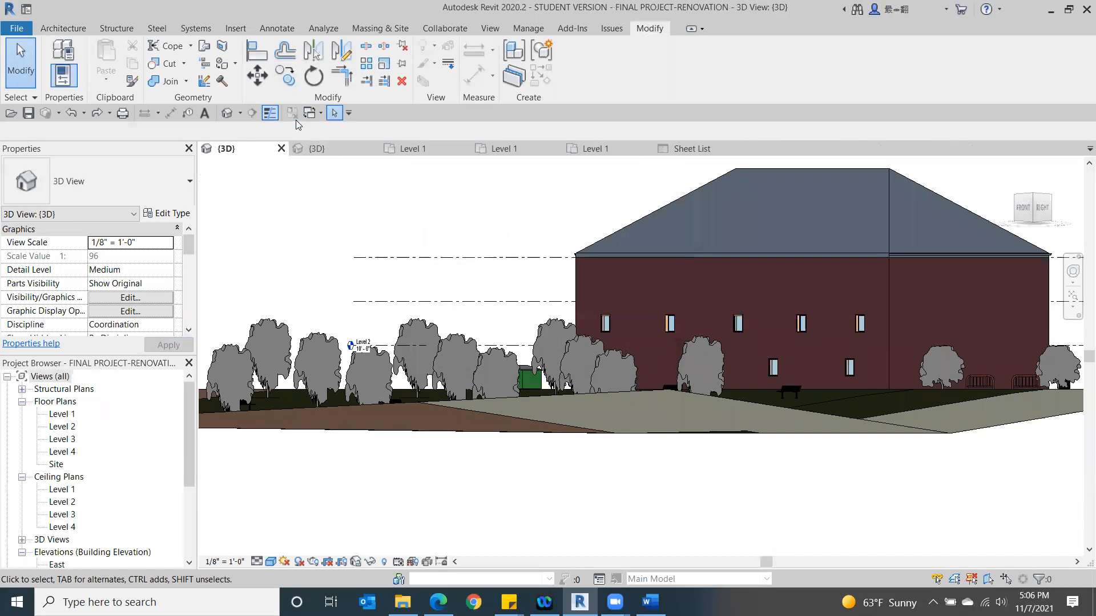
- Switch to the Level 1 floor plan of Final Project - Design Development Phase hg-1 and examine the building's room layout
click(438, 152)
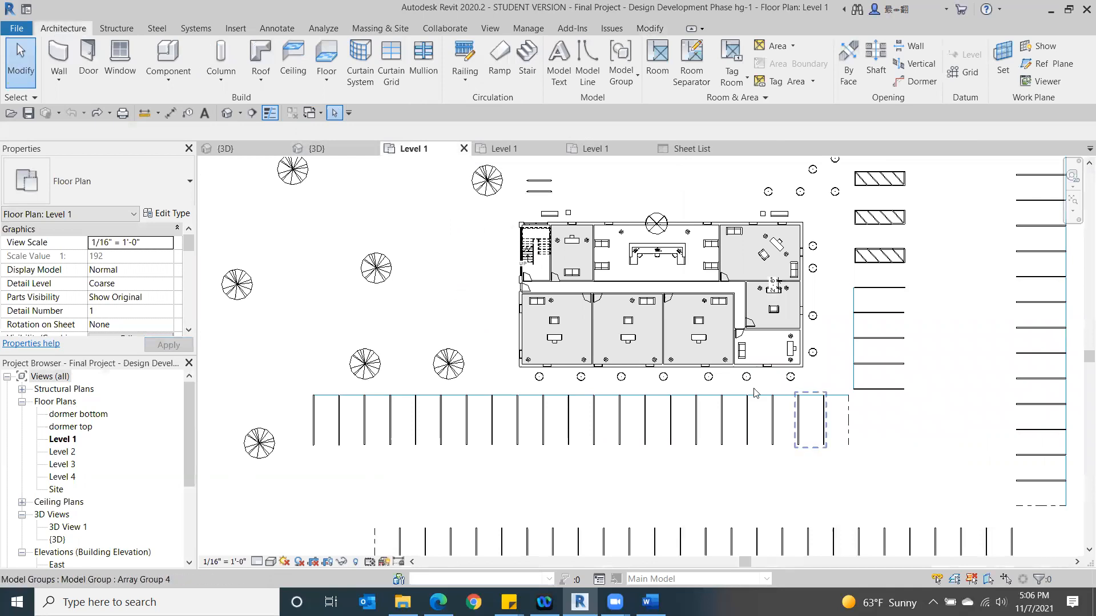
scroll(753, 393, up, 3)
scroll(648, 437, up, 1)
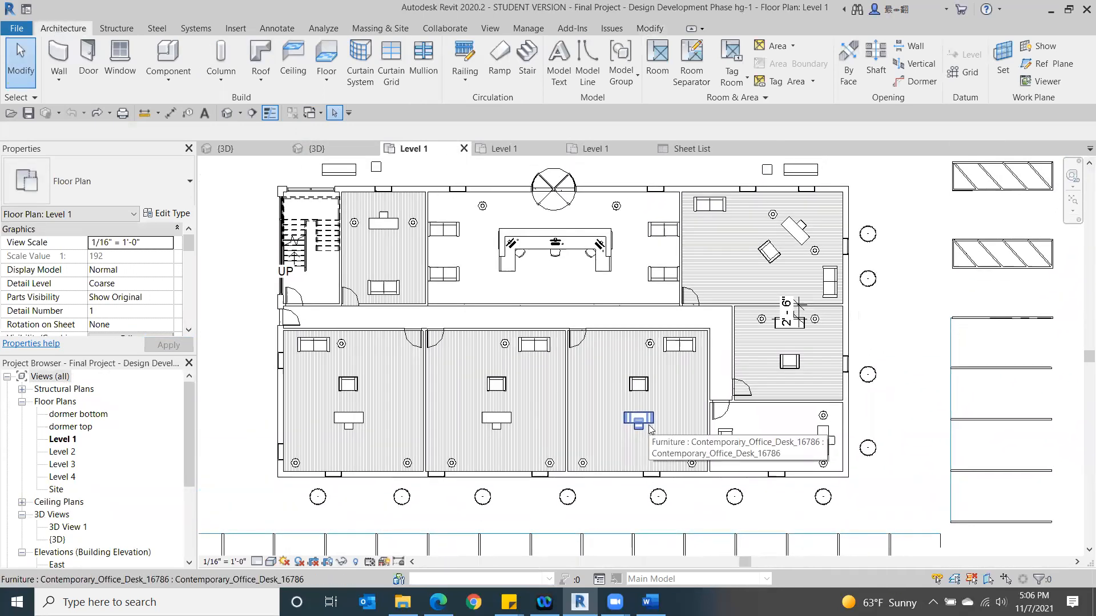
middle_drag(707, 416, 789, 407)
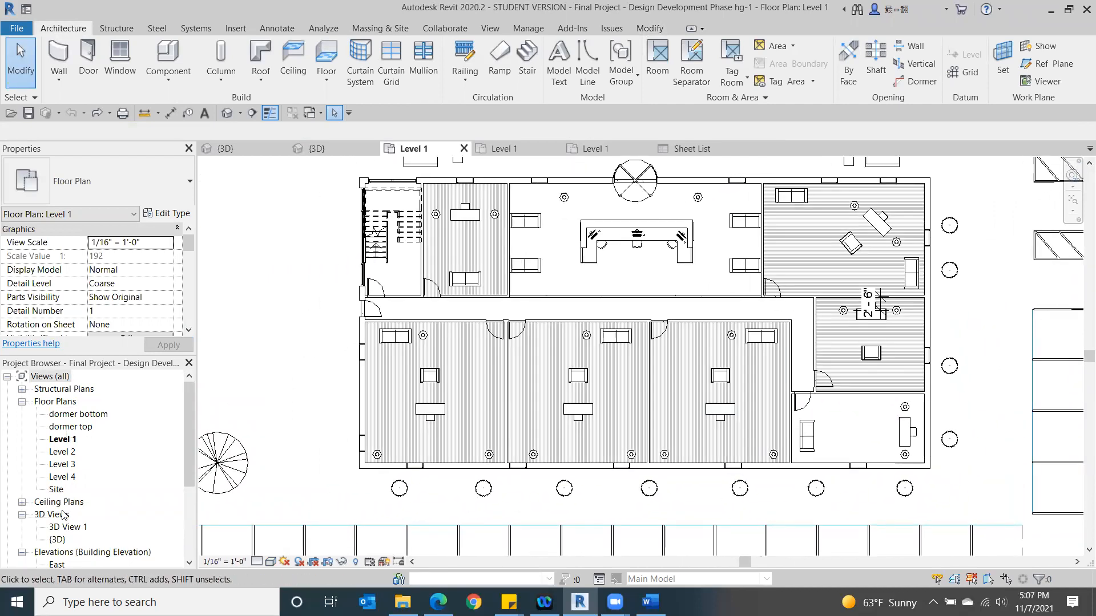
- Open the default 3D view of the design development project and examine the site and building from several sides
click(223, 114)
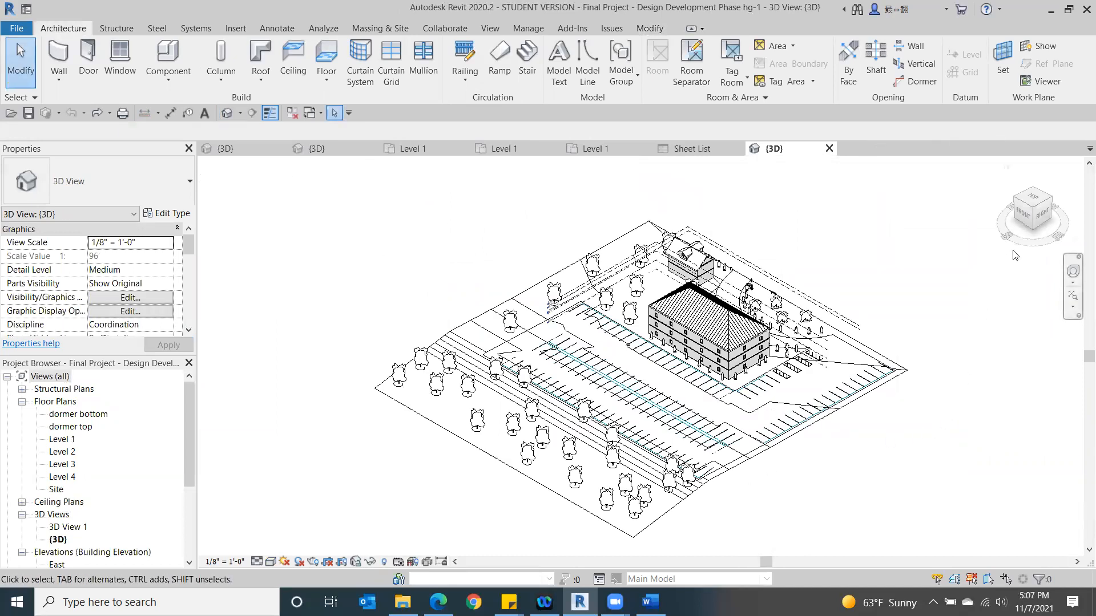
drag(1026, 225, 1033, 209)
click(1033, 210)
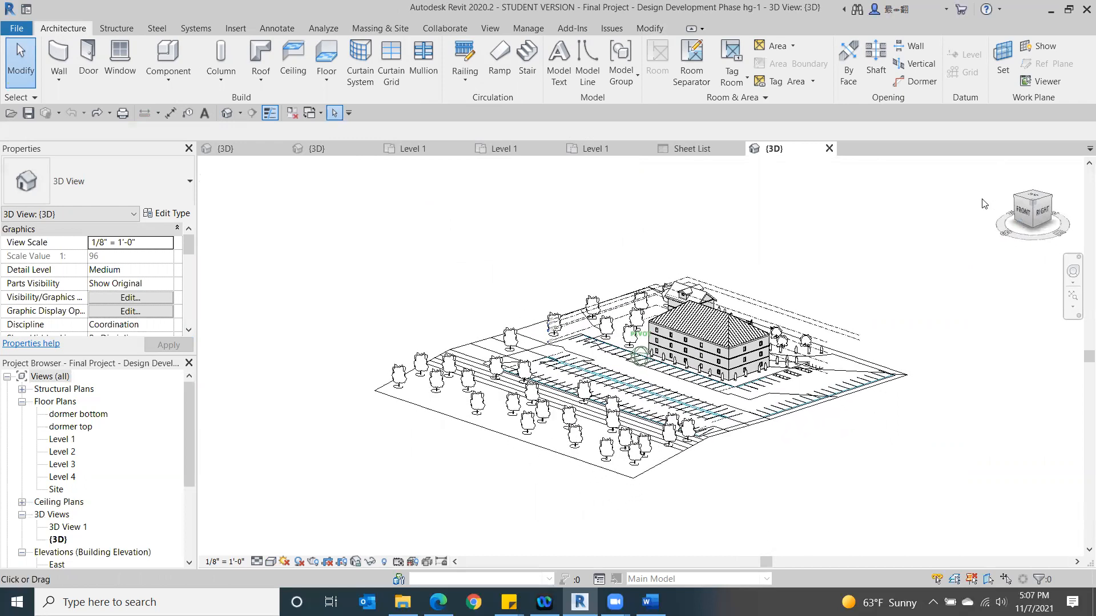
shift+middle_drag(888, 223, 905, 244)
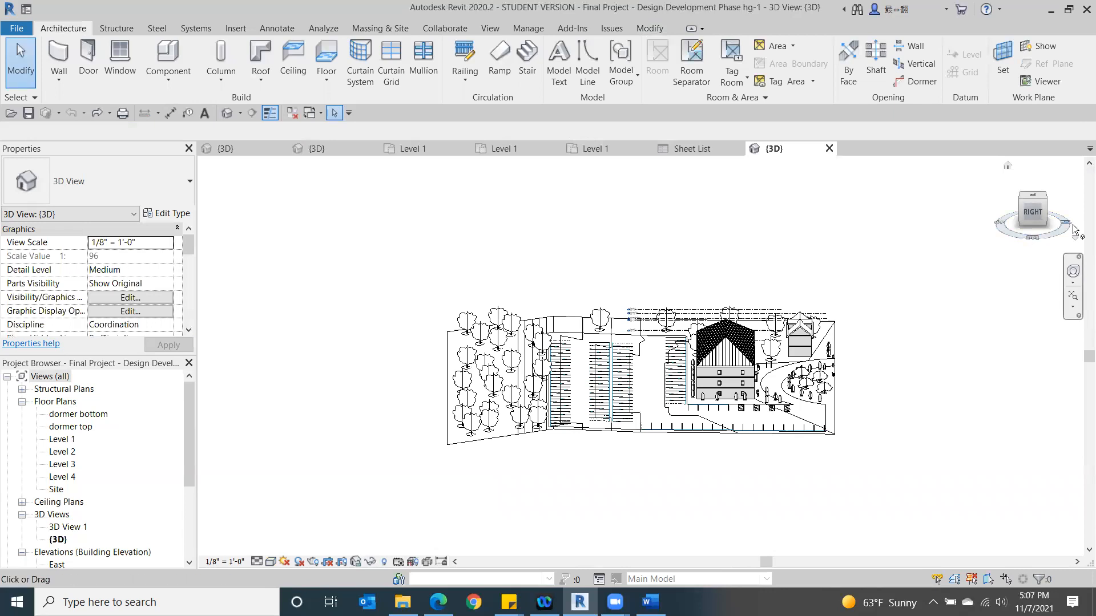
drag(1025, 211, 838, 272)
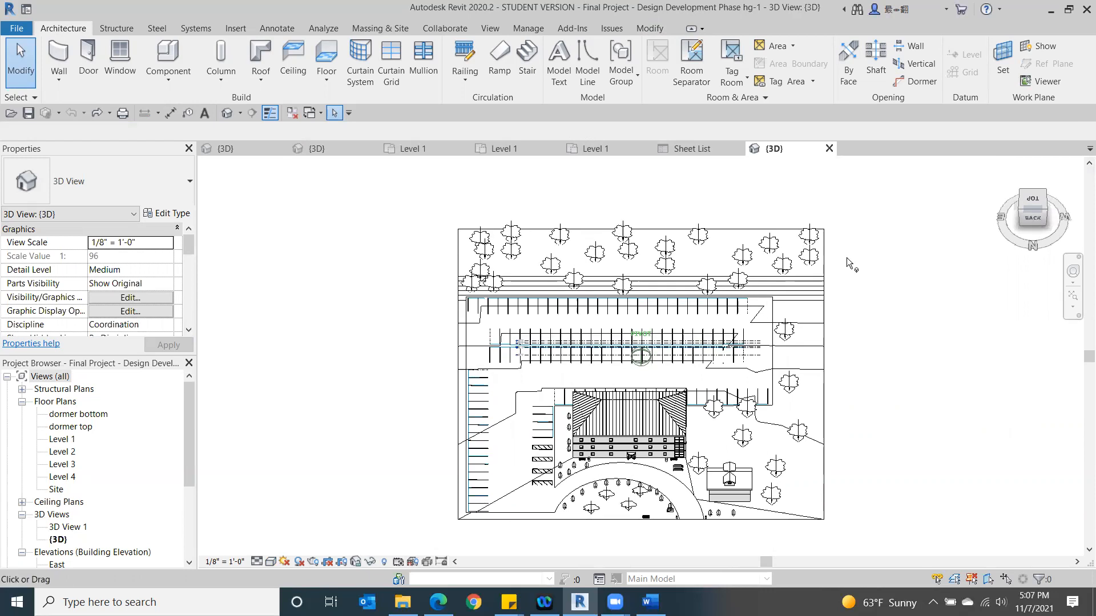
- Set the 3D view's visual style to Consistent Colors and inspect the site from the back of the building
click(271, 562)
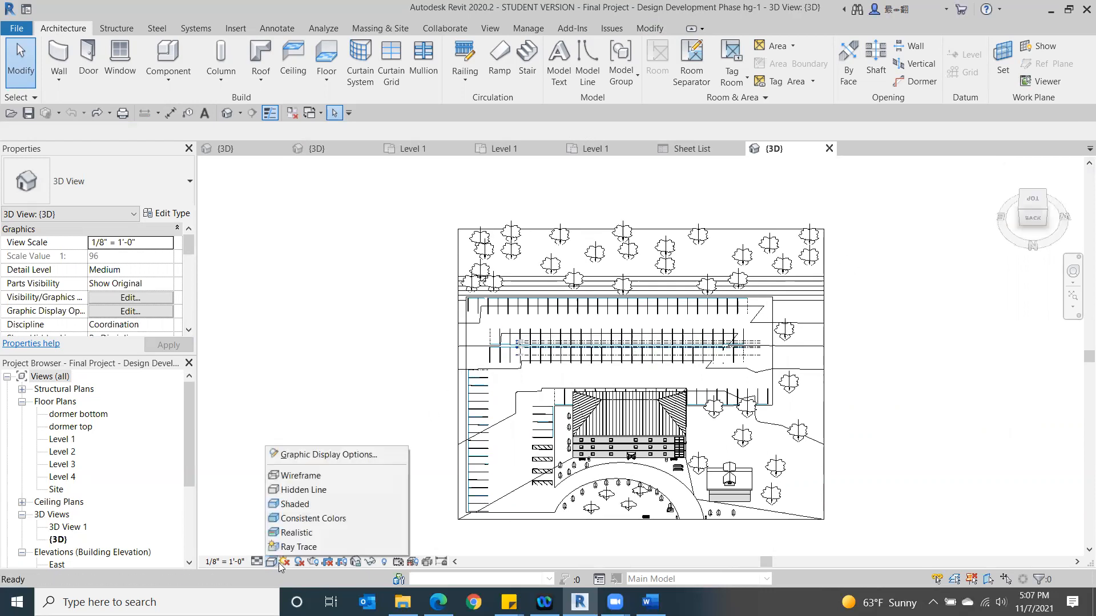
click(305, 518)
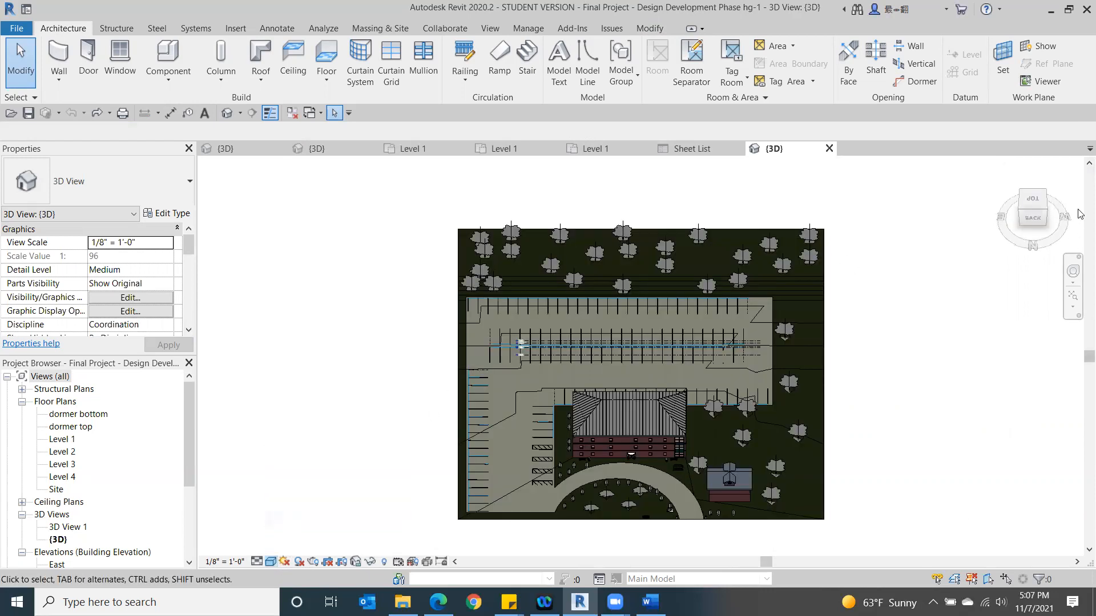
shift+middle_drag(1026, 265, 959, 160)
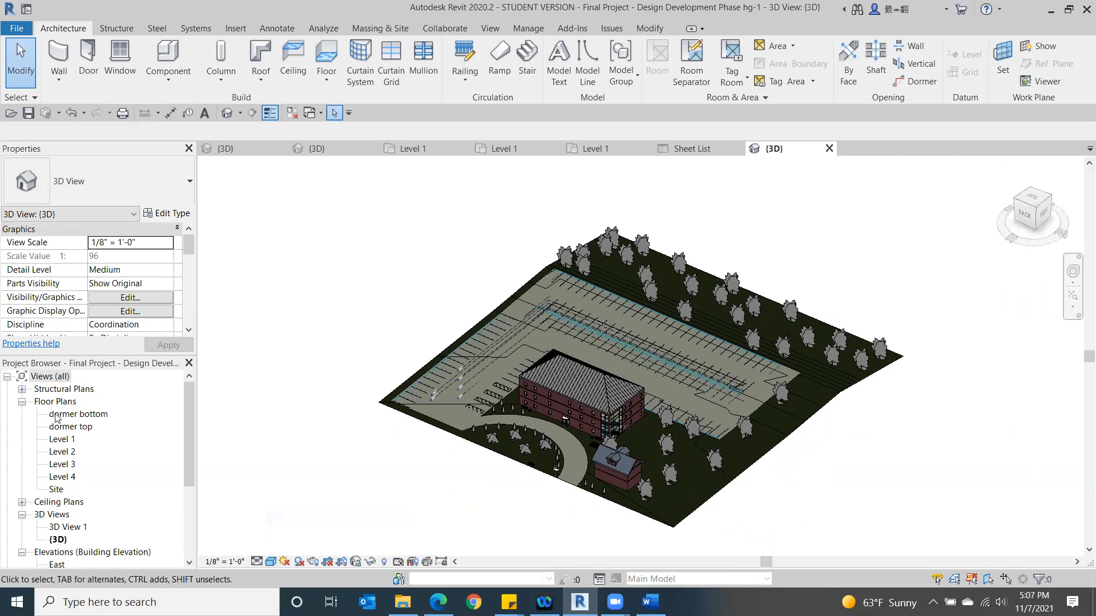
- Return to the Level 1 floor plan and examine the building together with its surrounding parking
double_click(60, 439)
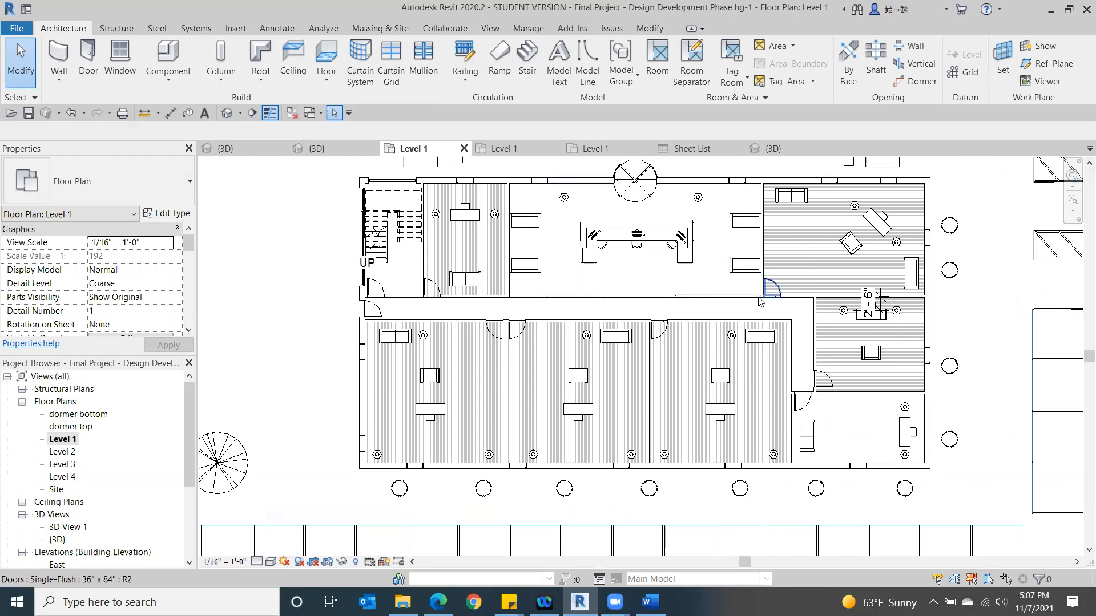
scroll(758, 317, down, 2)
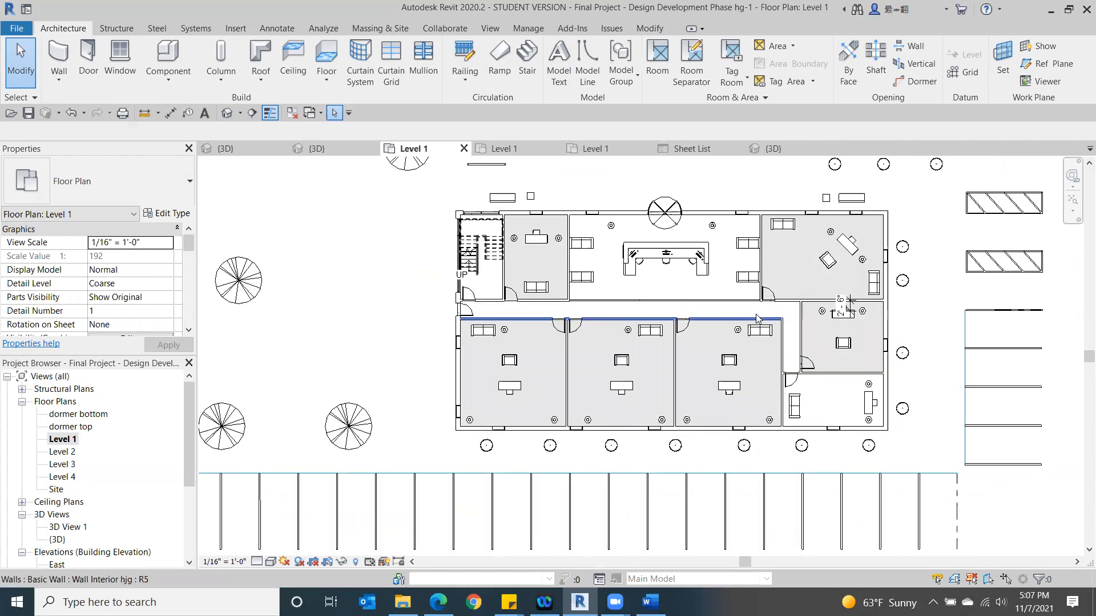
scroll(758, 317, down, 1)
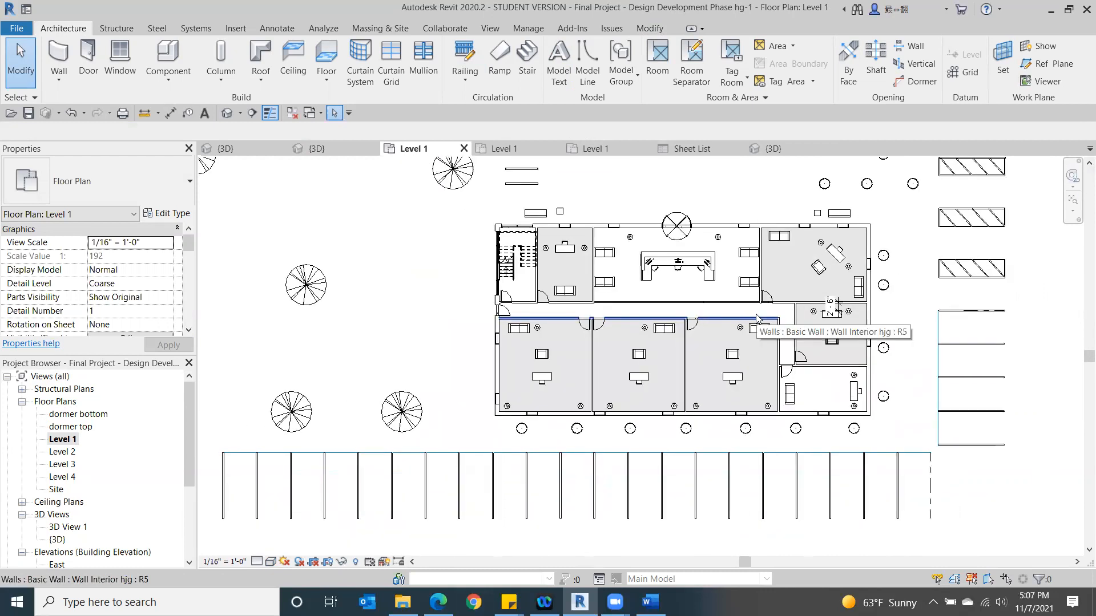
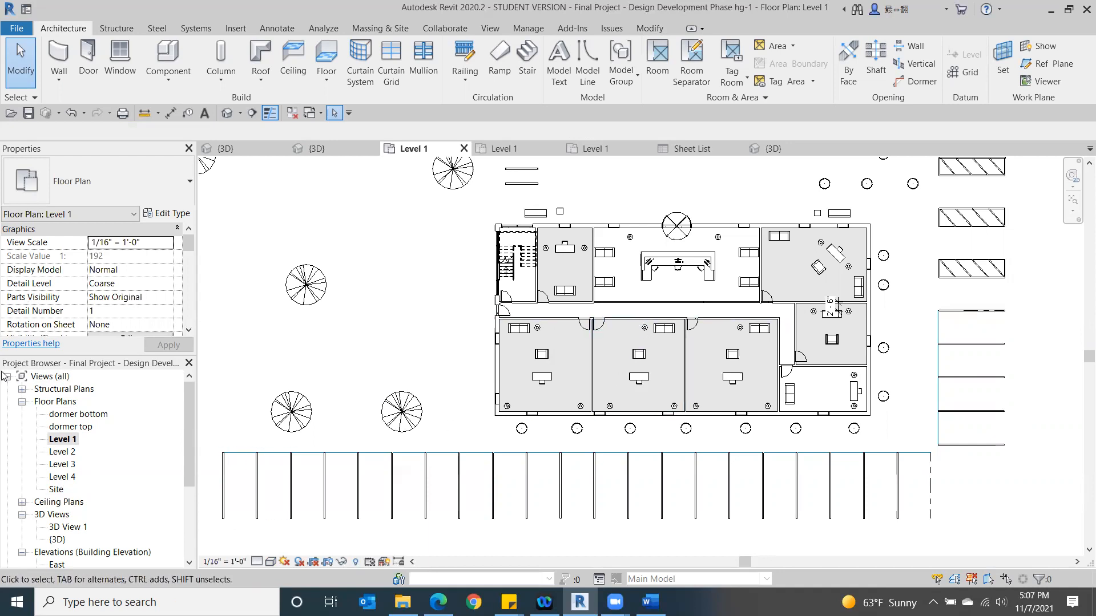
- Duplicate the Level 1 floor plan view
right_click(68, 441)
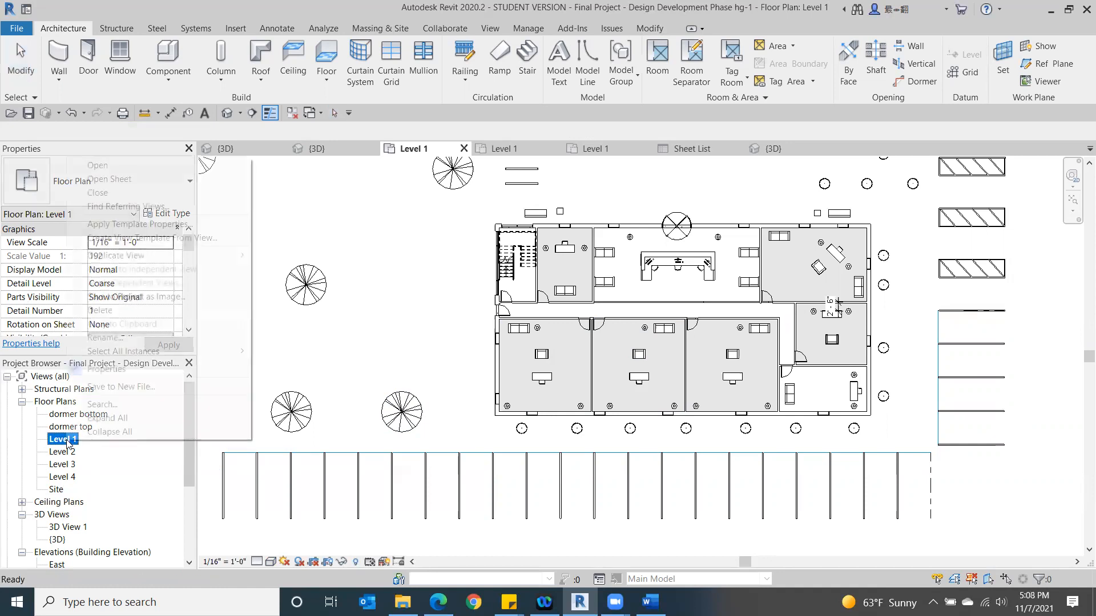
mouse_move(137, 255)
click(271, 255)
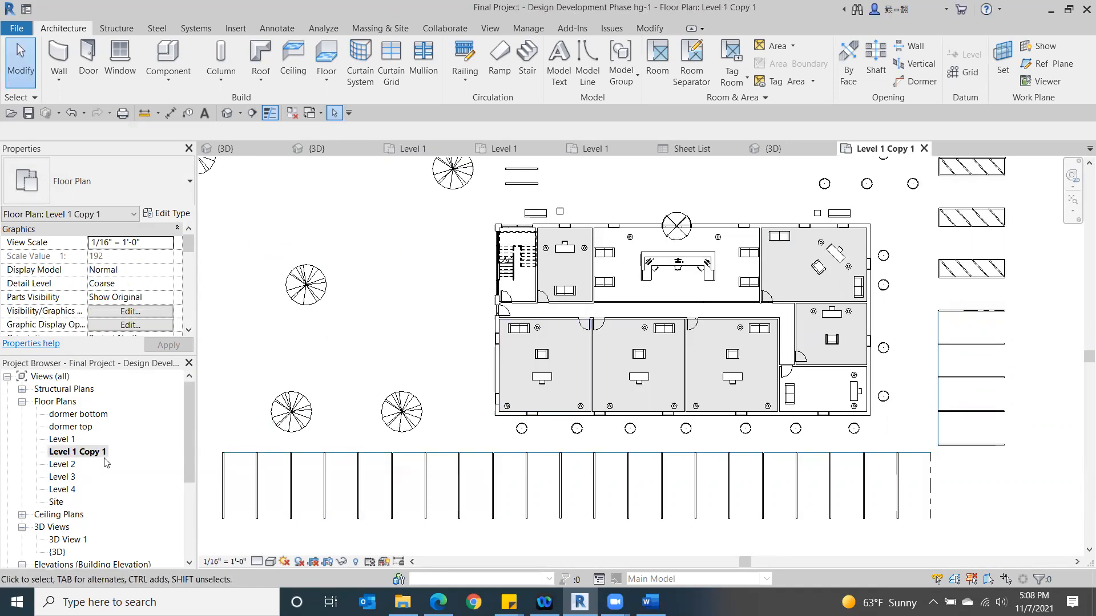
- Rename the duplicated floor plan view as Level 1 Interiors
right_click(91, 452)
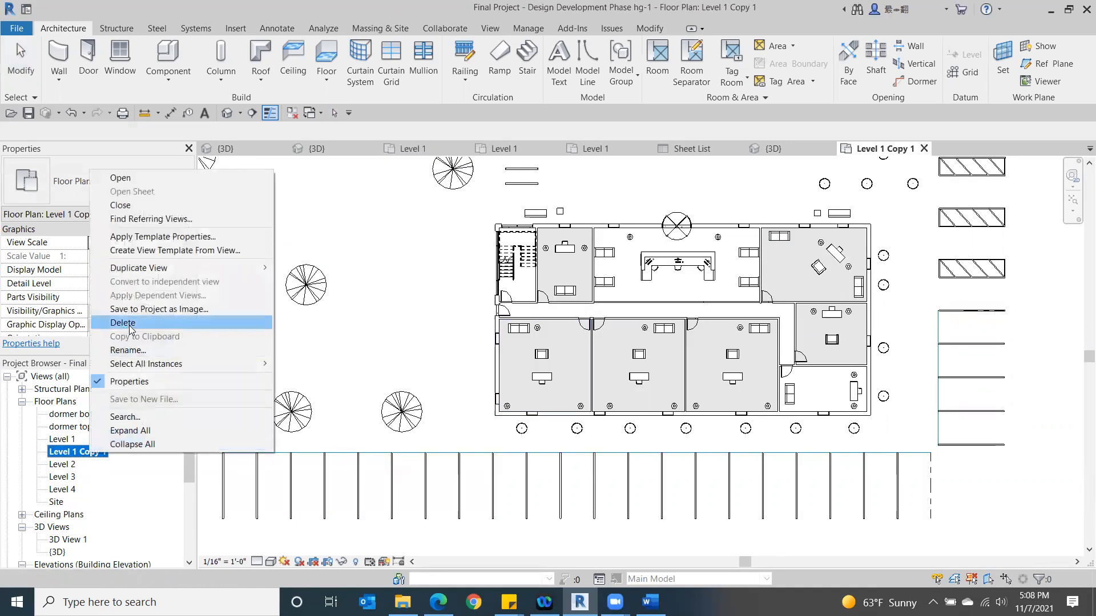
click(110, 490)
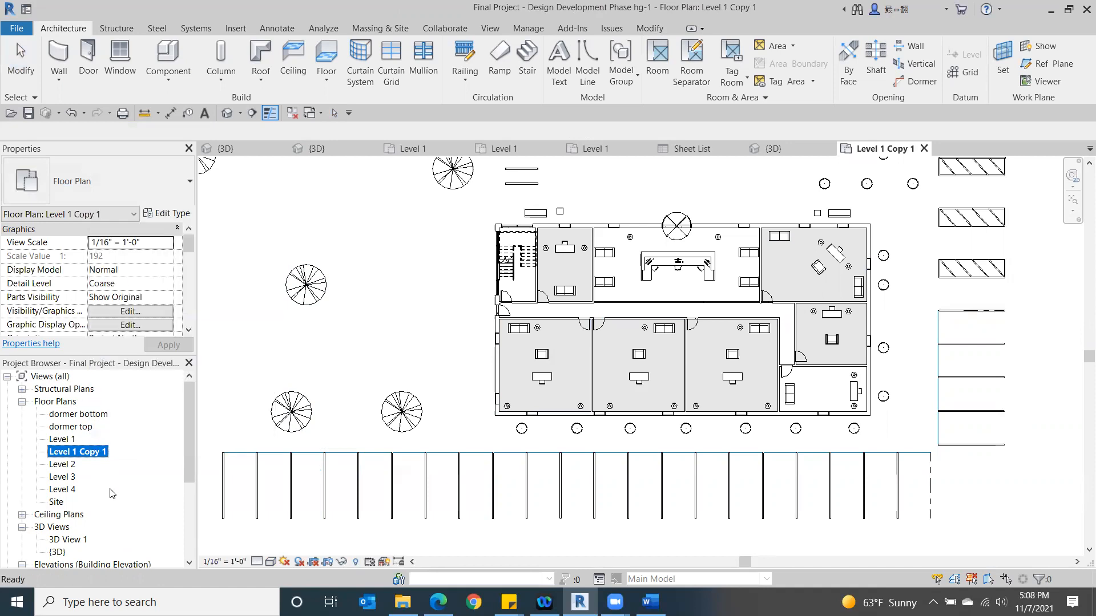
click(234, 433)
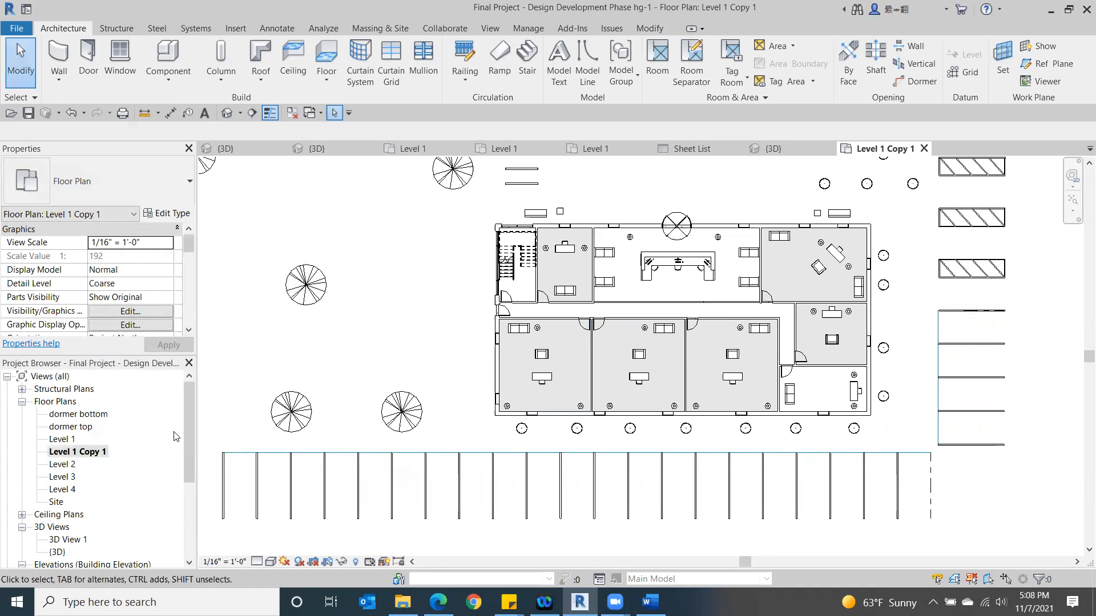
click(89, 452)
right_click(88, 453)
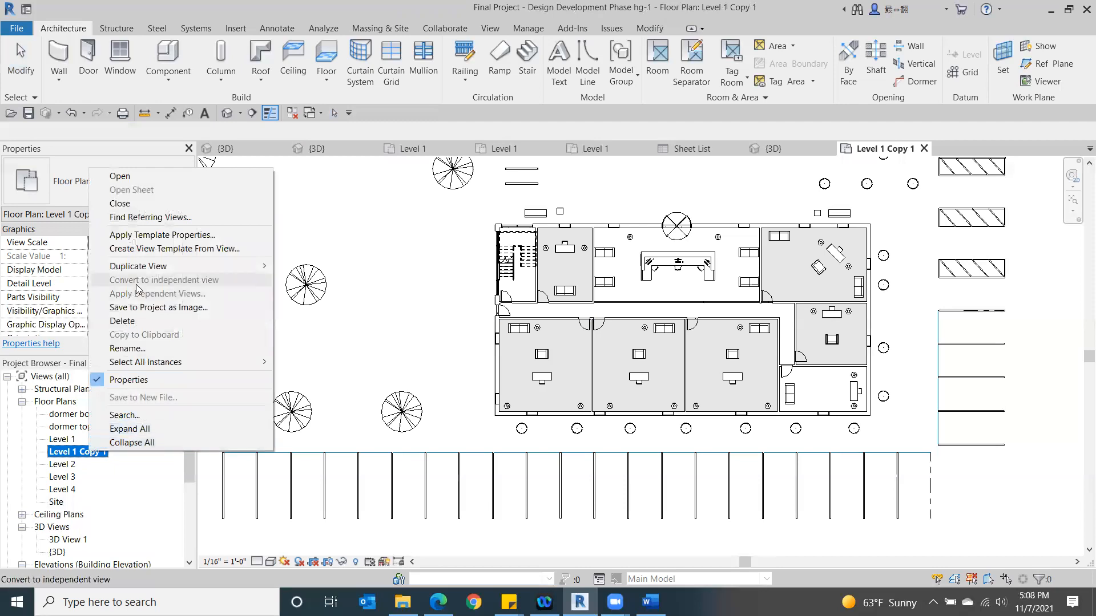
click(129, 350)
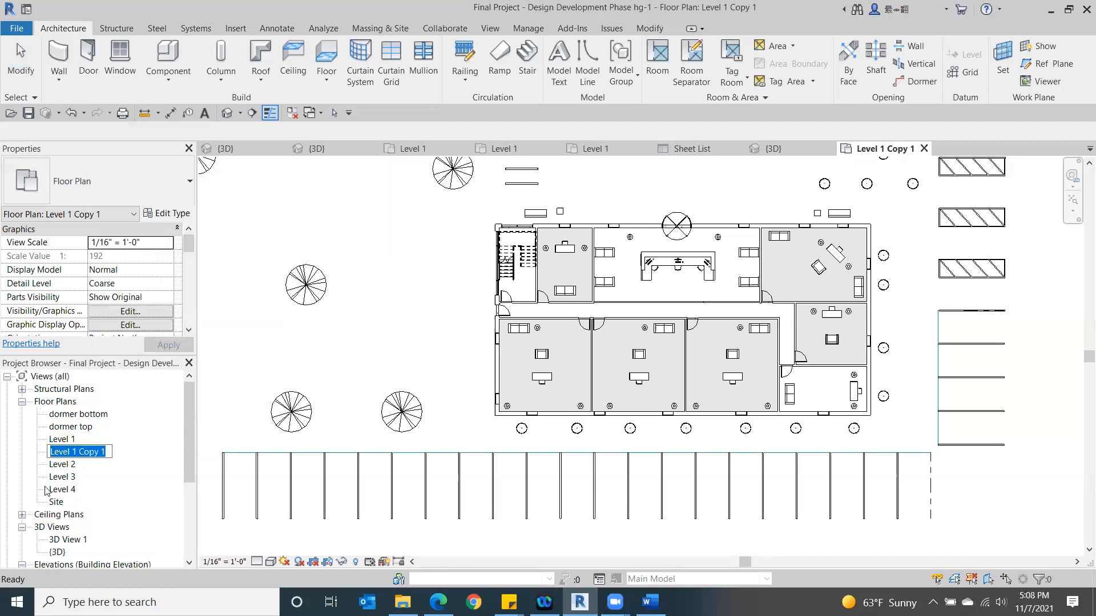
click(108, 455)
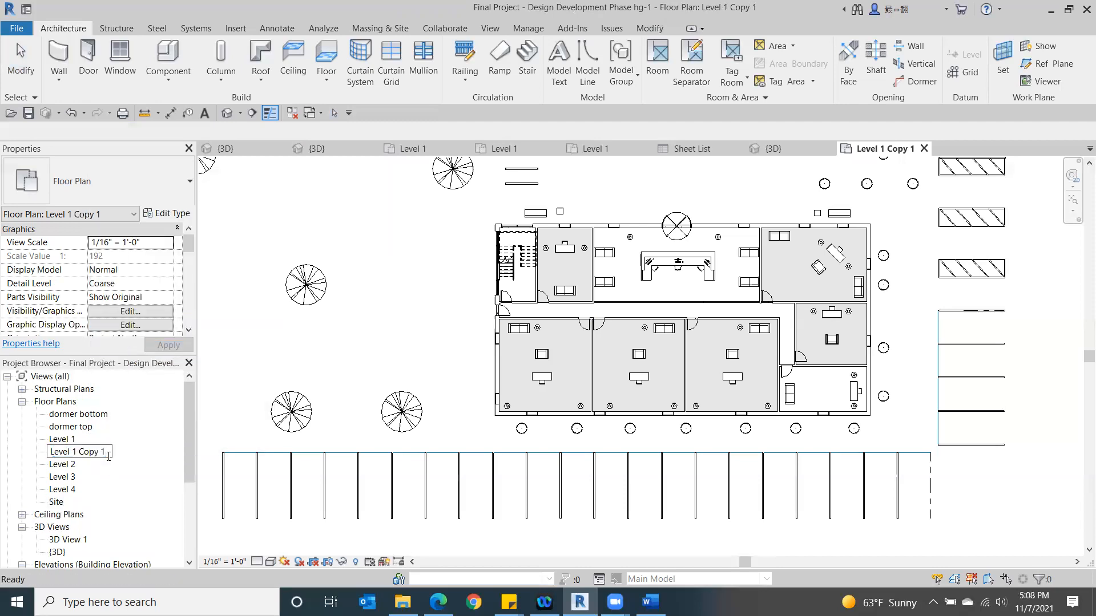
key(BackSpace)
key(BackSpace)
key(BackSpace)
key(BackSpace)
key(BackSpace)
key(BackSpace)
text(Interio)
key(Return)
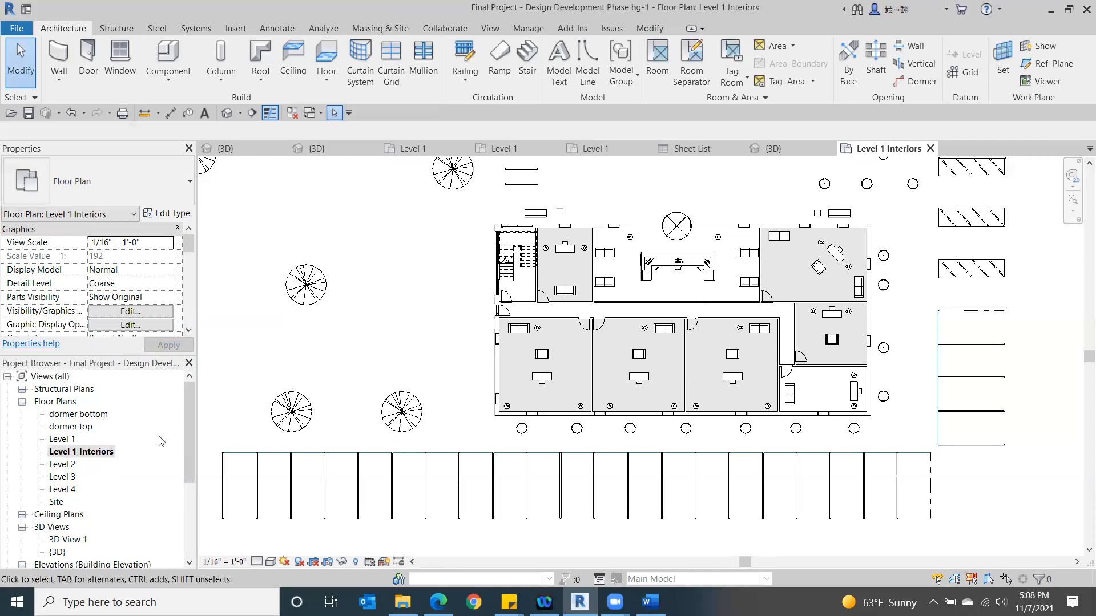
- In the original Level 1 floor plan, hide the Furniture and Furniture Systems categories through the view's visibility overrides
click(62, 440)
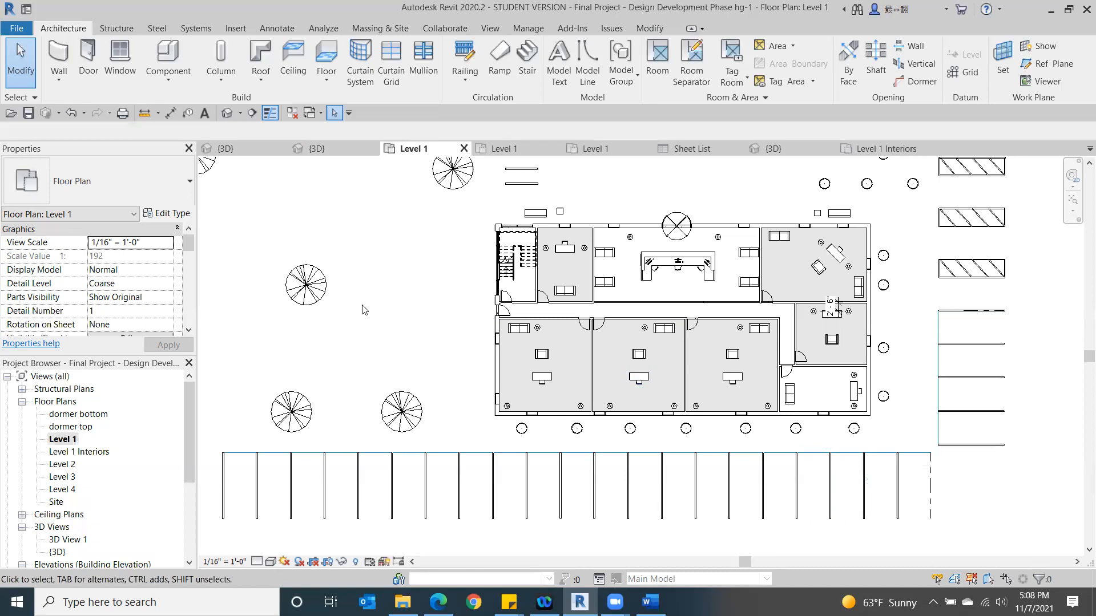
key(v)
key(g)
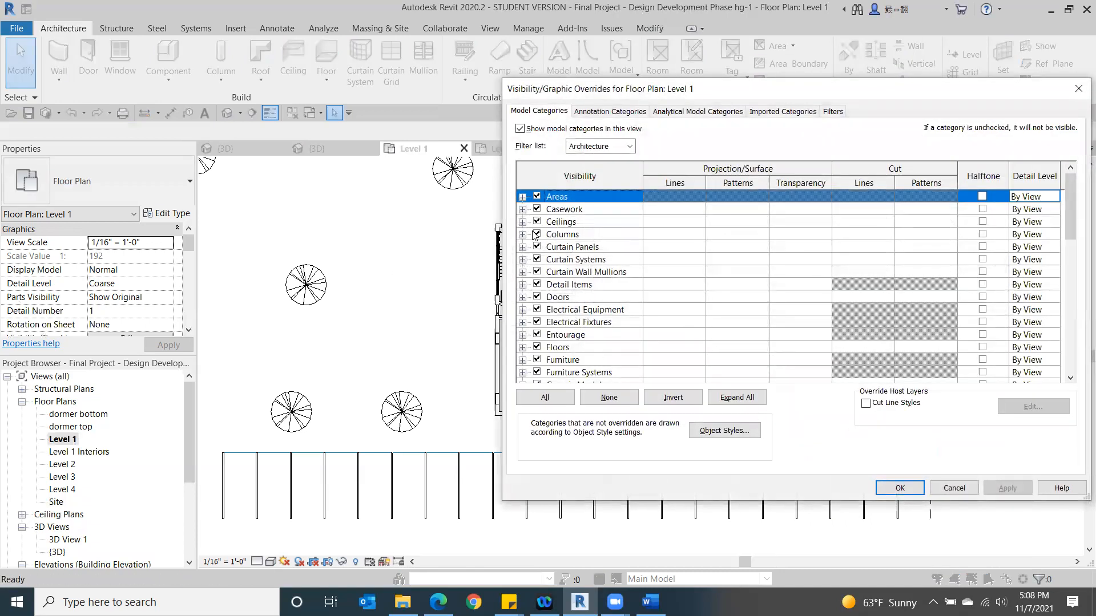
scroll(536, 234, down, 2)
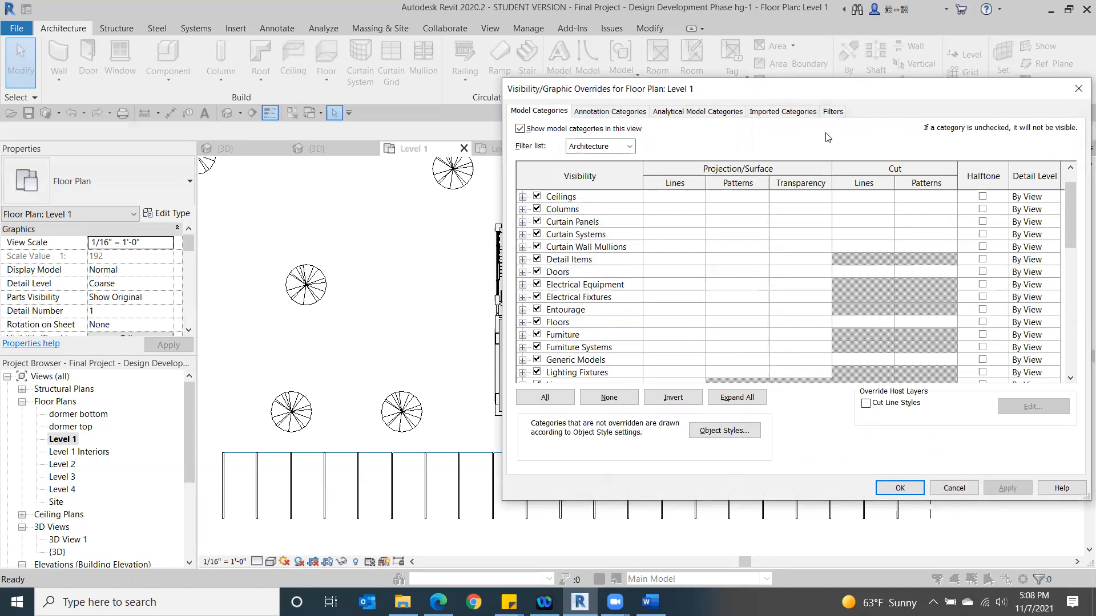
drag(812, 90, 264, 12)
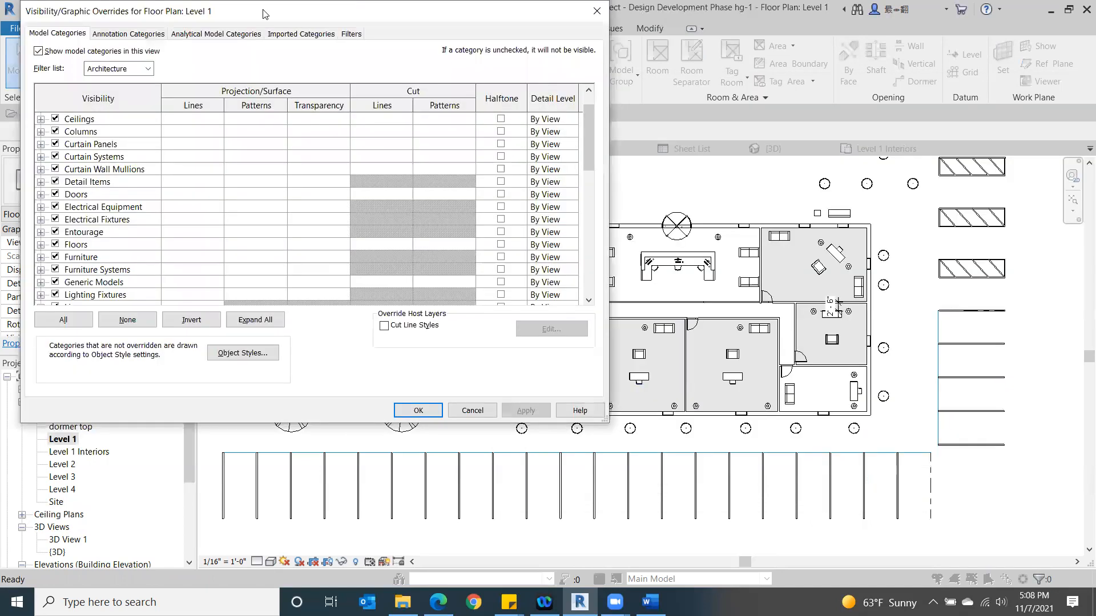
click(55, 257)
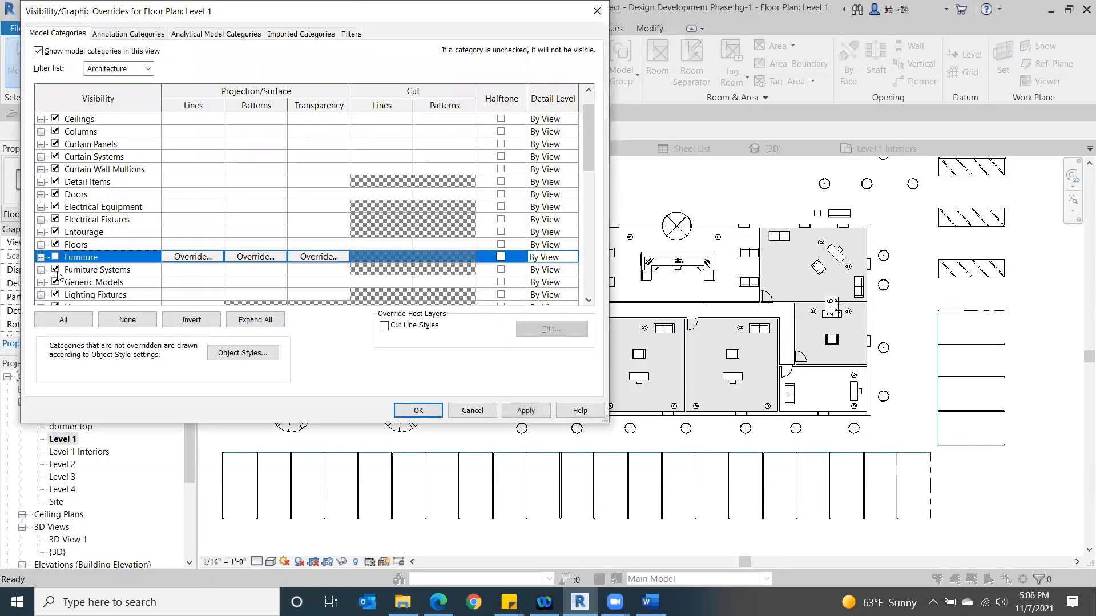
click(56, 270)
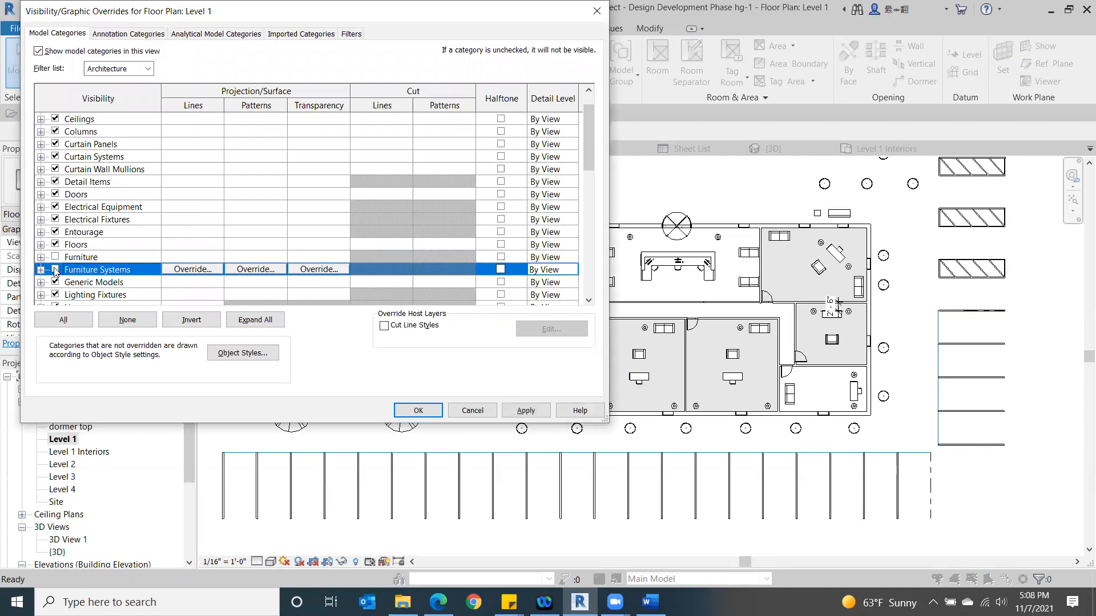
click(527, 412)
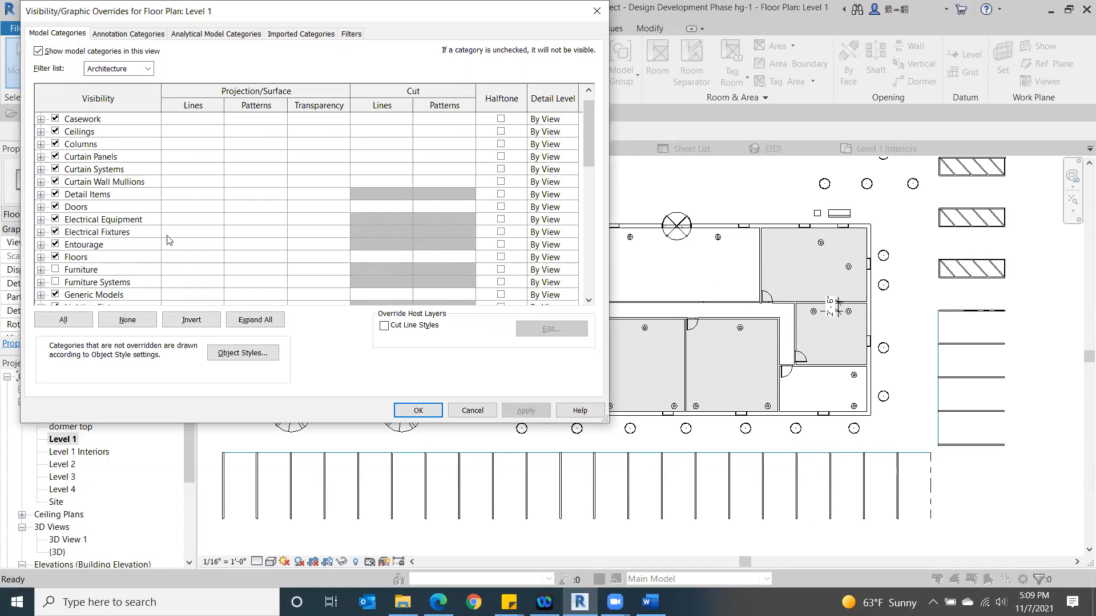
- Hide the Lighting Fixtures category in the Level 1 plan as well and accept the visibility overrides
scroll(166, 242, down, 1)
scroll(159, 242, down, 1)
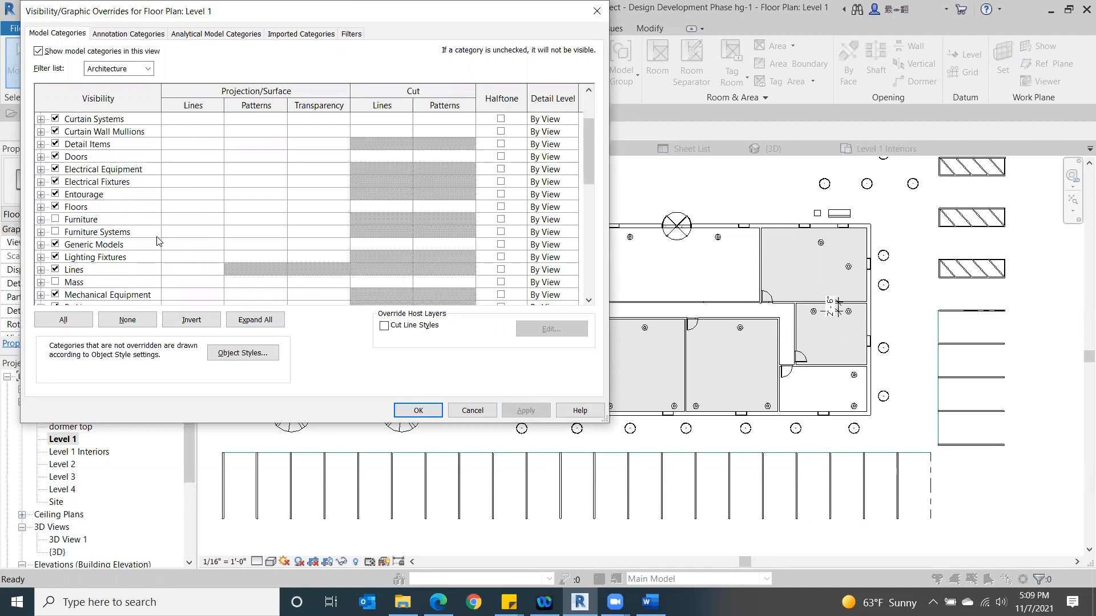
click(56, 258)
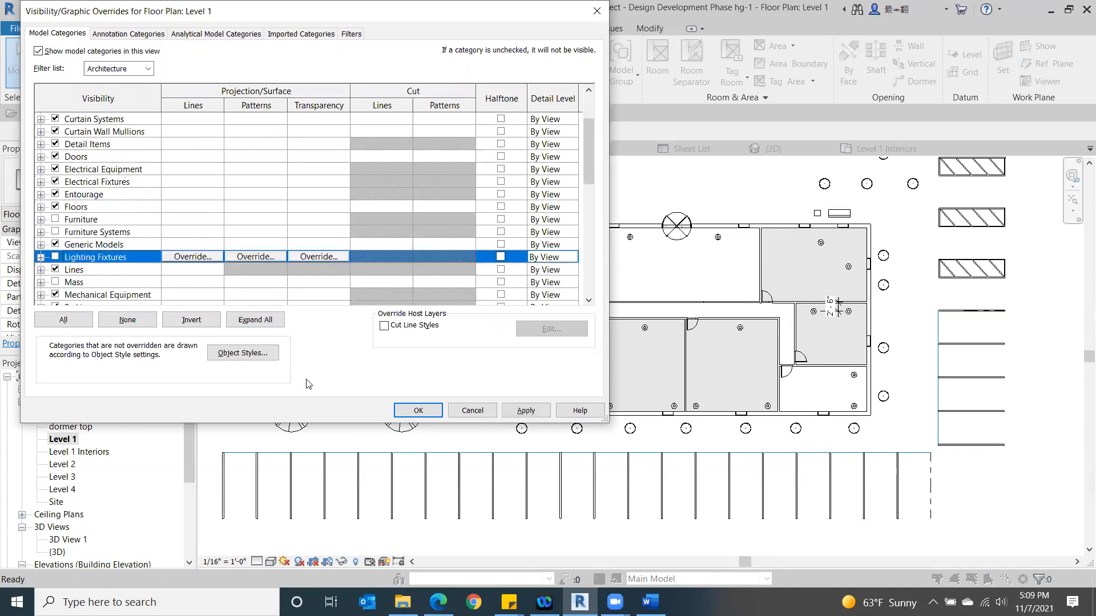
click(525, 411)
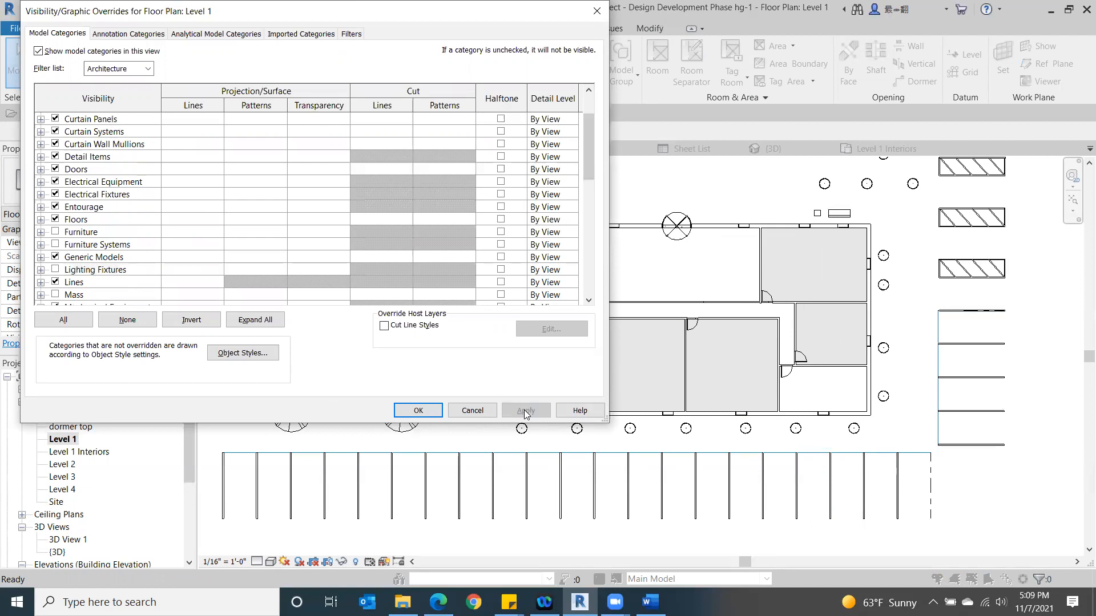
drag(511, 31, 509, 31)
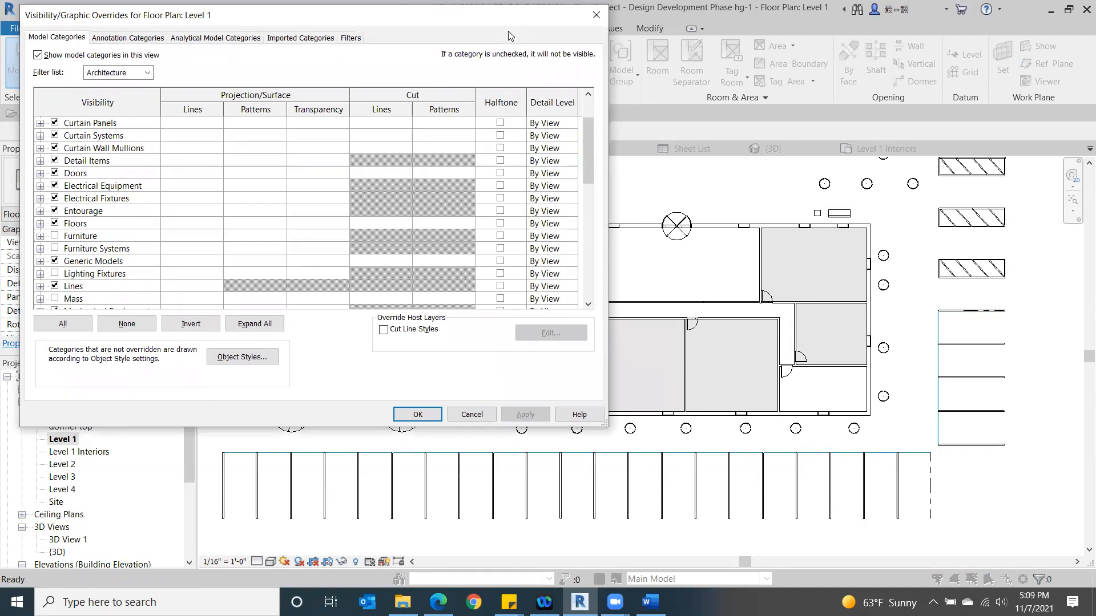
drag(508, 32, 327, 122)
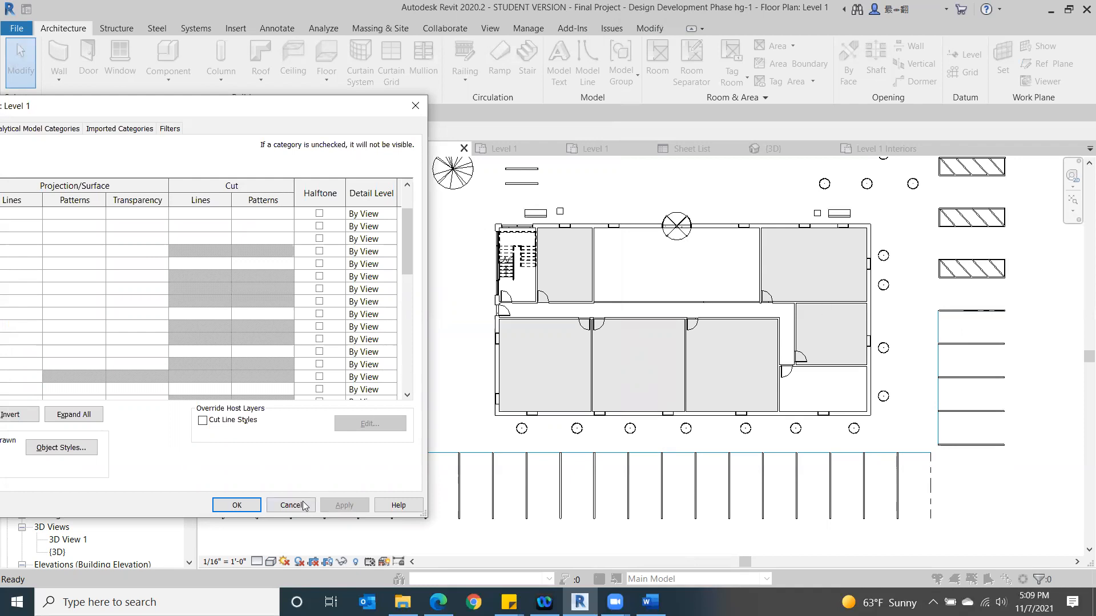
click(236, 505)
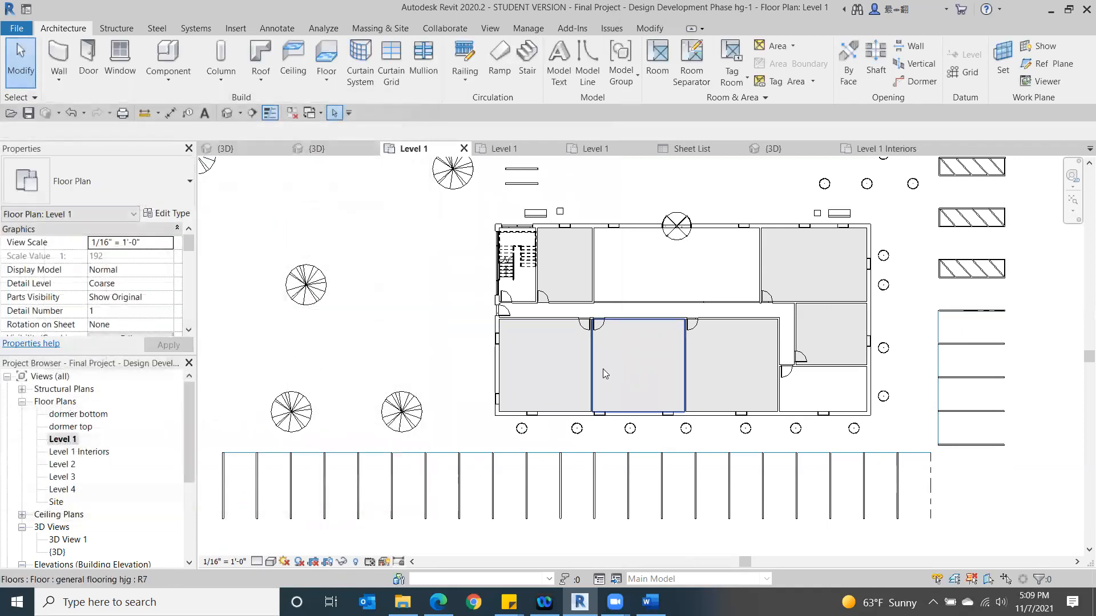
- Place a room with its tag in the building's upper-right corner office on the Level 1 plan
scroll(603, 369, down, 4)
scroll(558, 435, up, 3)
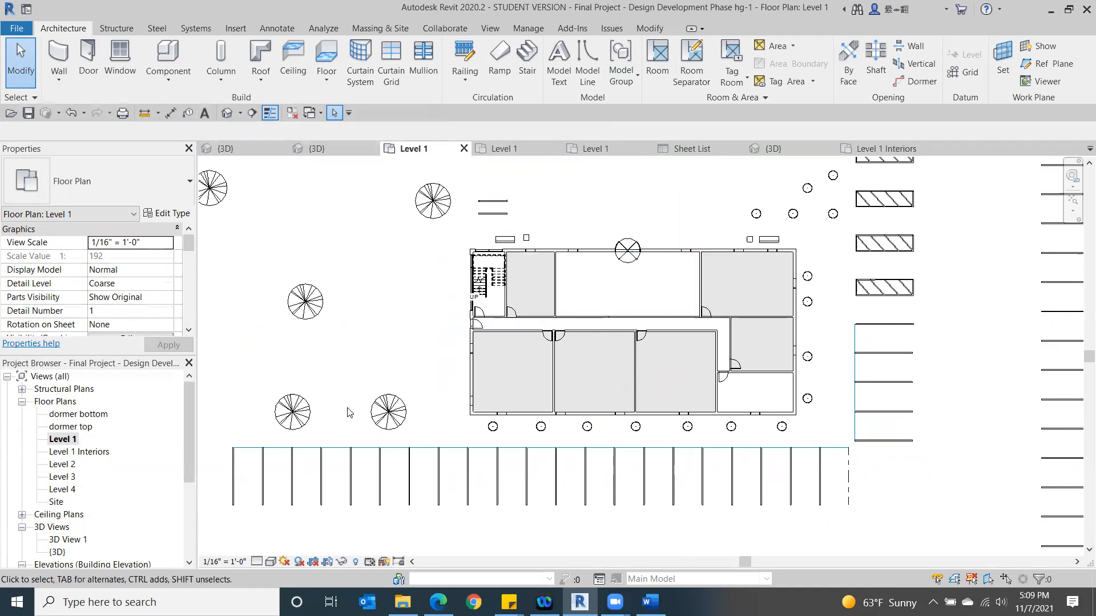
click(661, 56)
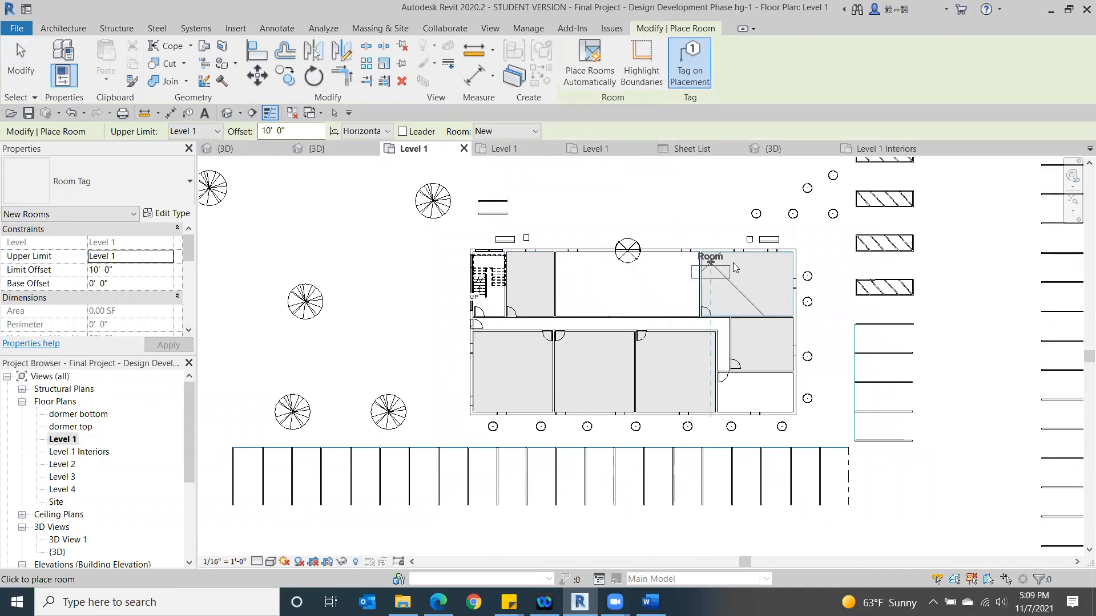
click(752, 275)
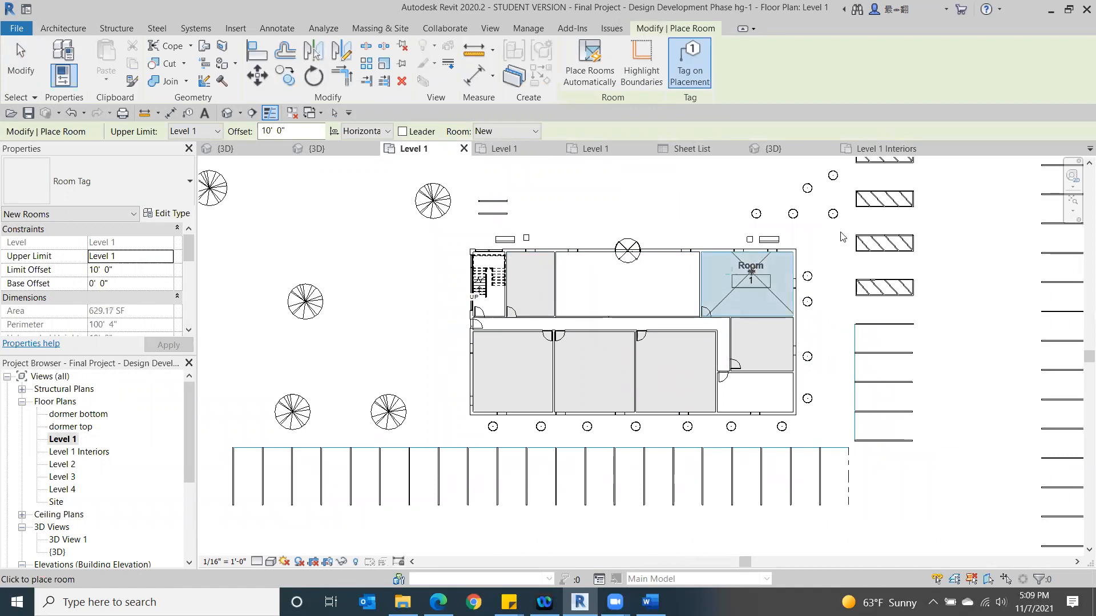
click(22, 73)
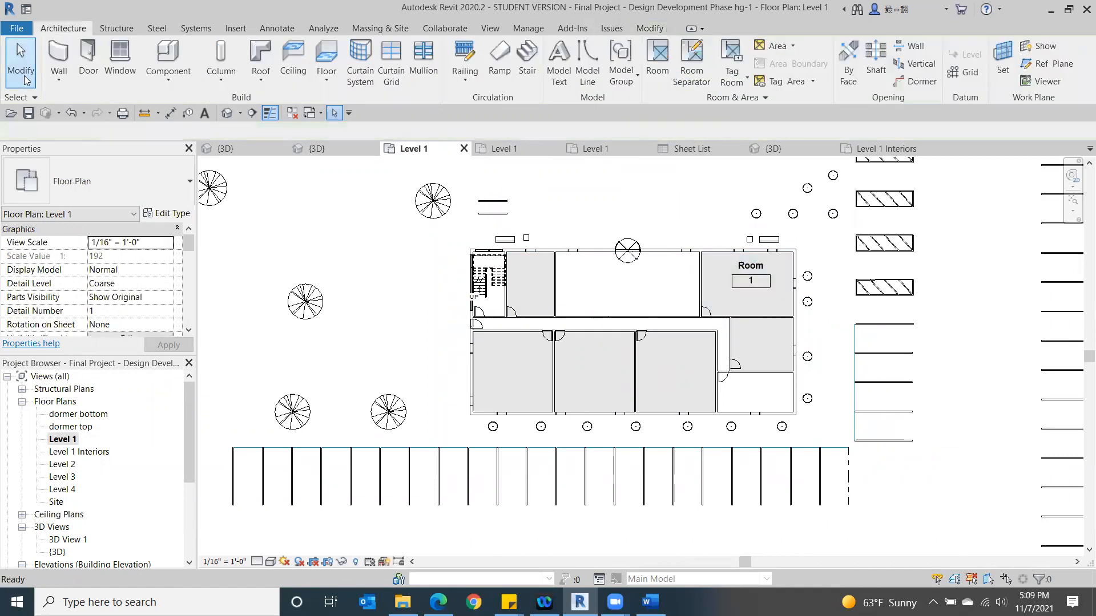
- Set the Level 1 plan's view scale to 3/32" = 1'-0" and check the room tag's size
scroll(710, 271, up, 1)
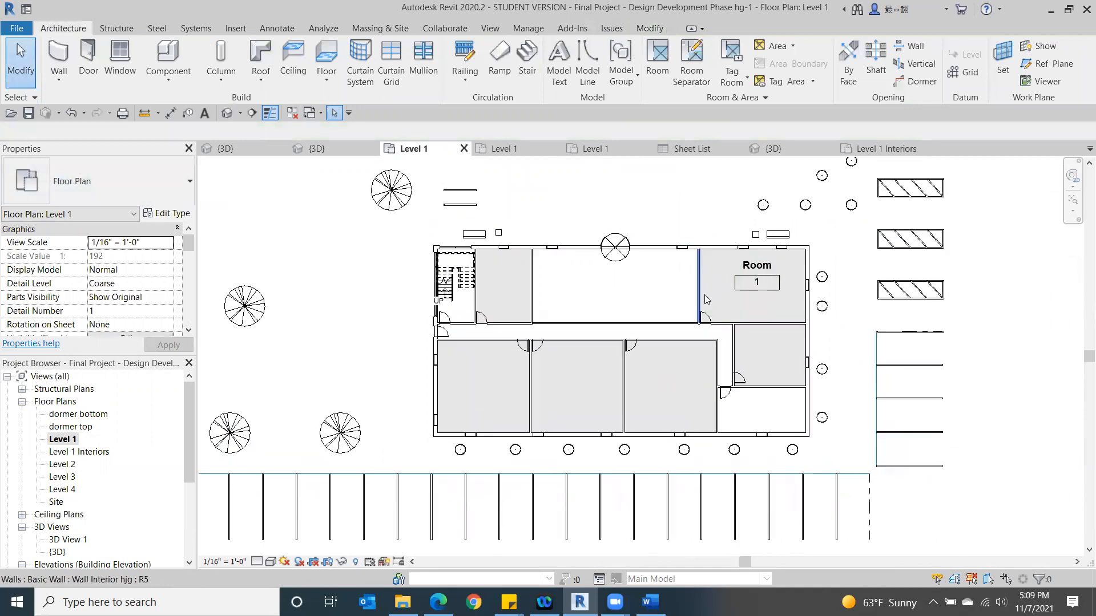
click(167, 243)
click(139, 262)
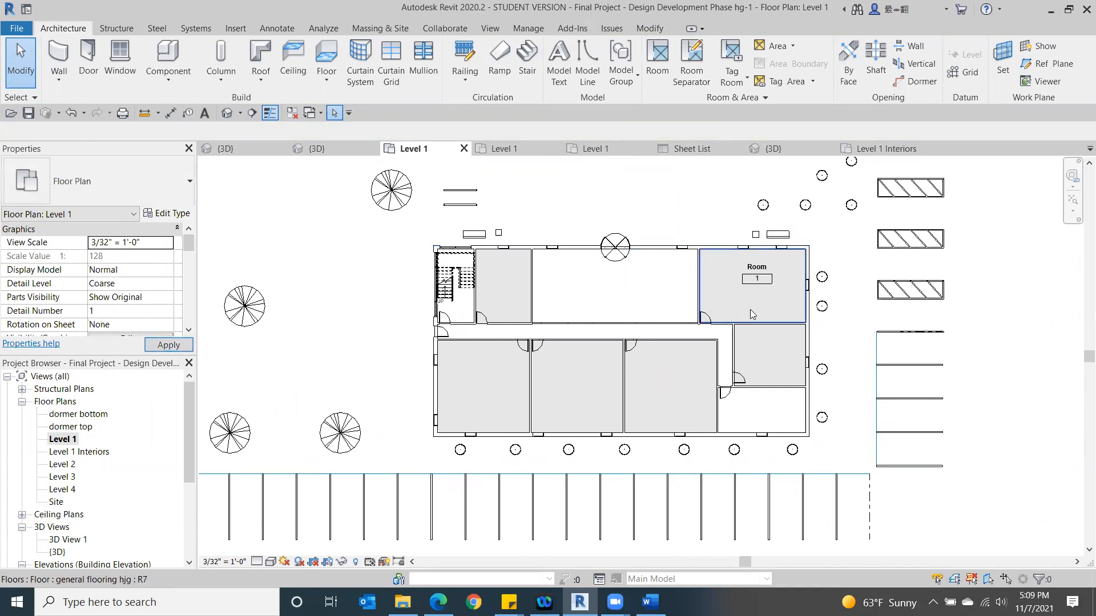
scroll(309, 319, up, 1)
middle_drag(309, 316, 330, 256)
scroll(331, 257, down, 2)
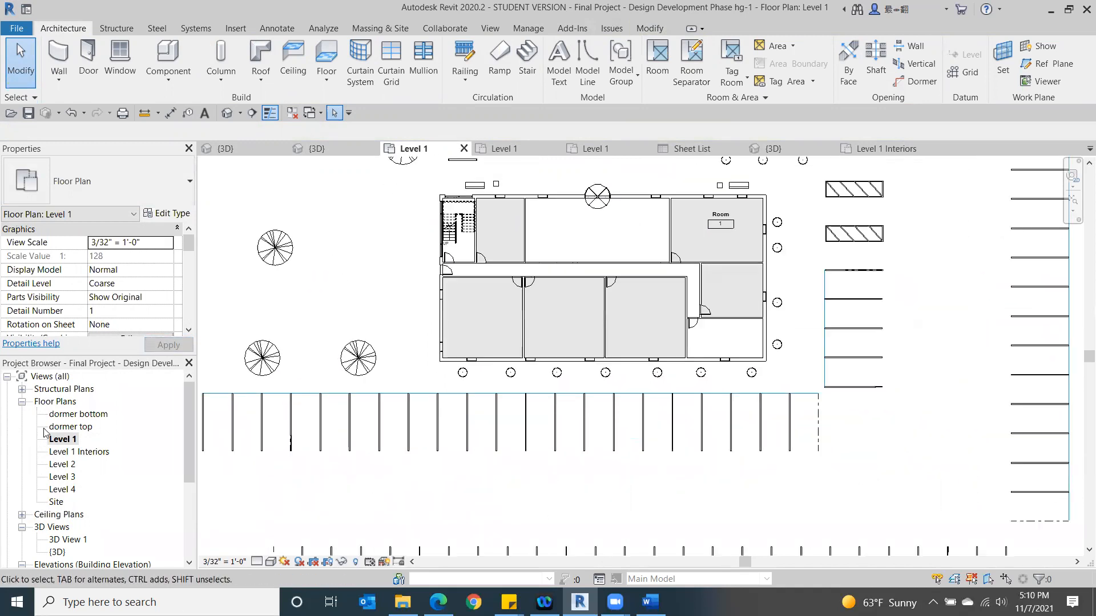
- Open the Level 1 Interiors floor plan and examine the furniture layout in its rooms
double_click(63, 453)
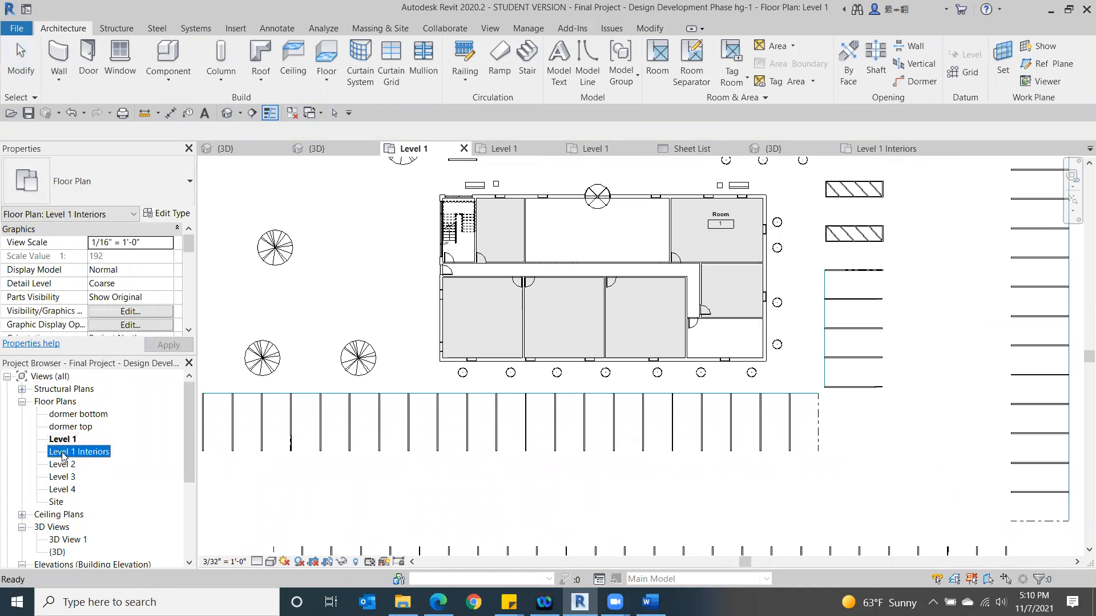
scroll(863, 287, up, 2)
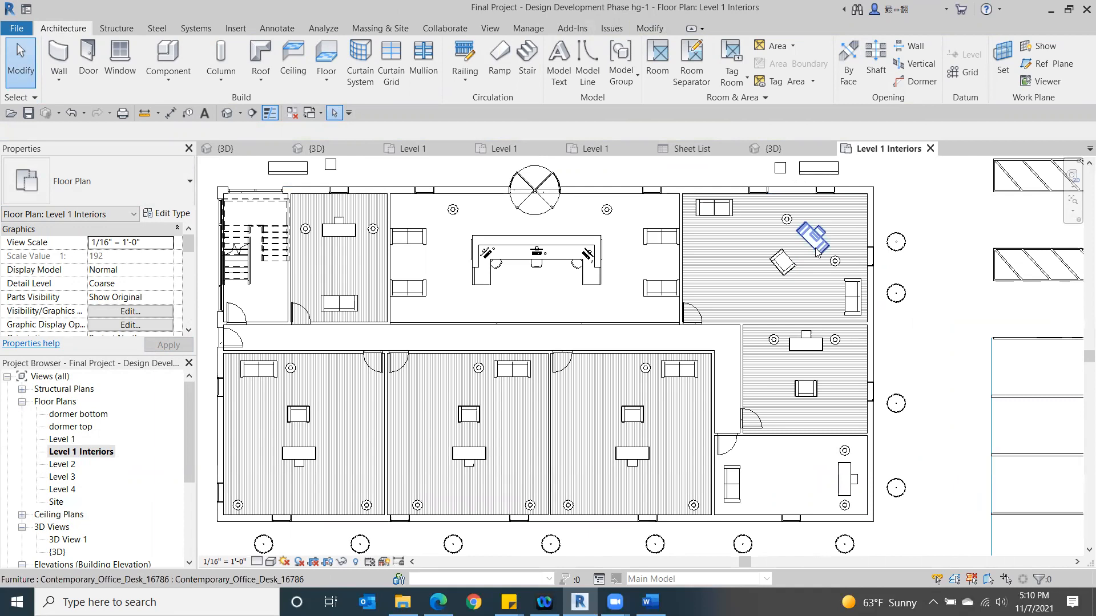
scroll(818, 253, down, 2)
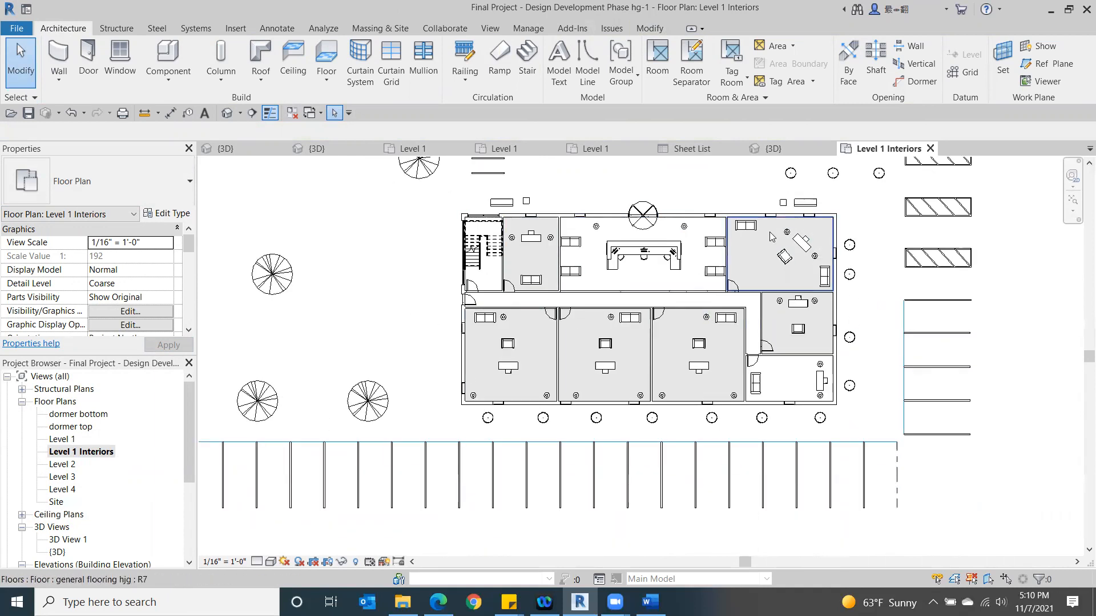
- Tag the upper window on the building's left exterior wall in the Level 1 plan using Tag by Category with a leader
double_click(61, 440)
middle_drag(678, 242, 695, 314)
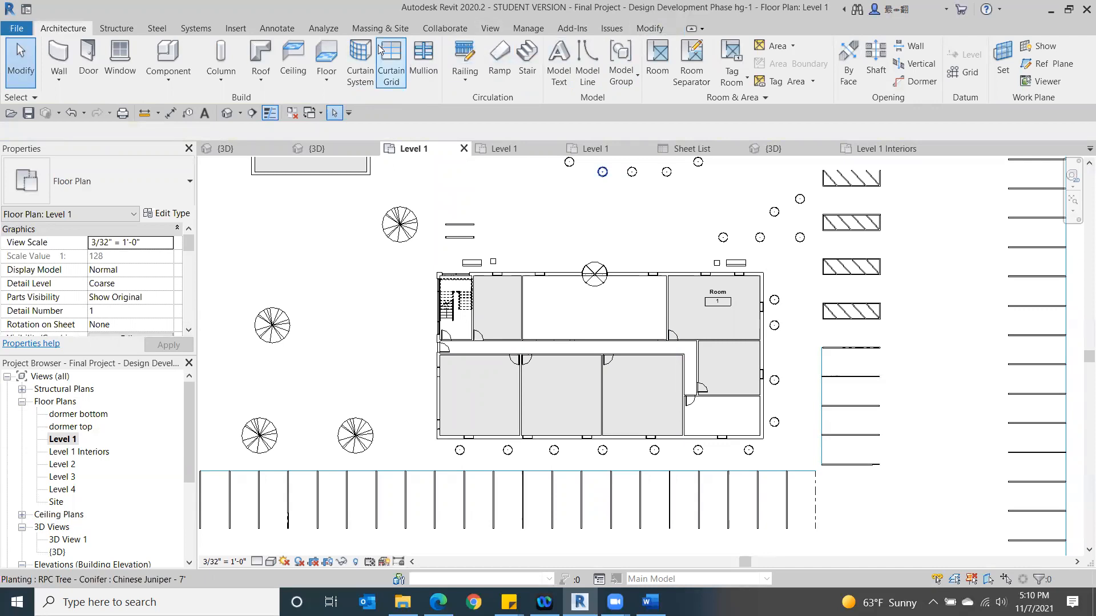
click(278, 29)
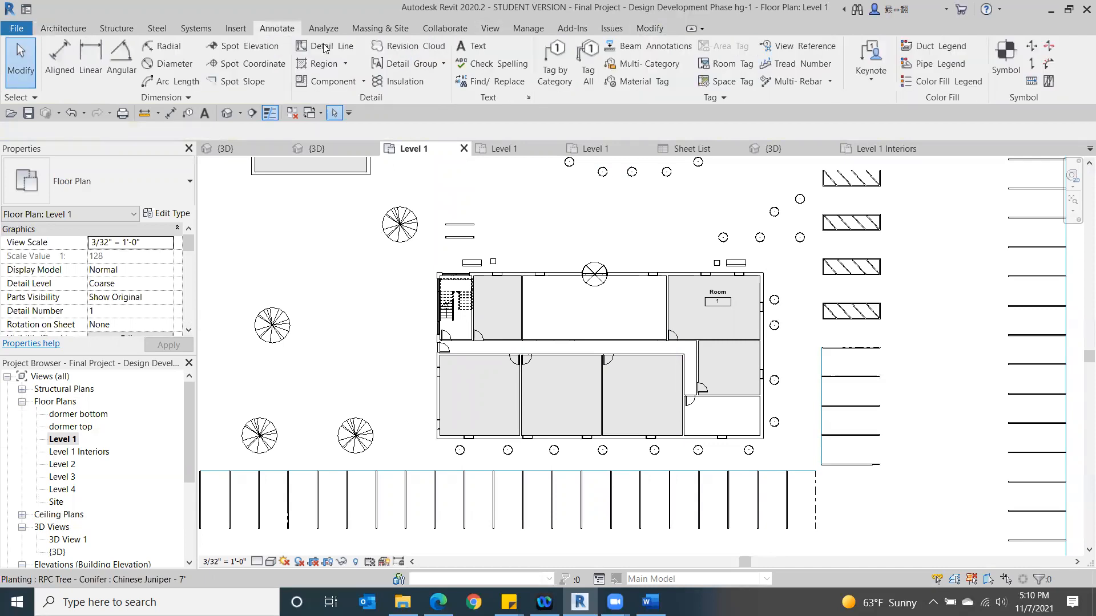
click(553, 60)
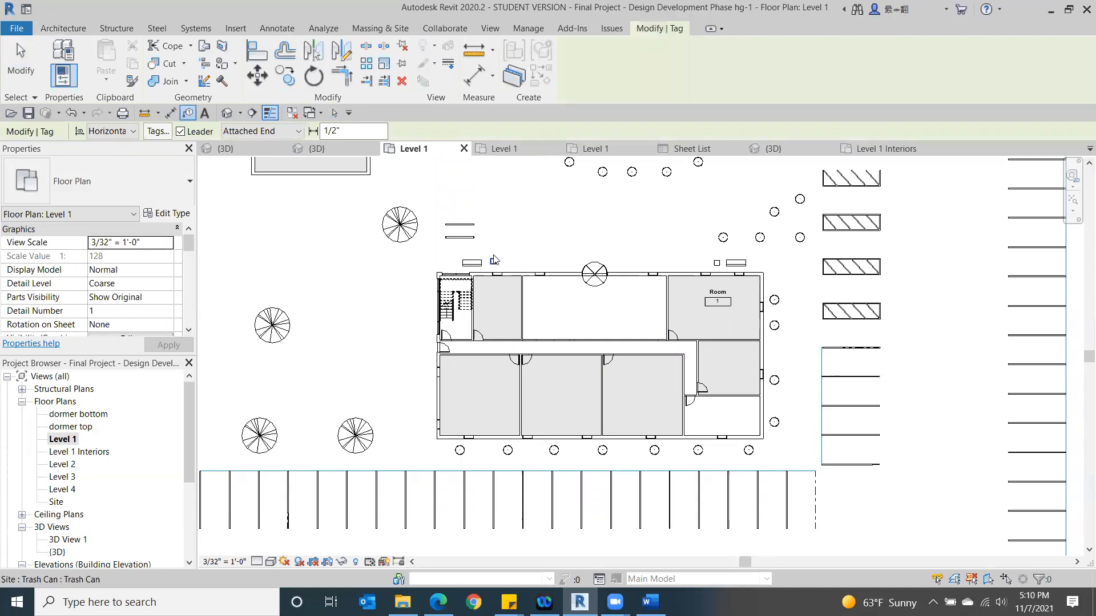
scroll(505, 268, up, 4)
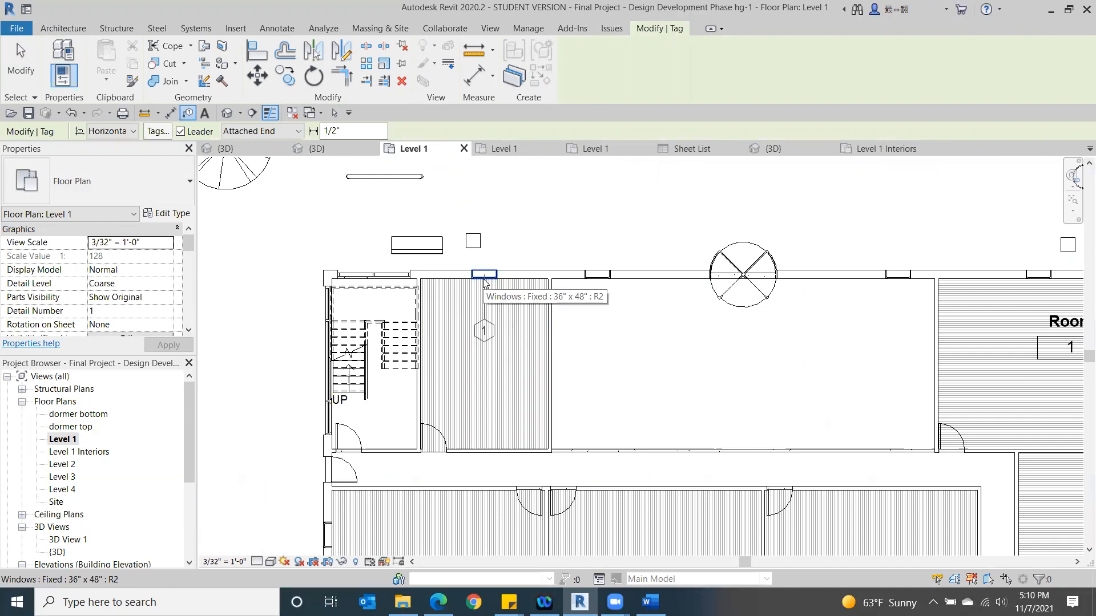
click(329, 532)
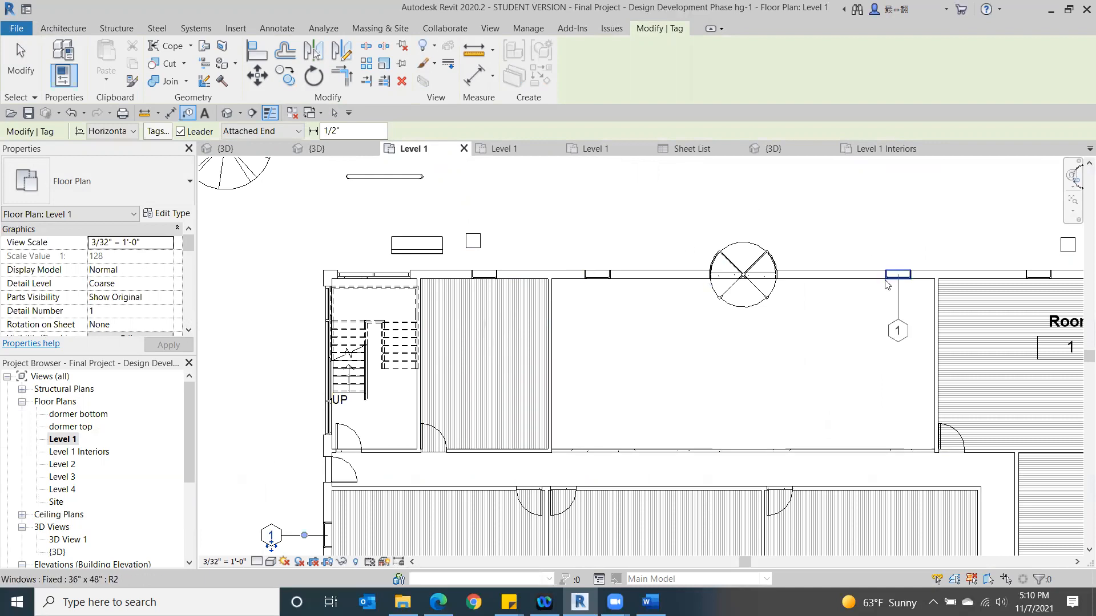
- Tag the lower window on the same left exterior wall and the exterior door at the corridor's left end
middle_drag(606, 404, 657, 249)
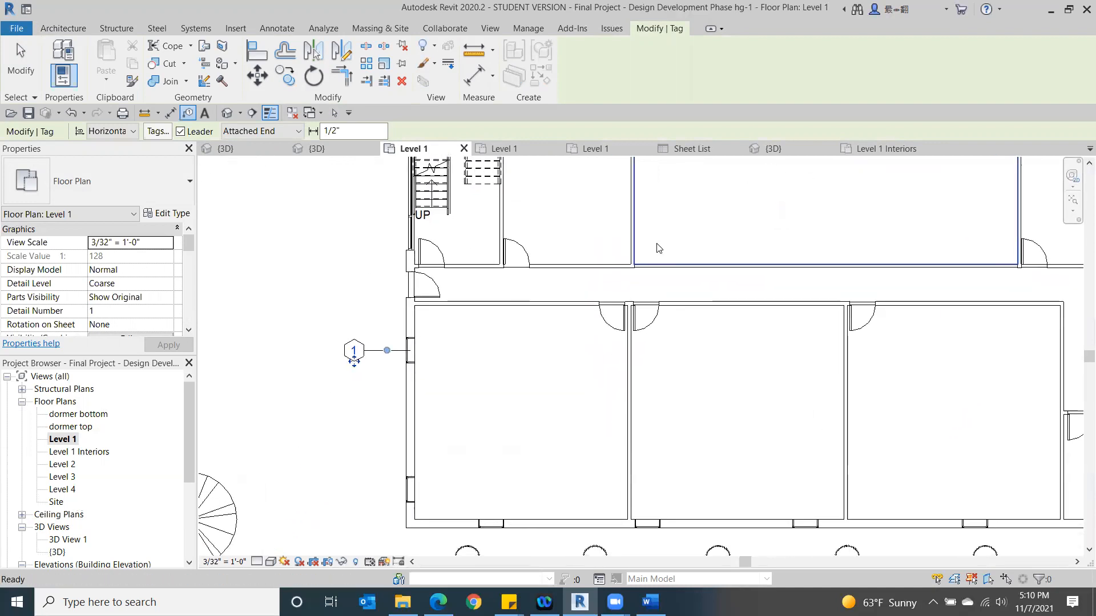
scroll(657, 248, down, 1)
click(442, 464)
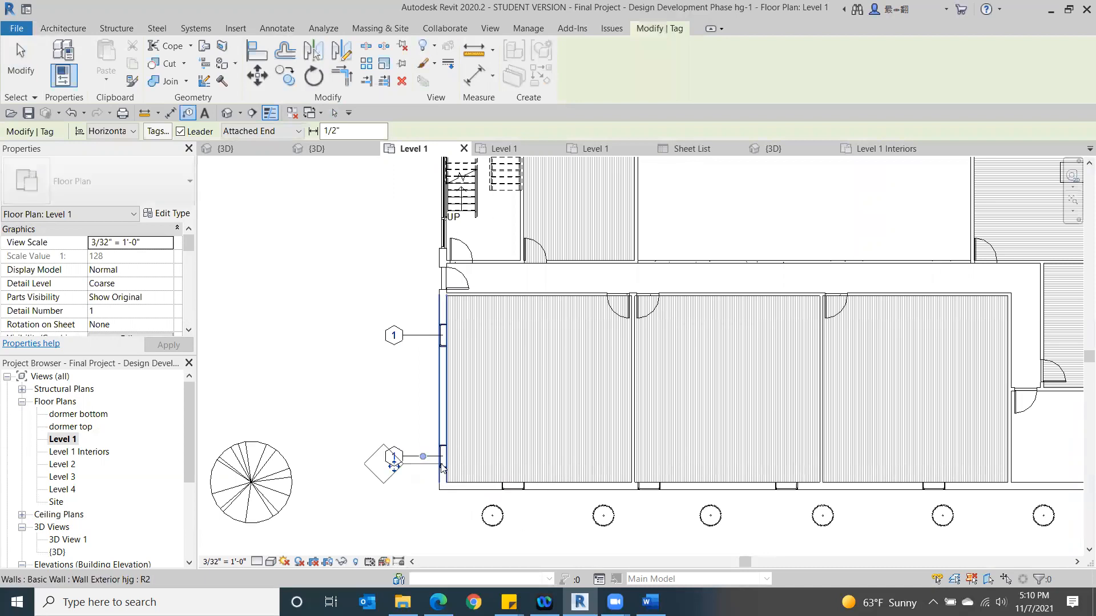
click(443, 280)
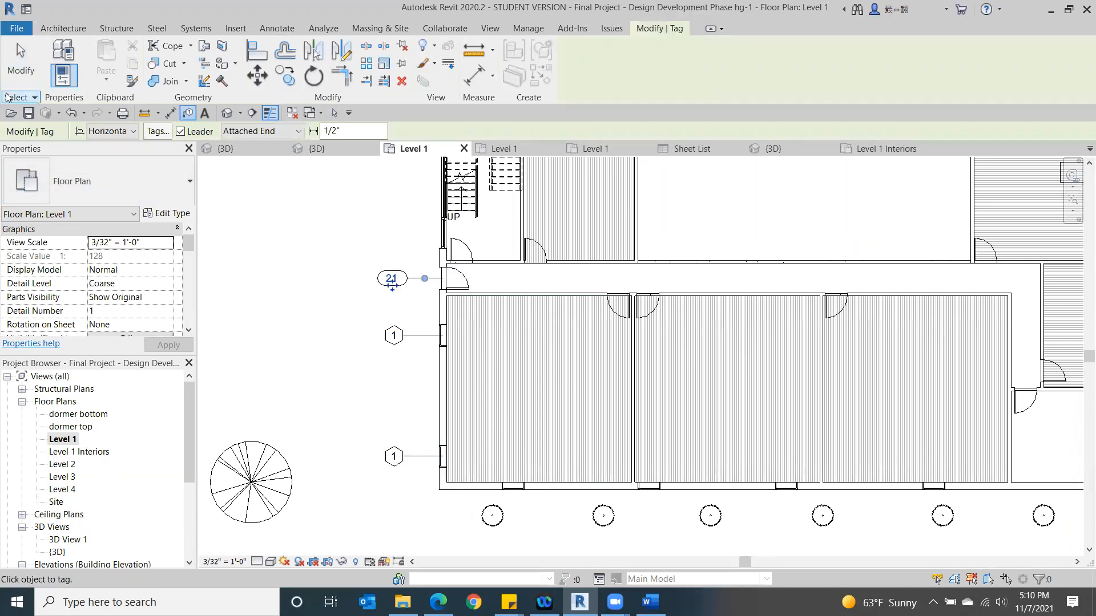
click(20, 61)
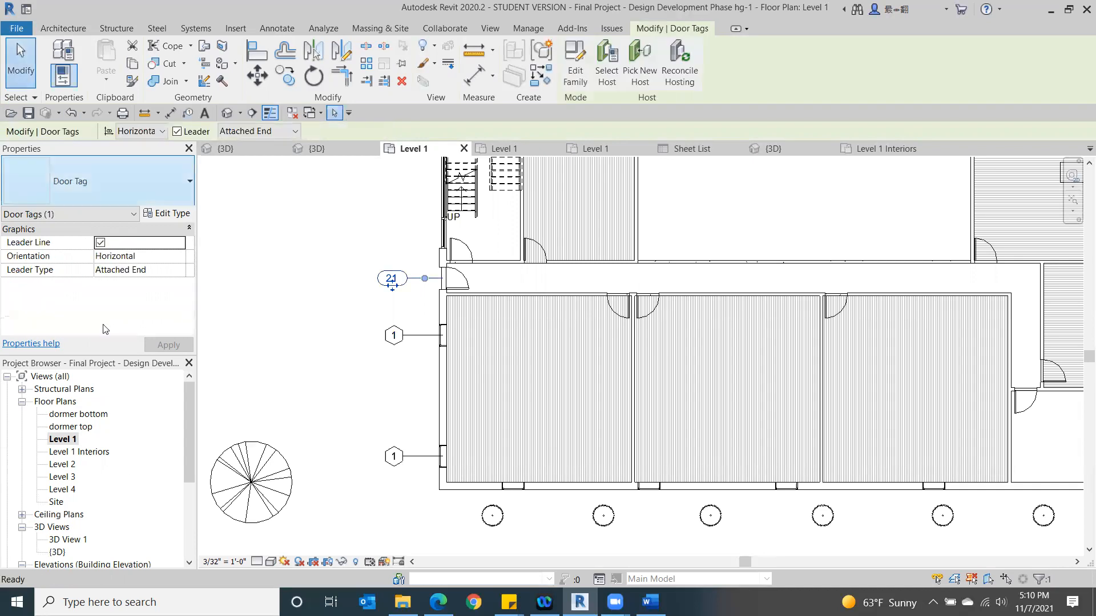
- Return to the Level 1 Interiors plan and compare its untagged, furnished rooms with the tagged plan
double_click(87, 451)
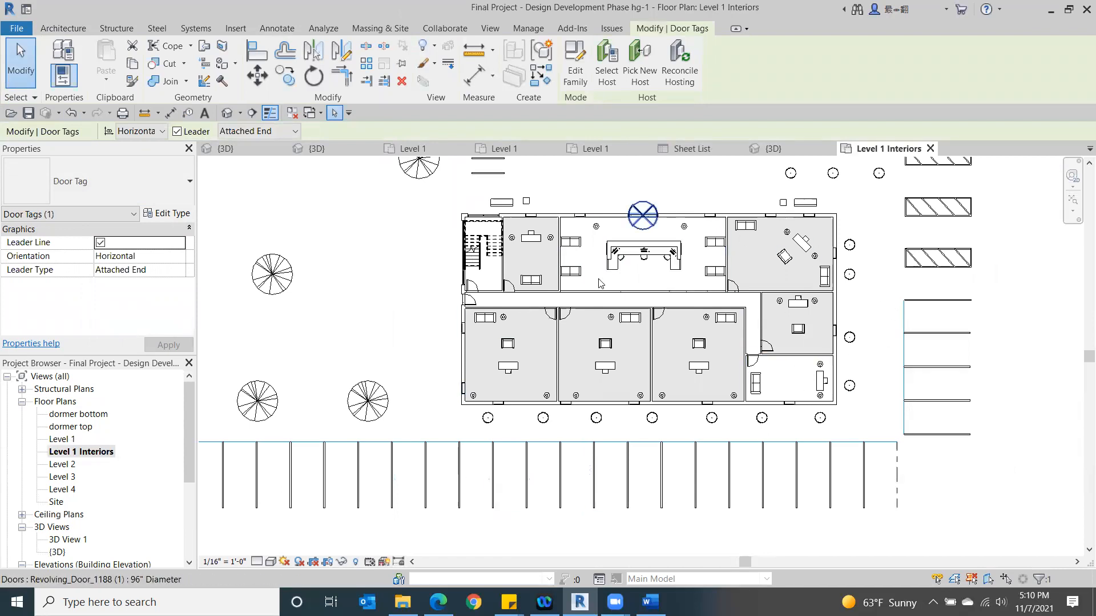
scroll(779, 333, down, 1)
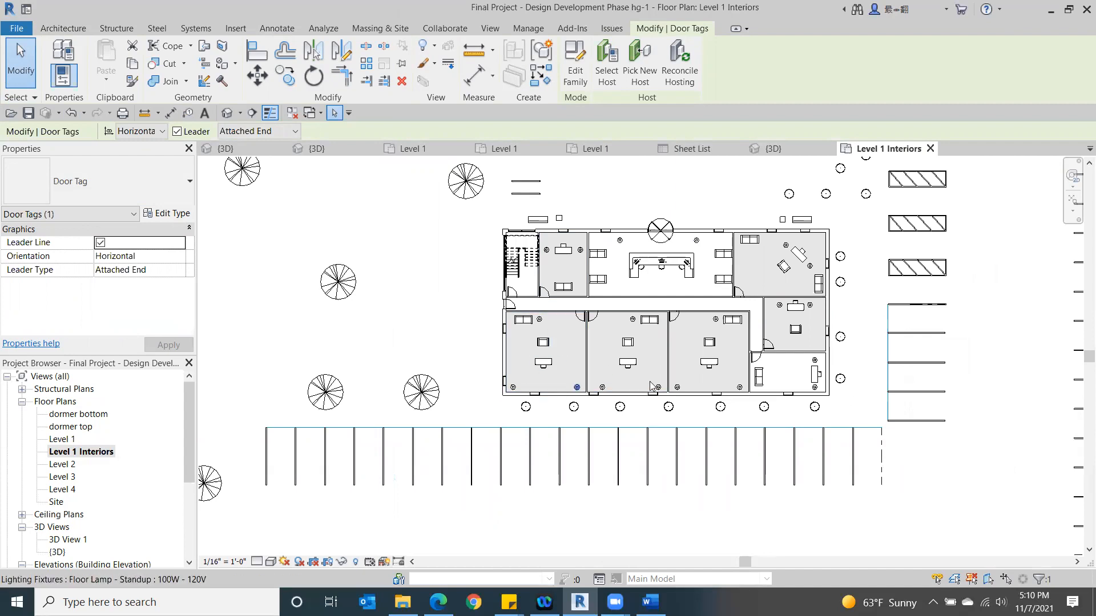
scroll(764, 345, up, 2)
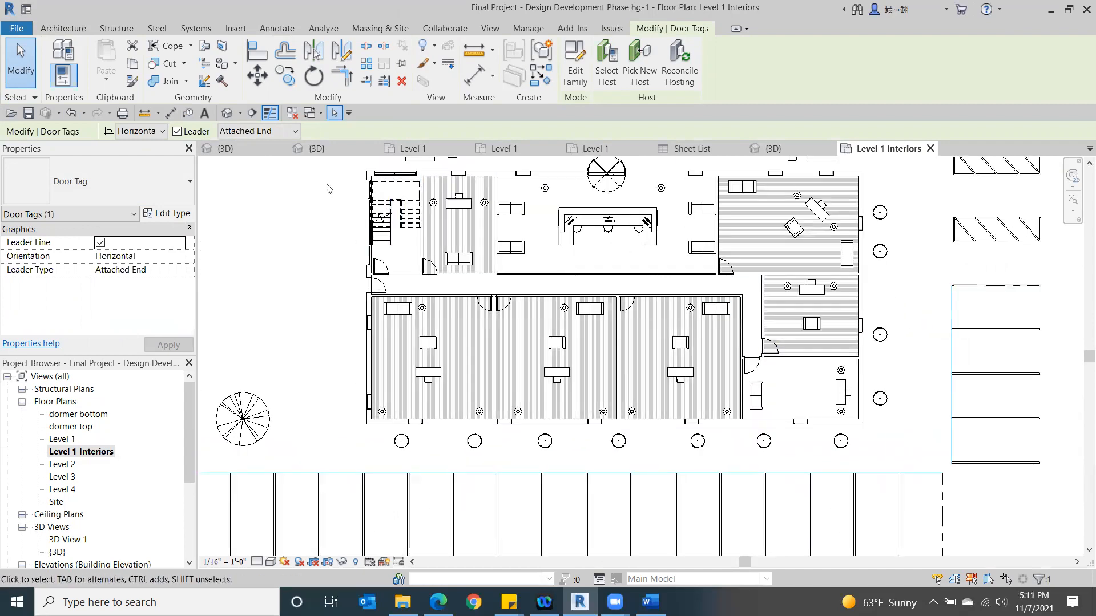
- Examine the FINAL PROJECT-RENOVATION model's exterior in its 3D view and its room layout in the Level 1 floor plan
click(249, 149)
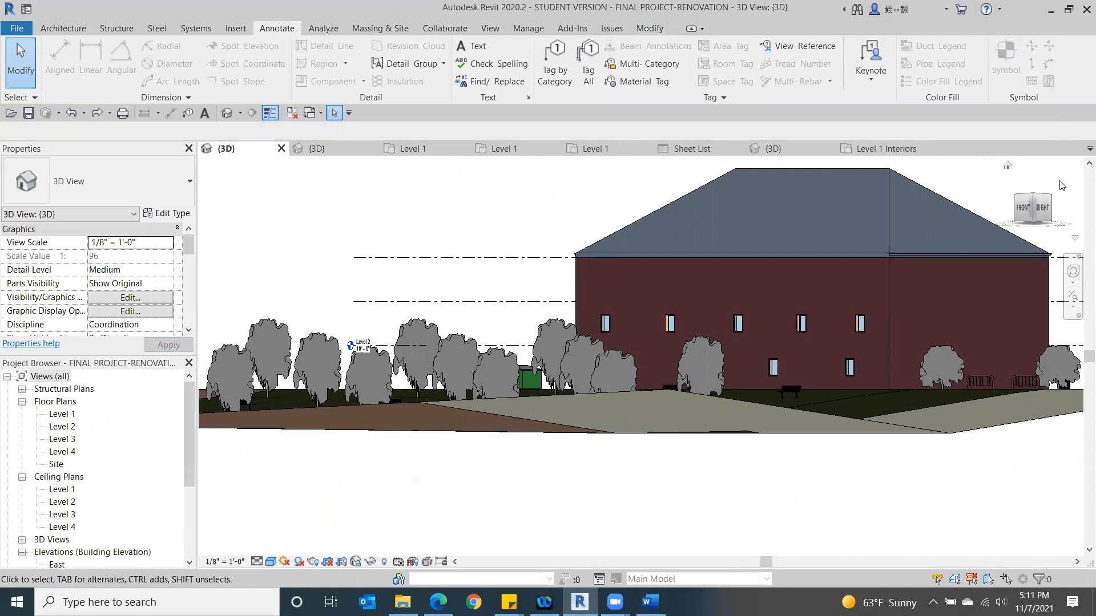
click(1032, 198)
mouse_move(1032, 198)
mouse_down()
mouse_move(886, 233)
mouse_move(759, 219)
mouse_move(611, 225)
mouse_move(553, 199)
mouse_move(669, 170)
mouse_move(797, 166)
mouse_move(814, 223)
mouse_up()
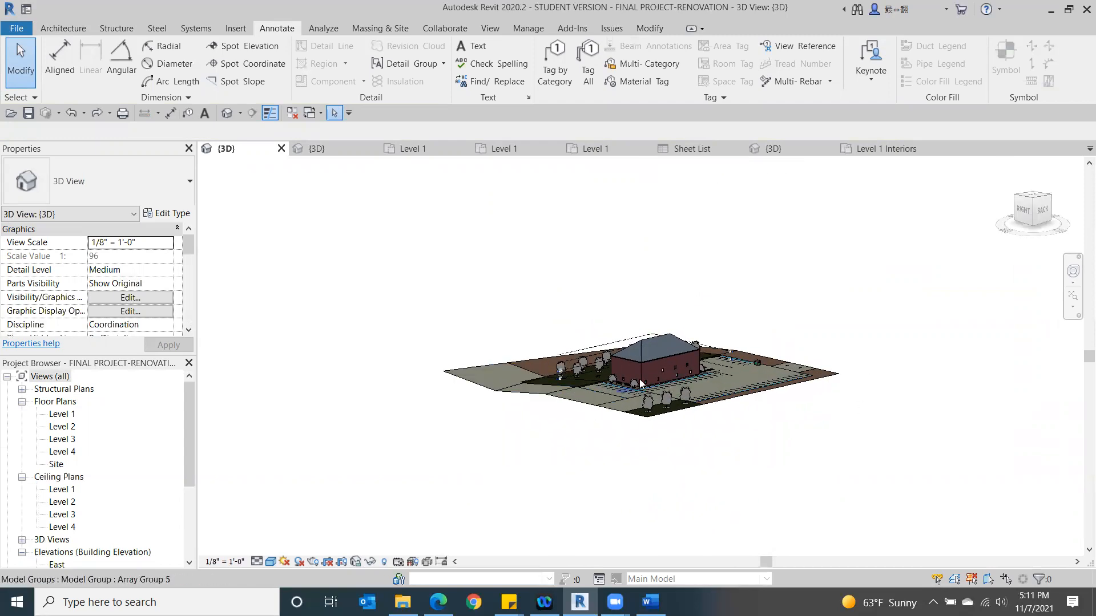
scroll(641, 378, up, 10)
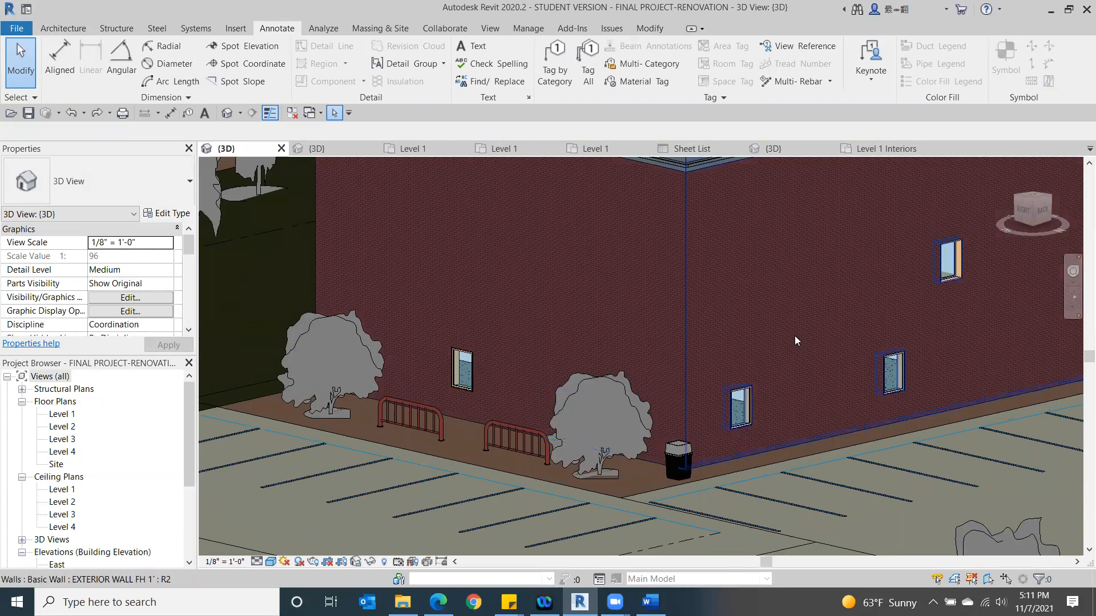
double_click(59, 415)
scroll(602, 329, up, 4)
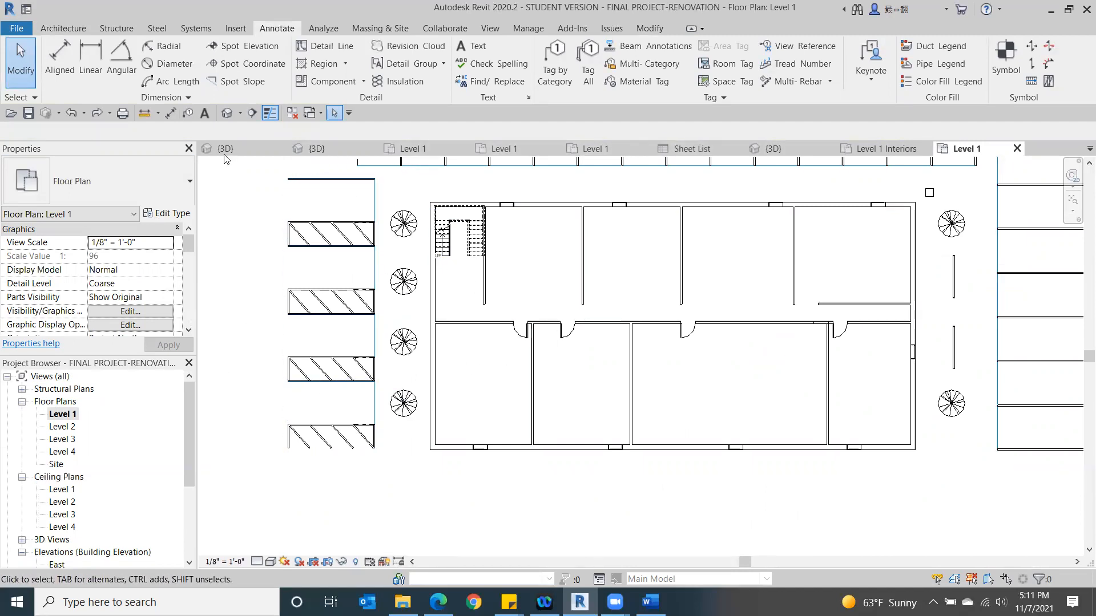
- Close the inactive views and switch to the Class 18 document in Word to review the Revit topics outline
click(292, 113)
scroll(653, 260, down, 5)
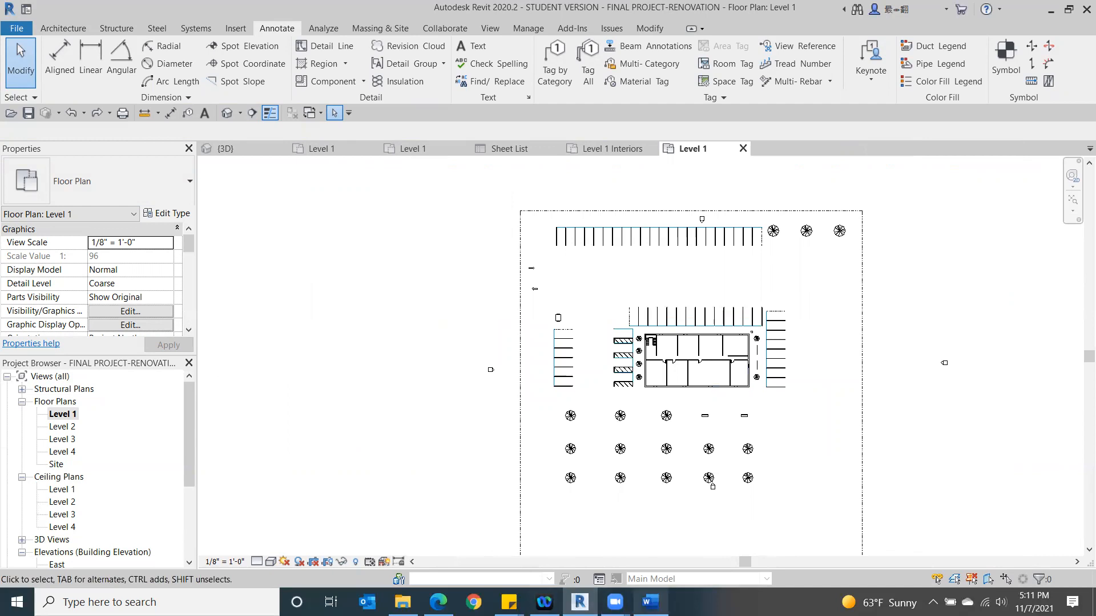
click(650, 602)
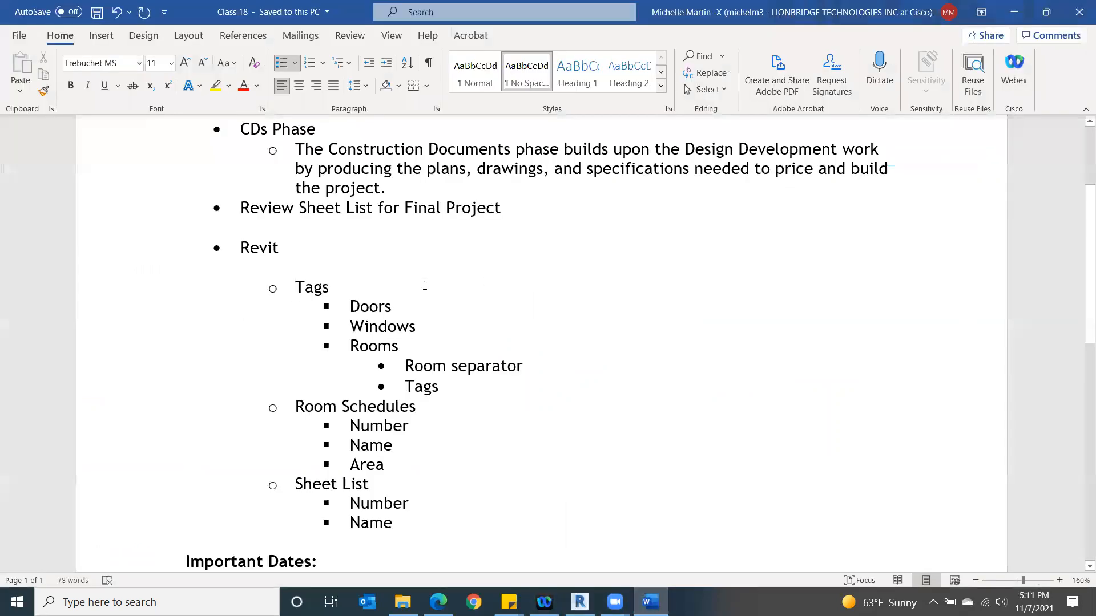